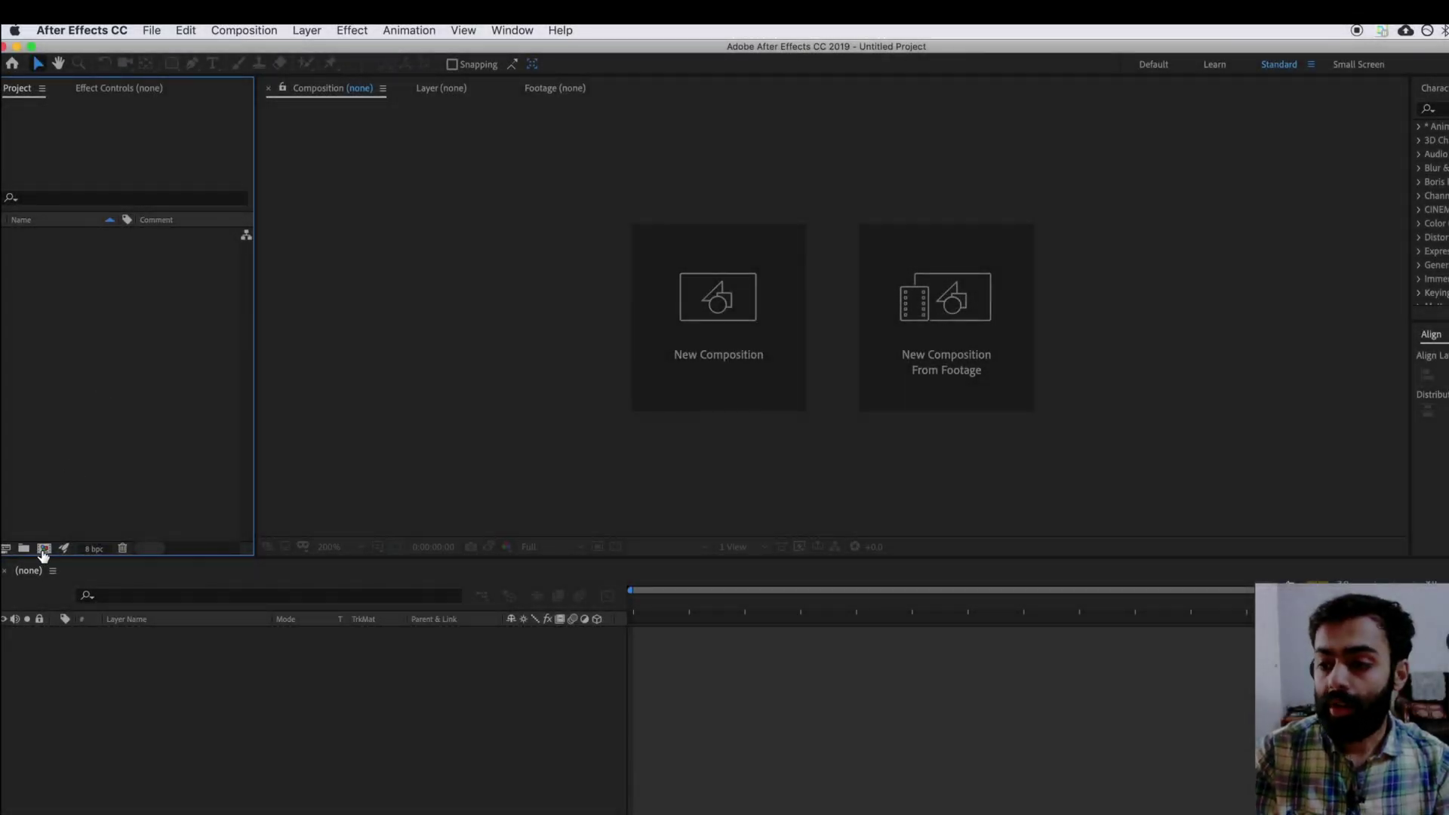
Create a composition named Main comp from the HDTV 1080 25 preset with a duration of 10 seconds
left_click(43, 551)
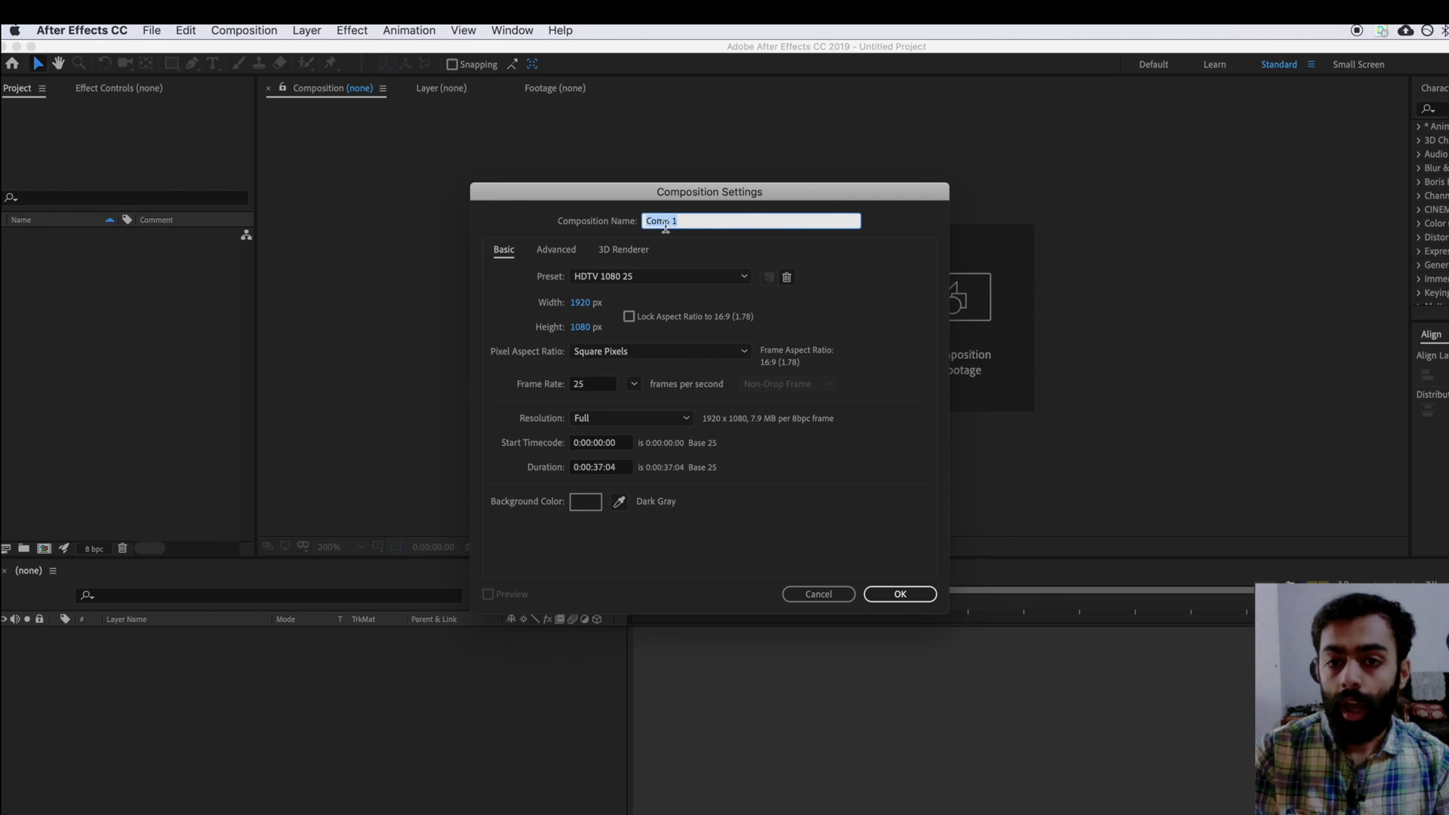
type("Main c")
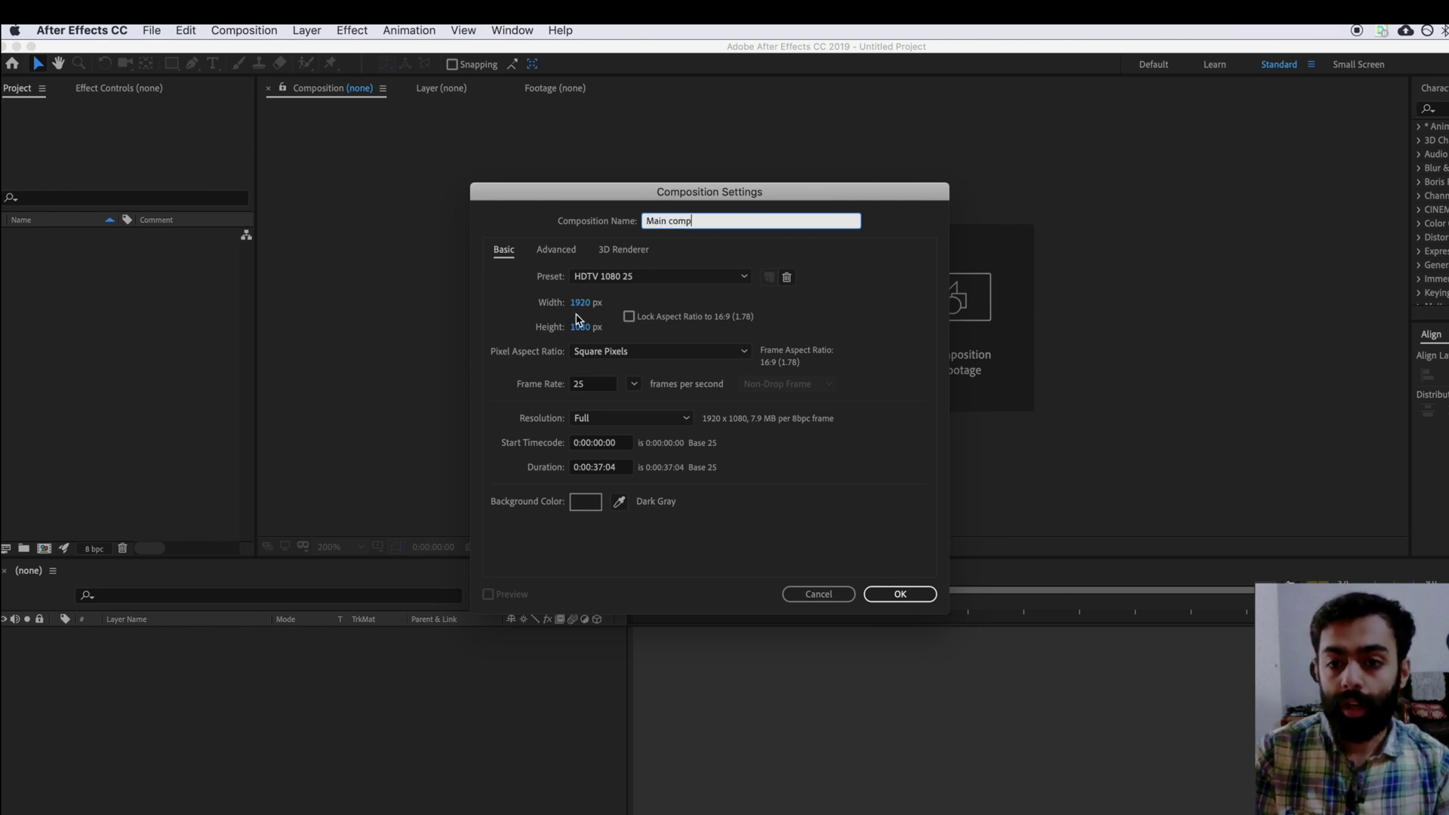
left_click(598, 468)
key("BackSpace")
key("BackSpace")
type("10")
key("Return")
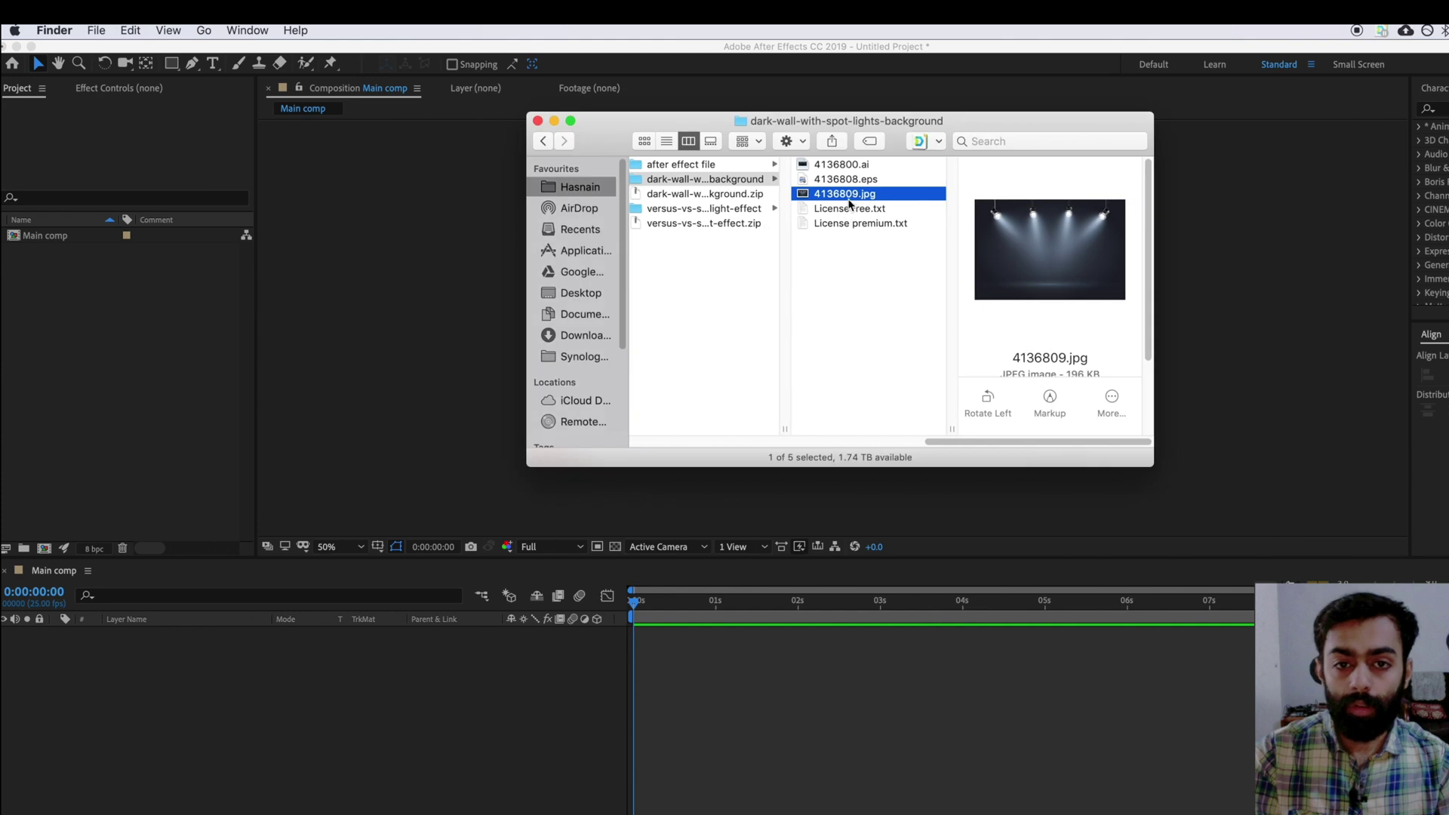
Add the spotlight image 4136809.jpg to Main comp as the background and scale it to 65%
left_click_drag(845, 195, 170, 306)
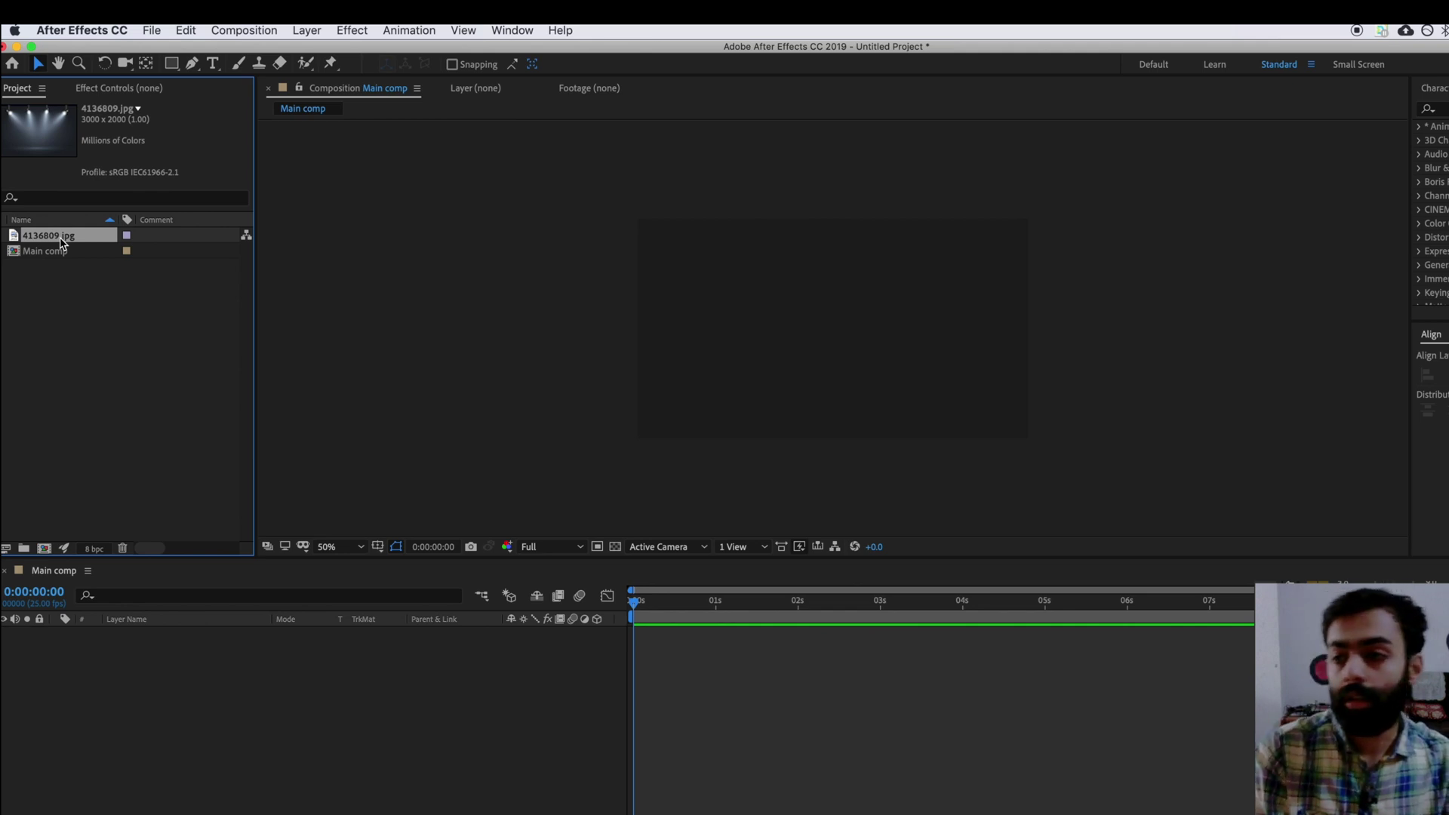
left_click_drag(33, 242, 175, 685)
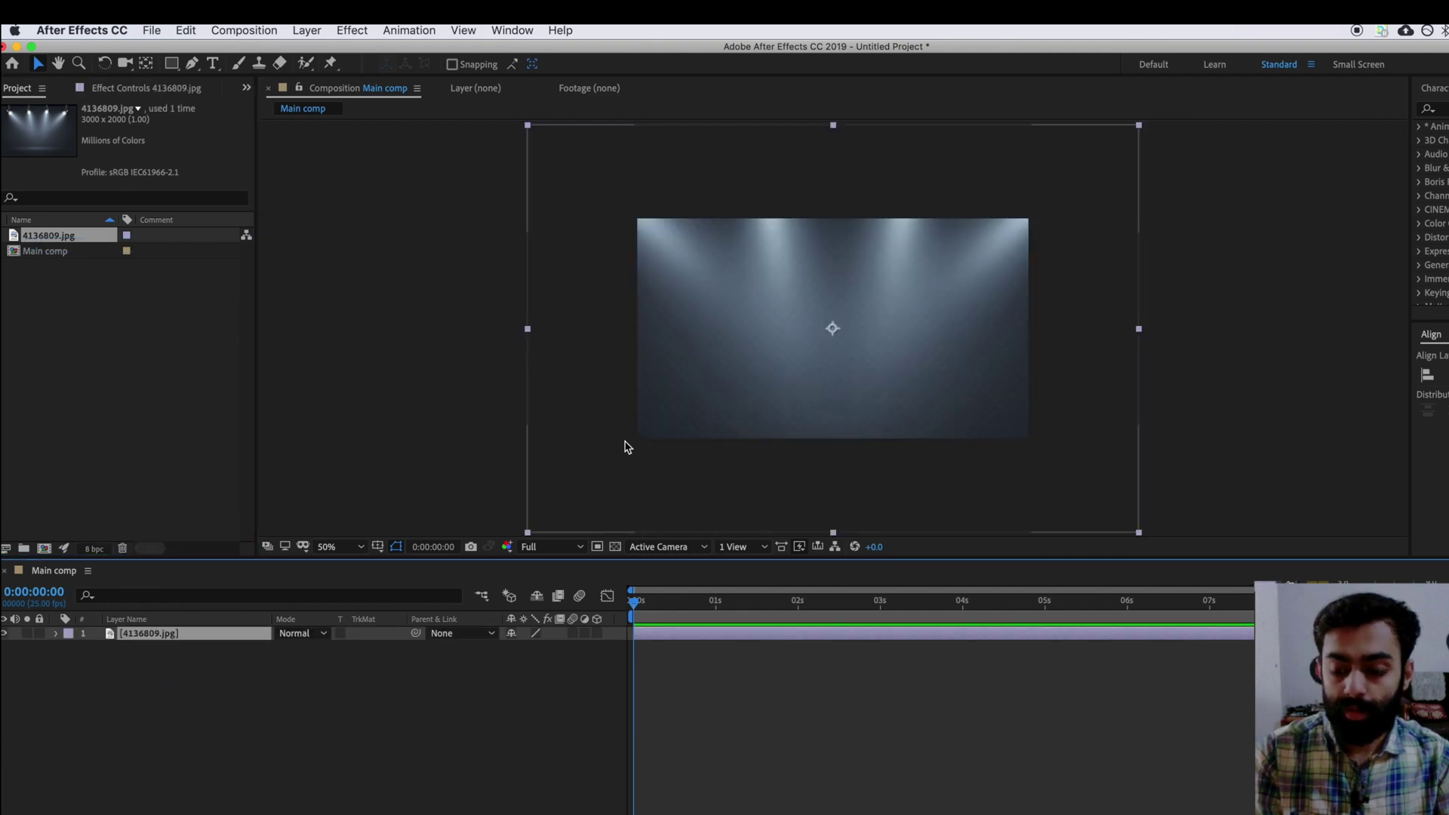
key("s")
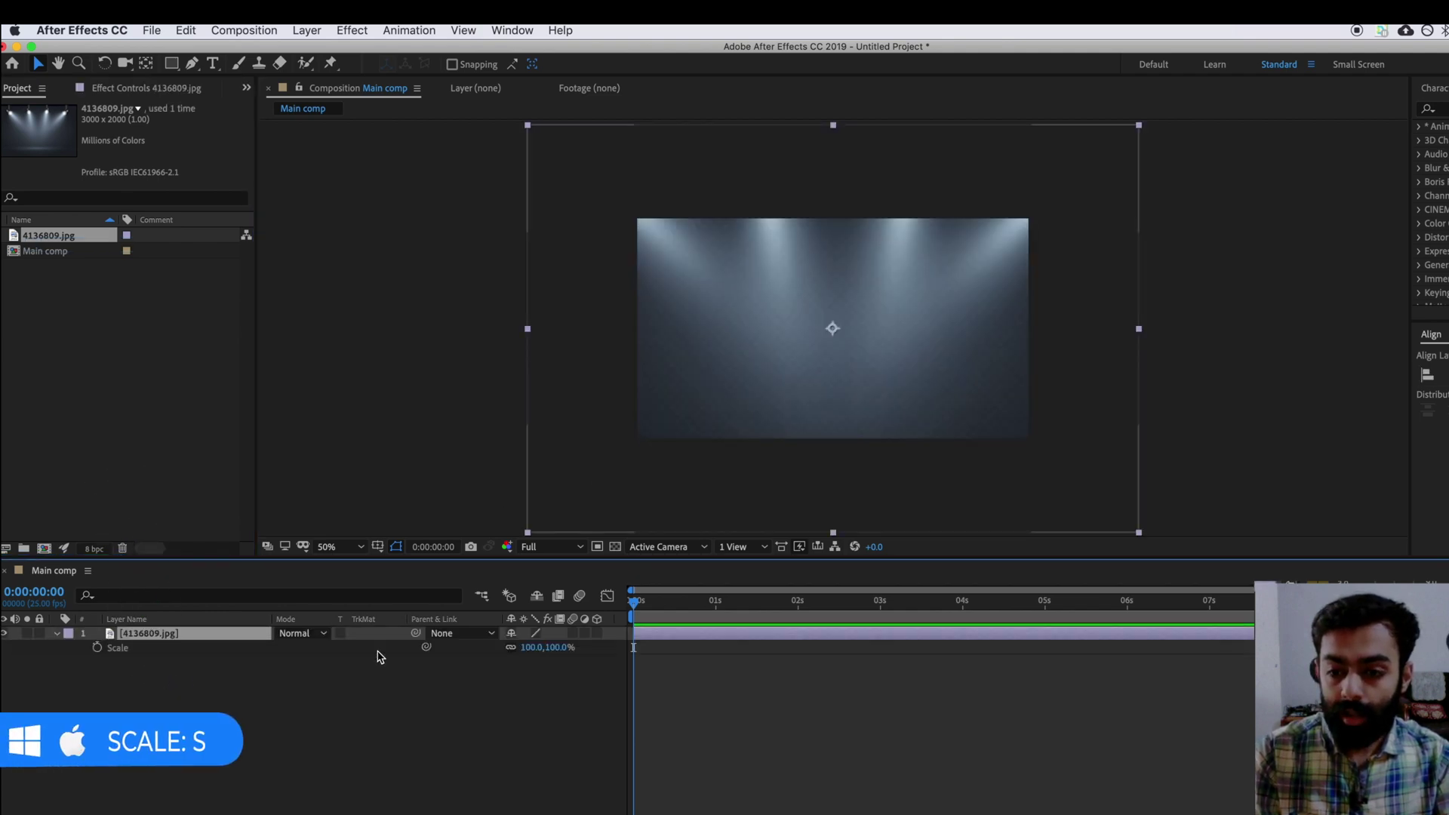
left_click(521, 647)
left_click_drag(518, 648, 499, 649)
left_click(398, 731)
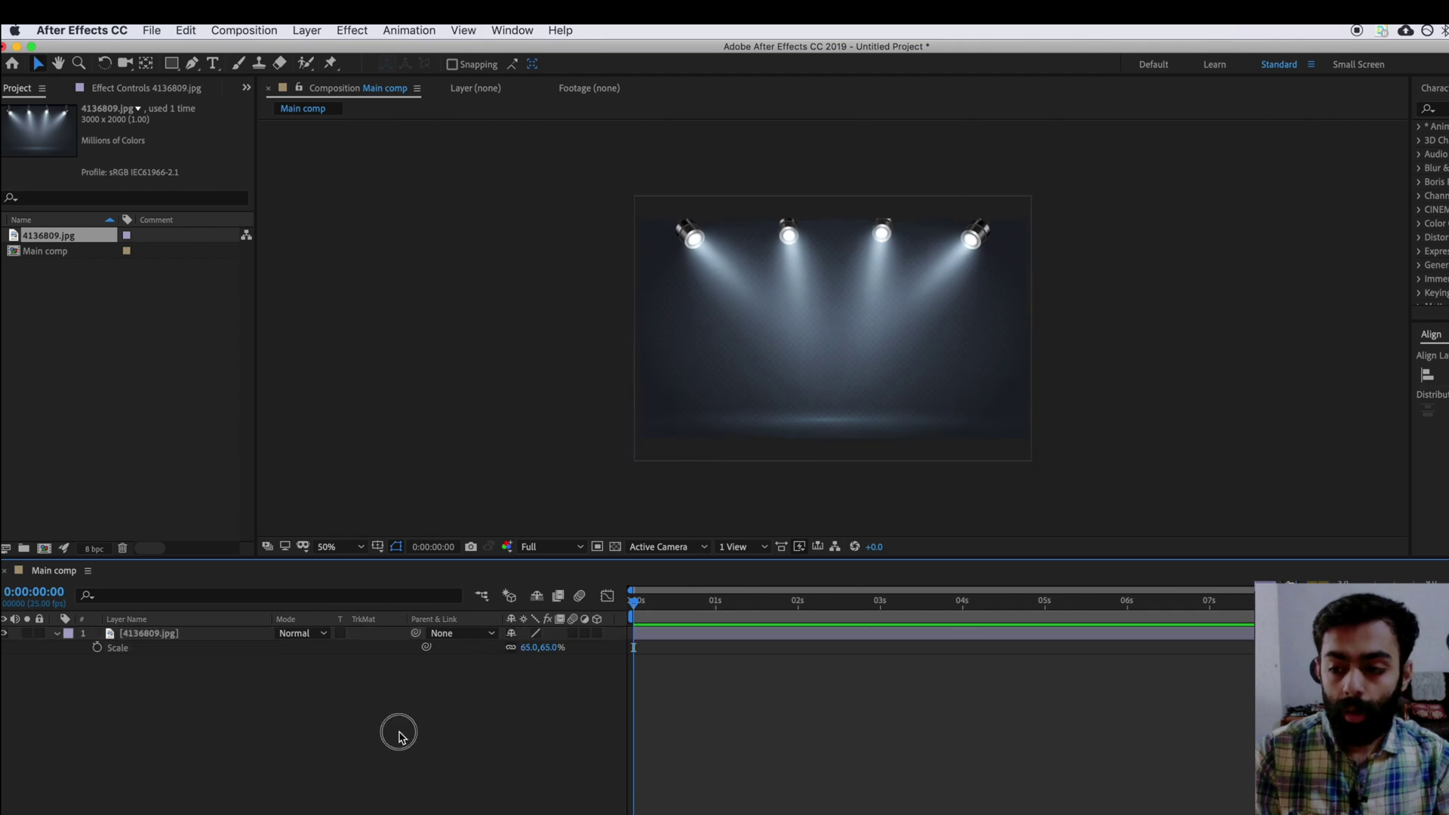
left_click(56, 636)
Create a text layer reading LOGO above the background image
right_click(228, 692)
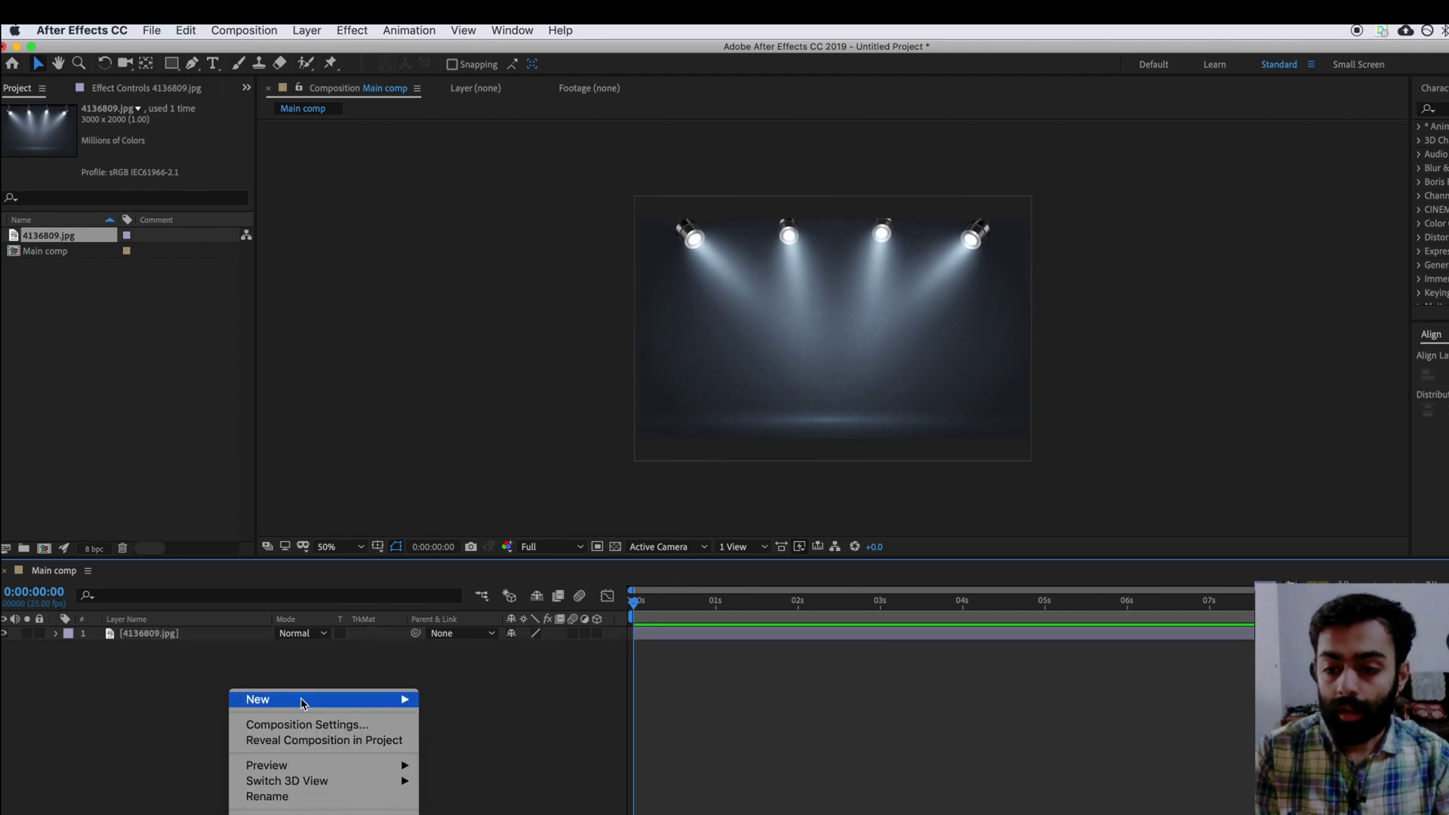
mouse_move(302, 704)
left_click(447, 721)
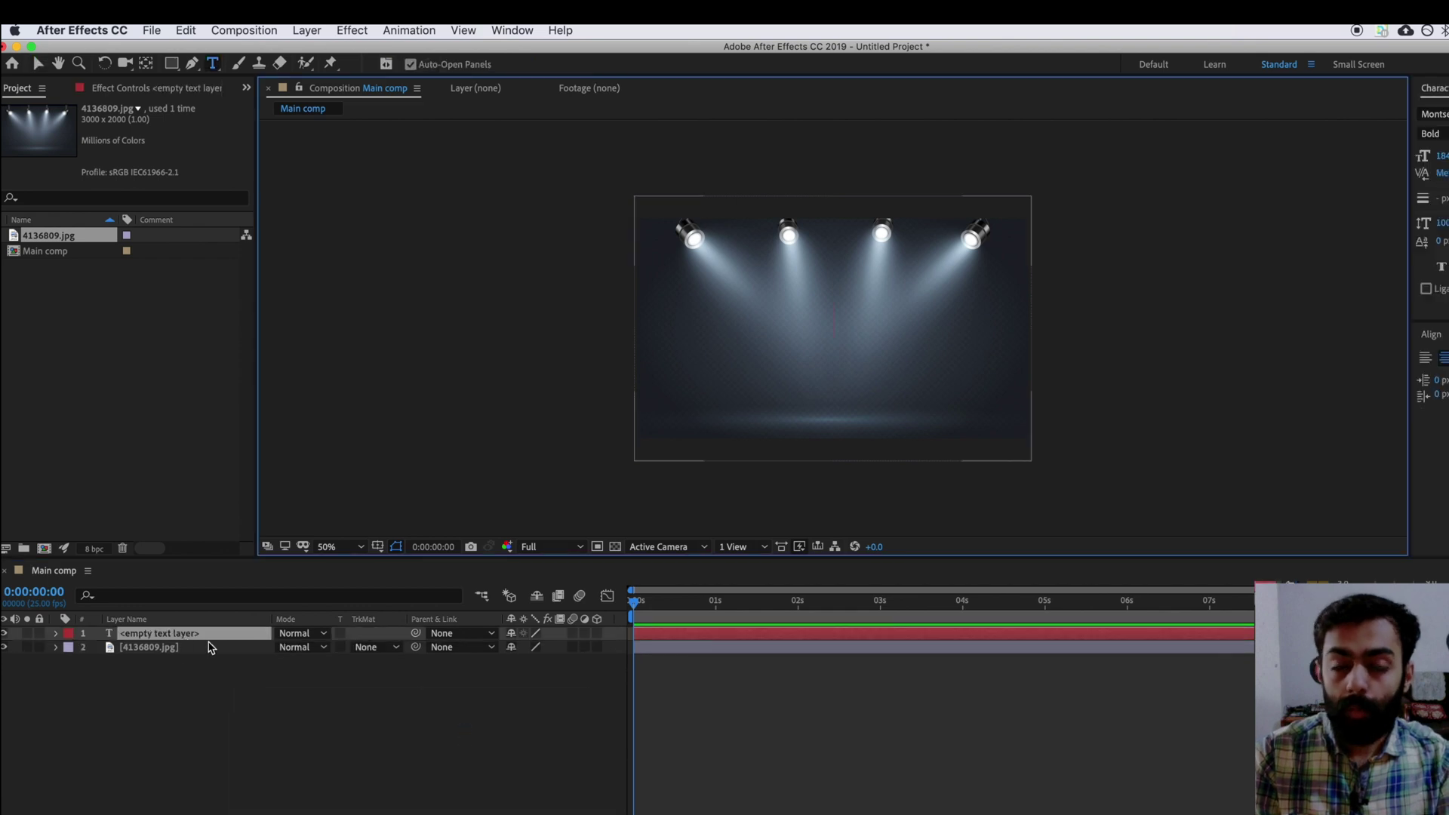
type("L")
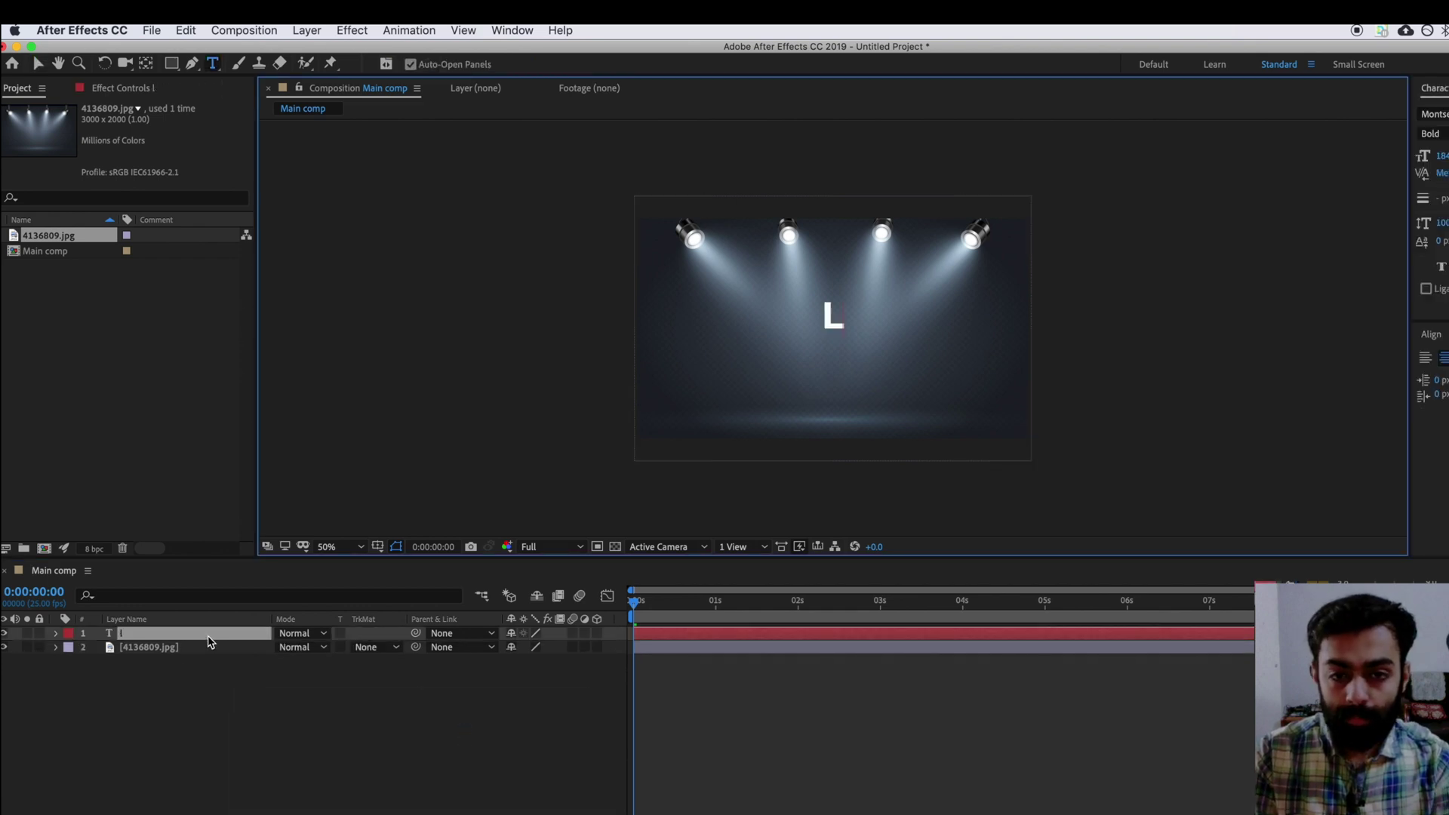
type("ogo")
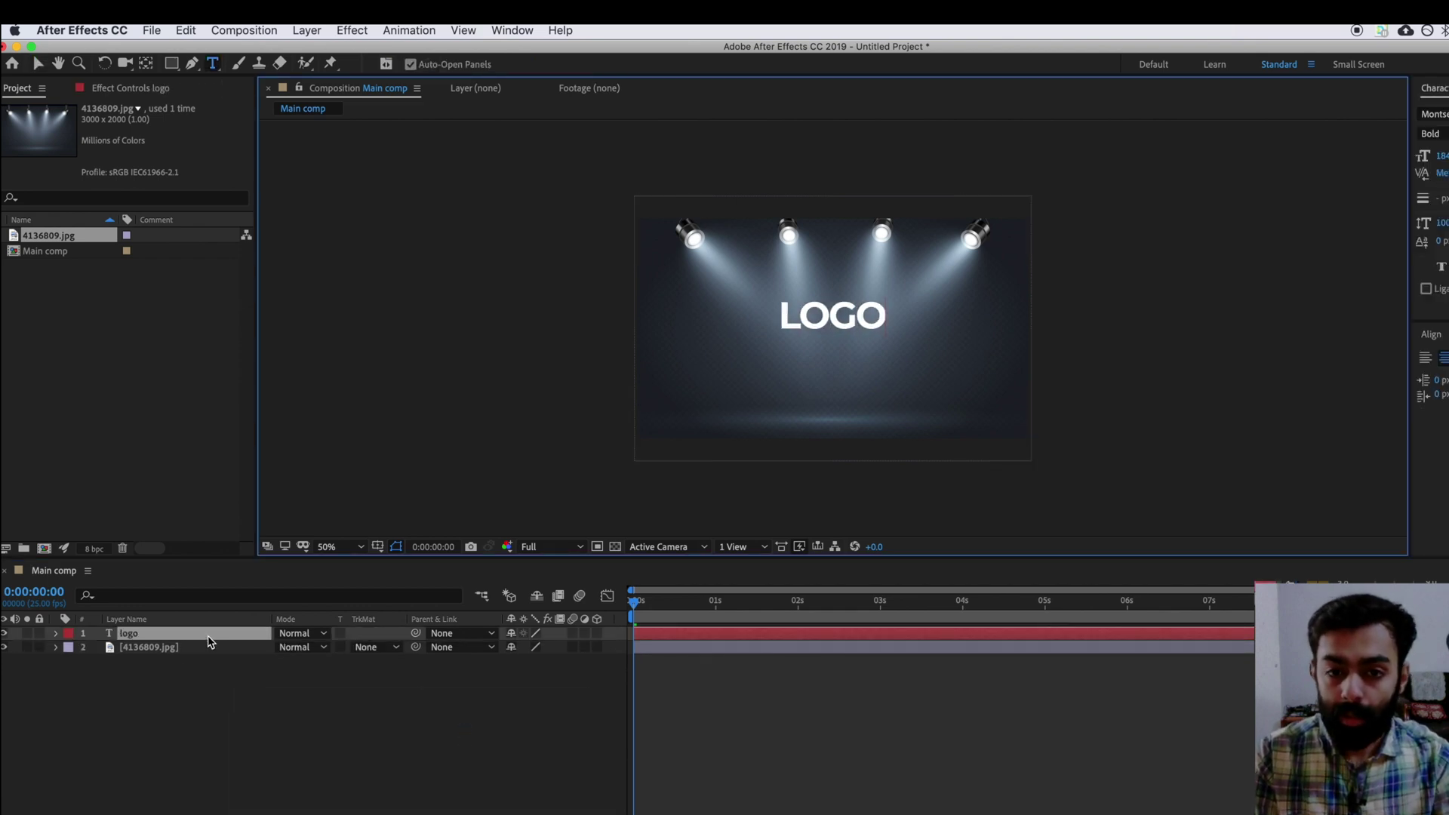
left_click(209, 637)
scroll(433, 523, "up", 1)
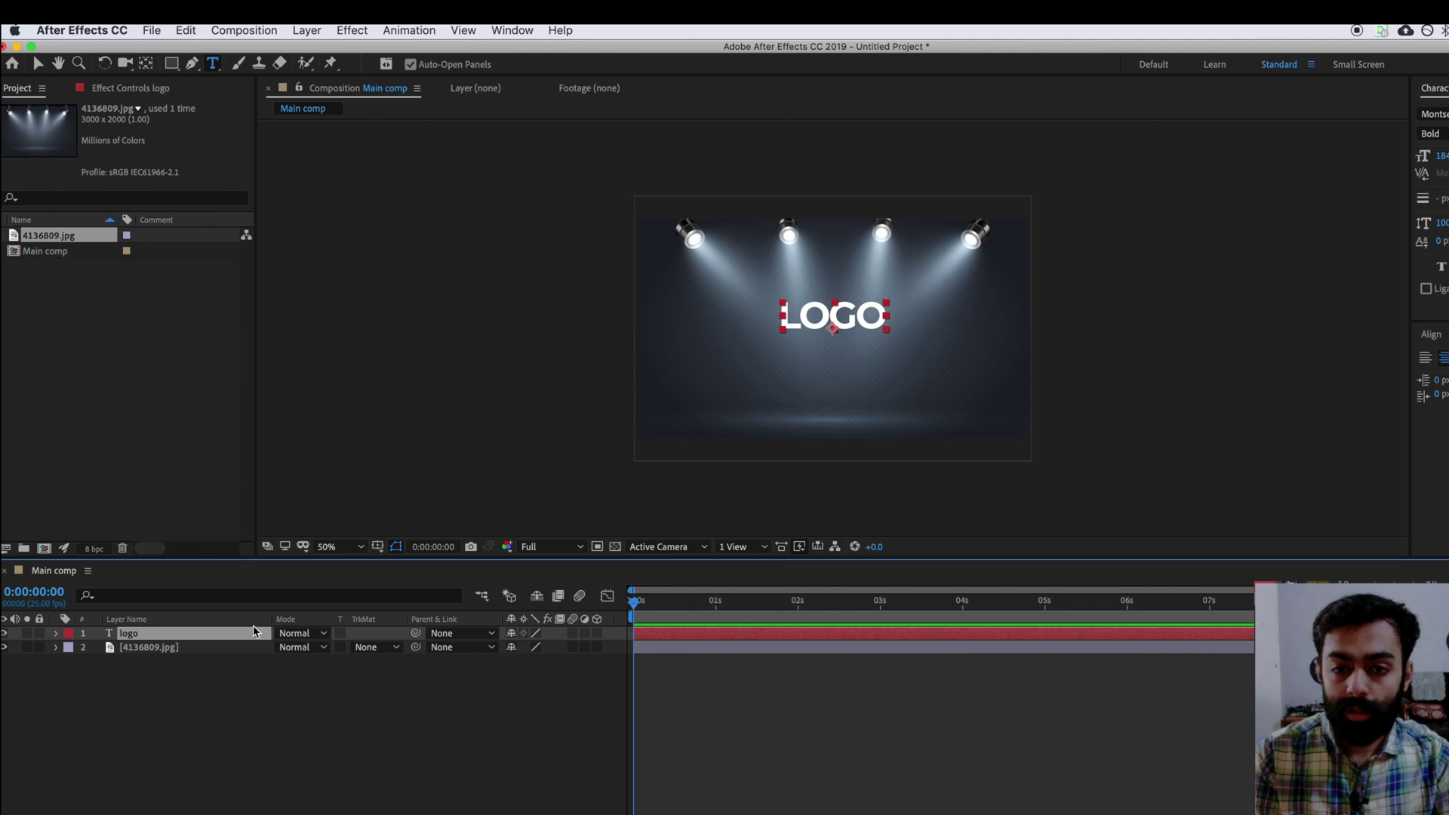
left_click(400, 752)
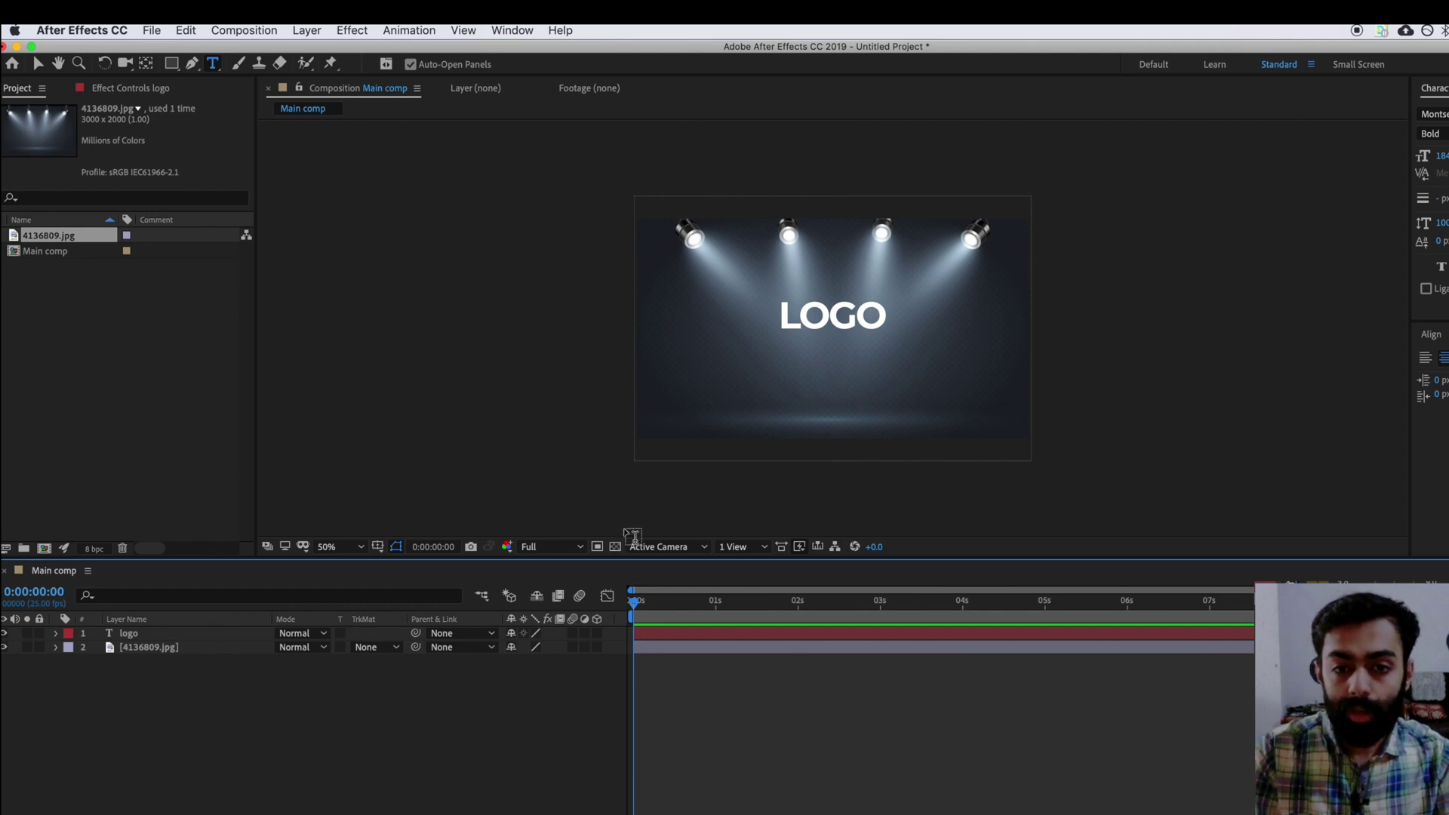
Create a second text layer with the single letter L and move it below the LOGO text
key("period")
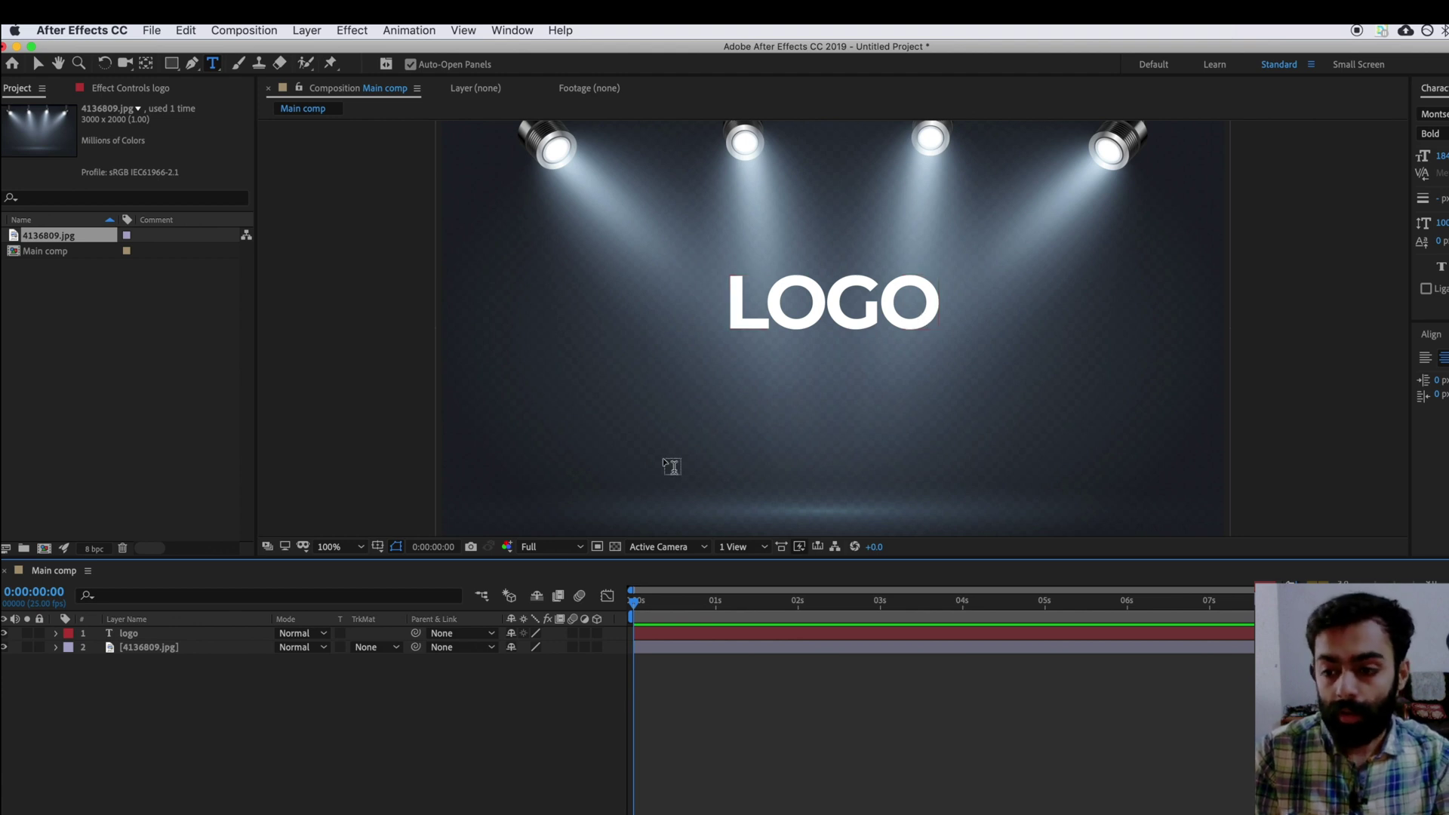
right_click(161, 721)
mouse_move(264, 702)
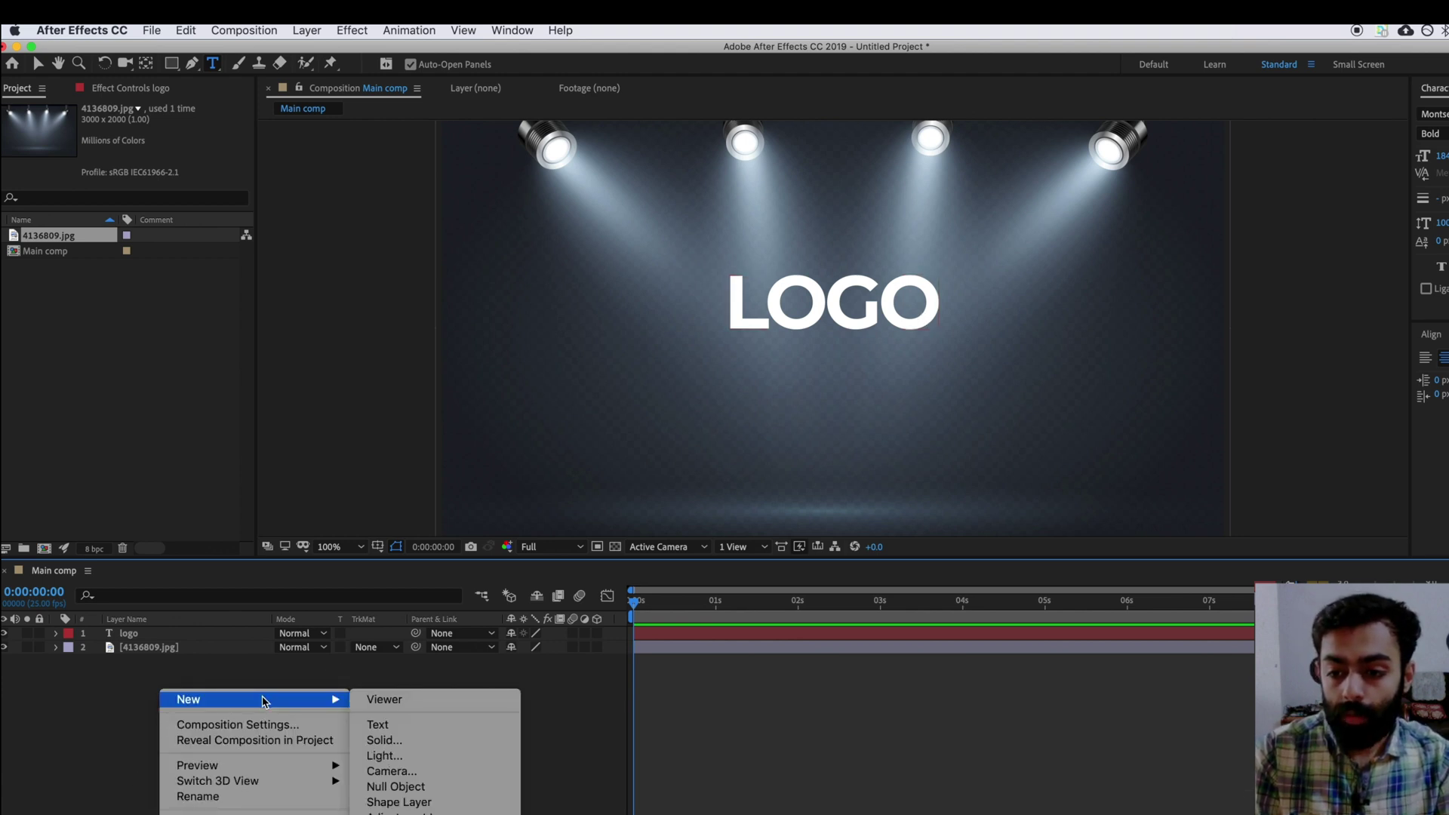
left_click(381, 723)
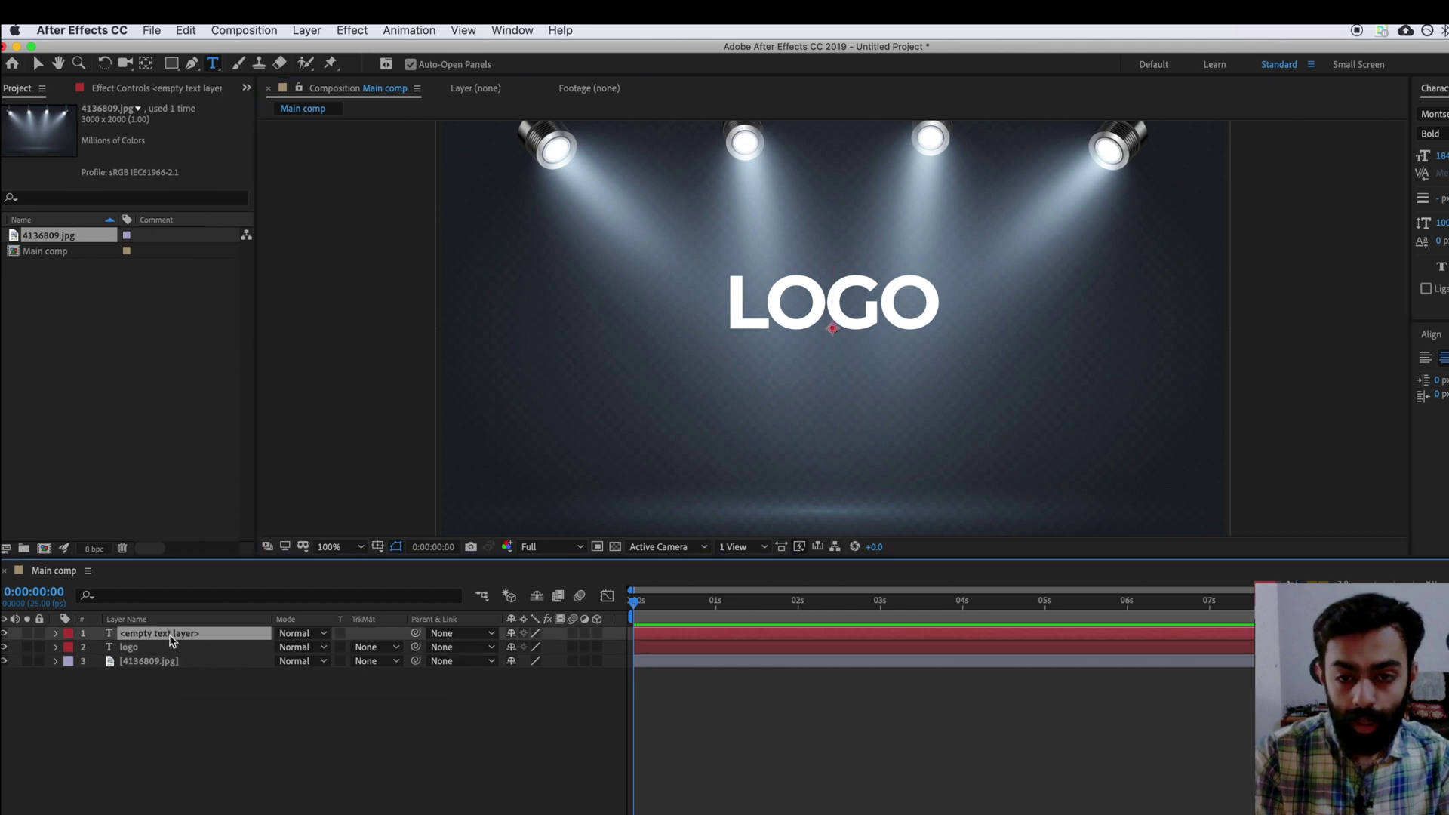
key("shift+Down")
key("shift+Down")
key("shift+Down")
key("shift+Down")
key("shift+Down")
key("shift+Down")
key("shift+Down")
key("shift+Down")
key("shift+Down")
key("shift+Down")
key("shift+Down")
key("shift+Down")
key("shift+Down")
key("shift+Down")
key("shift+Down")
key("shift+Down")
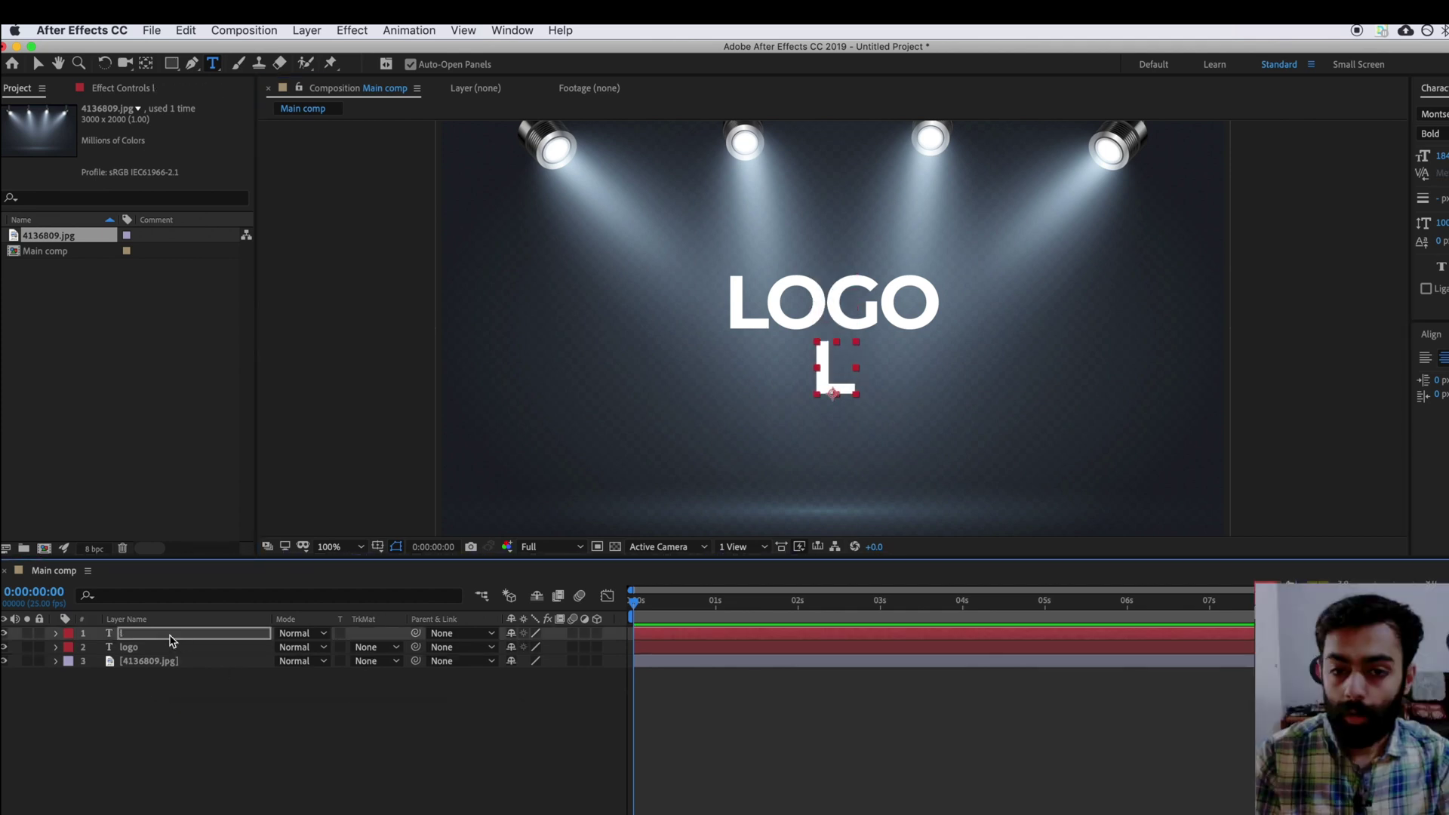
Duplicate the L text layer successively to make separate layers for the letters O, G and a second O
left_click(170, 636)
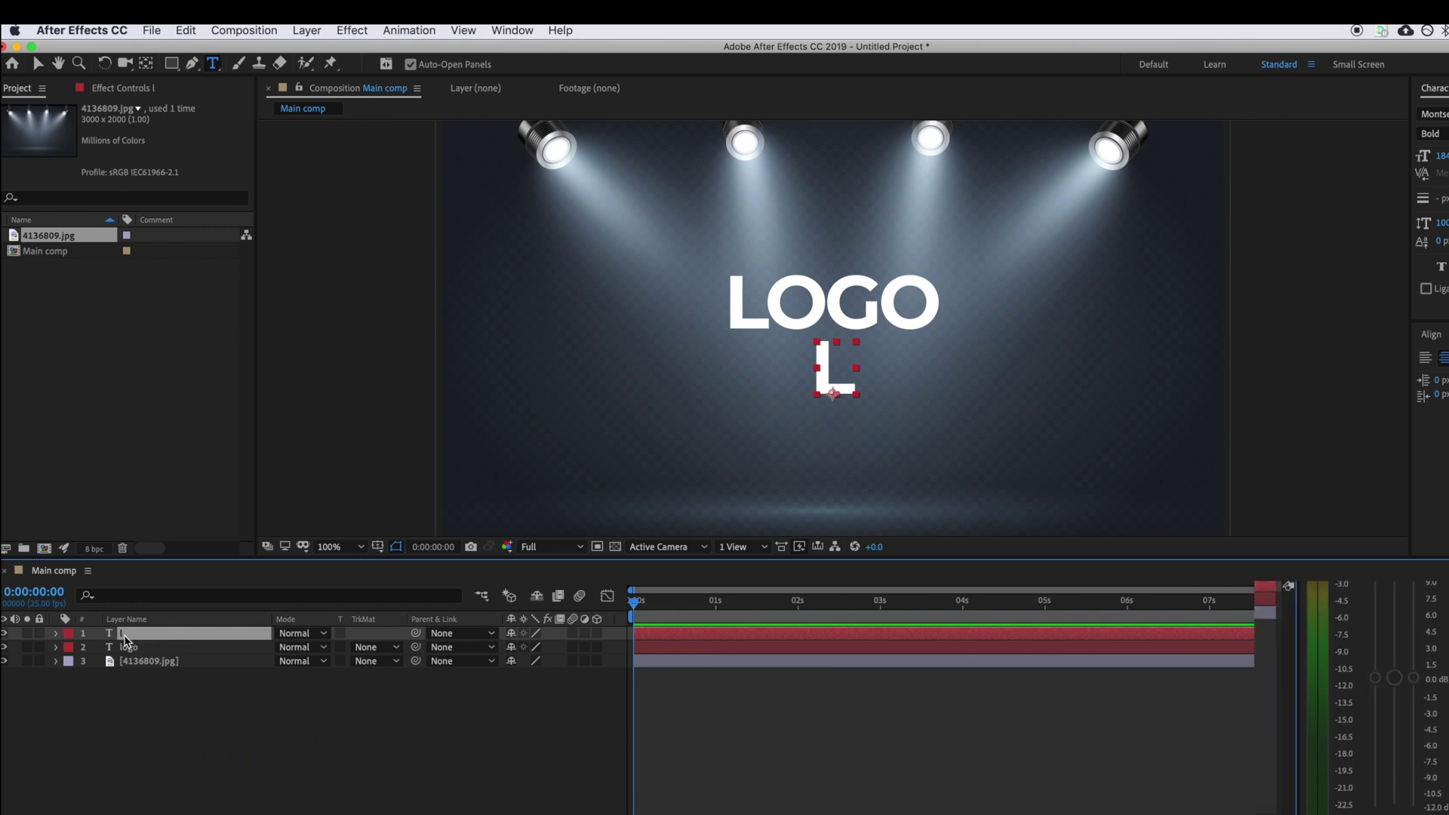
key("super+d")
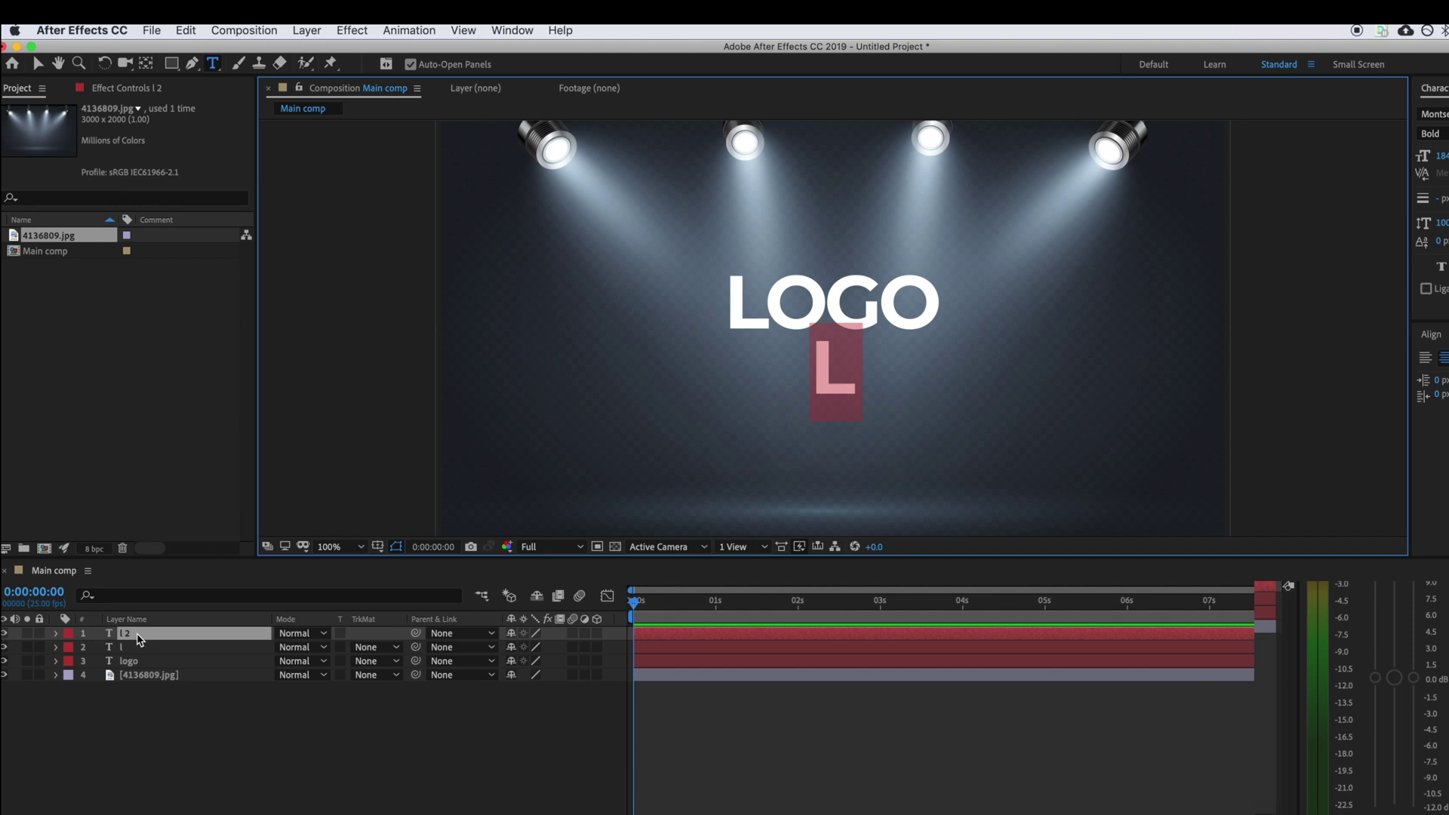
type("o")
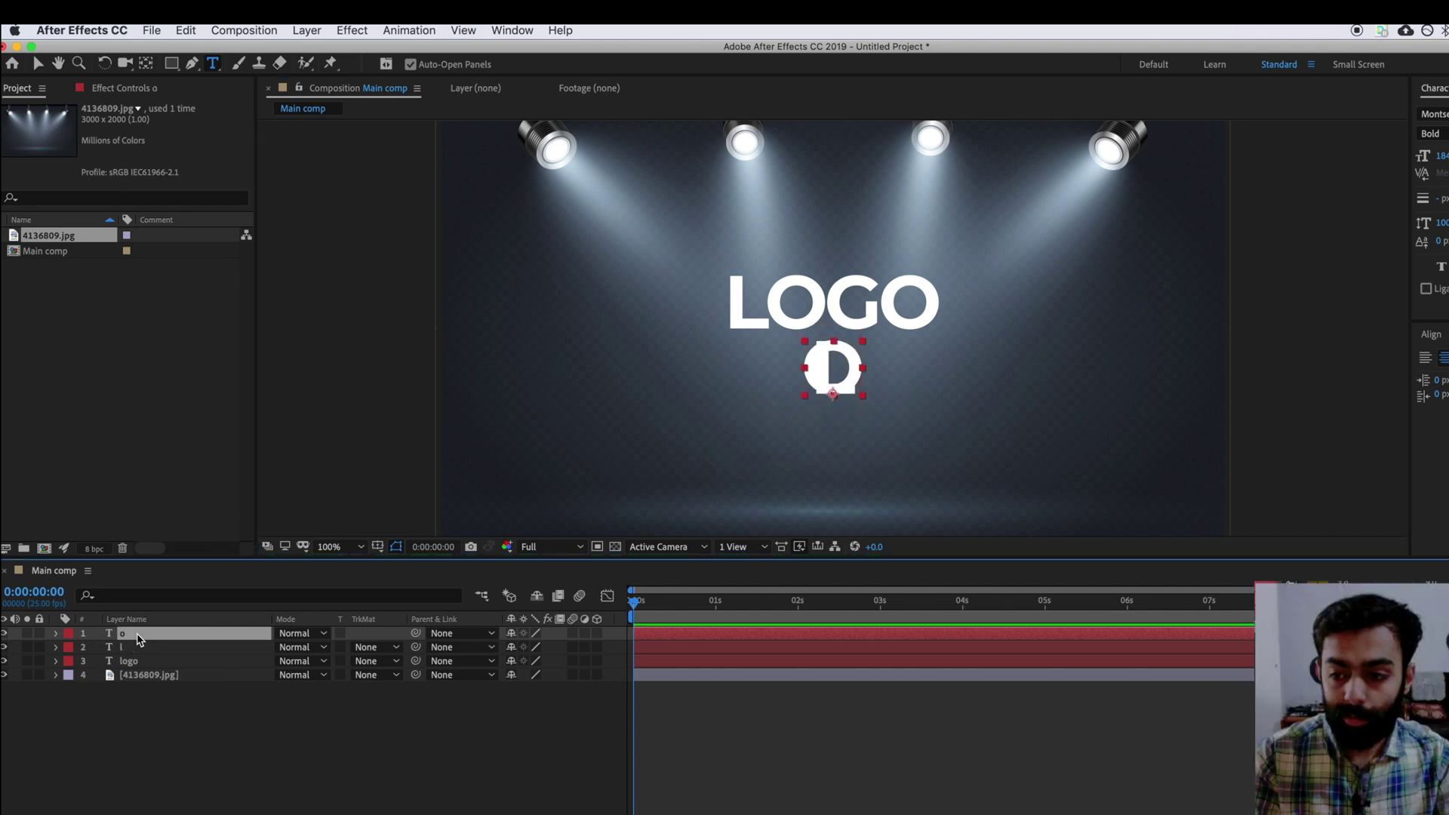
key("super+d")
double_click(138, 640)
type("g")
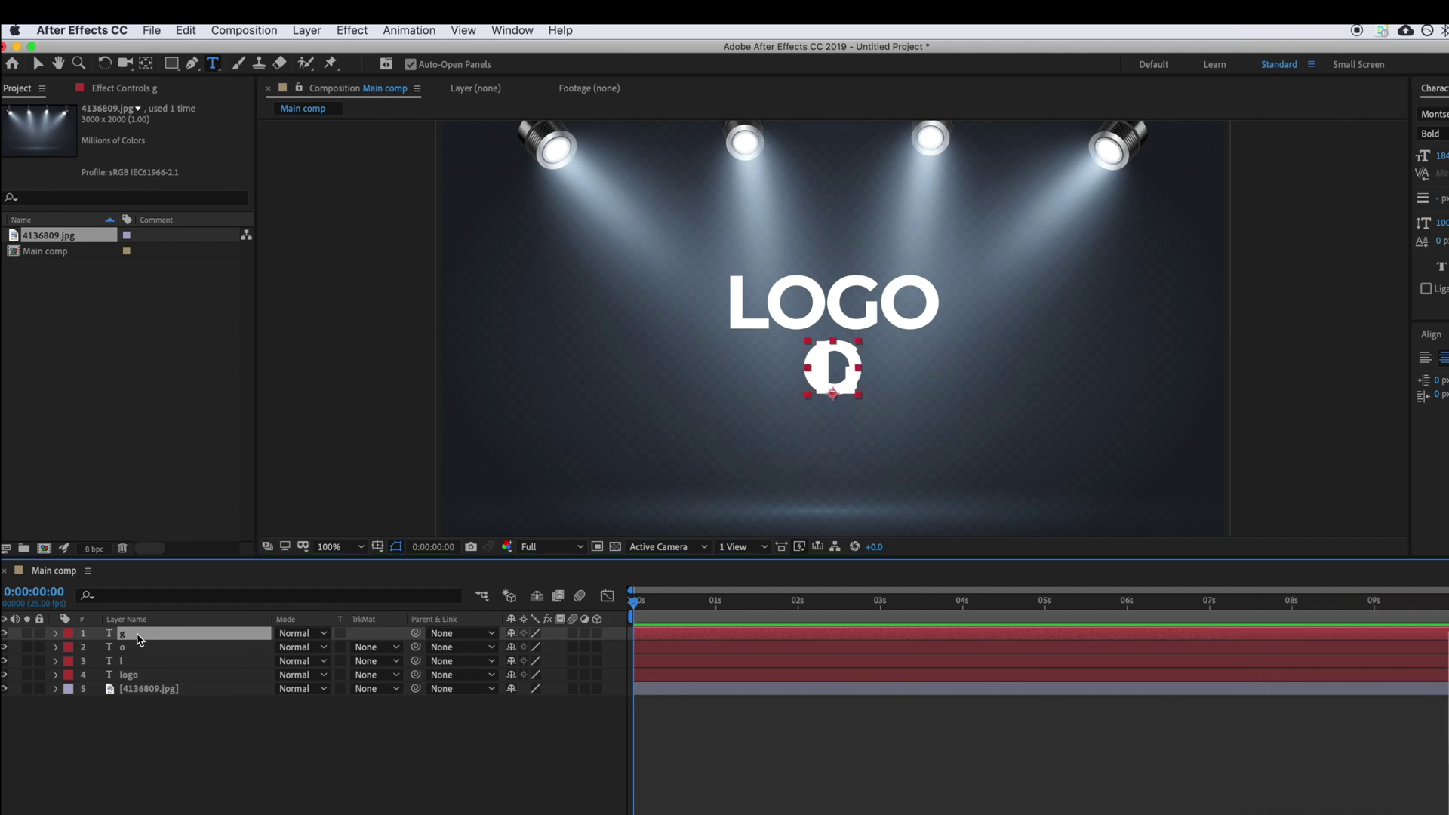
key("super+d")
Move the last O and the G to the right of the stacked letters and the first O to the left
key("period")
key("v")
left_click_drag(814, 431, 994, 414)
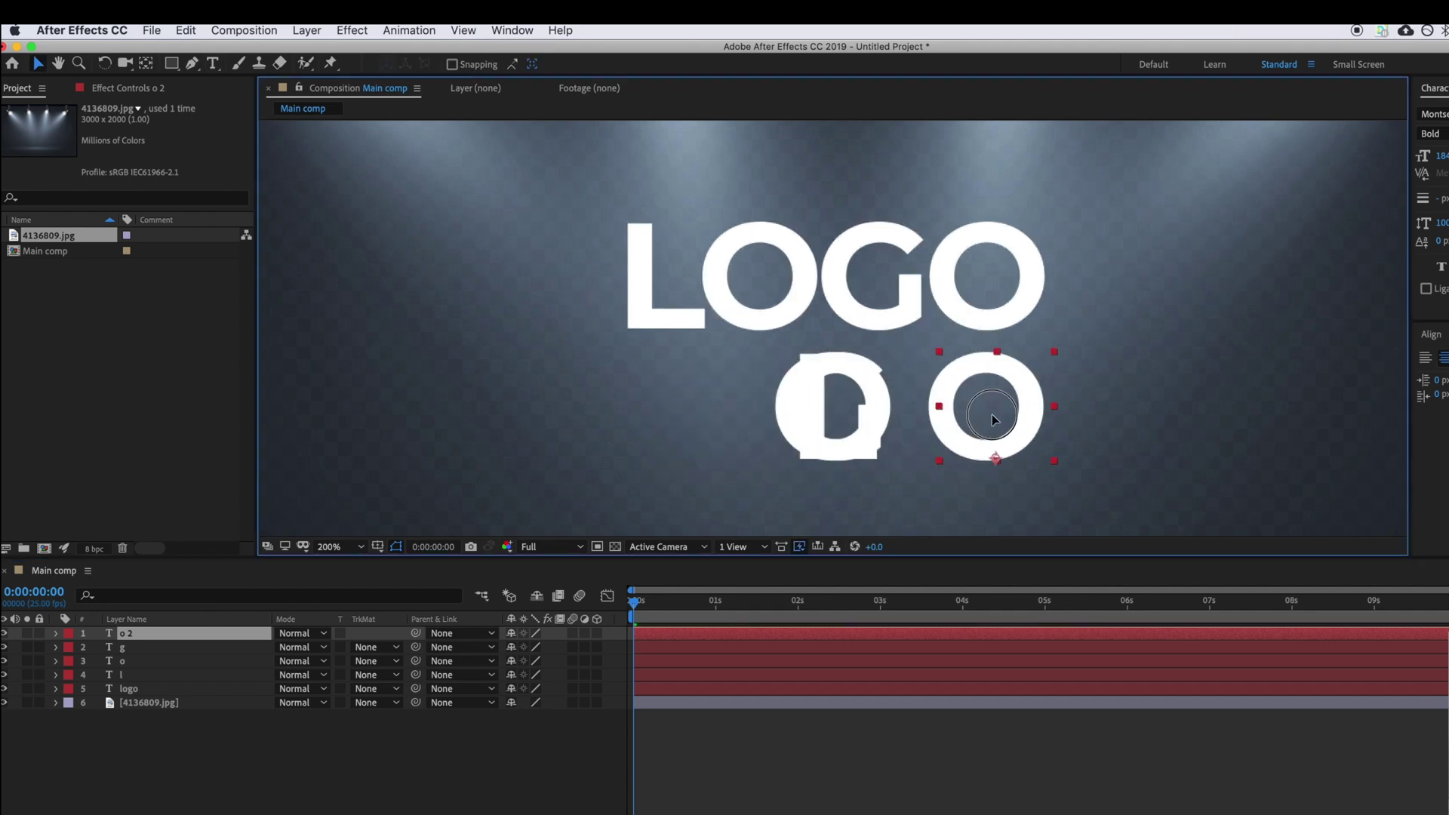
left_click_drag(827, 439, 871, 447)
left_click_drag(830, 456, 771, 447)
key("super+z")
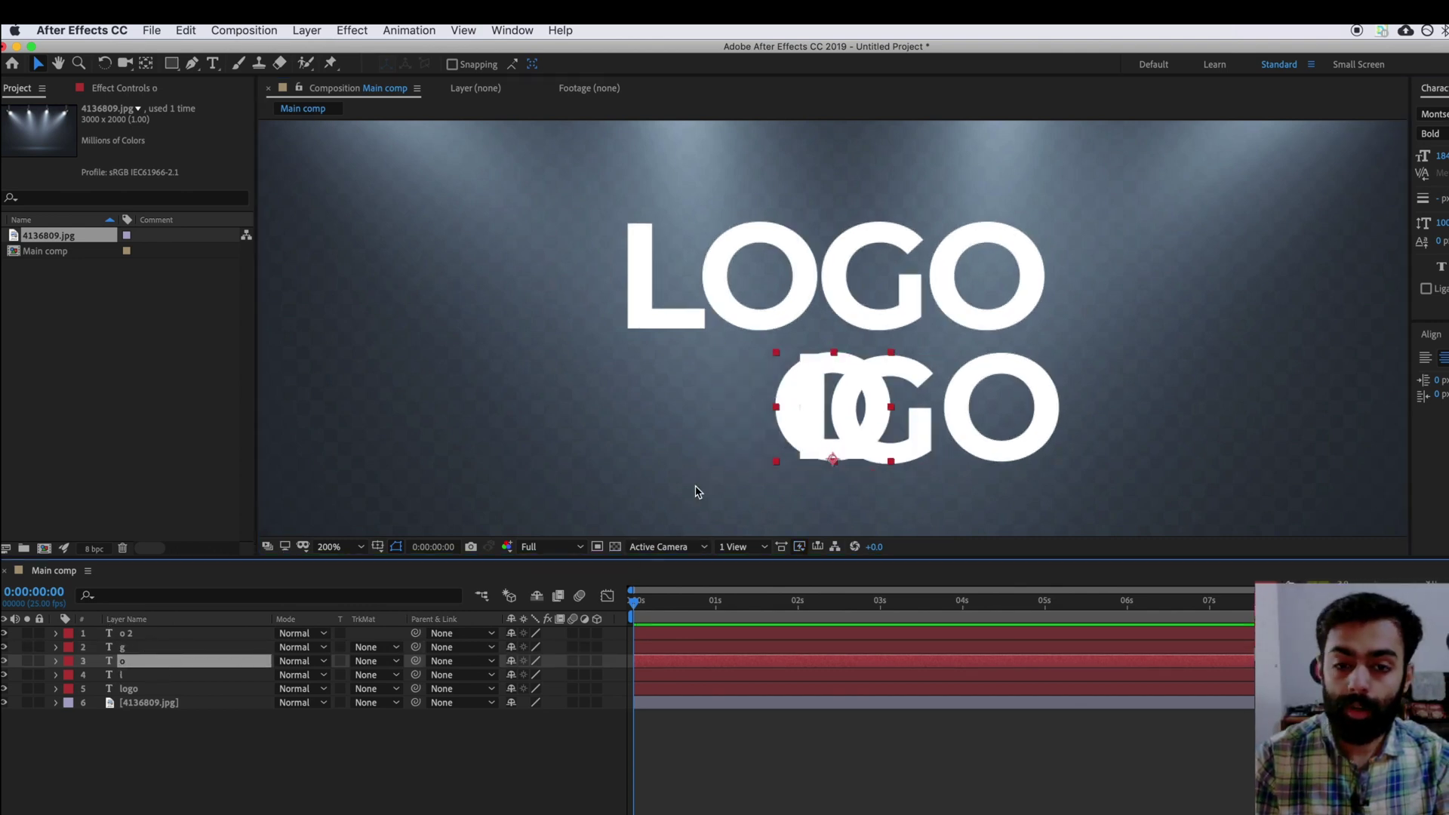
left_click_drag(837, 442, 758, 444)
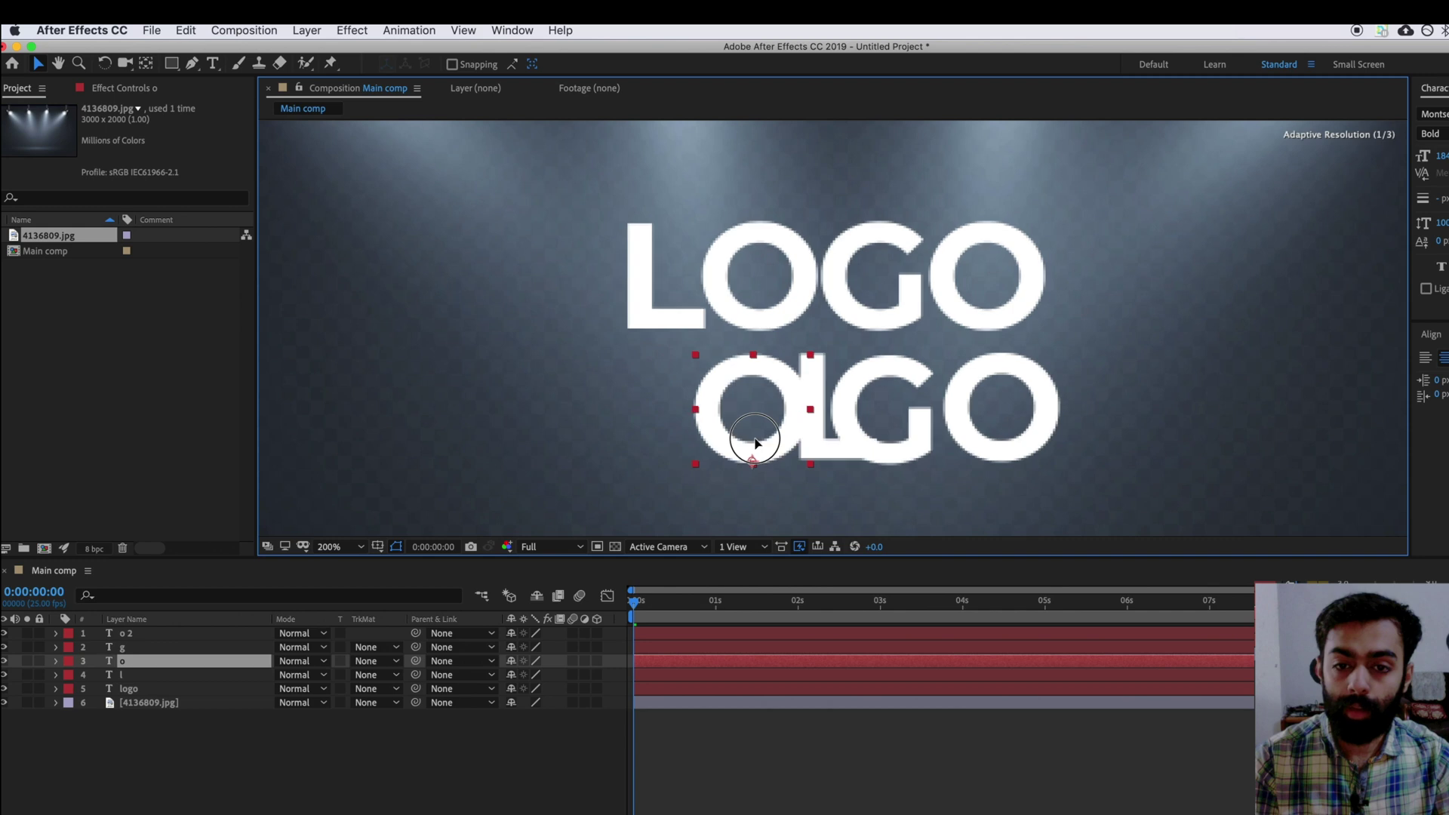
Place the L in front of the first O and line up all four letters to spell LOGO
left_click(203, 676)
left_click_drag(827, 438, 652, 453)
left_click_drag(755, 423, 768, 427)
left_click(910, 437)
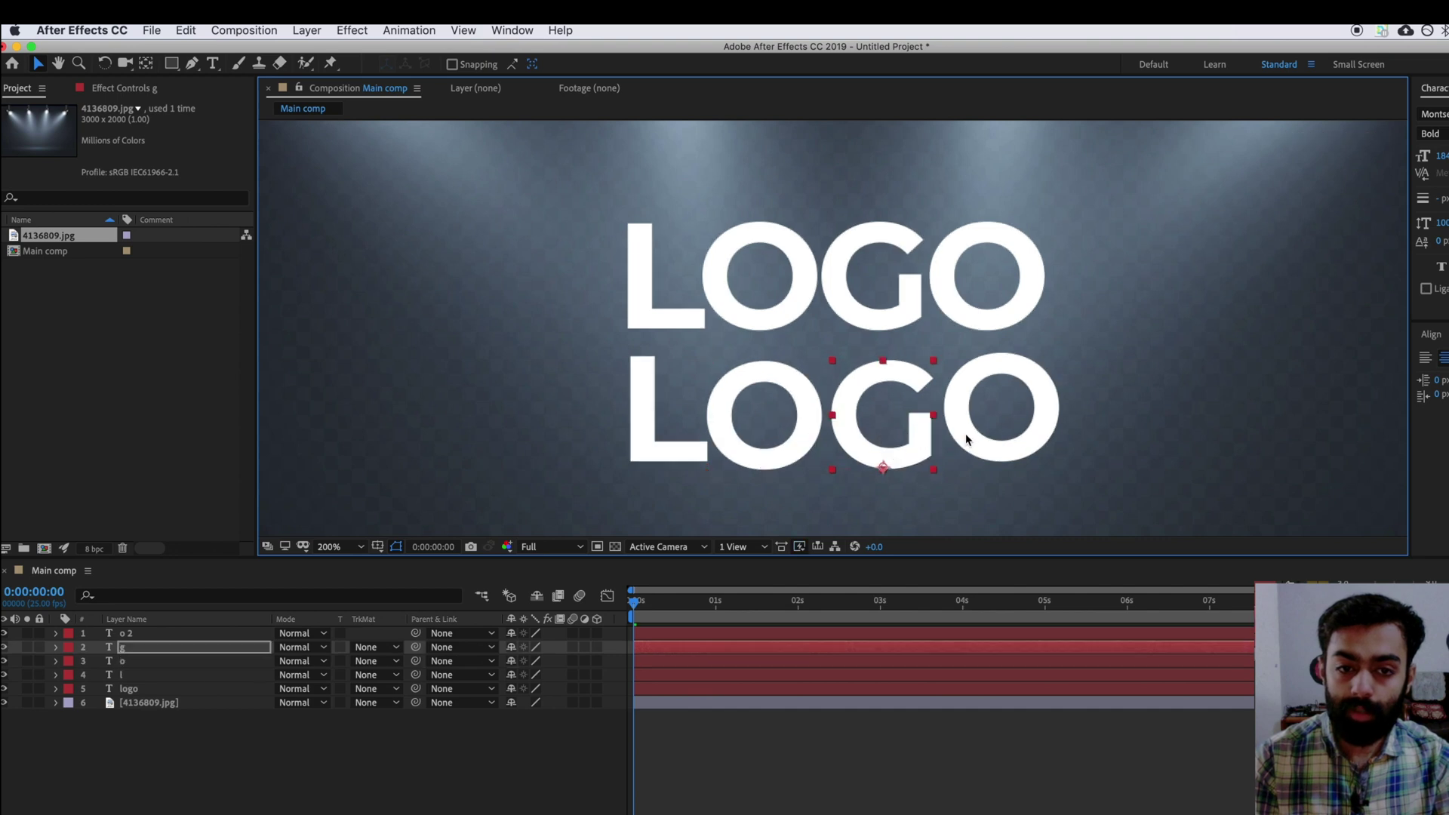
left_click(1014, 436)
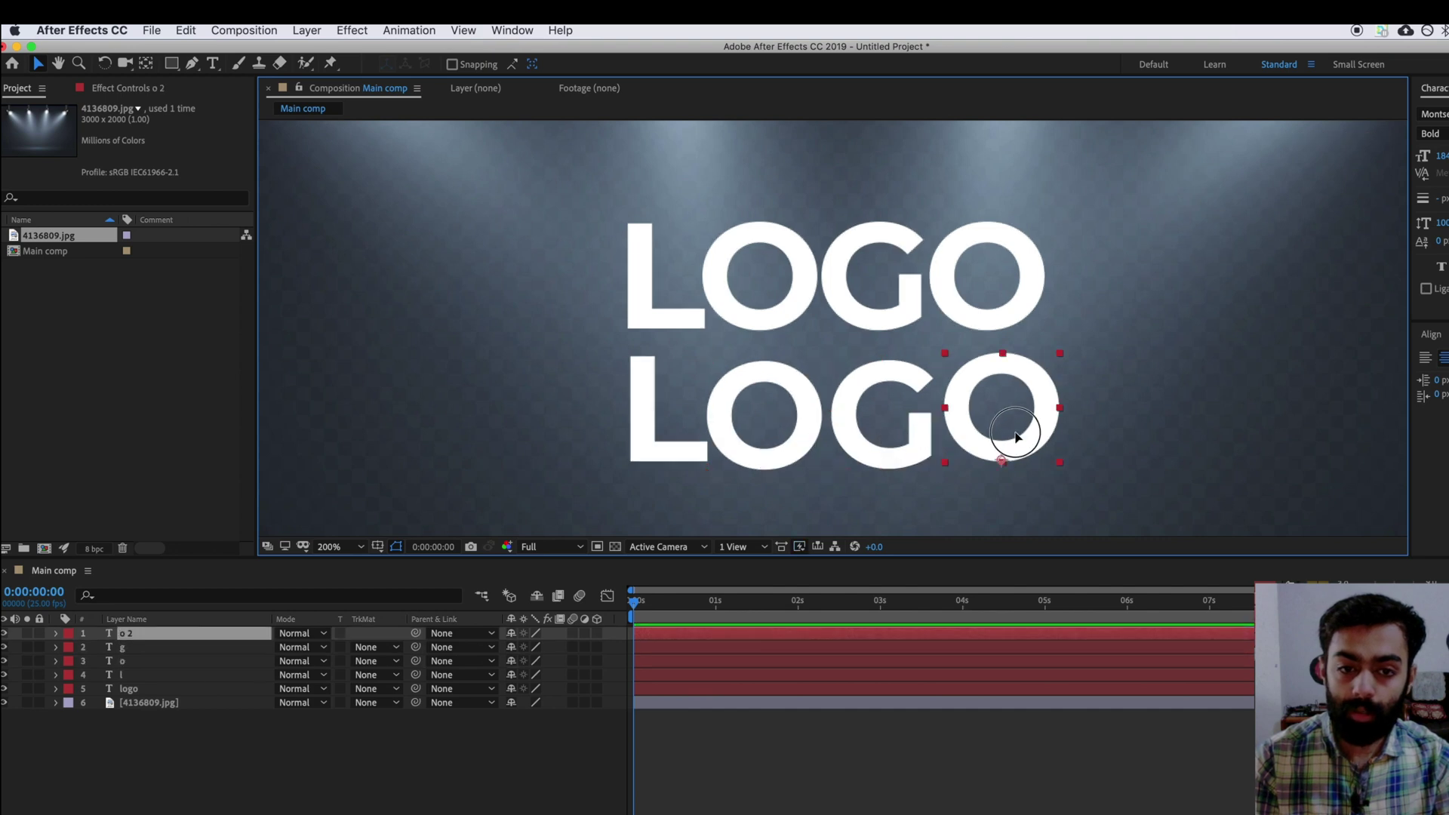
left_click(262, 808)
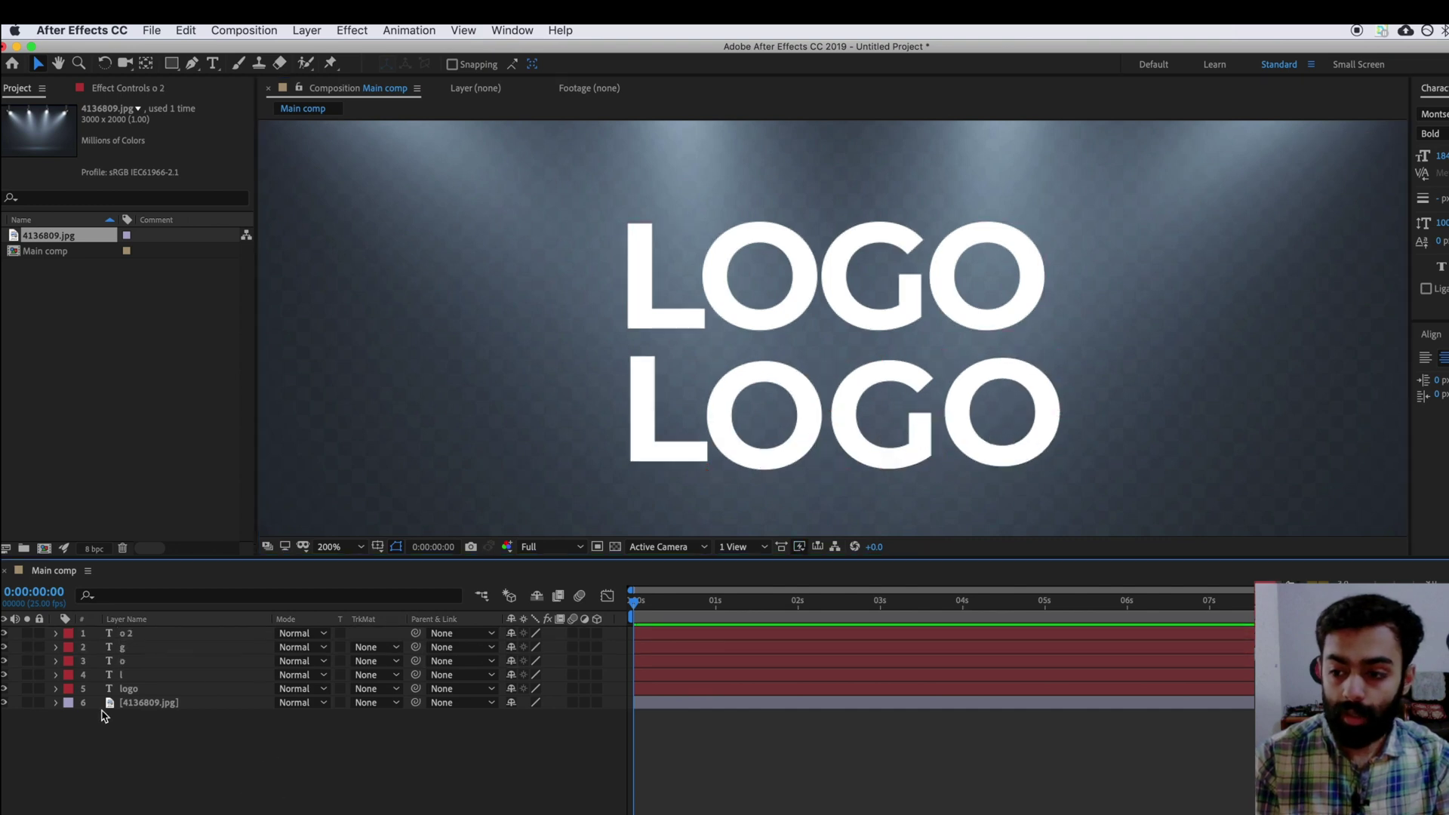
Hide the original one-piece logo text layer
left_click(4, 689)
scroll(719, 387, "down", 3)
scroll(719, 387, "up", 2)
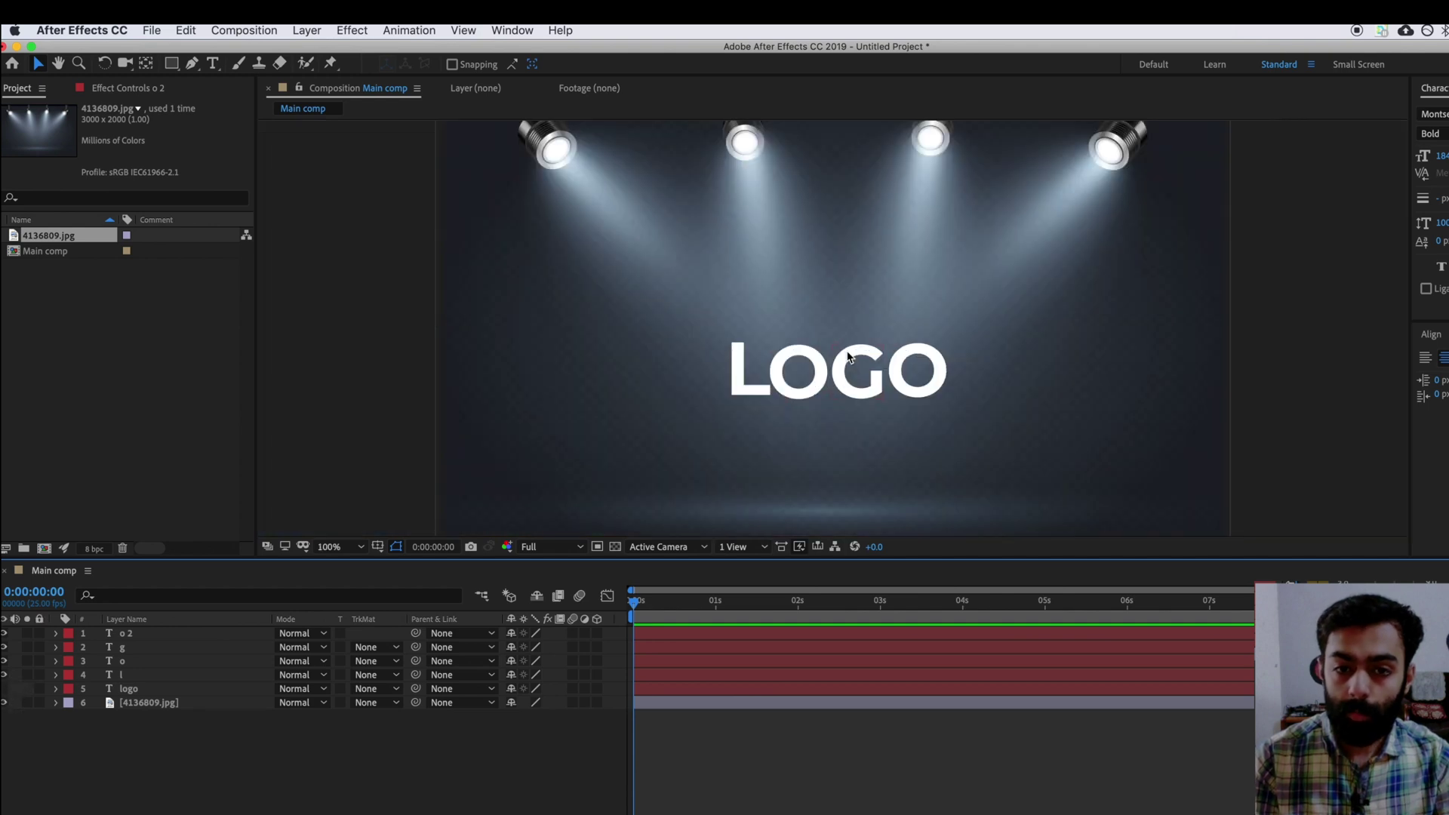
Move the four letter layers together up and slightly left toward the centre of the composition
left_click(139, 675)
left_click(145, 634, "shift")
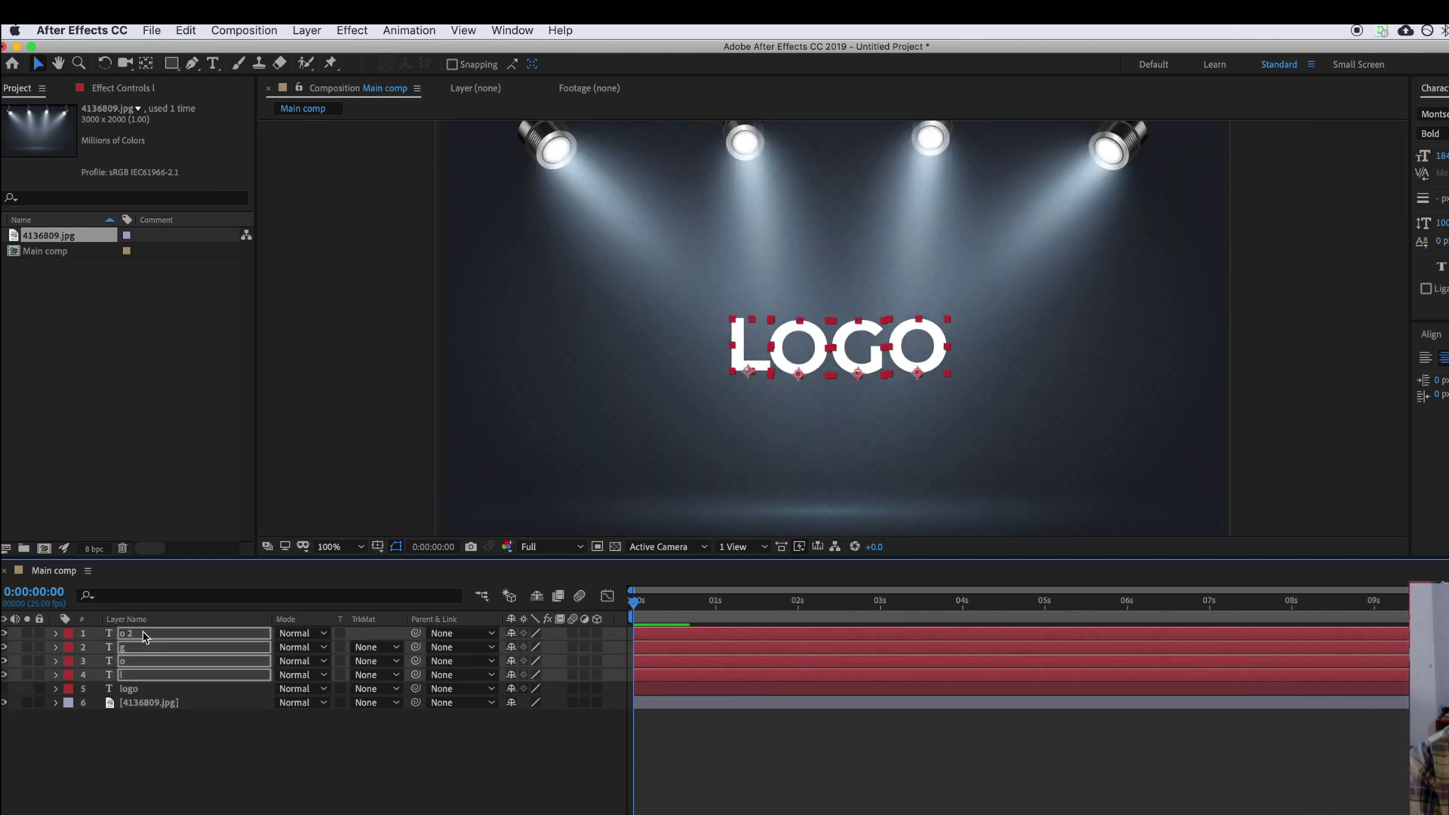
scroll(634, 388, "down", 2)
scroll(635, 388, "up", 2)
left_click(792, 345)
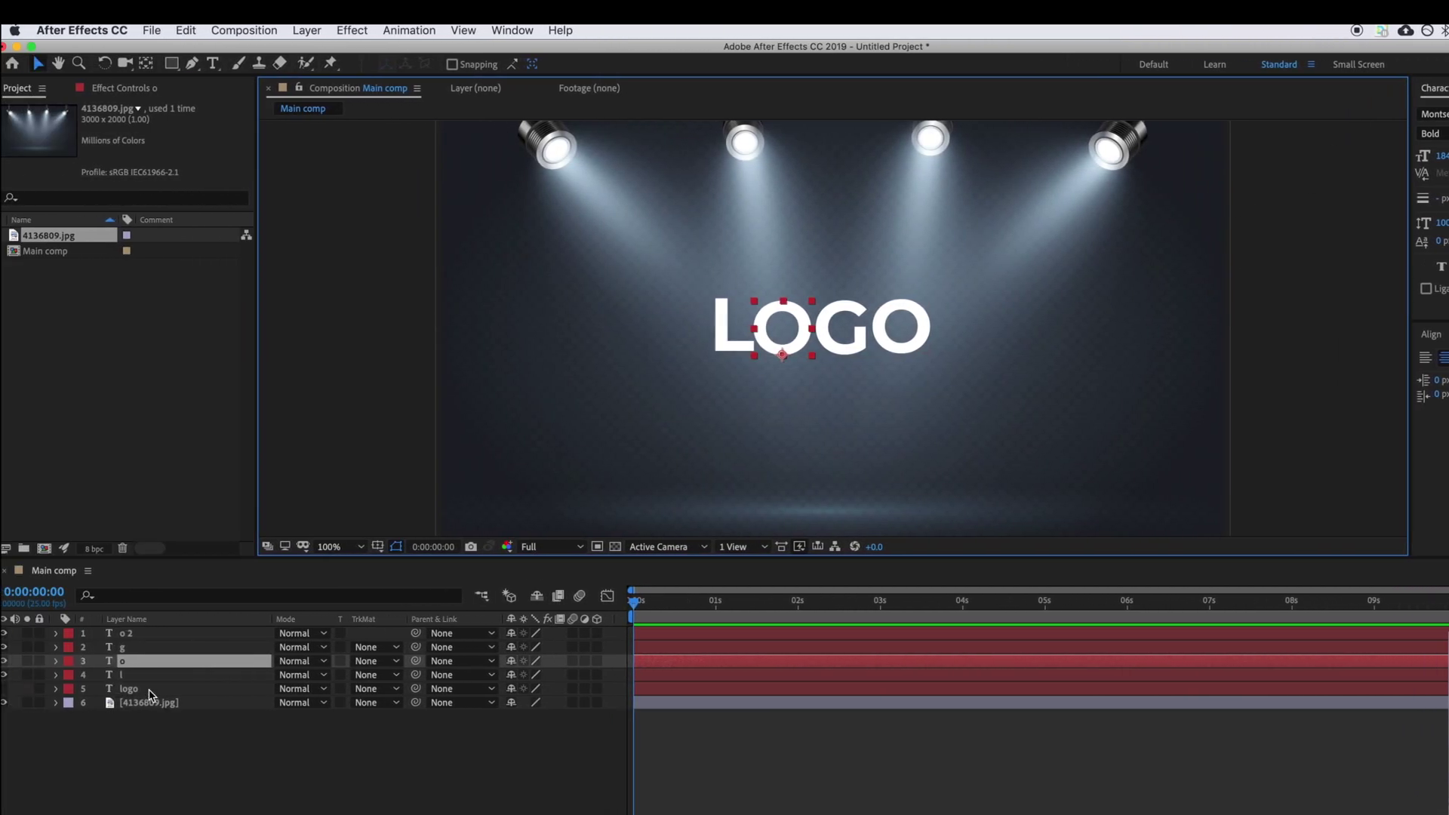
Set the font size of the four letter layers L, O, G and O to 200 px
left_click(142, 675, "shift")
left_click(139, 647, "shift")
left_click(140, 634, "shift")
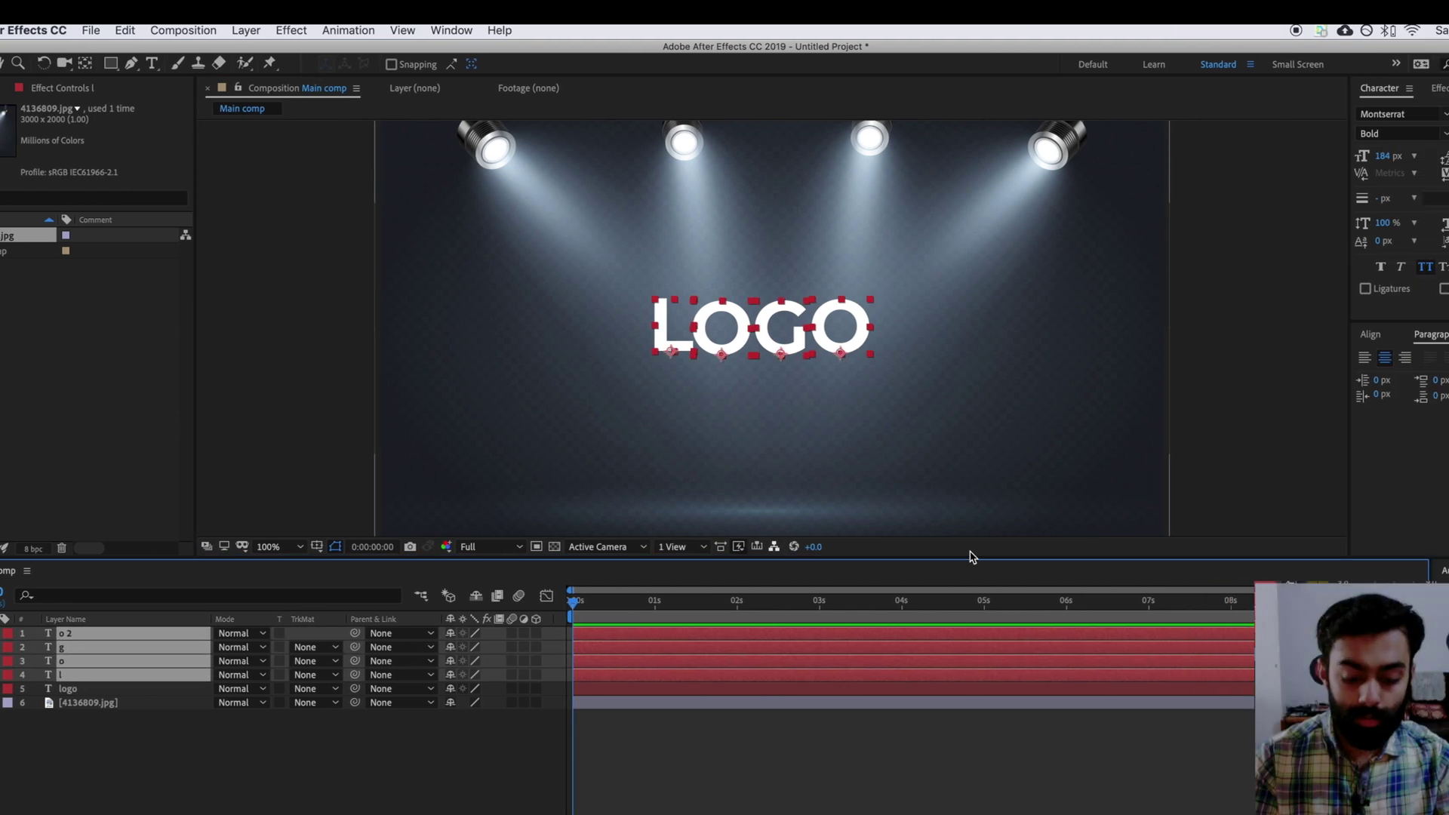
left_click(1383, 156)
type("200")
key("Return")
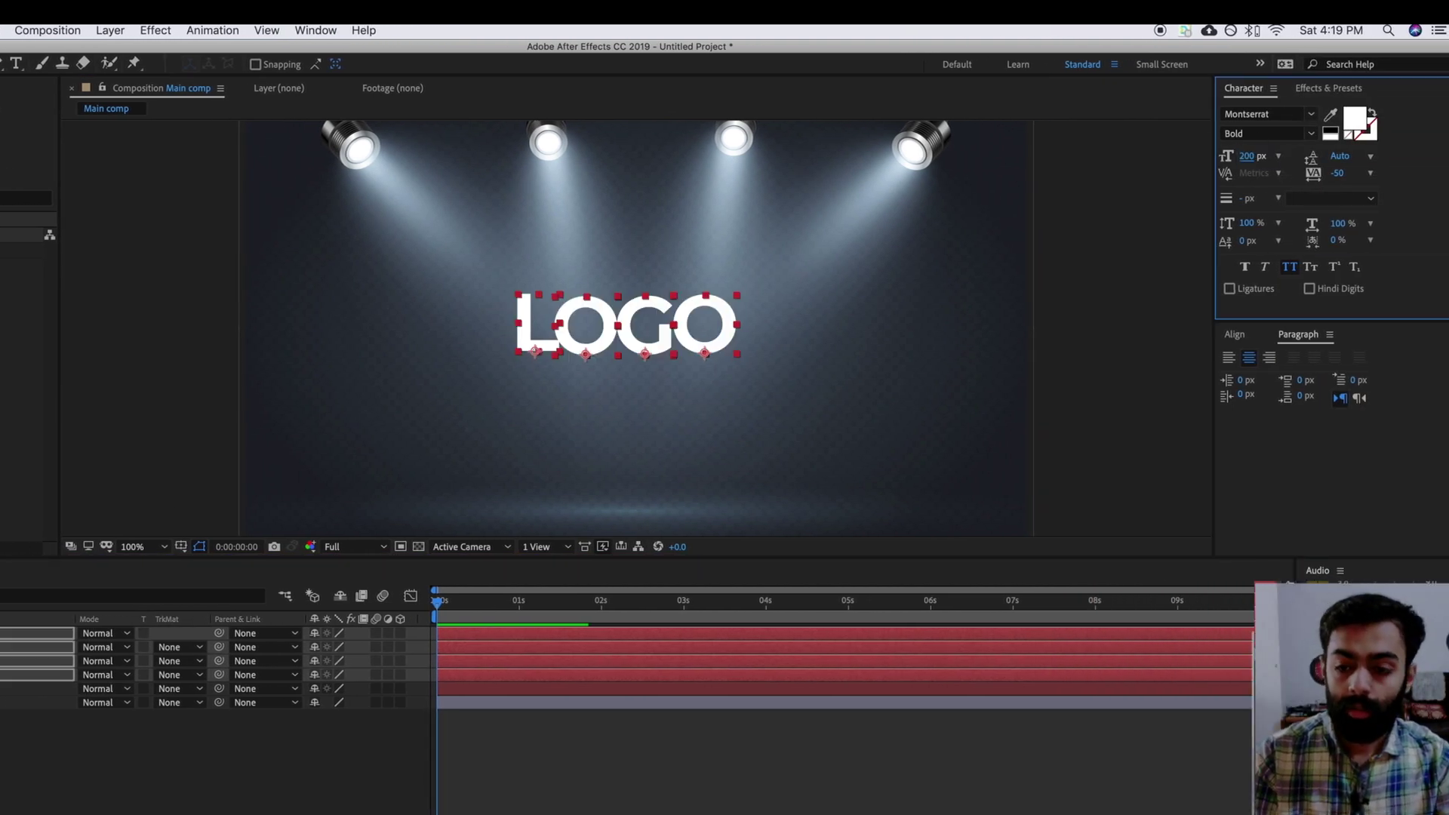
left_click(13, 785)
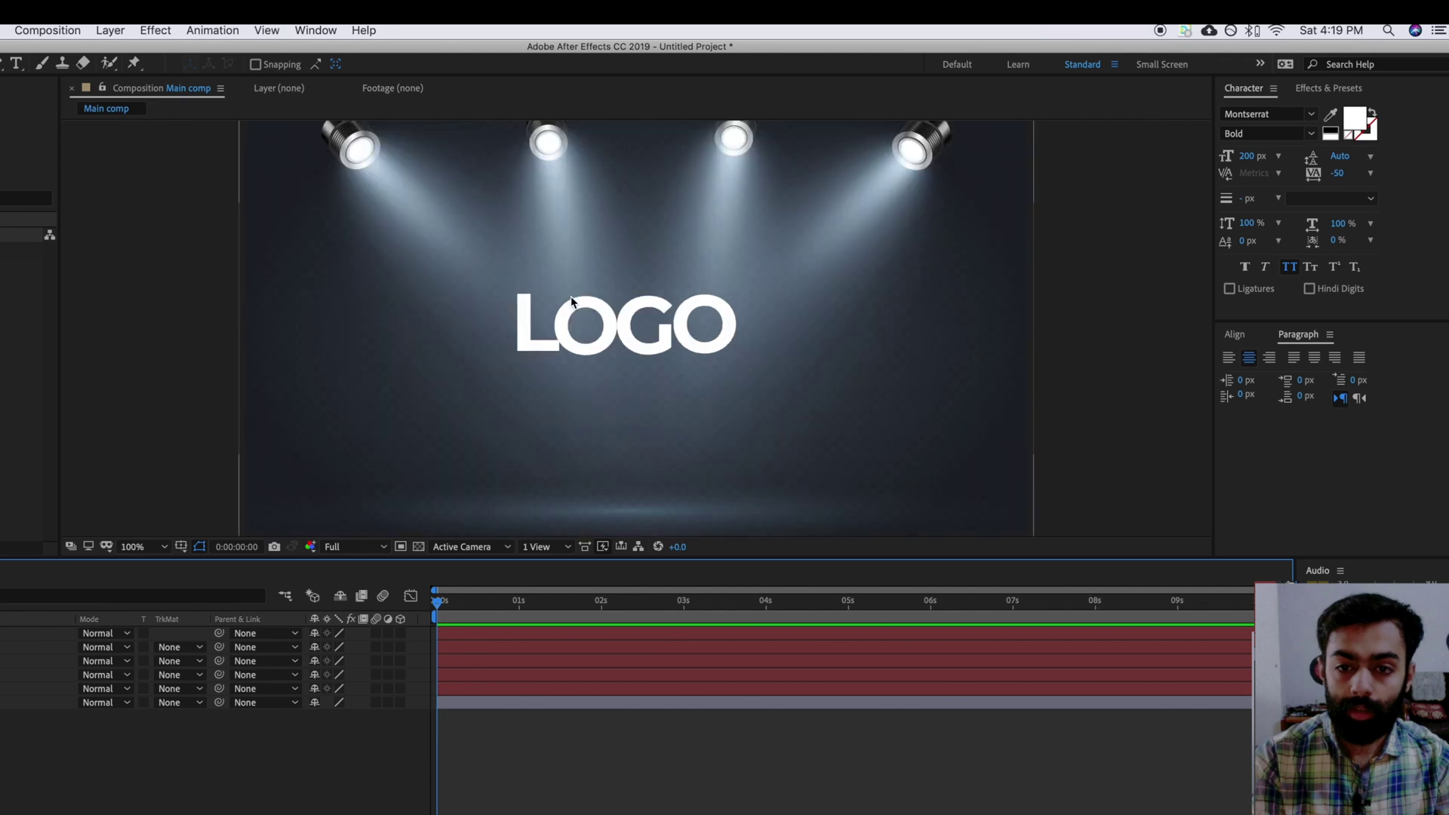
Move the G and the last O to the right to widen the spacing between the letters
key("period")
left_click(569, 354)
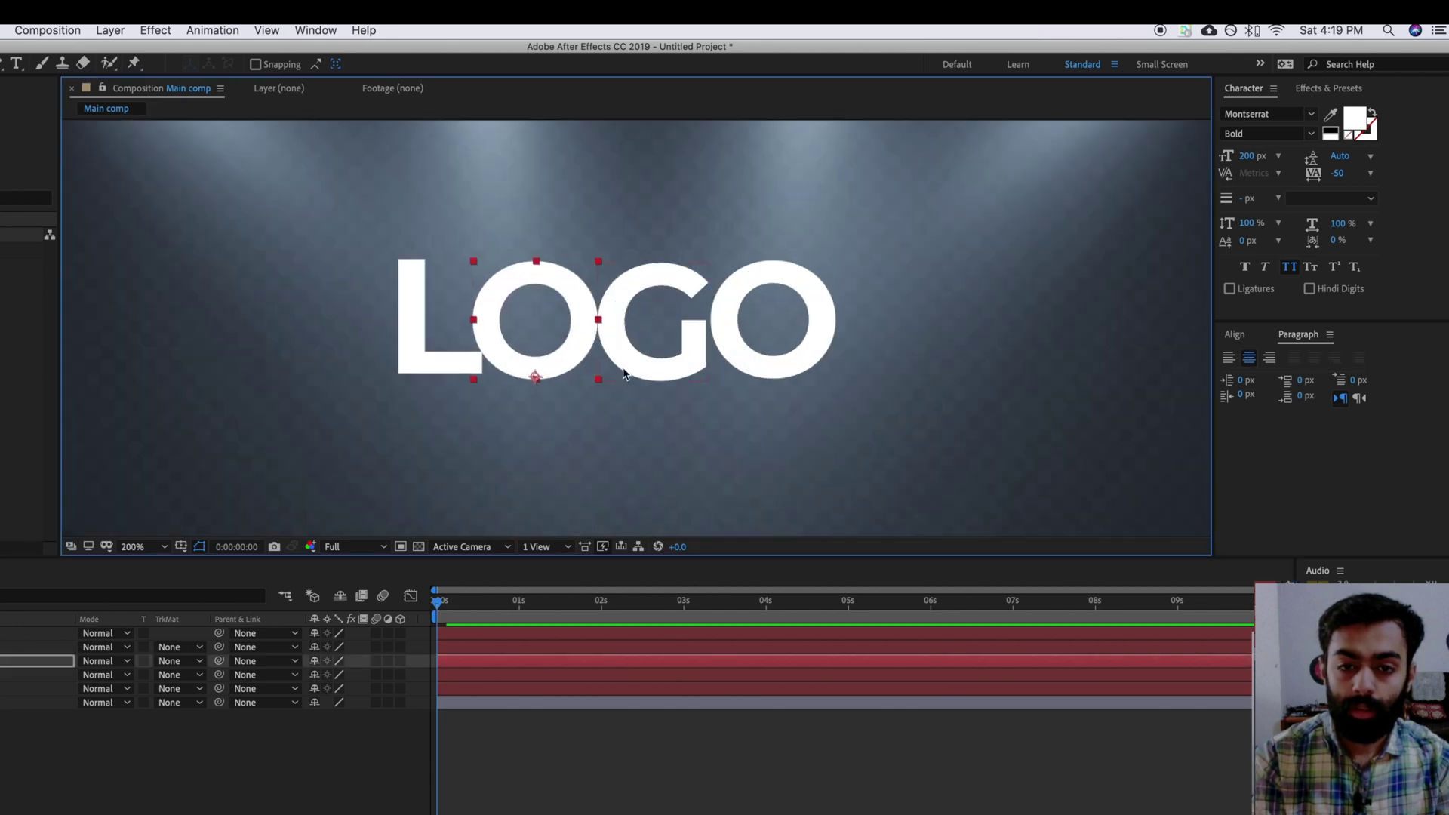
left_click(659, 373)
key("shift+Right")
key("shift+Right")
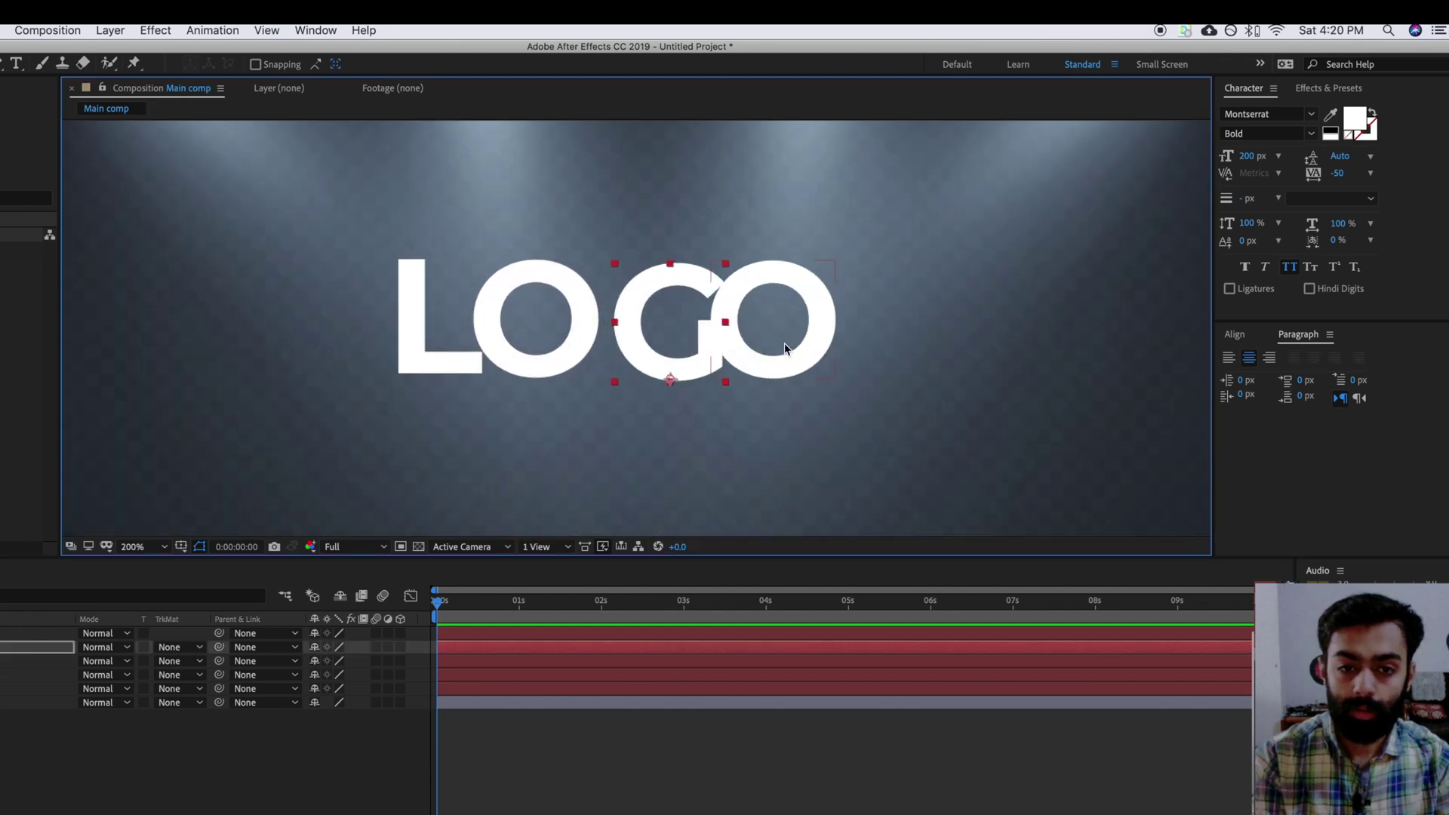
left_click(794, 350)
key("shift+Right")
key("shift+Right")
Nudge the first O right and slightly down so it sits evenly between the L and the G
left_click(541, 353)
key("shift+Right")
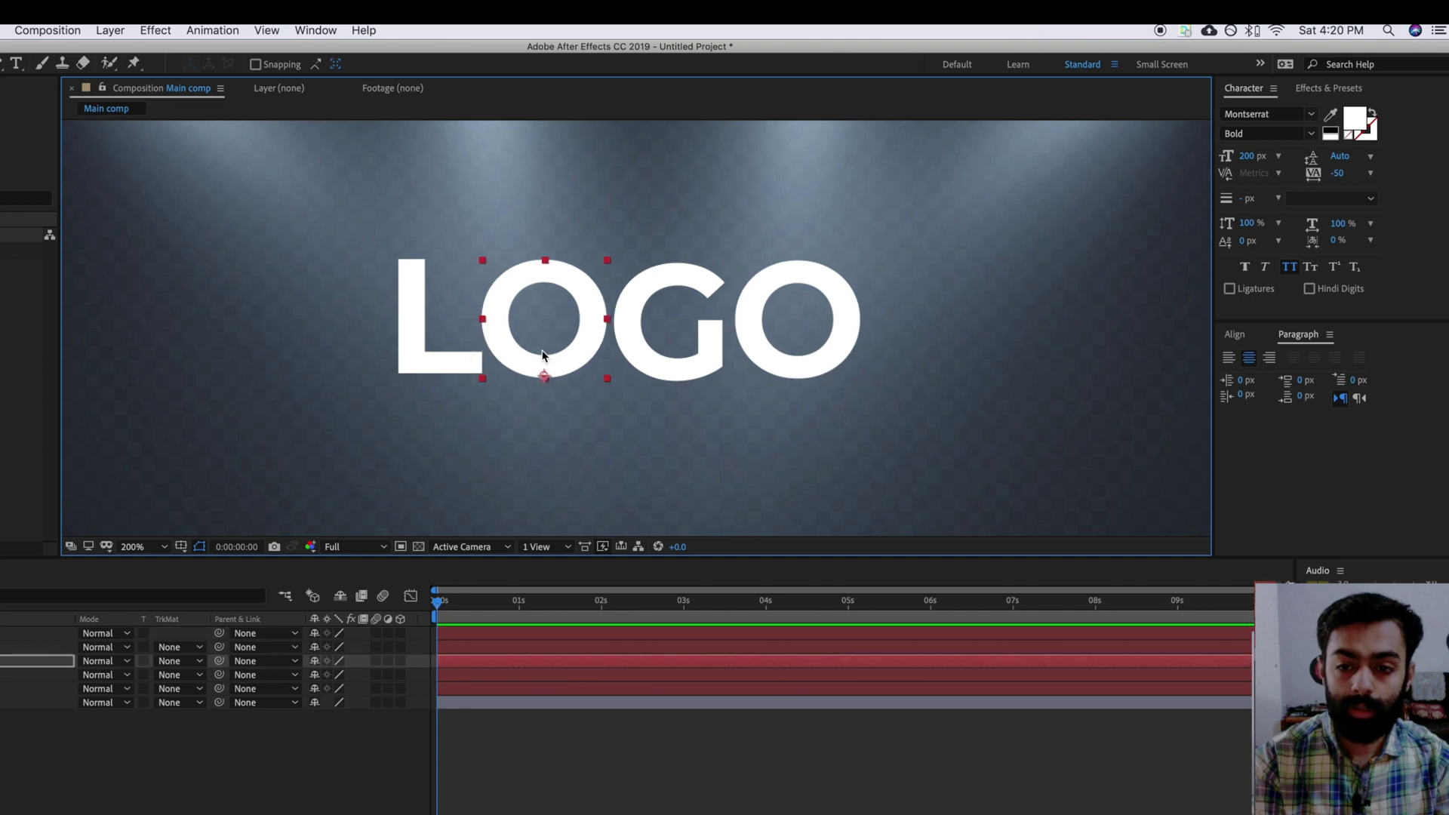
key("Right")
key("Down")
key("Down")
key("Down")
key("comma")
left_click(718, 346)
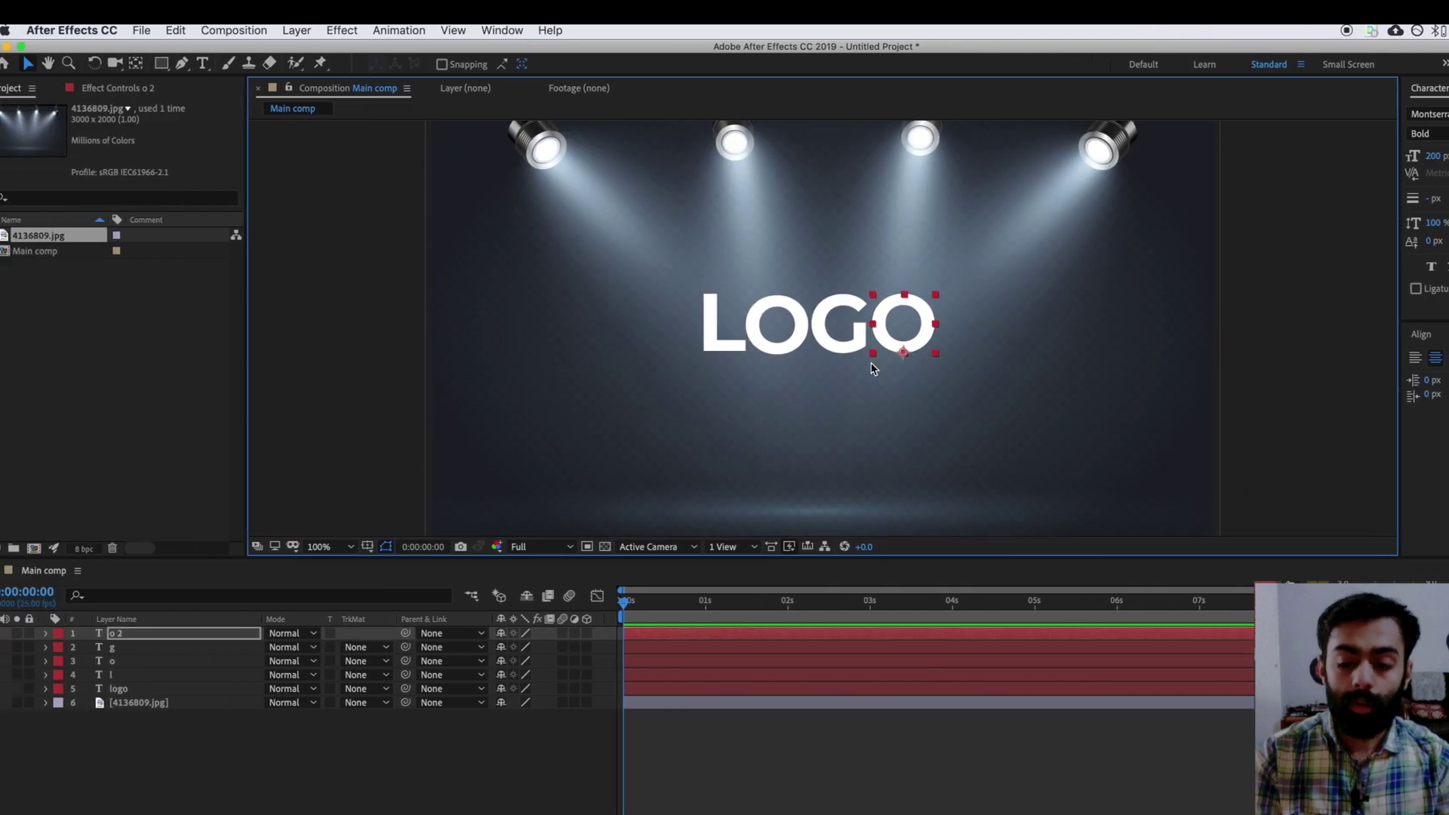
left_click(440, 736)
key("period")
key("comma")
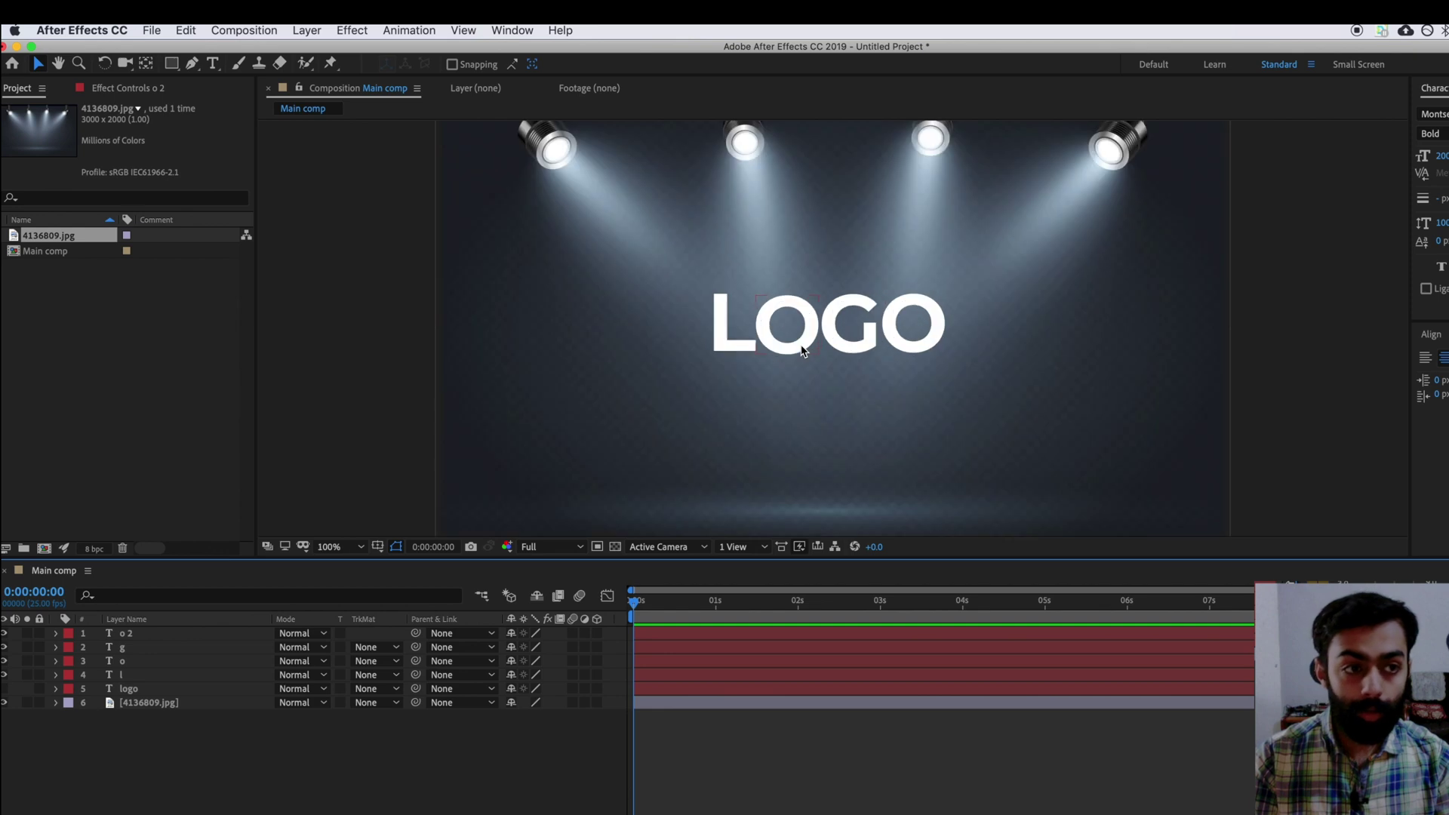
Find the Drop Shadow effect and apply it to the L letter layer
left_click(1404, 89)
left_click(1268, 121)
left_click(1239, 139)
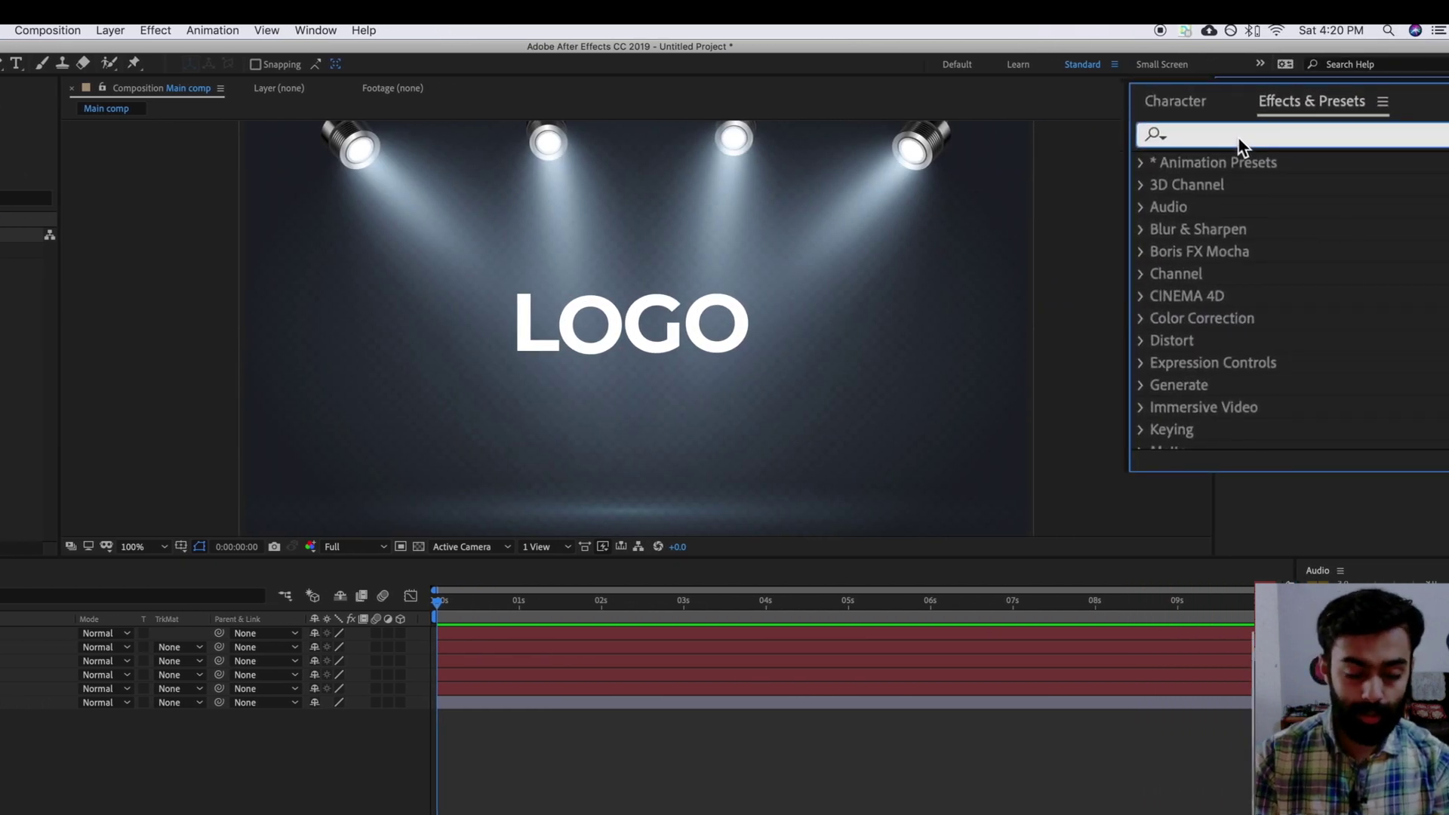
type("dro")
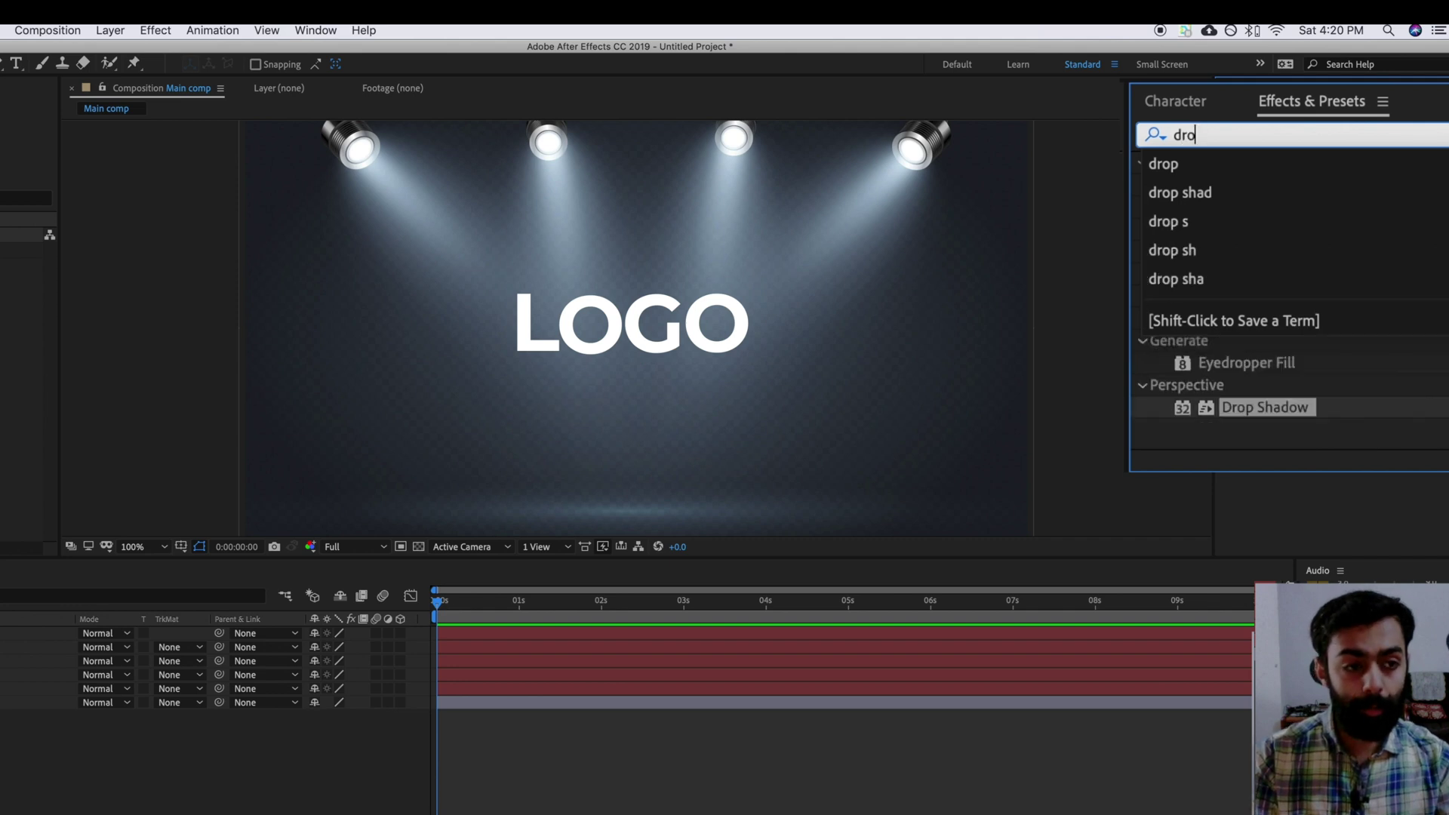
type("p")
left_click_drag(1257, 417, 564, 332)
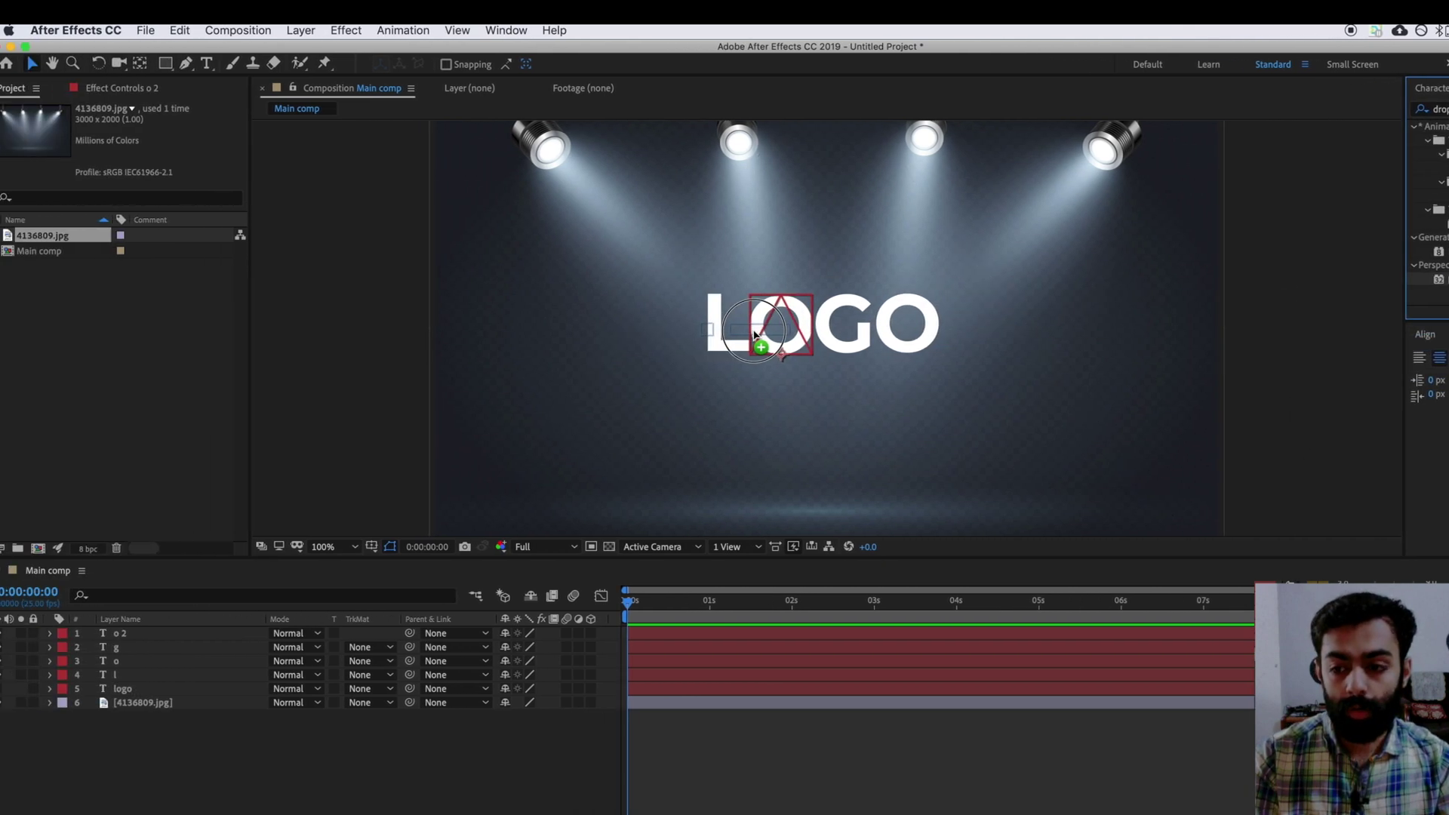
Set the L's drop shadow to direction 102°, distance 20 and softness 22
mouse_move(754, 334)
left_mouse_down()
mouse_move(721, 337)
mouse_move(130, 668)
mouse_move(184, 657)
mouse_move(710, 381)
mouse_move(729, 347)
left_mouse_up()
scroll(729, 347, "up", 2)
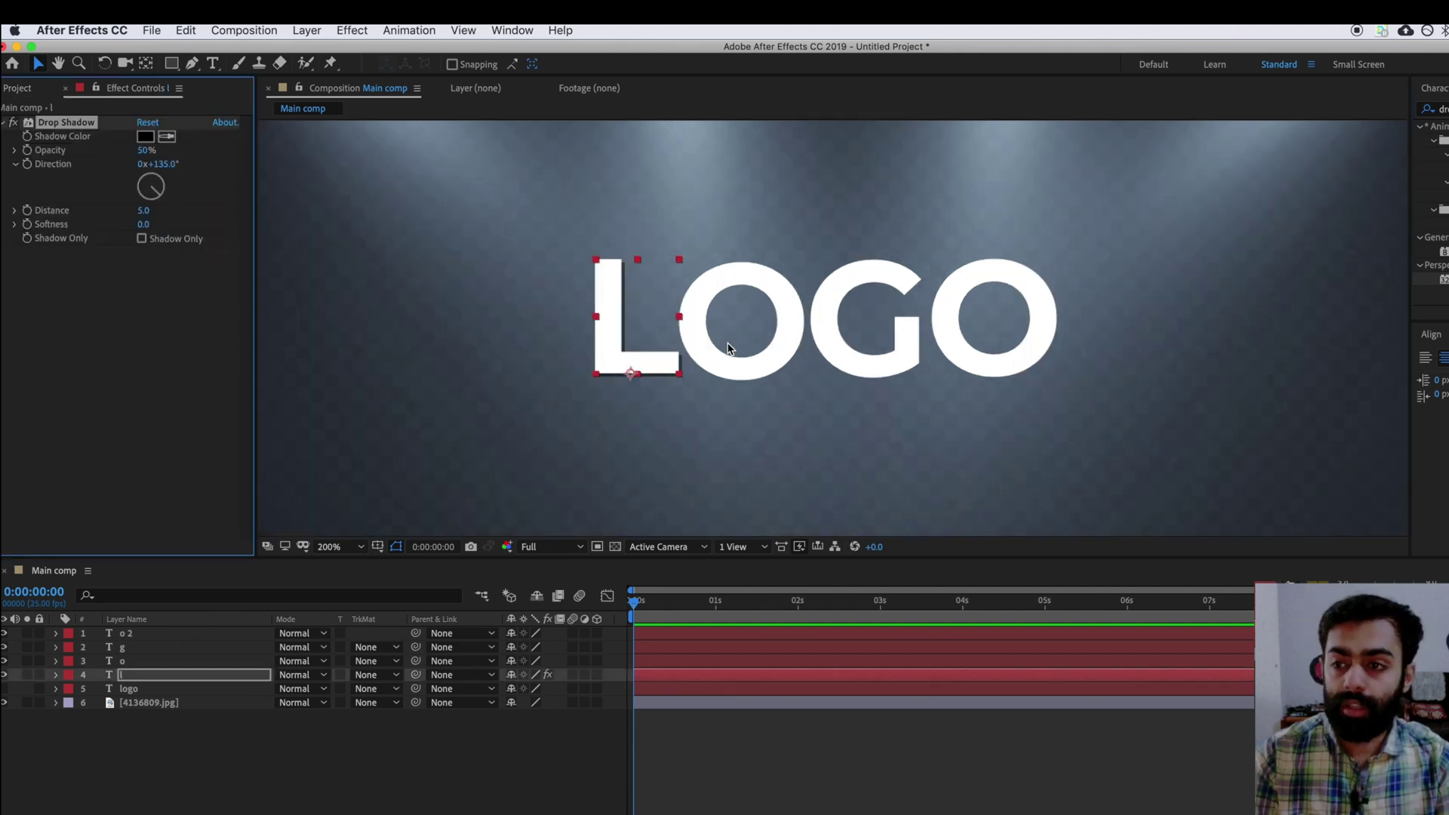
mouse_move(181, 288)
left_mouse_down()
mouse_move(207, 304)
mouse_move(202, 256)
mouse_move(207, 284)
left_mouse_up()
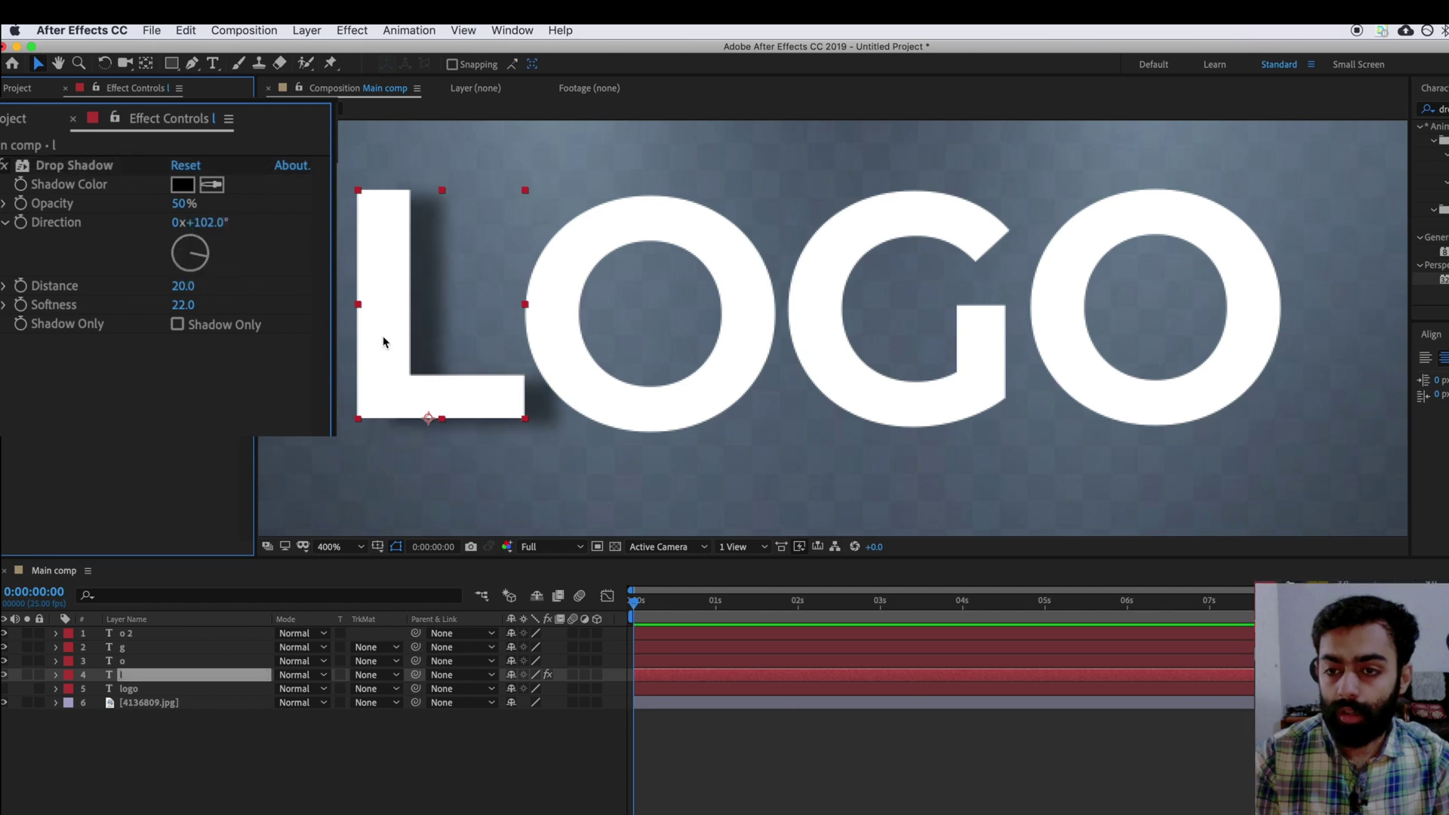
scroll(706, 311, "down", 2)
scroll(706, 311, "up", 1)
left_click(454, 778)
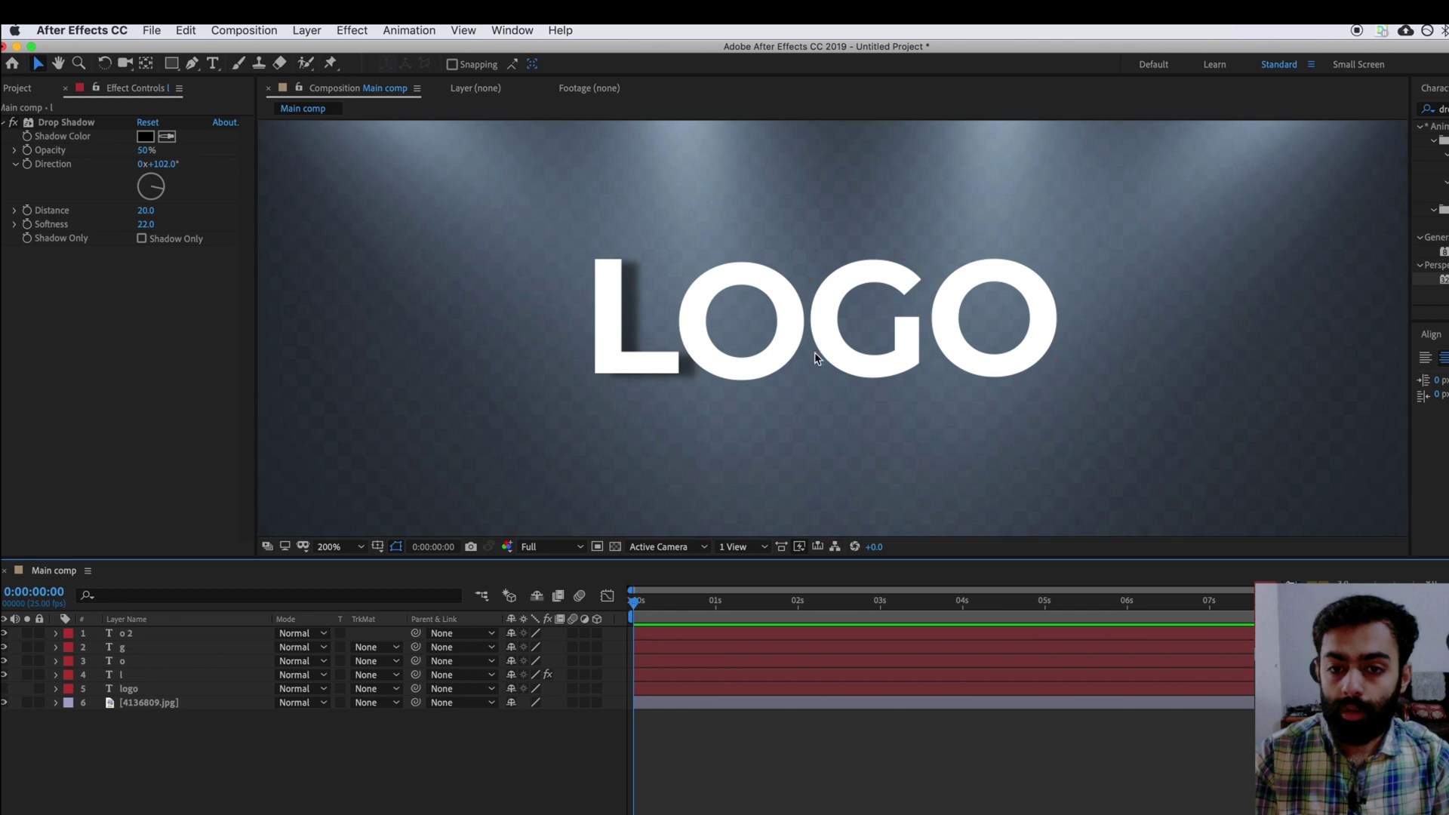
Turn the four letter layers o 2, g, o and l into 3D layers
left_click(175, 640)
left_click(150, 676, "shift")
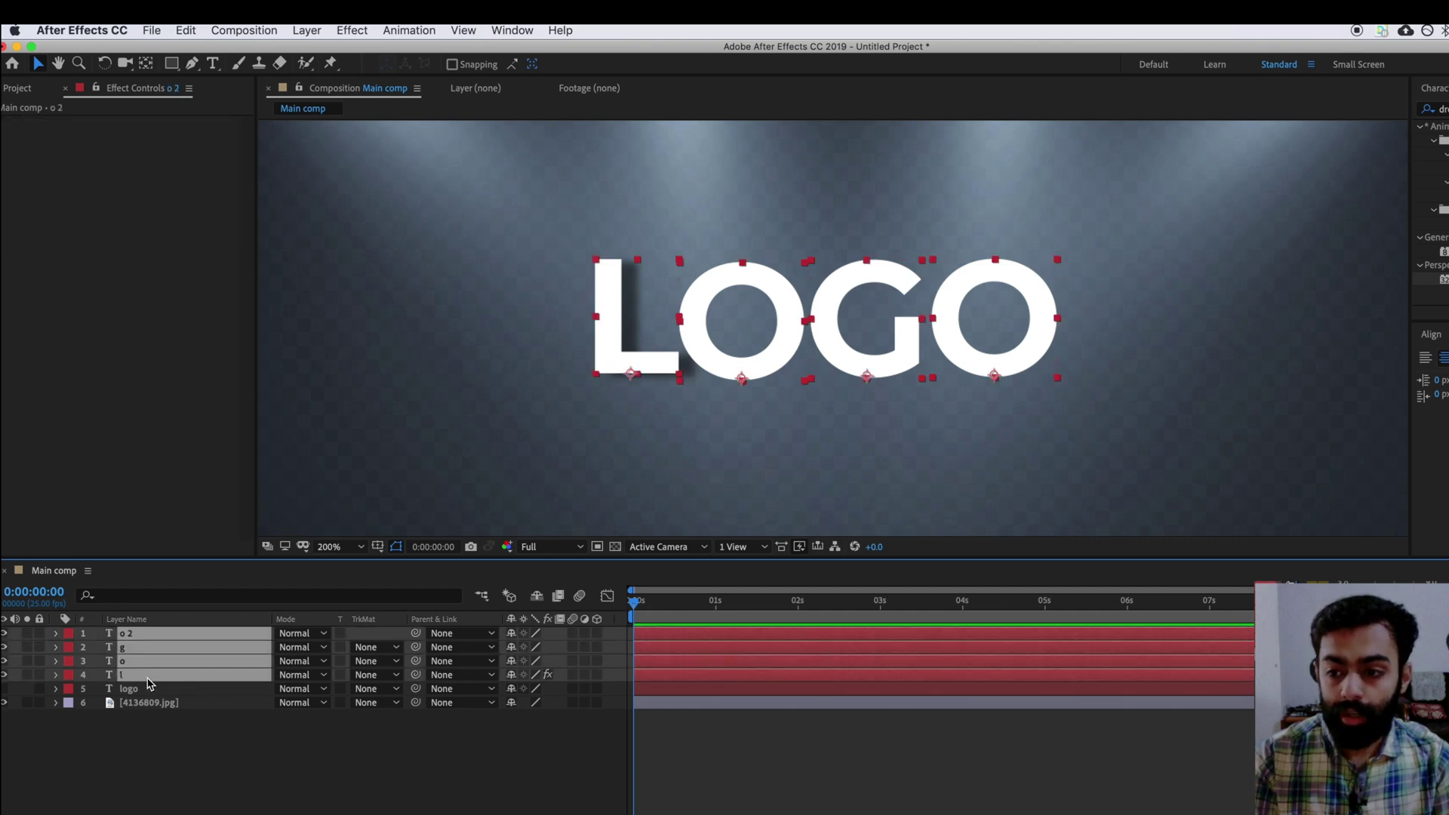
left_click(596, 633)
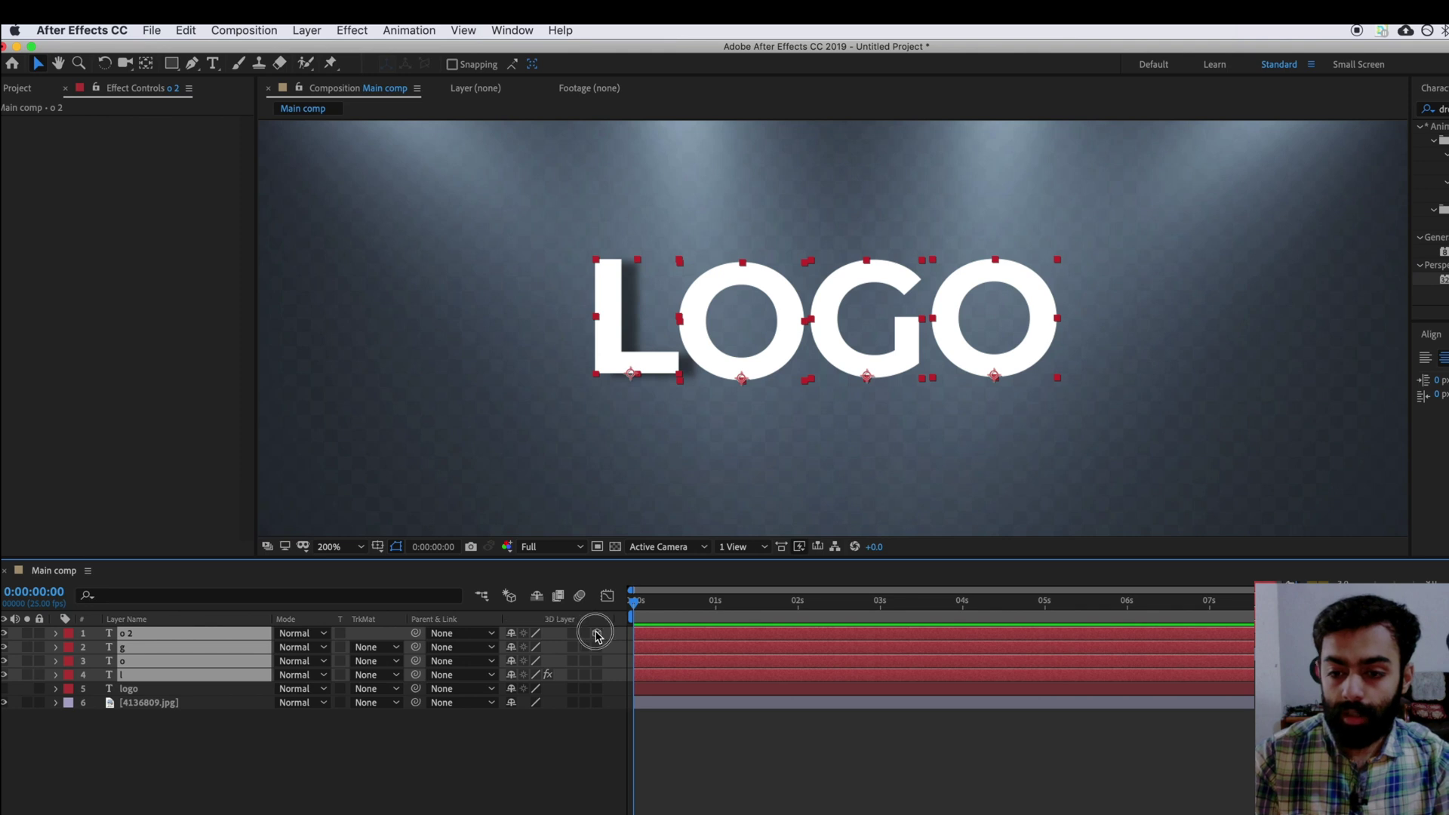
key("comma")
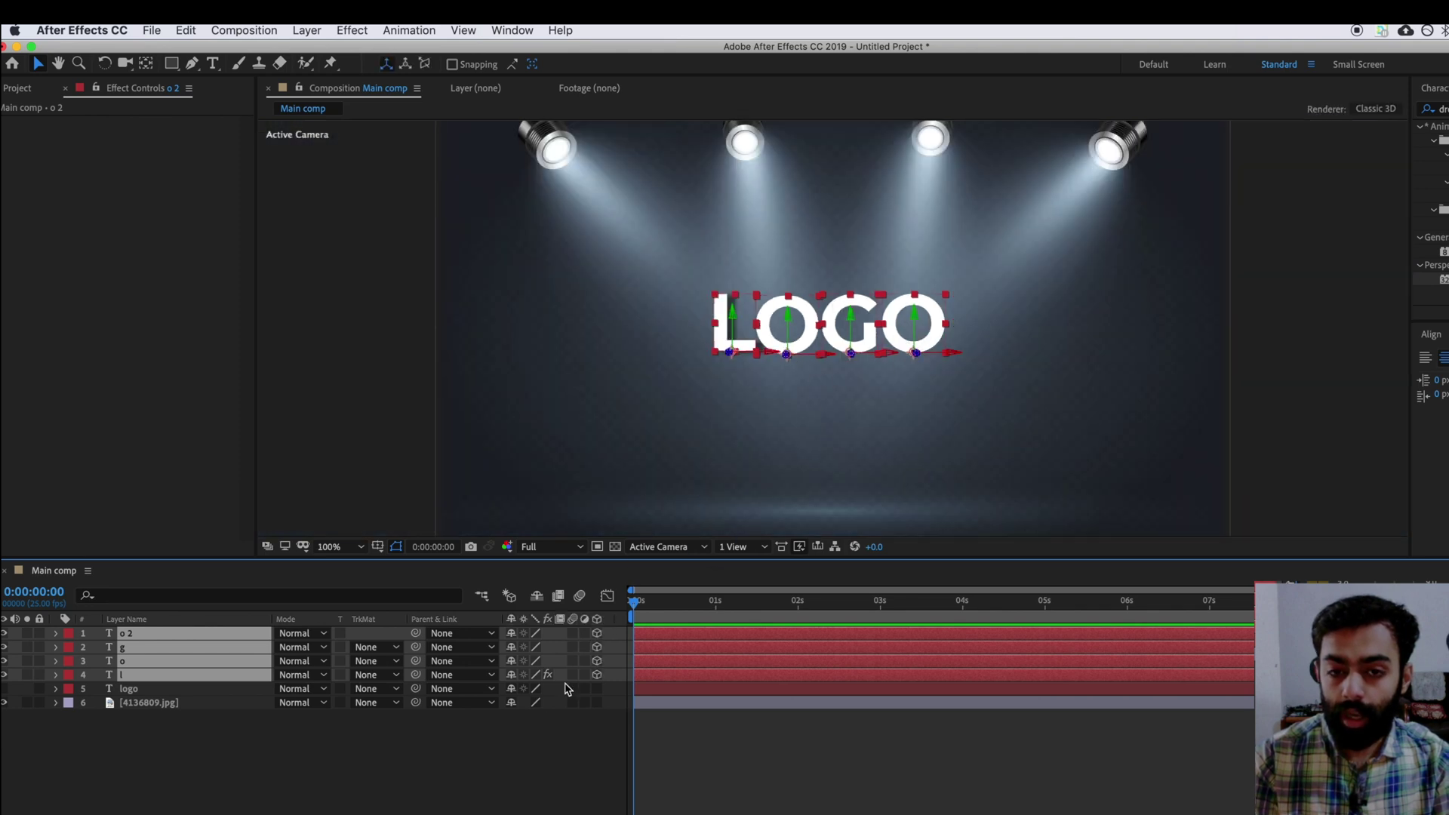
left_click(536, 772)
key("comma")
key("period")
key("period")
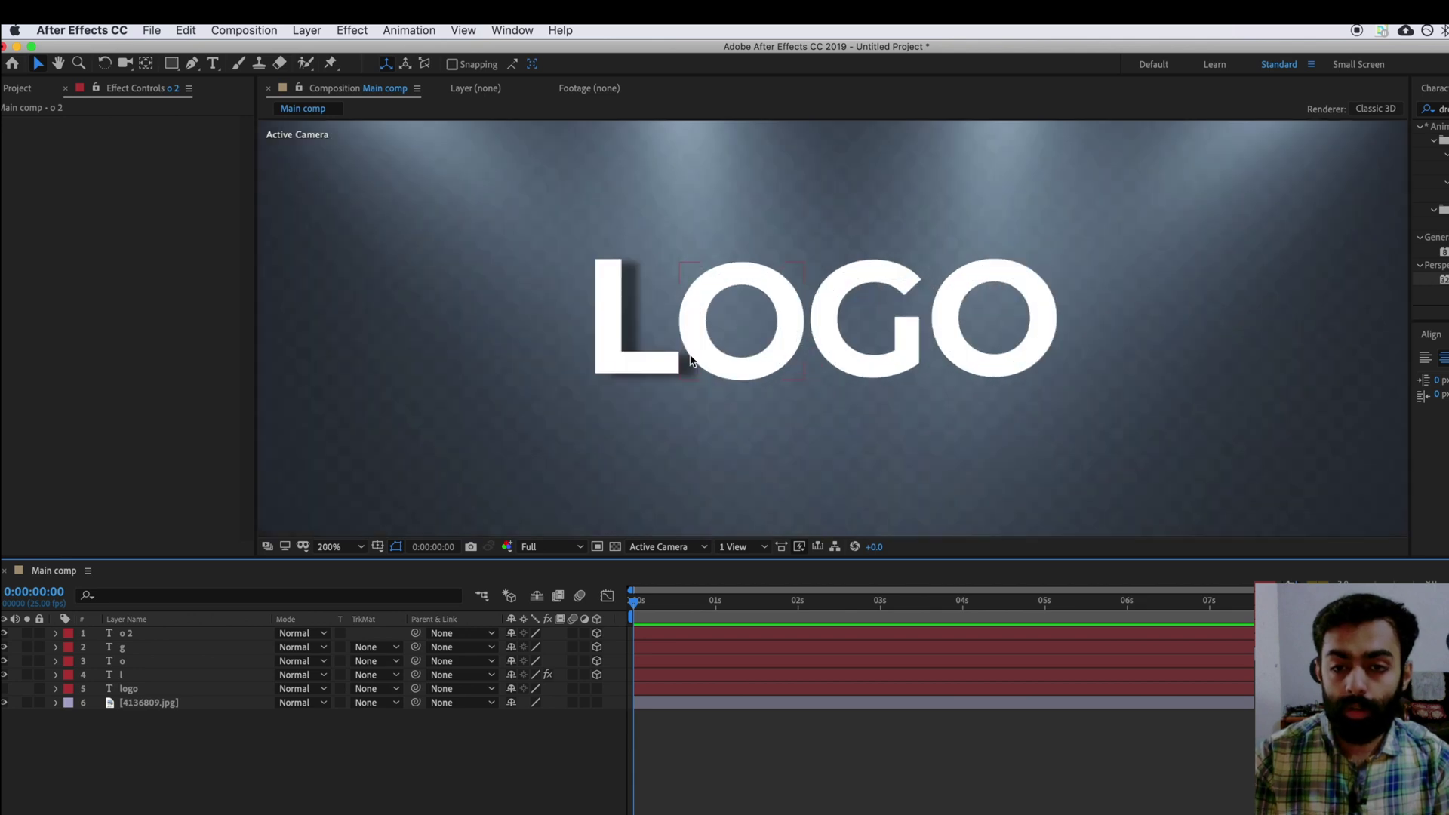
key("comma")
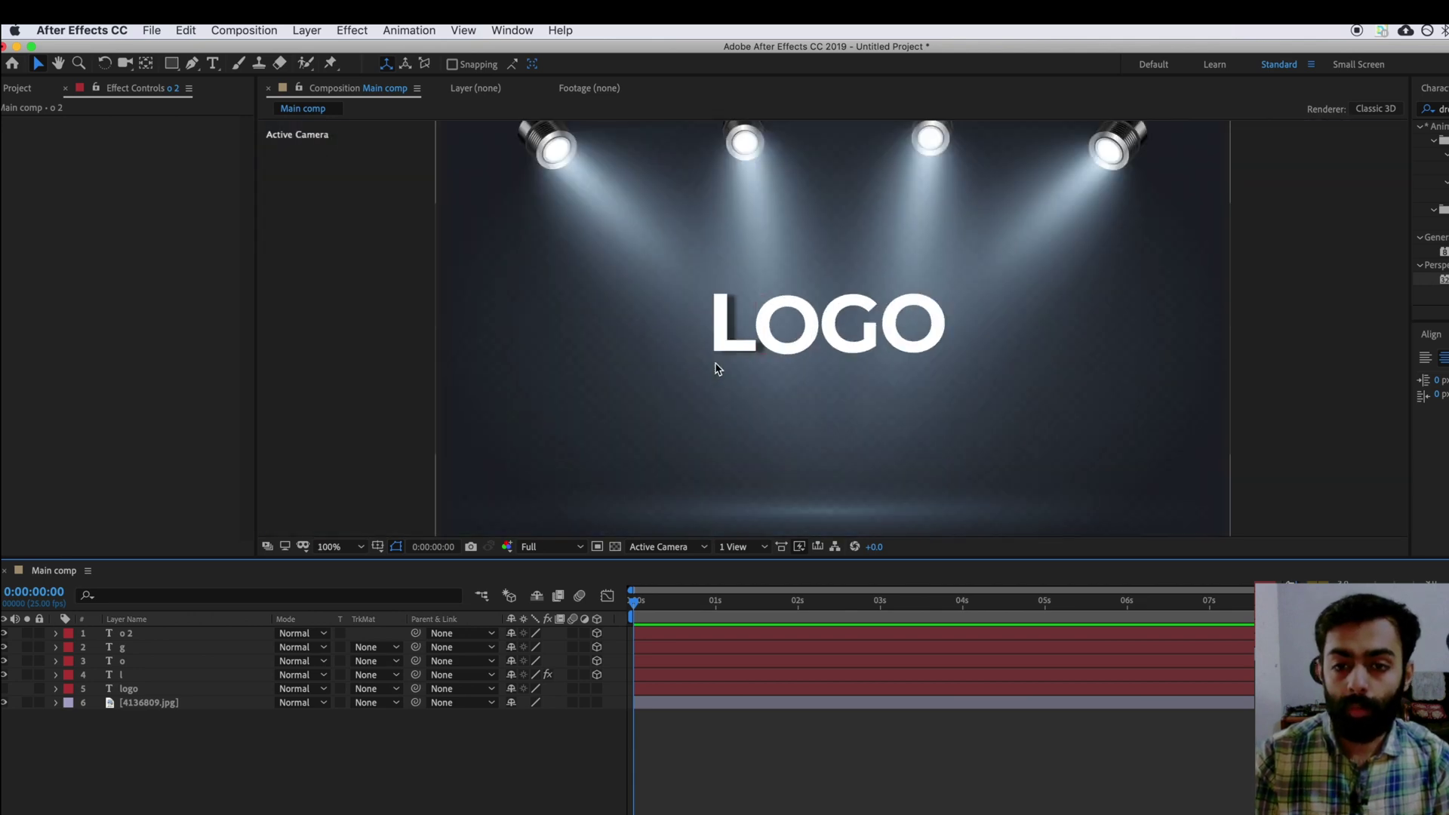
Switch the composition to the 2 Views - Horizontal layout, showing a Top view beside the Active Camera view
left_click(731, 550)
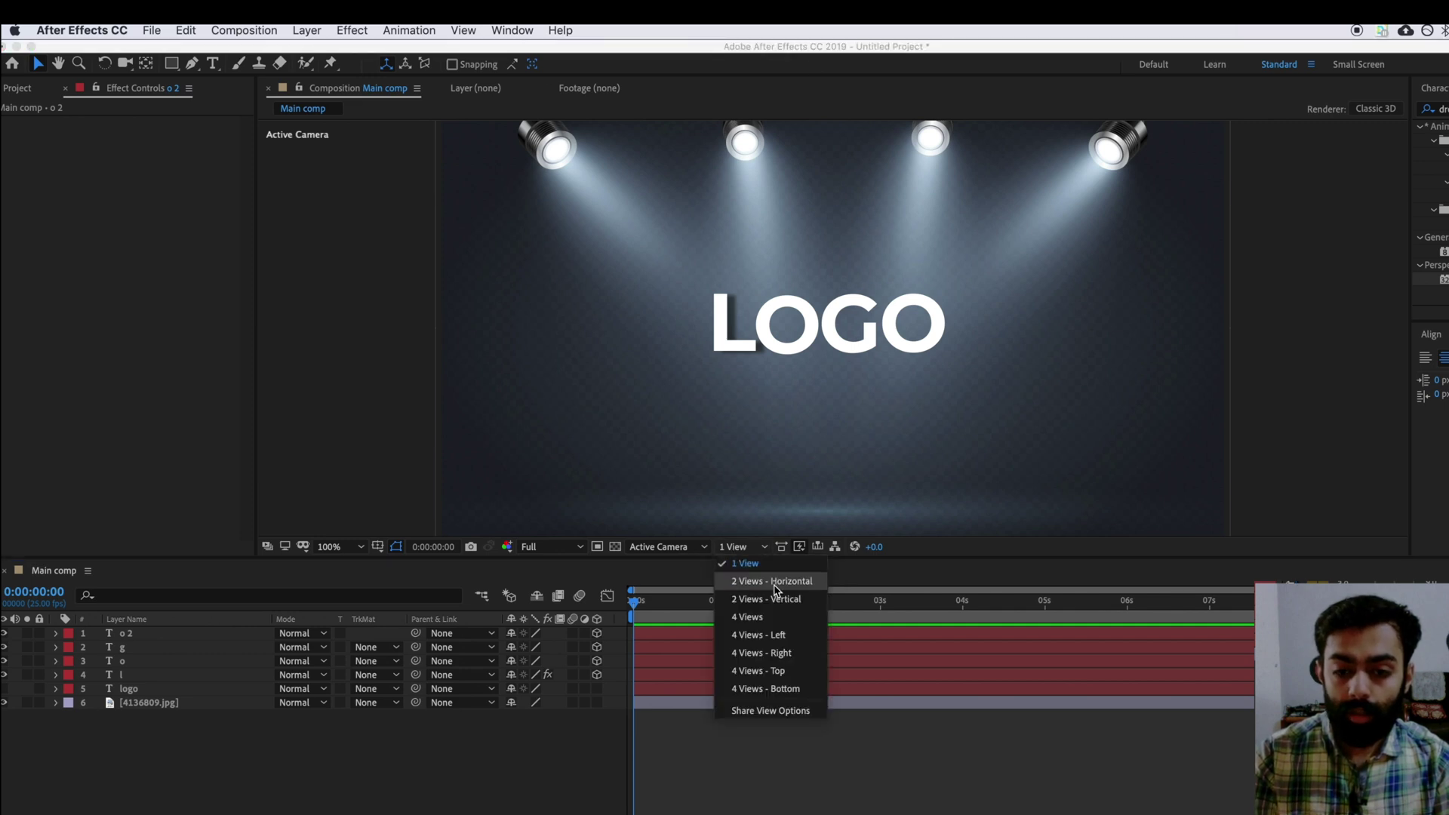
left_click(776, 589)
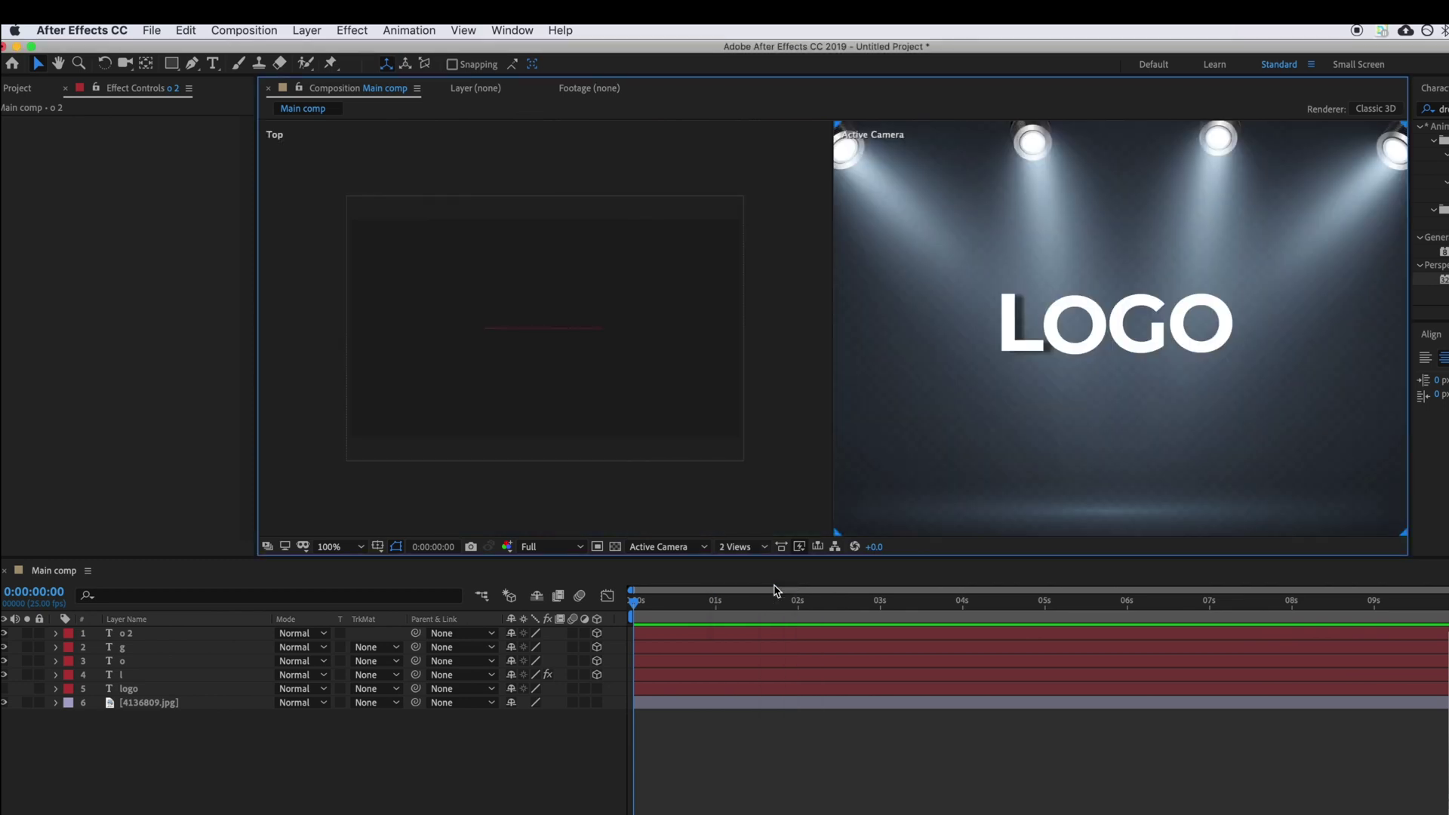
left_click(308, 123)
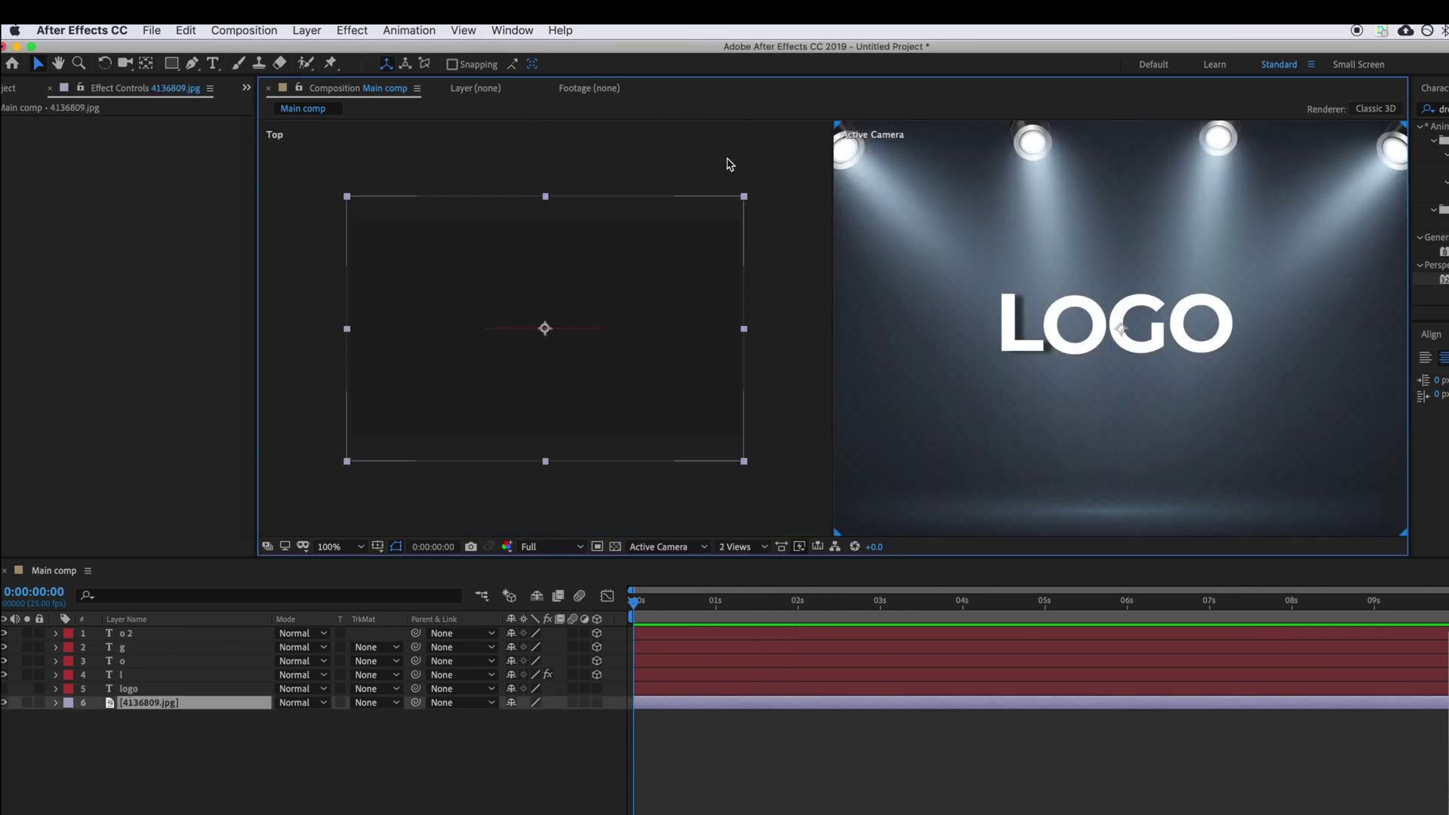
left_click(729, 163)
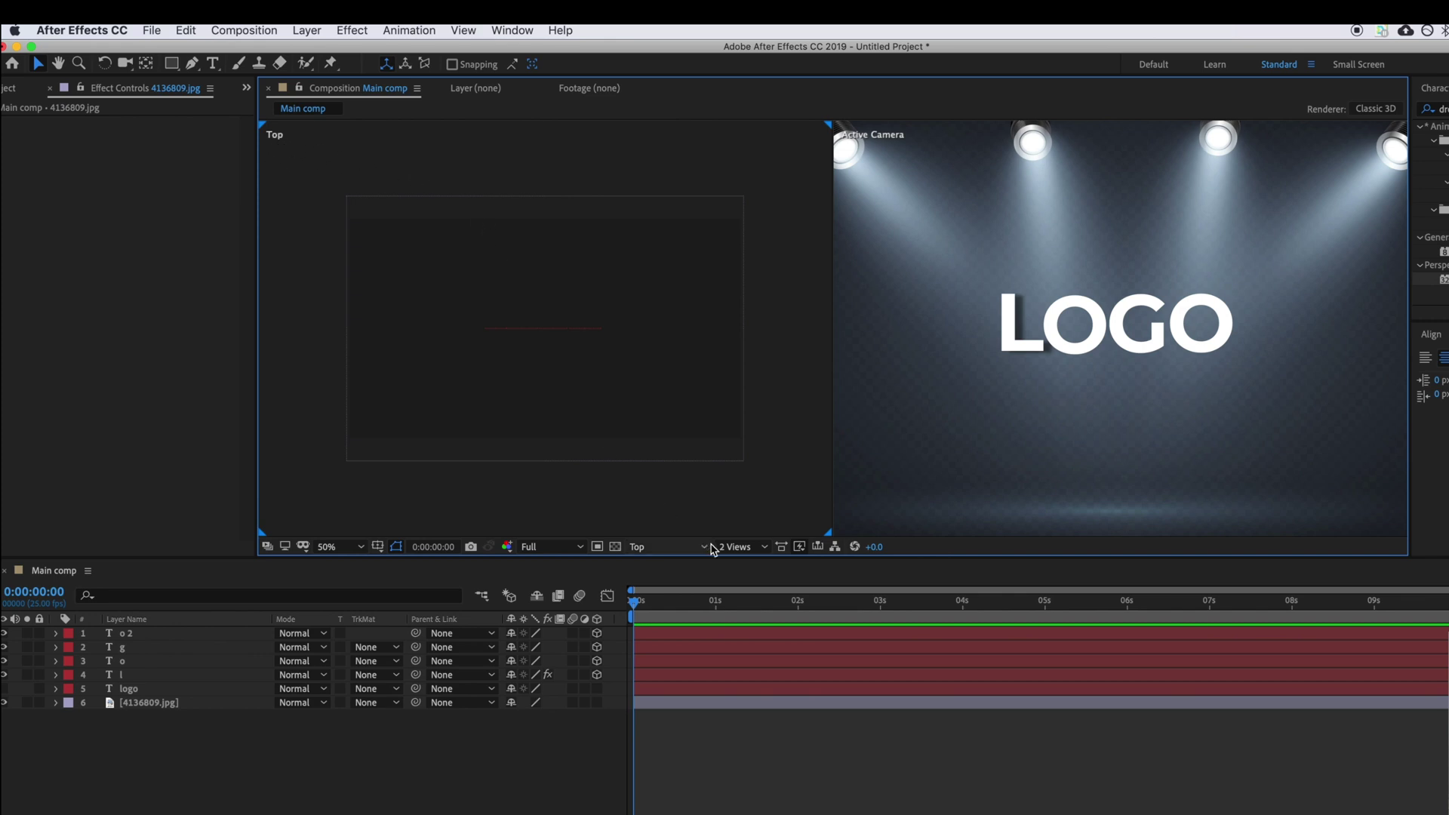
left_click(678, 551)
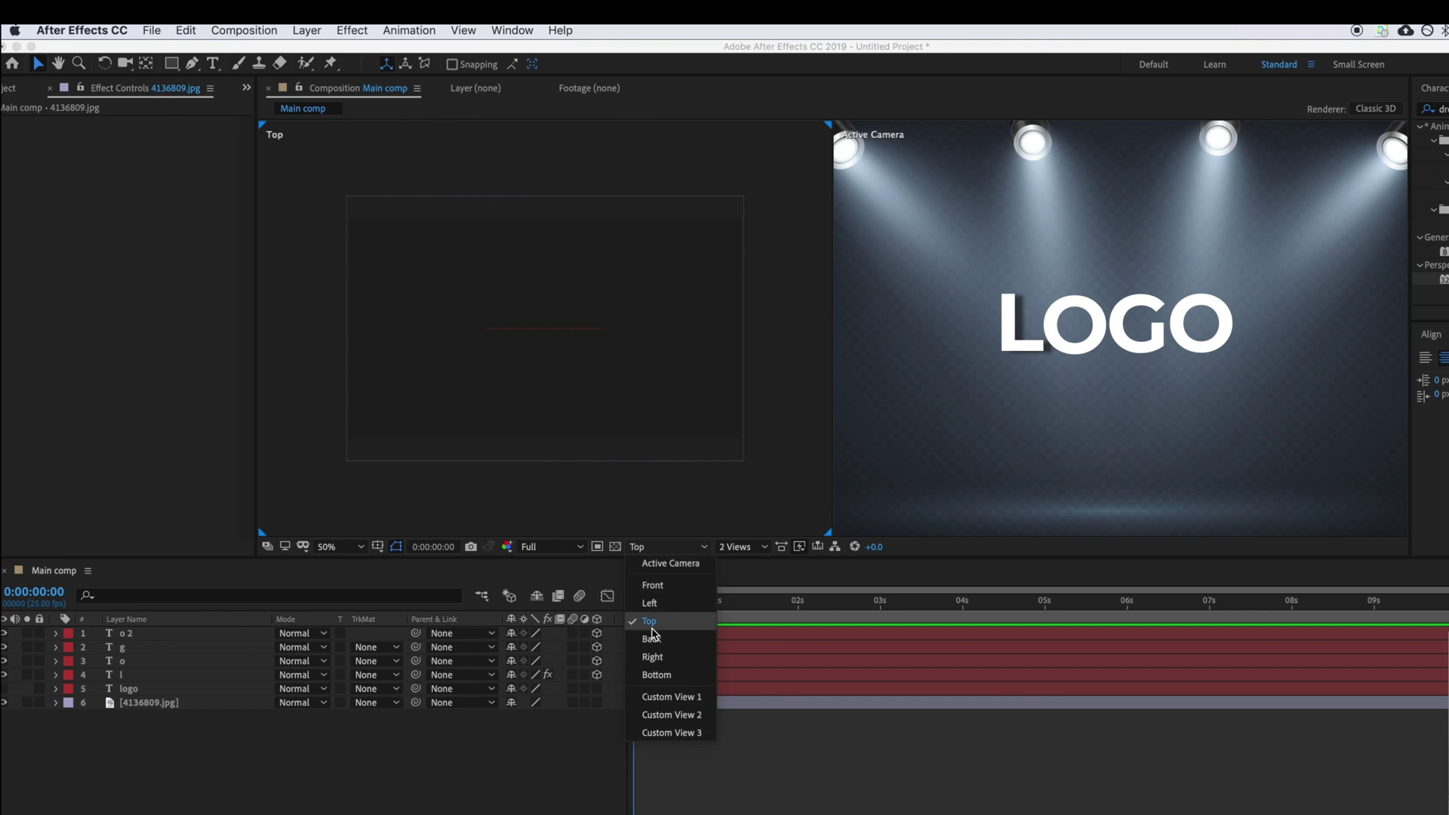
left_click(690, 619)
scroll(631, 438, "up", 1)
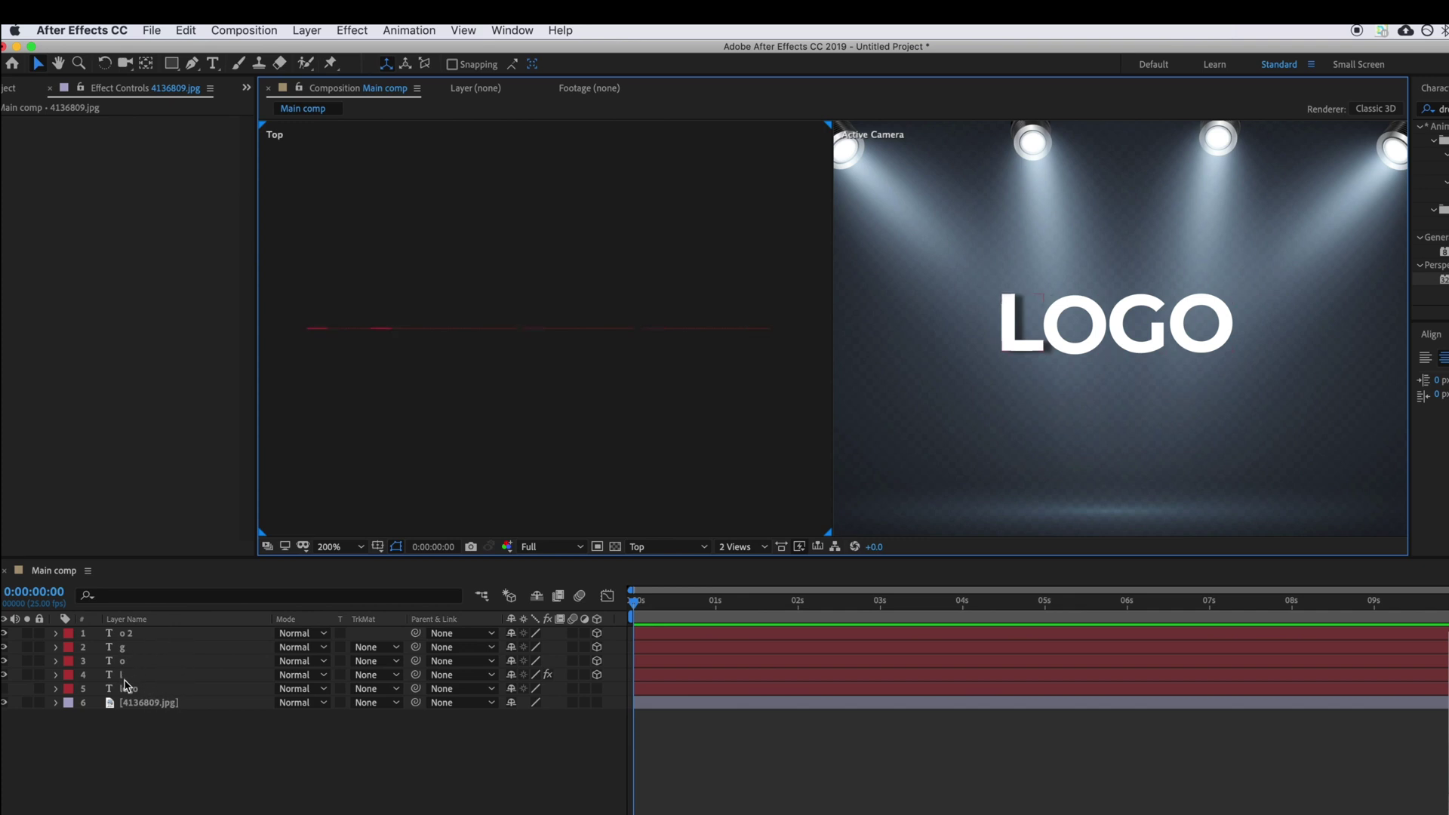
Check where each of the four letter layers sits in the Top view
left_click(124, 678)
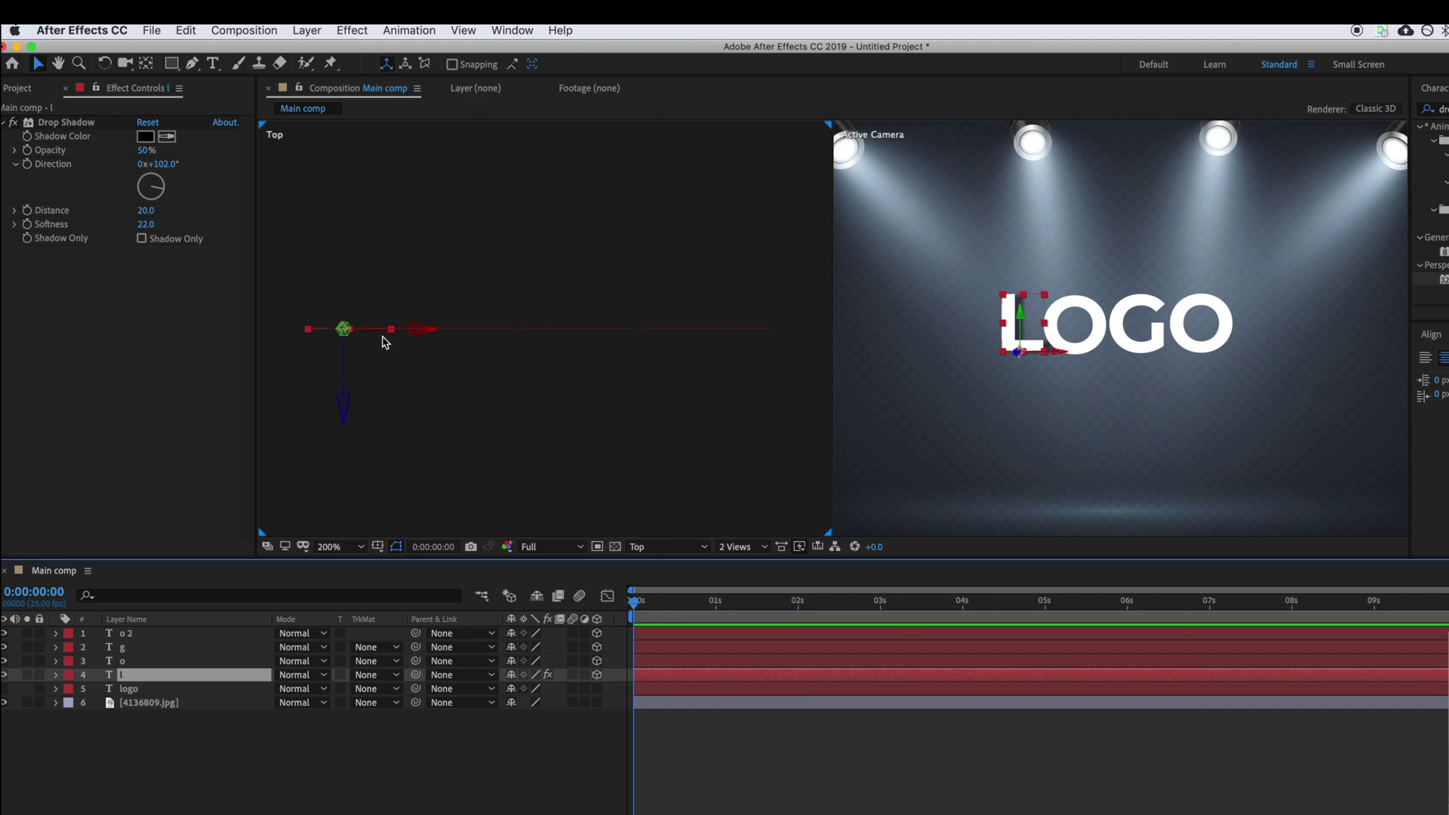
left_click(125, 661)
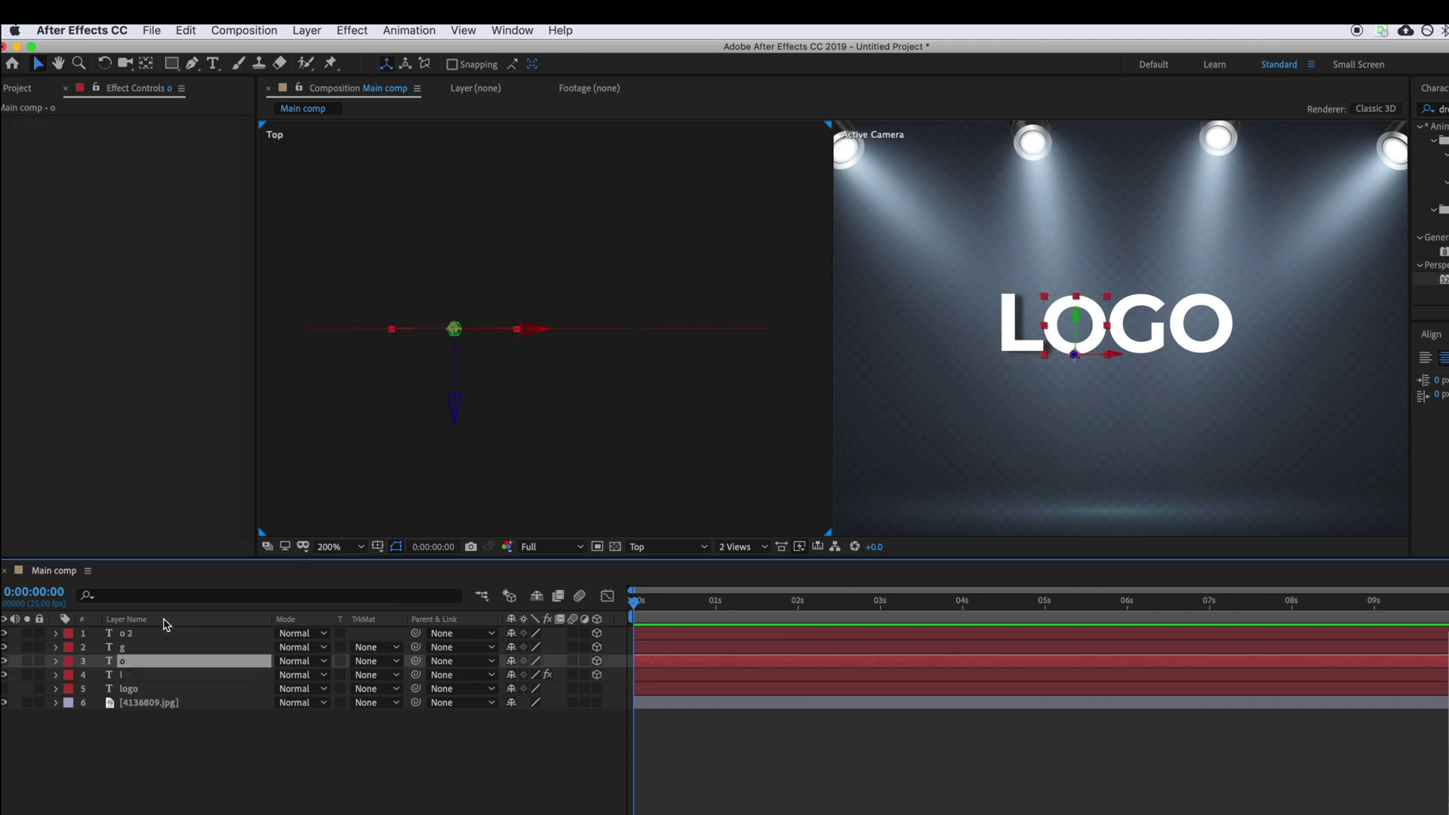
left_click(136, 649)
left_click(134, 635)
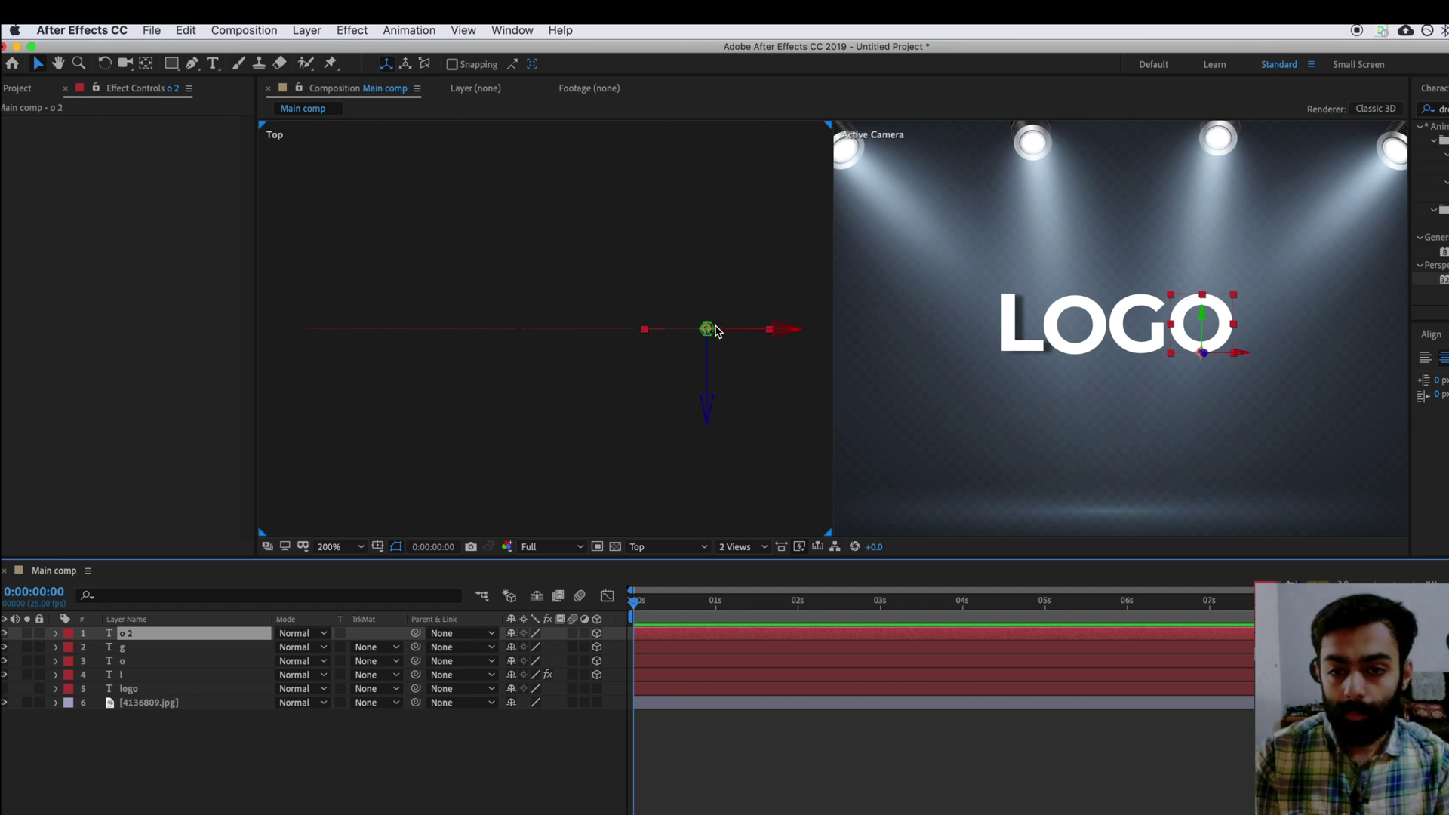
left_click(130, 678)
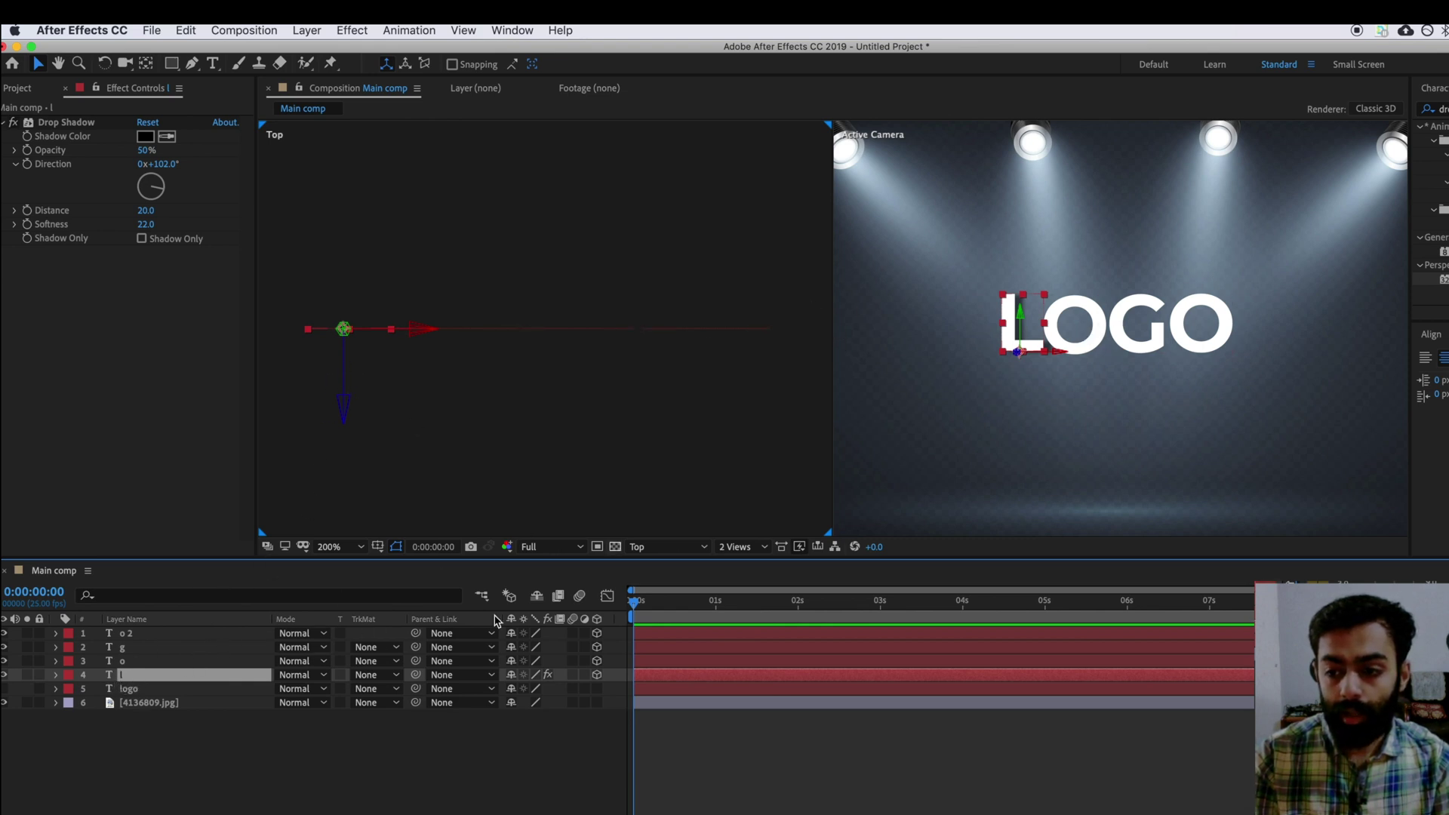
Set the first O layer's position to X 821 and Z 25, pushing it behind the L's shadow
left_click(136, 662)
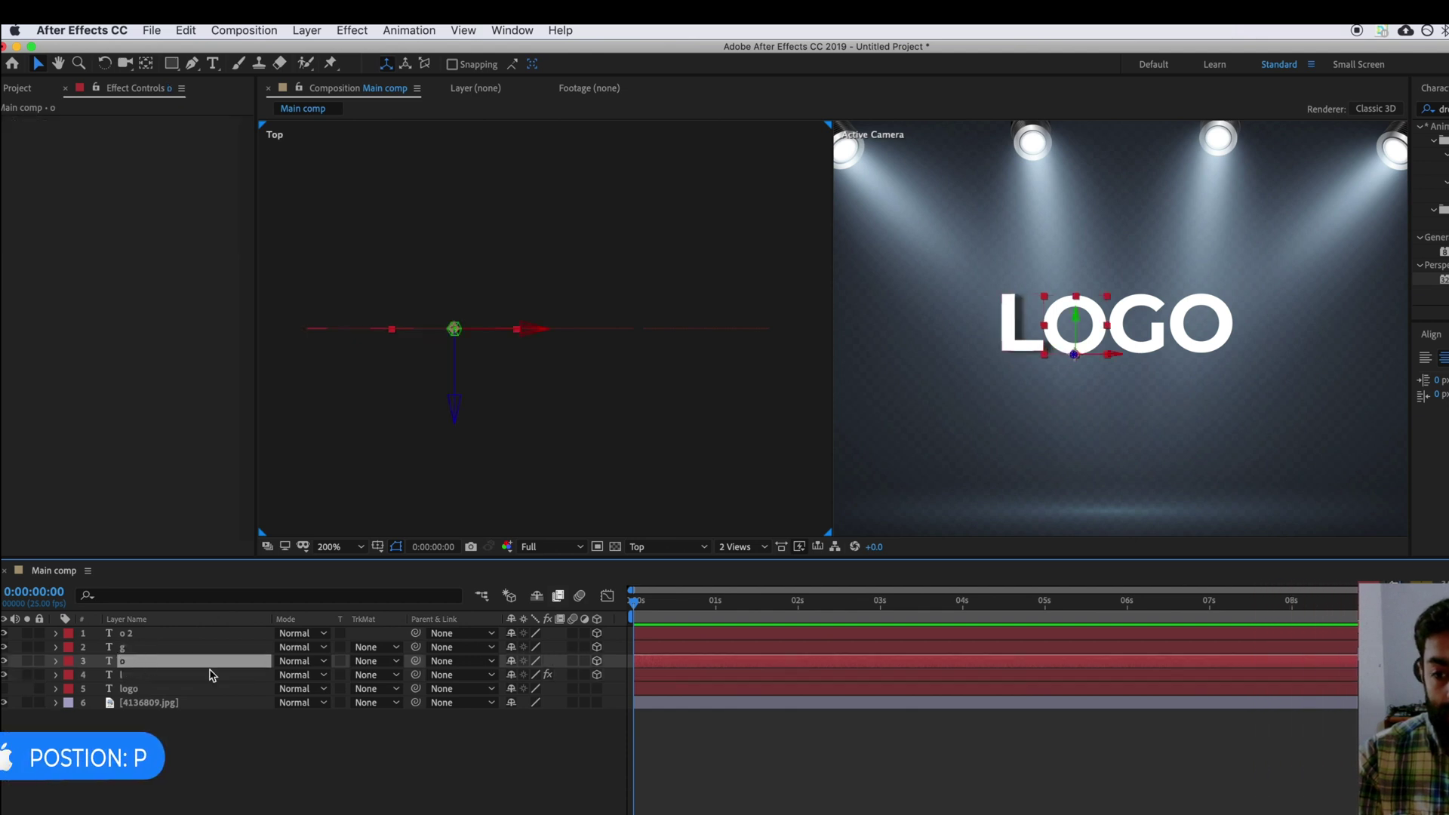
key("p")
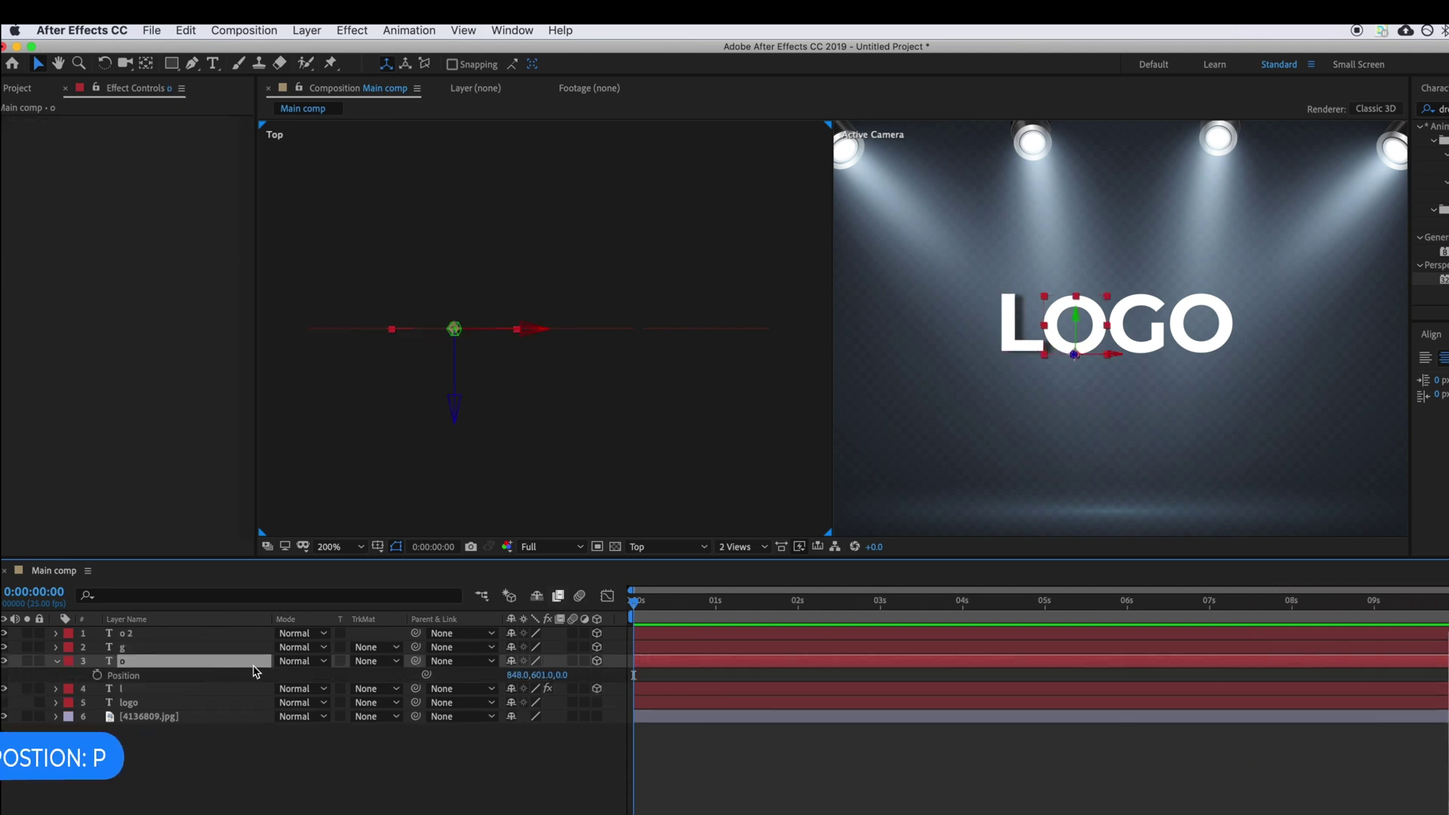
left_click(563, 679)
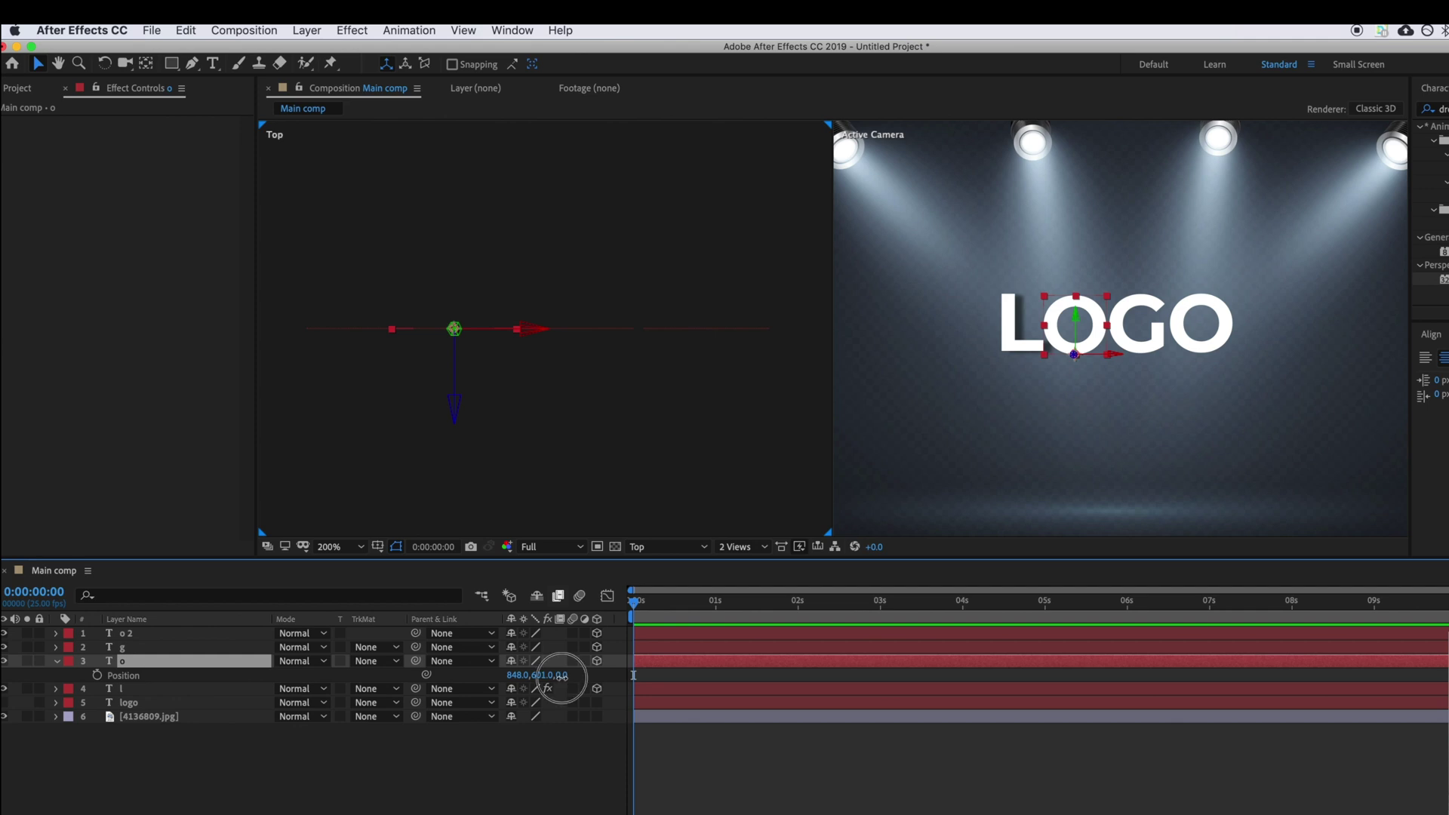
left_click(599, 680)
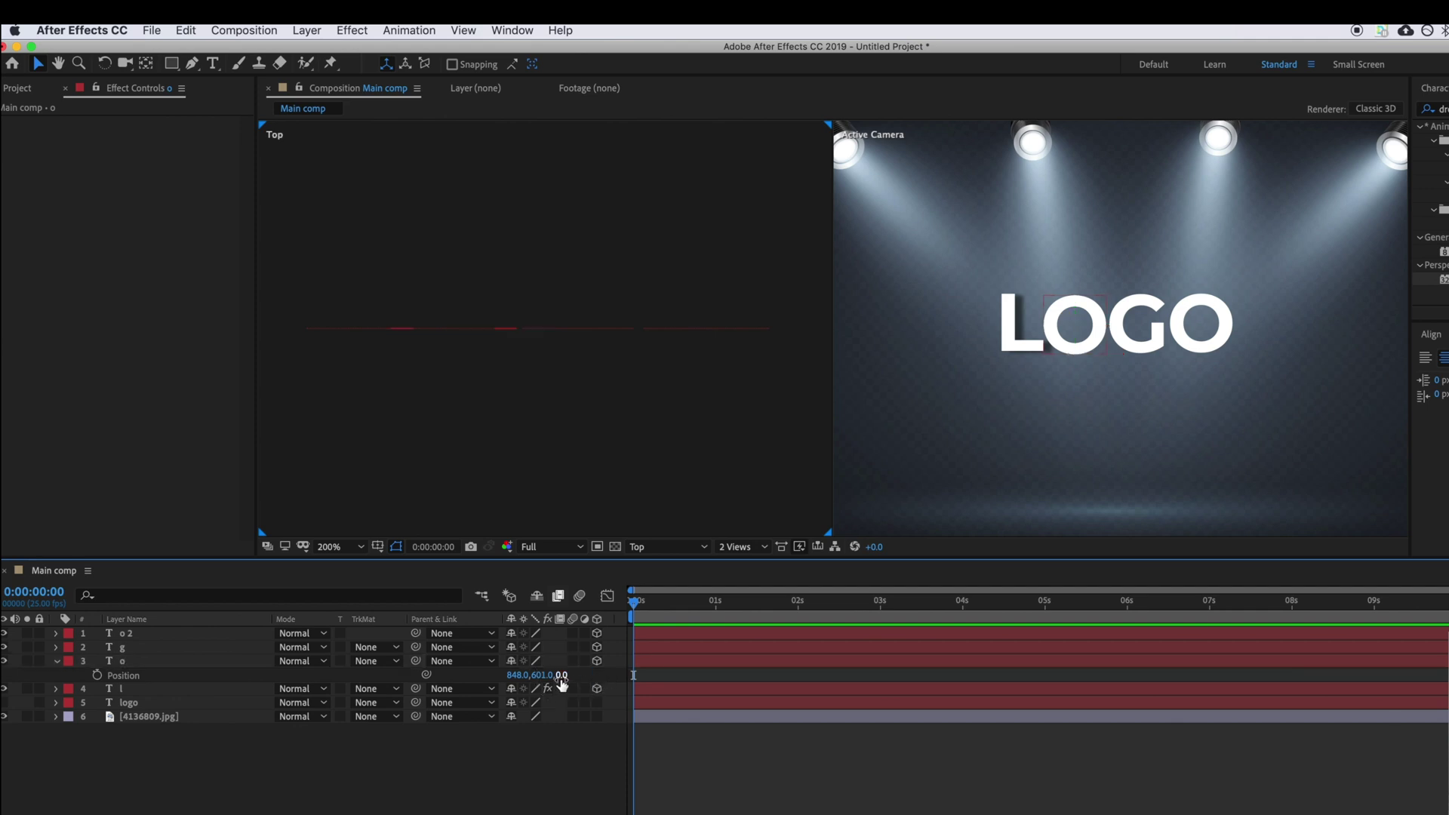
mouse_move(564, 683)
left_mouse_down()
mouse_move(551, 673)
mouse_move(583, 677)
mouse_move(528, 658)
mouse_move(563, 659)
left_mouse_up()
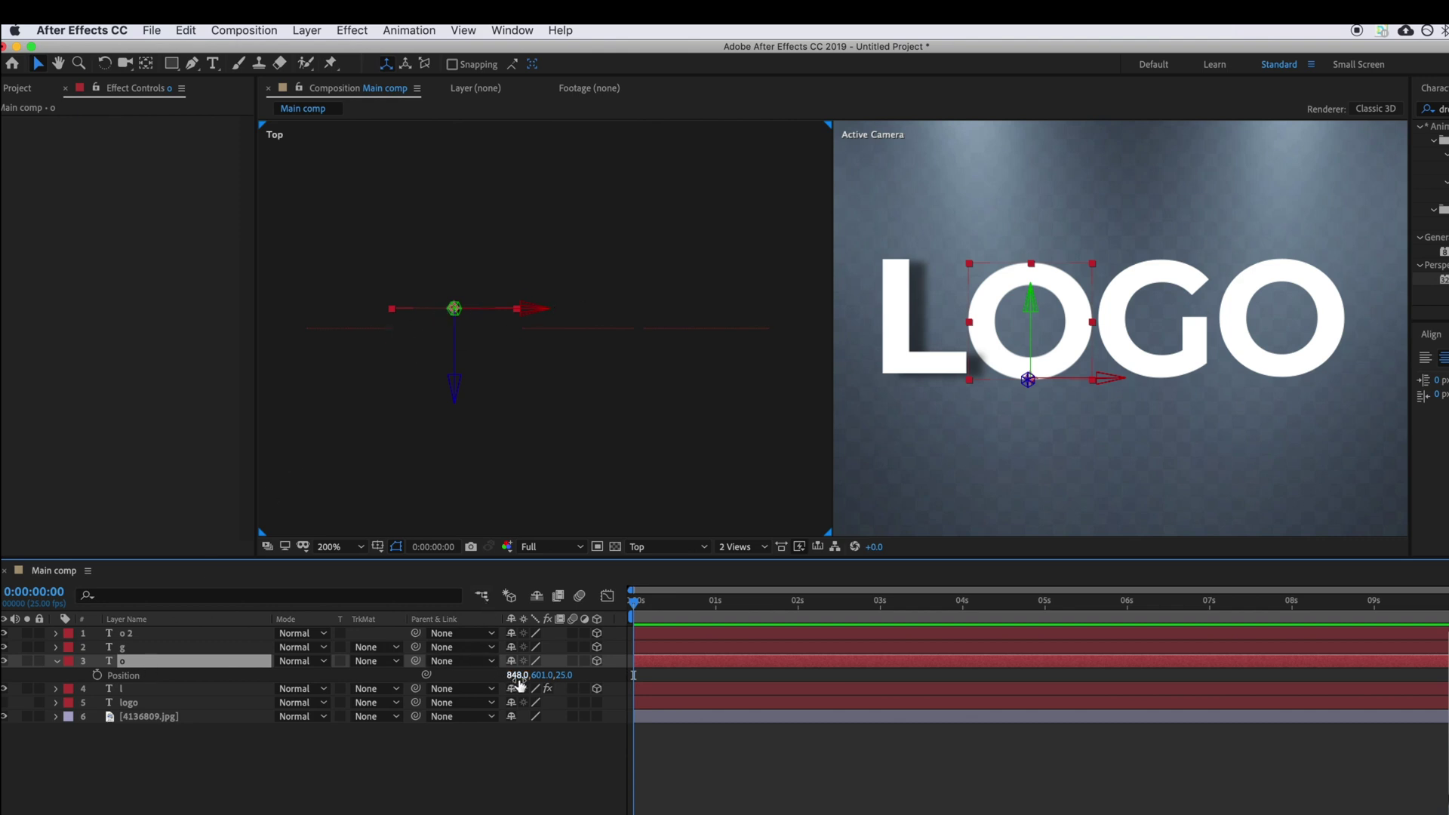
left_click_drag(519, 681, 498, 682)
scroll(859, 289, "up", 1)
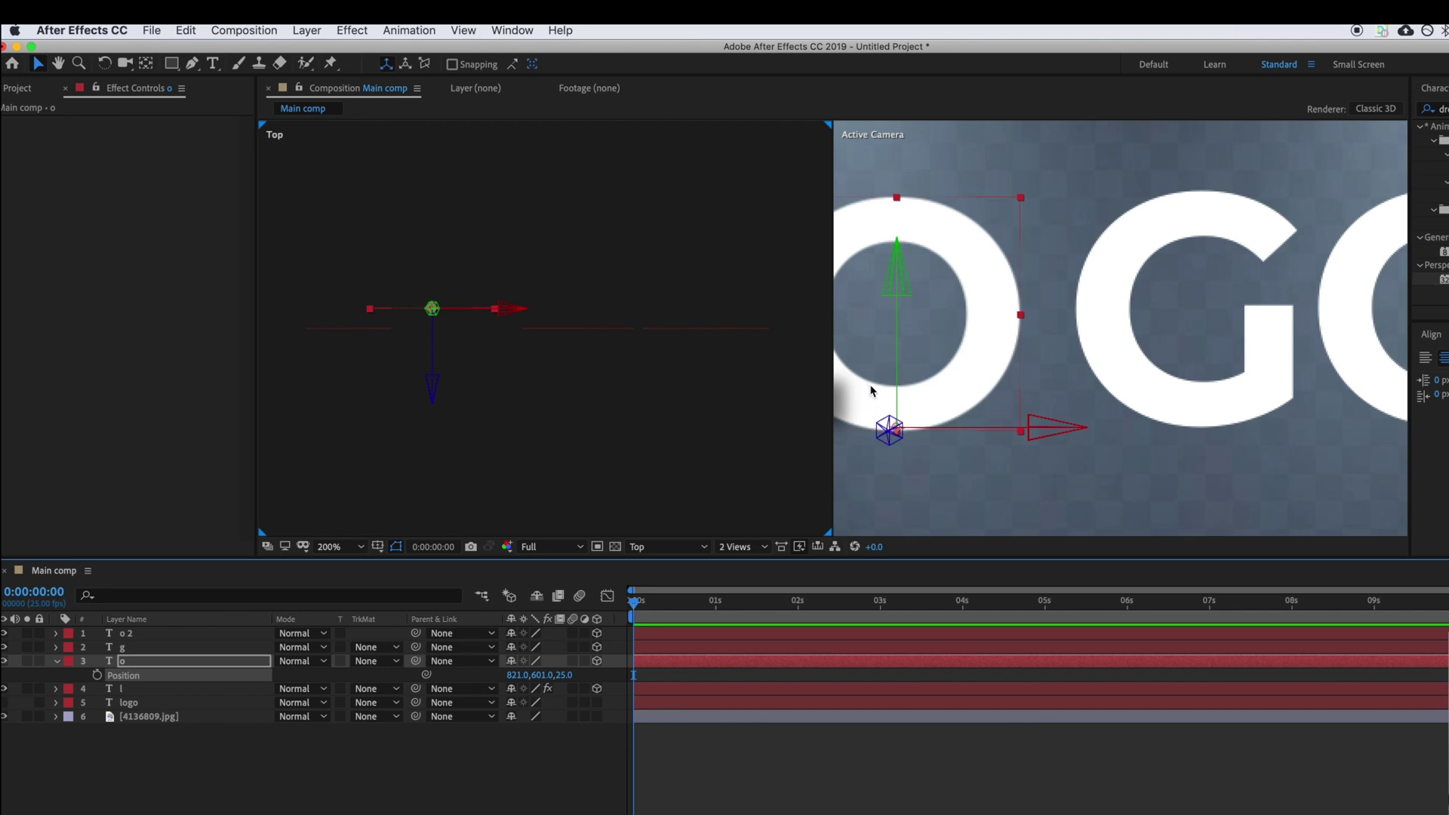
Set the G layer's Z position to 53 so it sits farther back than the first O
left_click_drag(870, 391, 1070, 330)
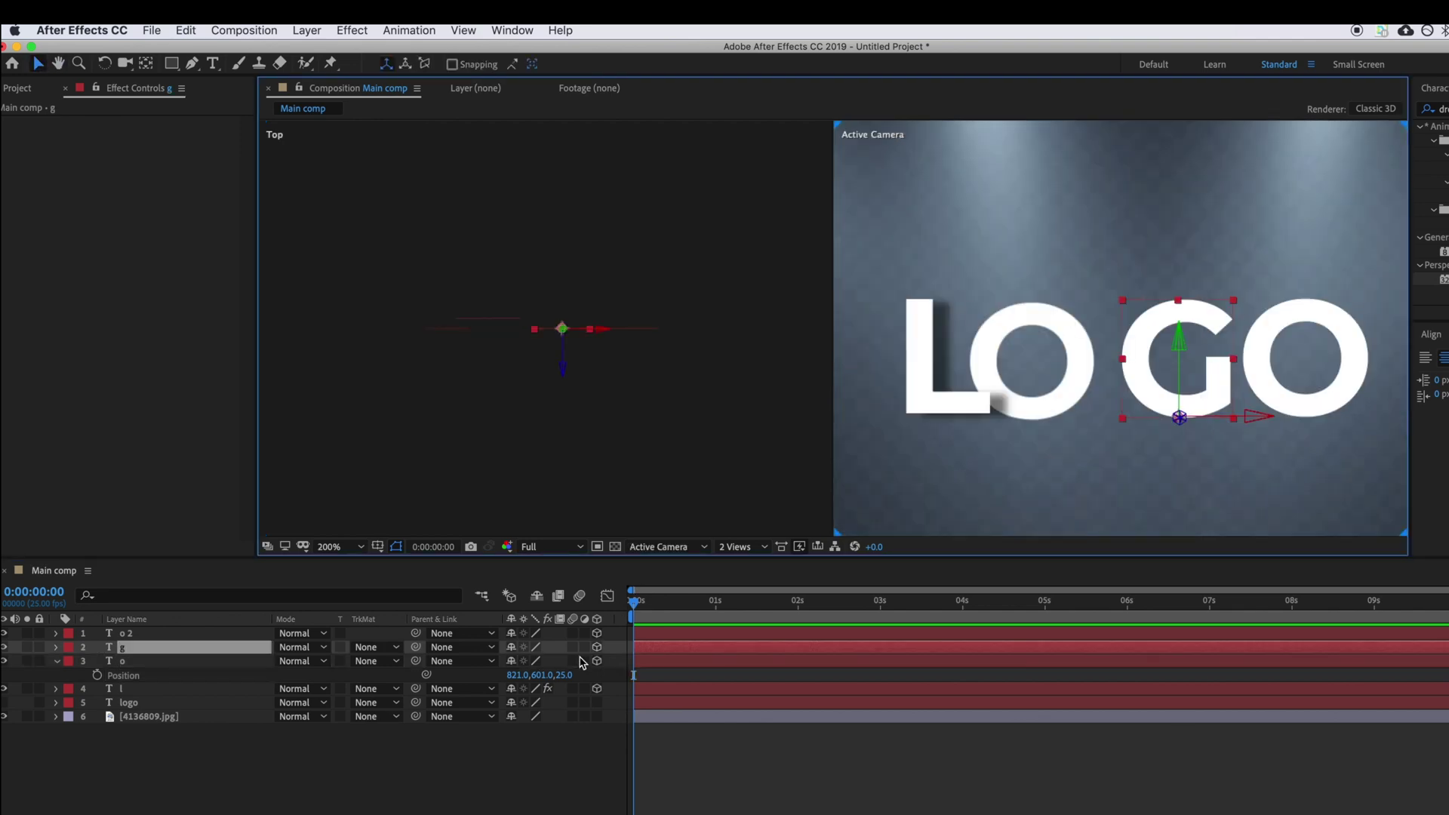
key("p")
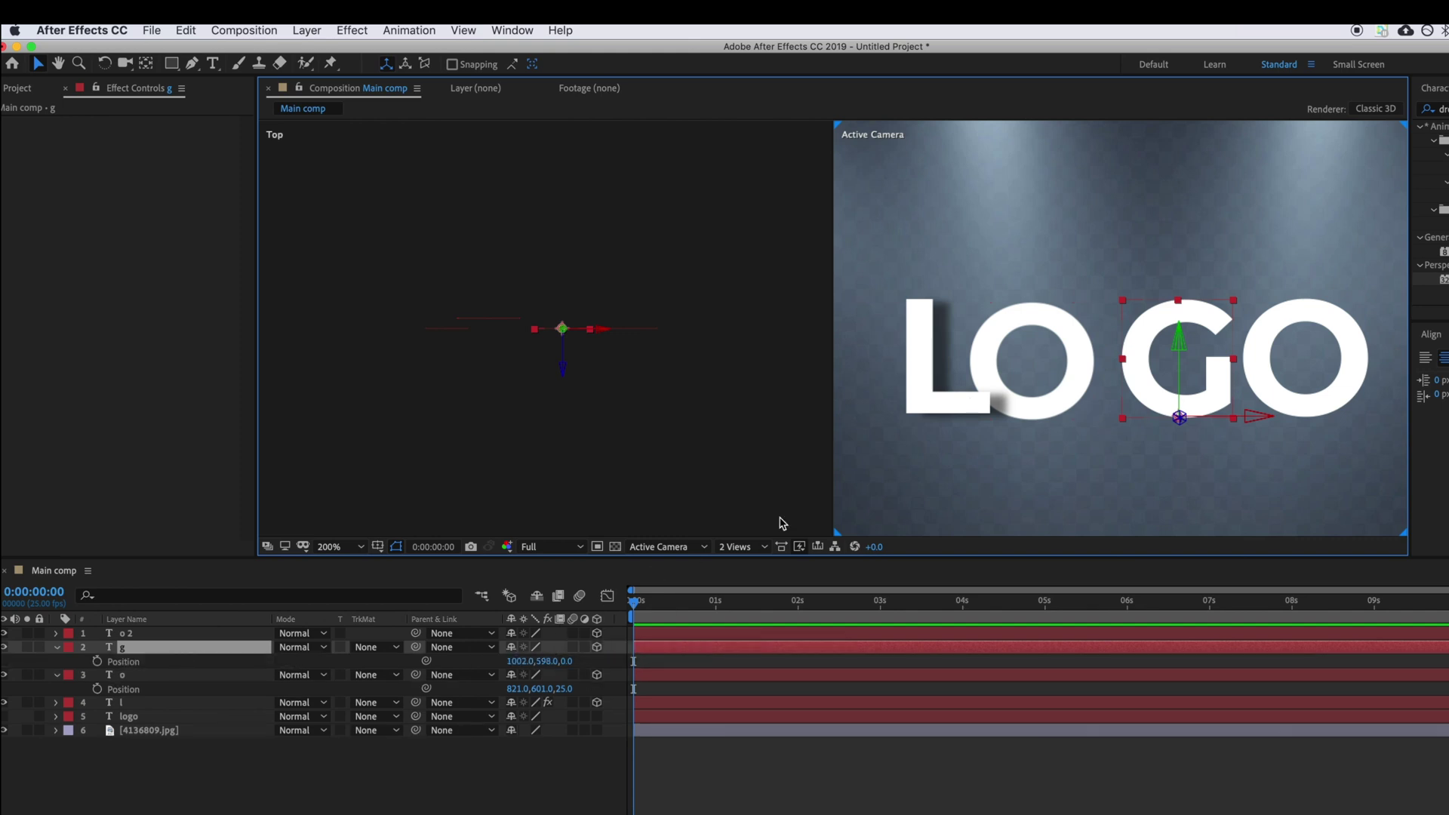
left_click(563, 662)
left_click_drag(563, 661, 592, 646)
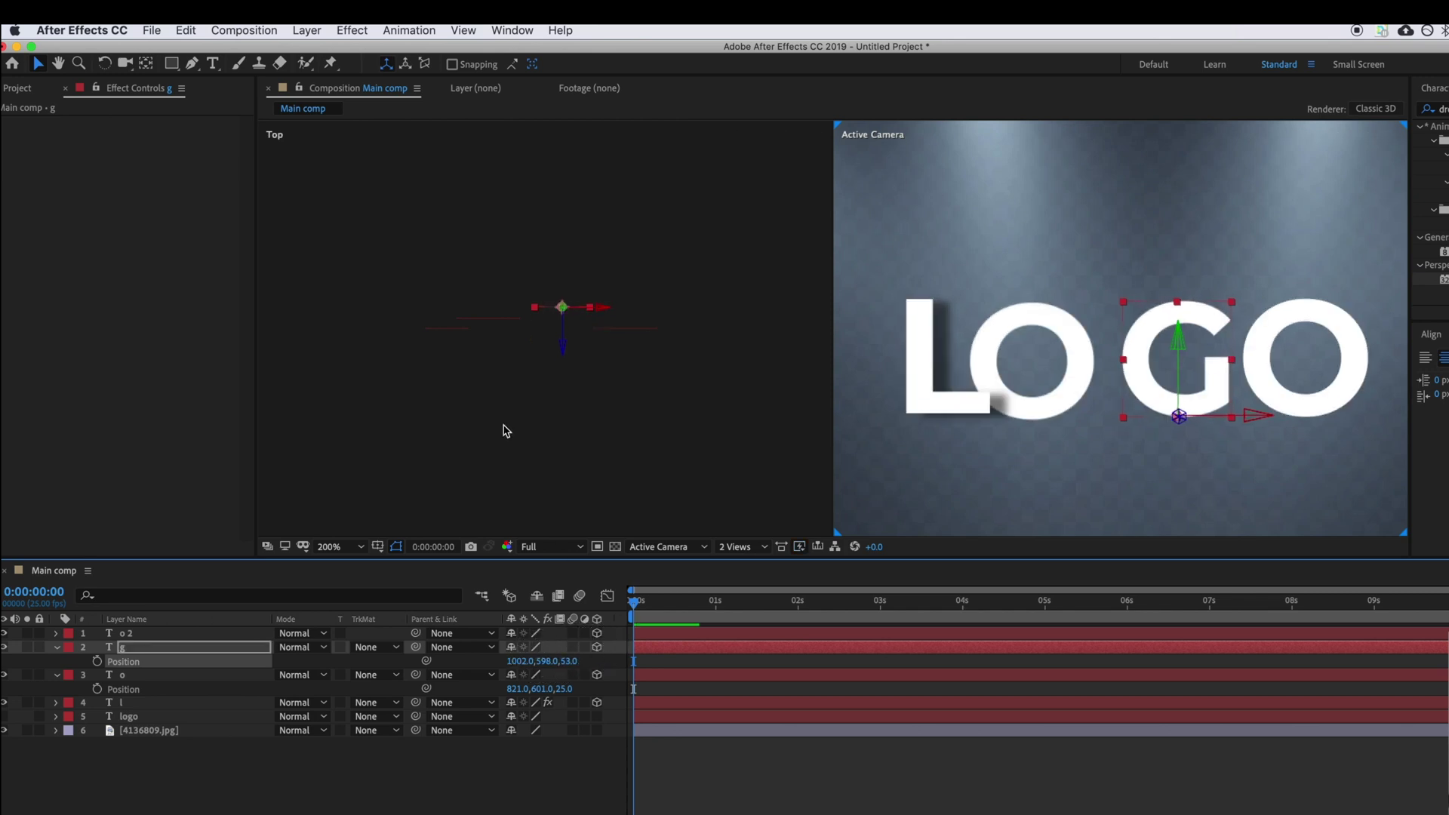
Set the last O layer's Z position to 80 so it sits behind the G
left_click(632, 333)
key("p")
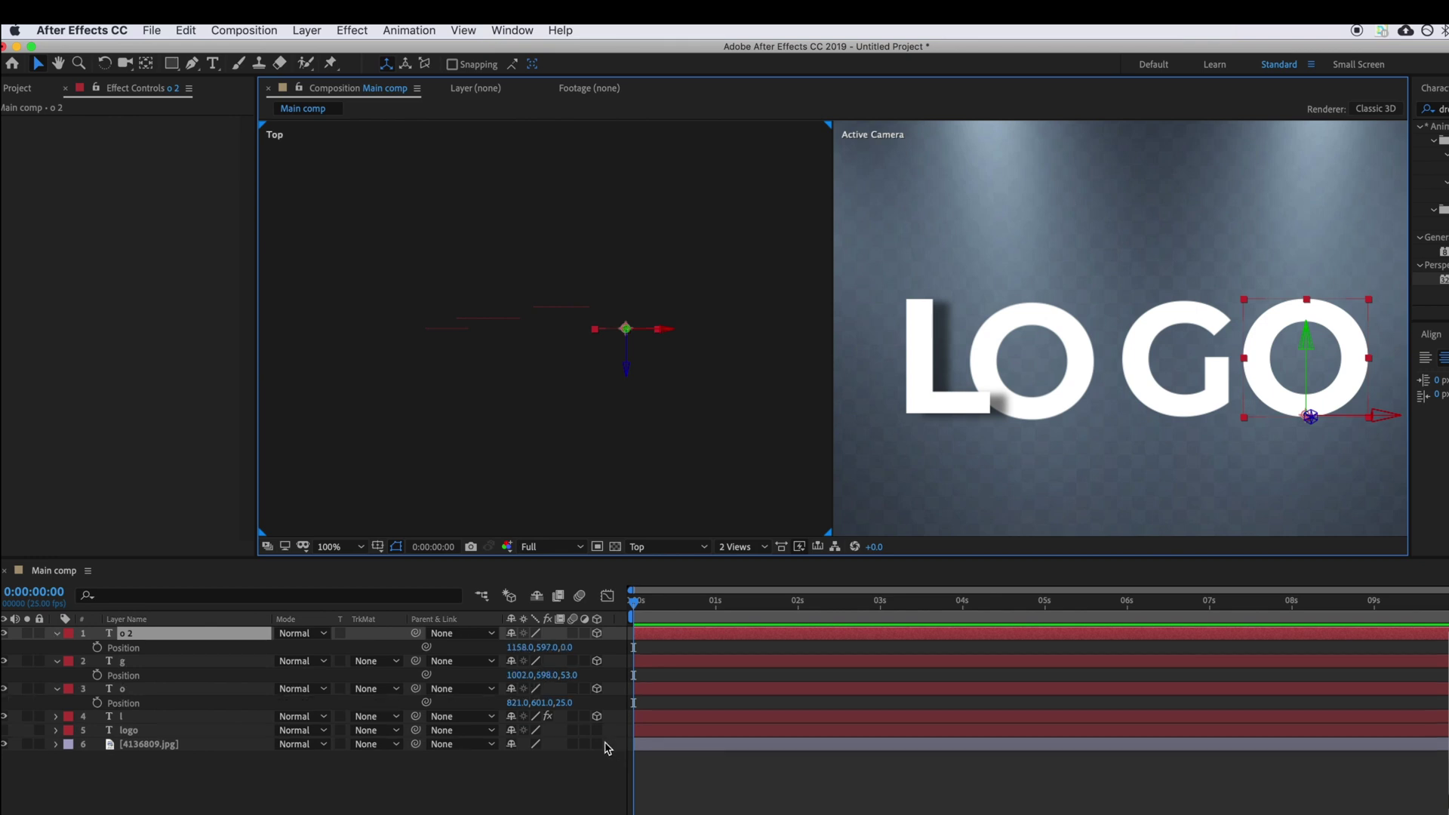
left_click_drag(566, 647, 627, 642)
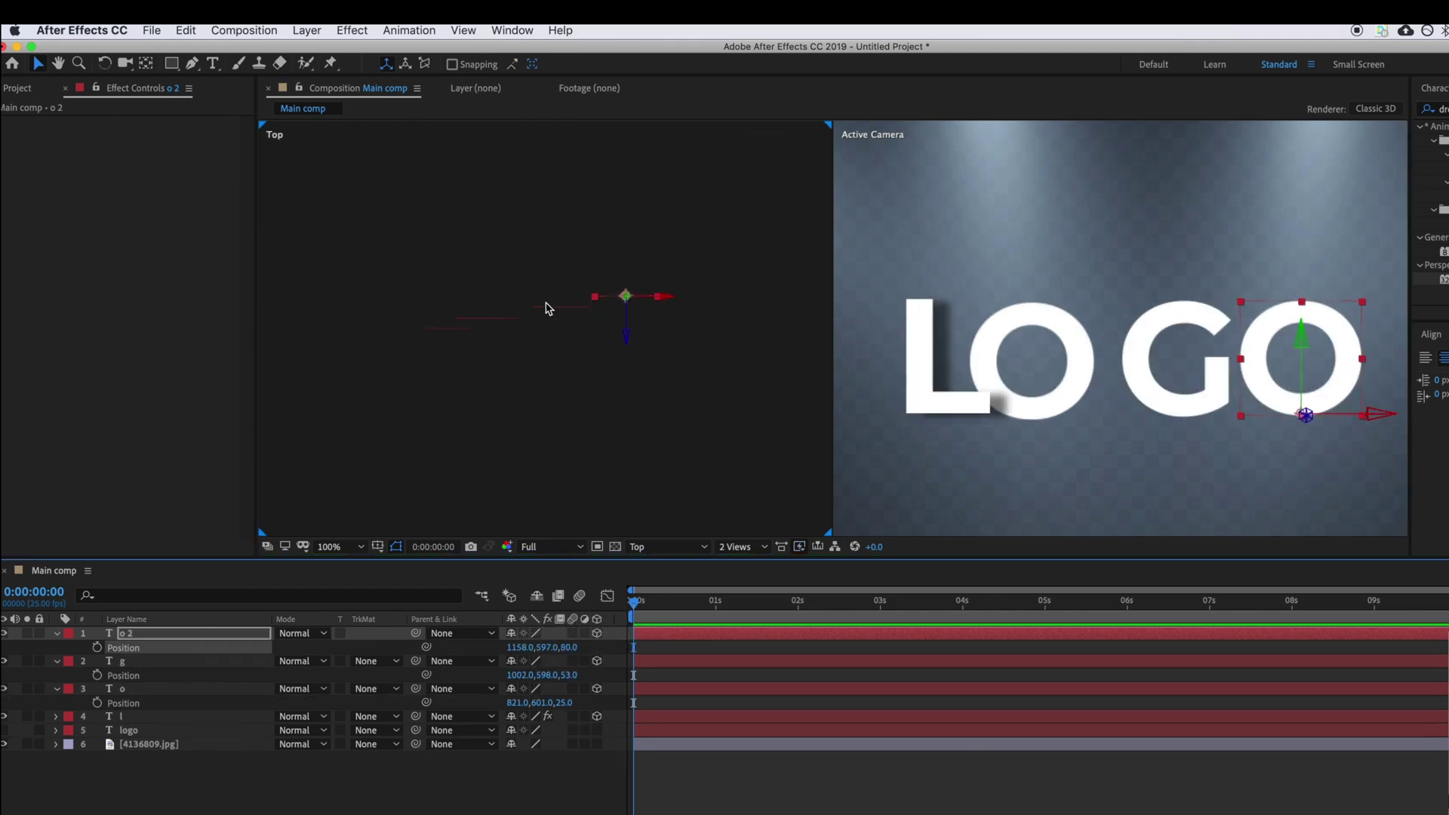
Set the last O layer's position to X 1131 and Z 99, so it sits farther back and overlaps the G
left_click_drag(568, 647, 582, 646)
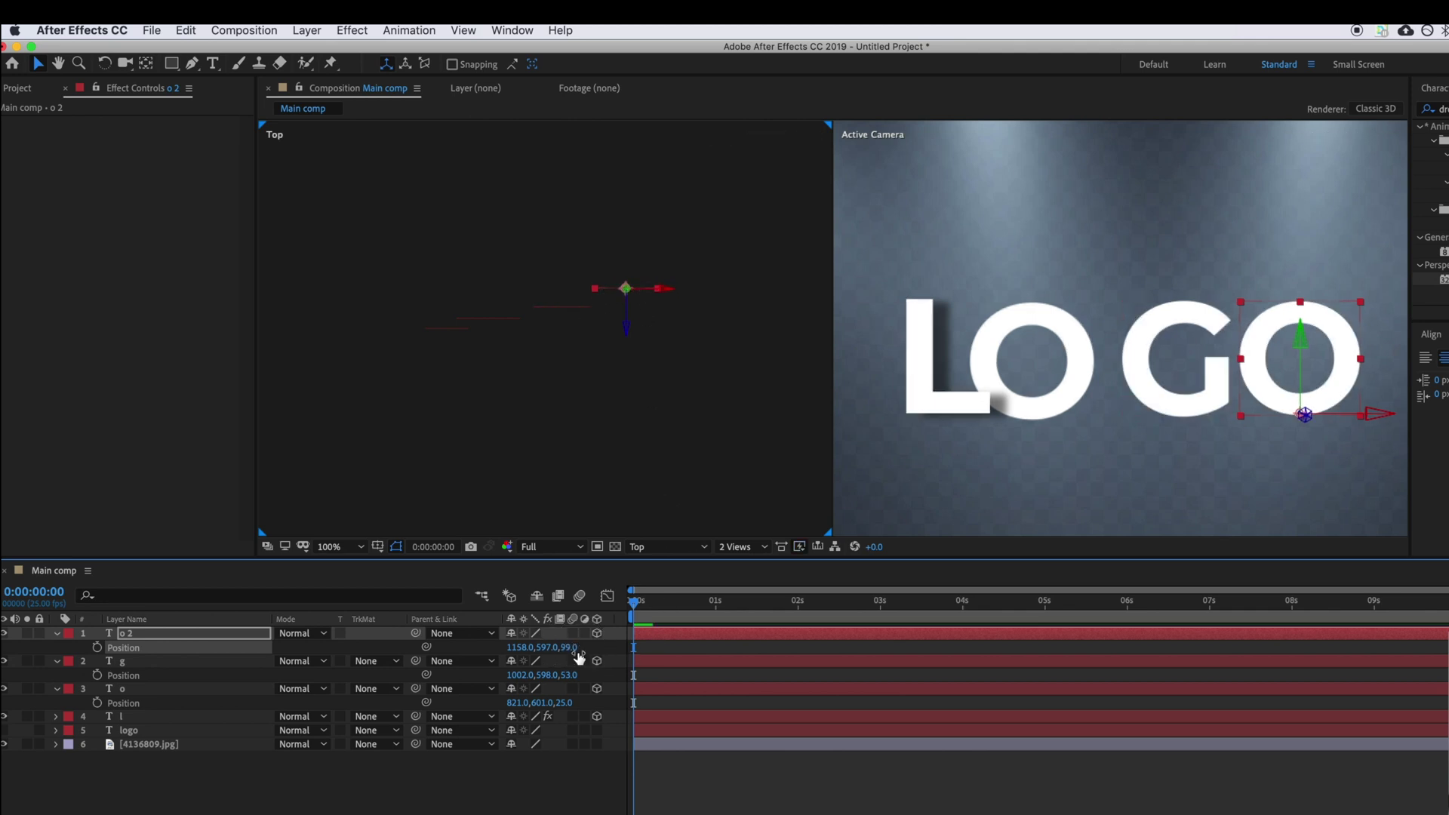
left_click(436, 806)
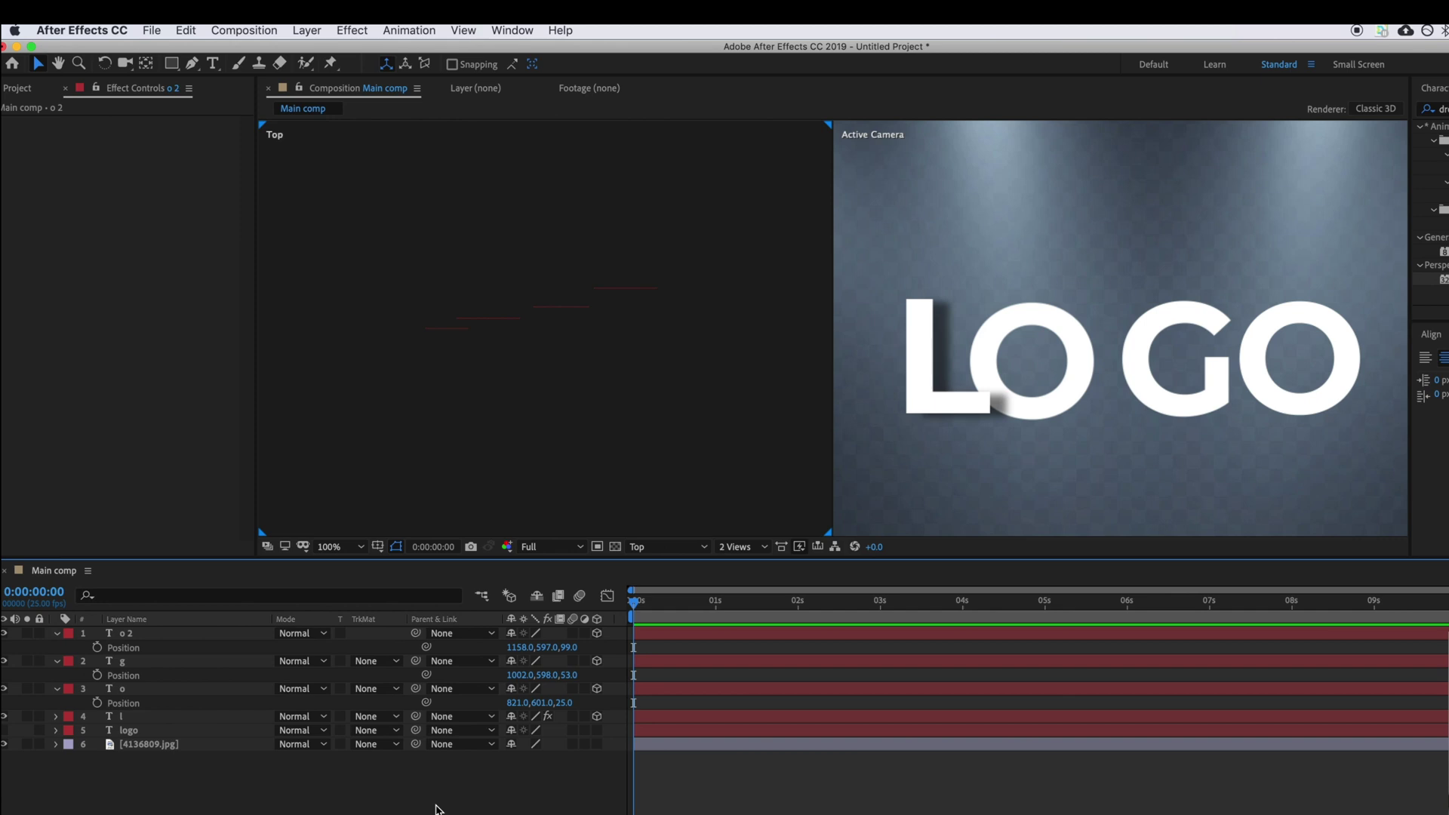
left_click(219, 634)
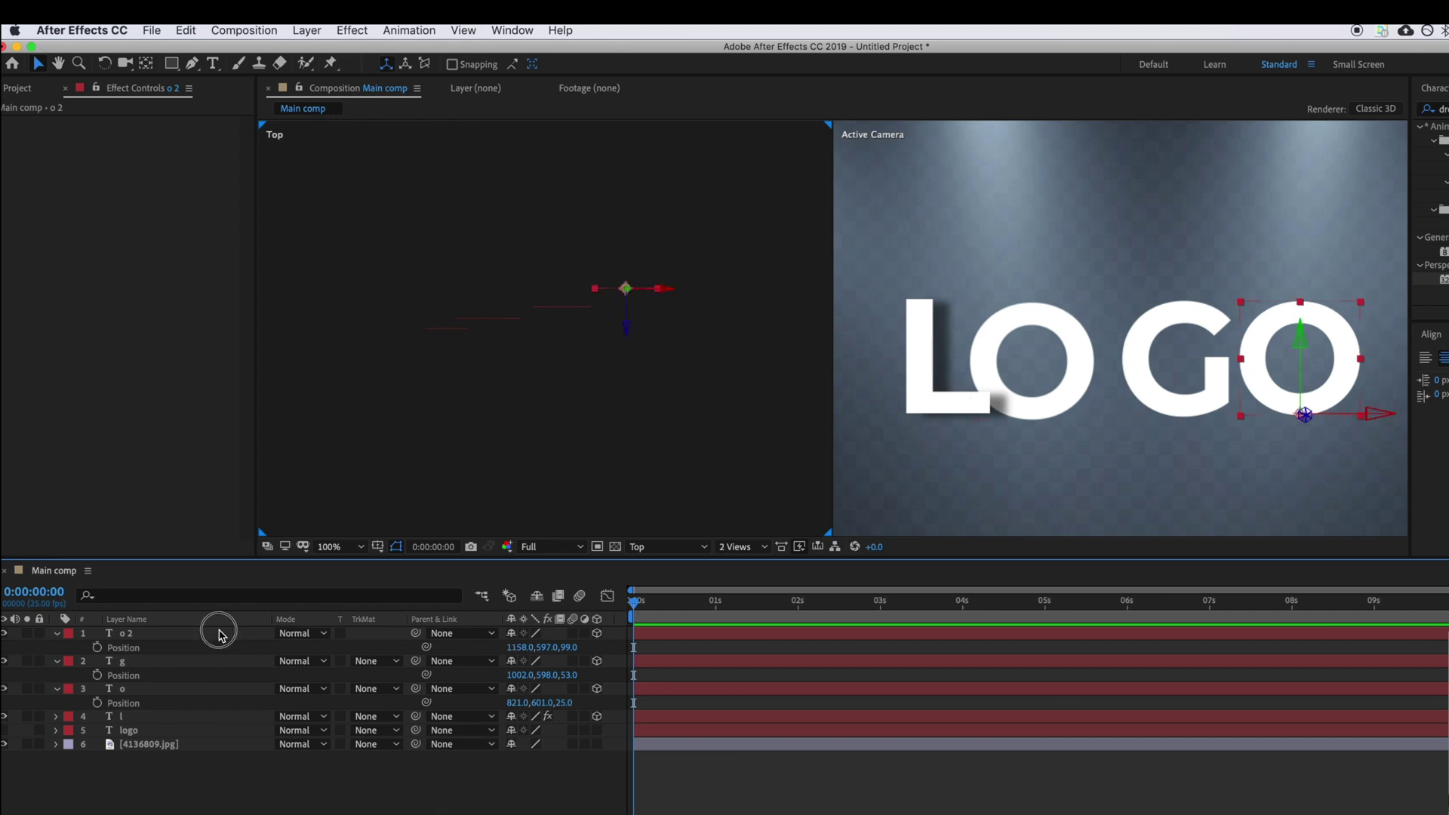
left_click_drag(519, 652, 501, 650)
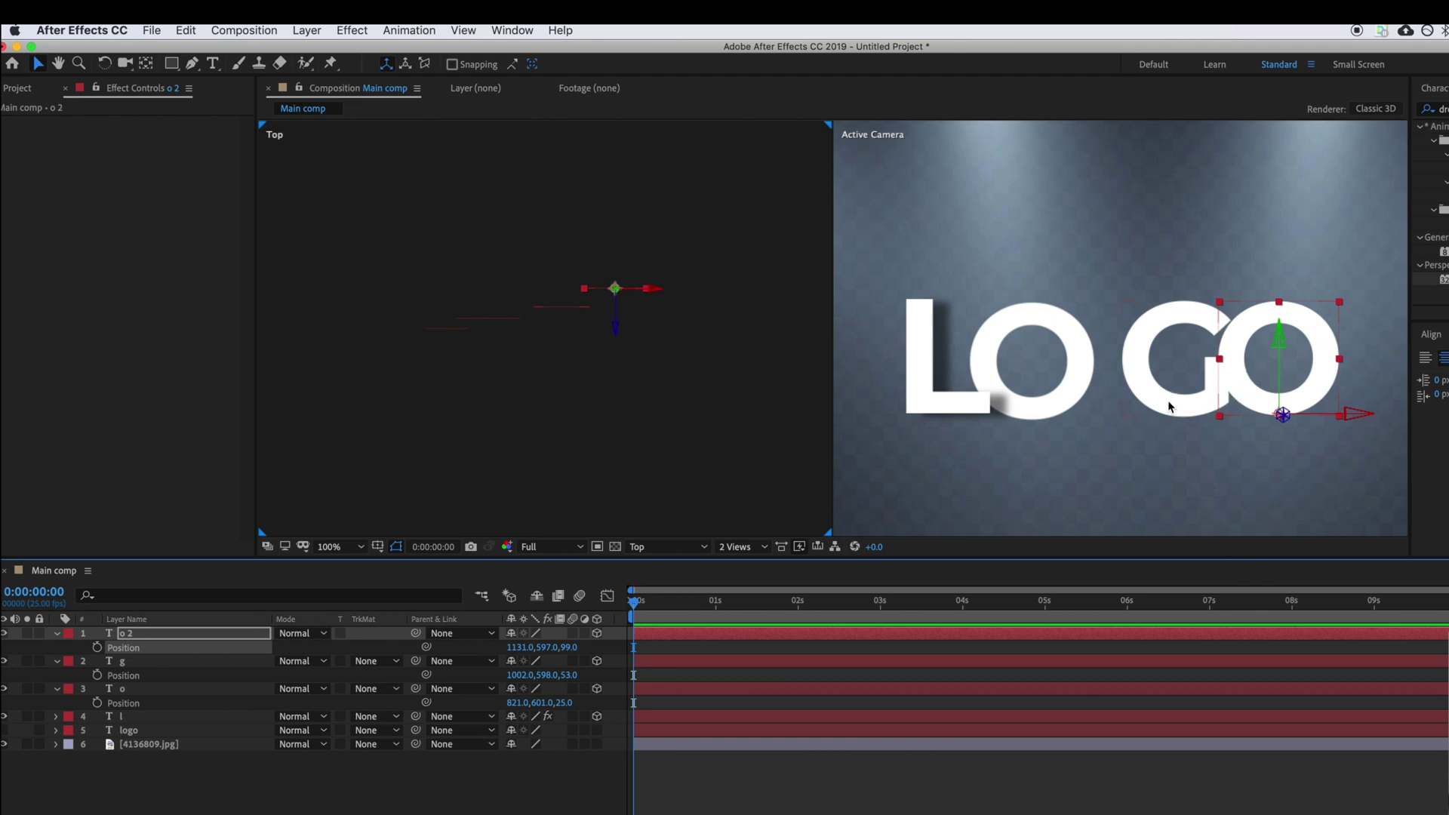
left_click(1150, 399)
left_click(1050, 399)
left_click(1235, 402)
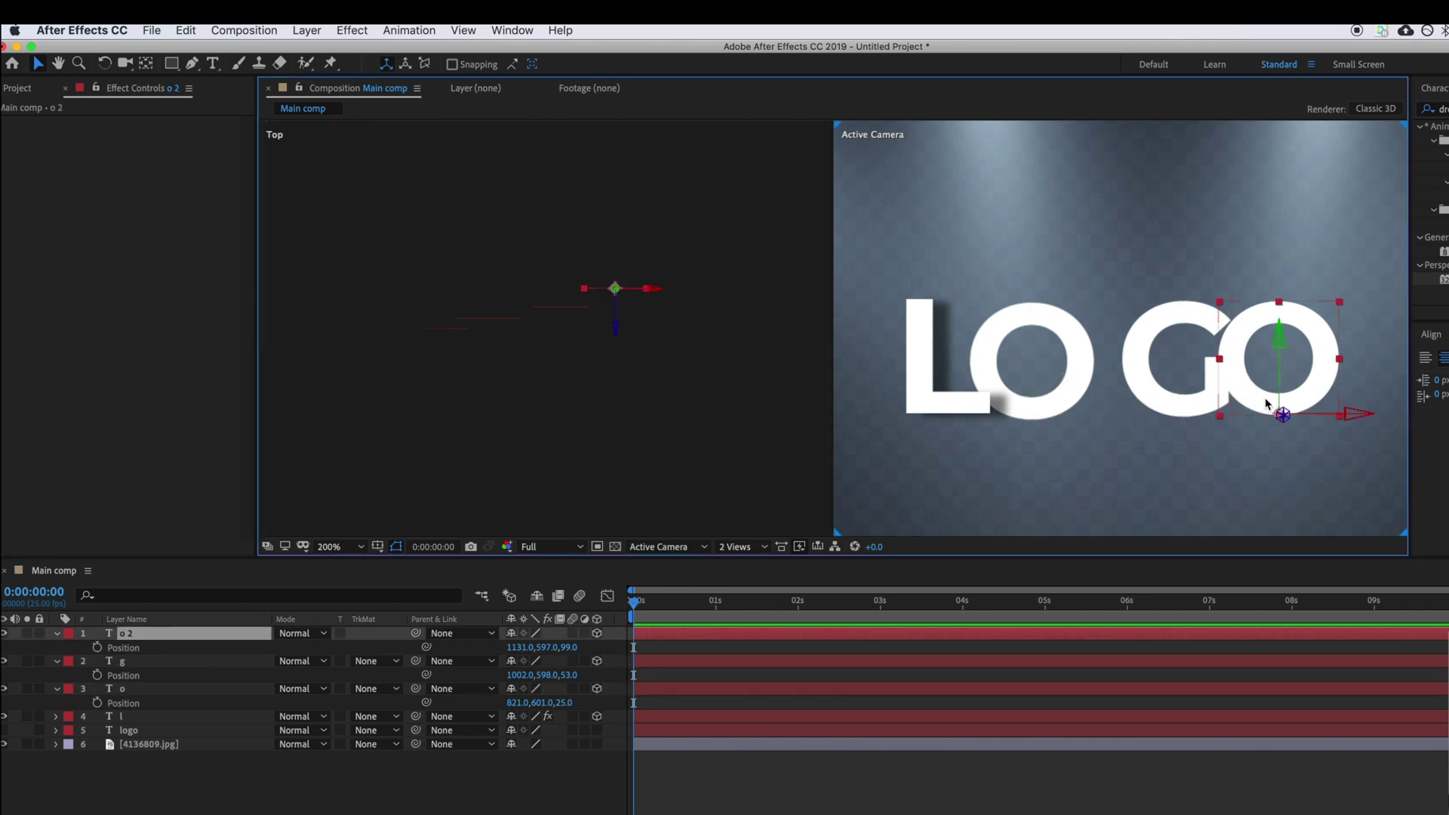
Copy the Drop Shadow effect from the L layer onto the first O, G and last O layers
left_click(139, 718)
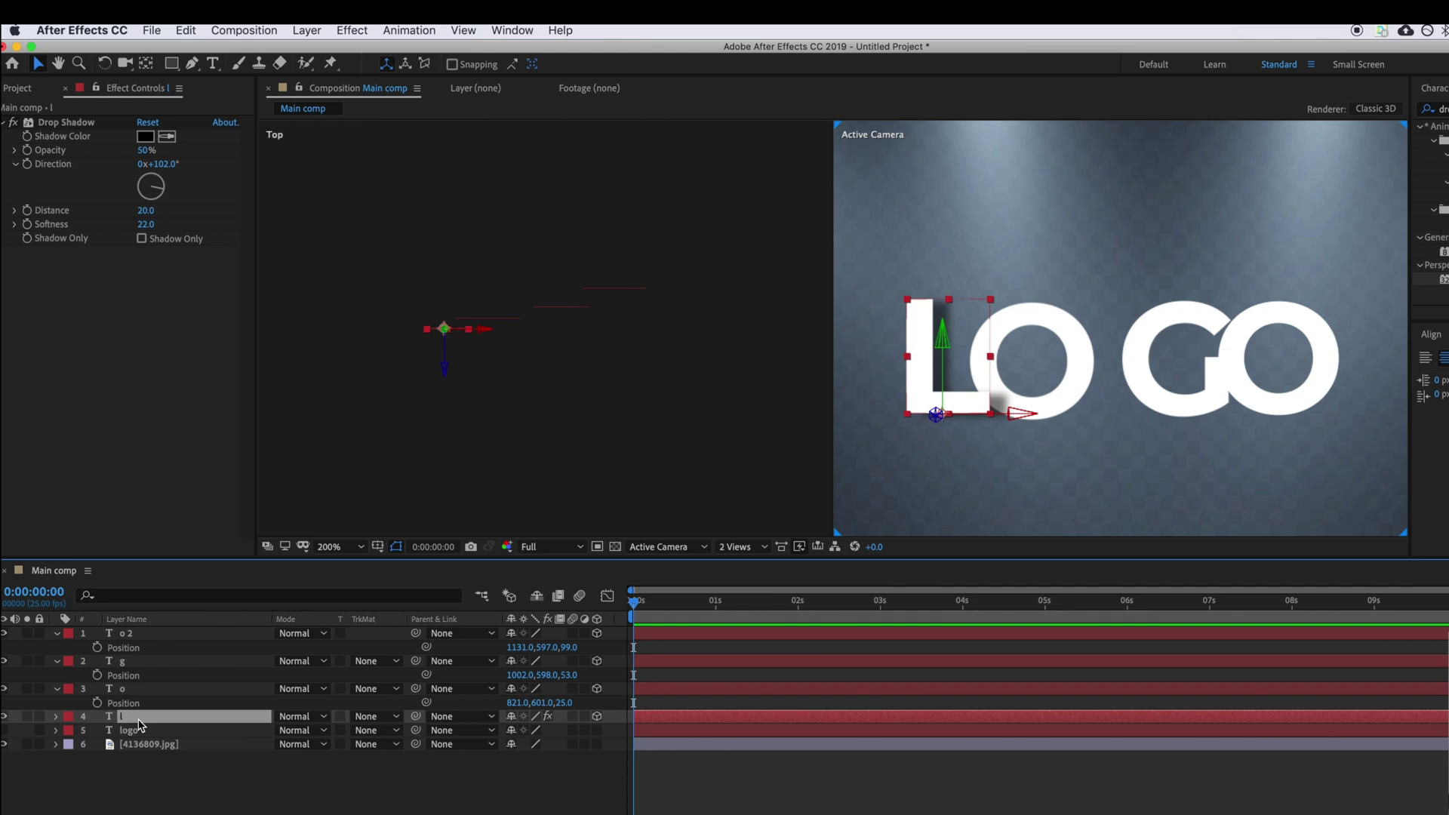
left_click(67, 122)
key("super+c")
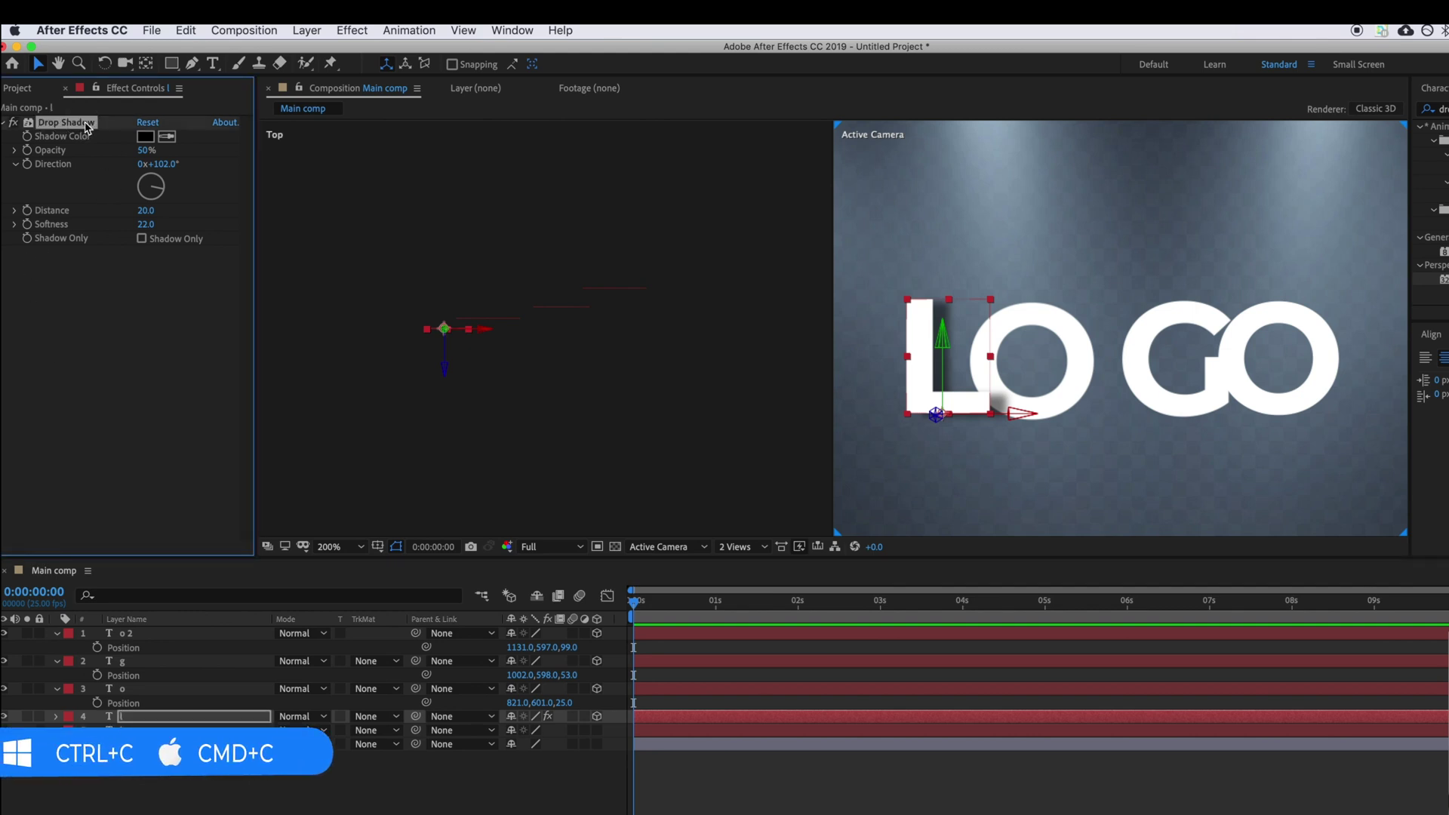
left_click(132, 690)
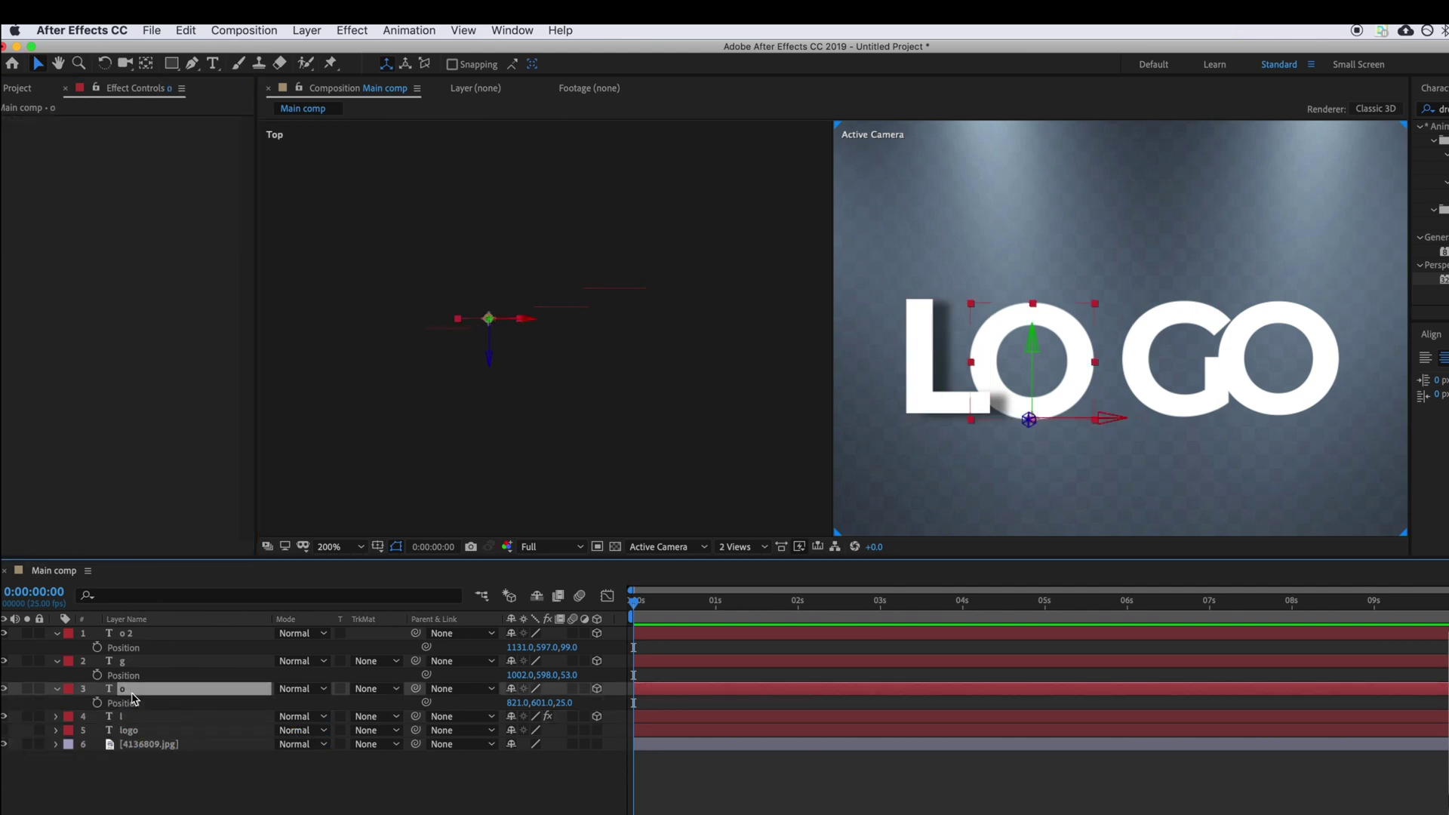
left_click(154, 661, "shift")
left_click(154, 635, "shift")
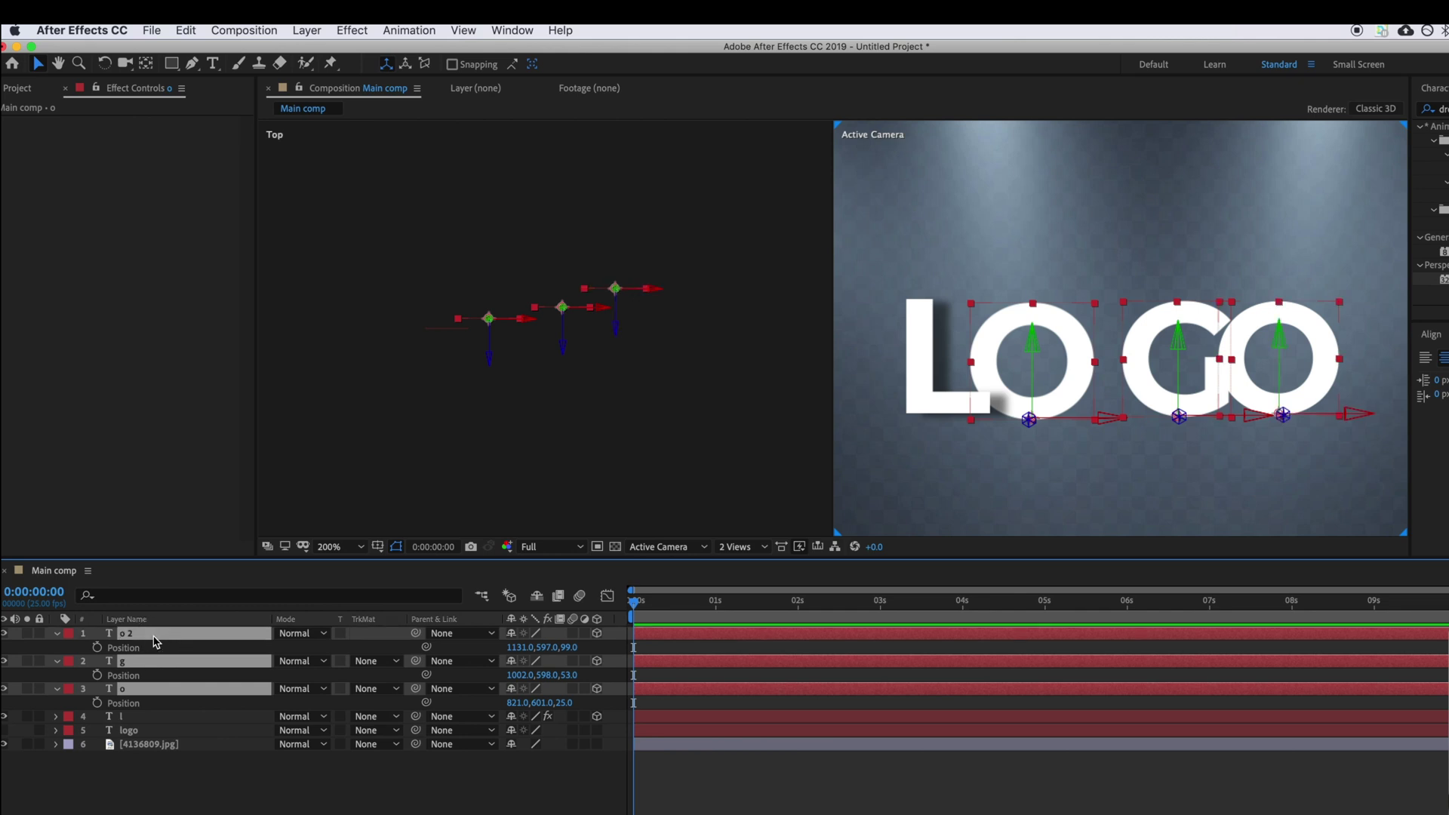
key("super+v")
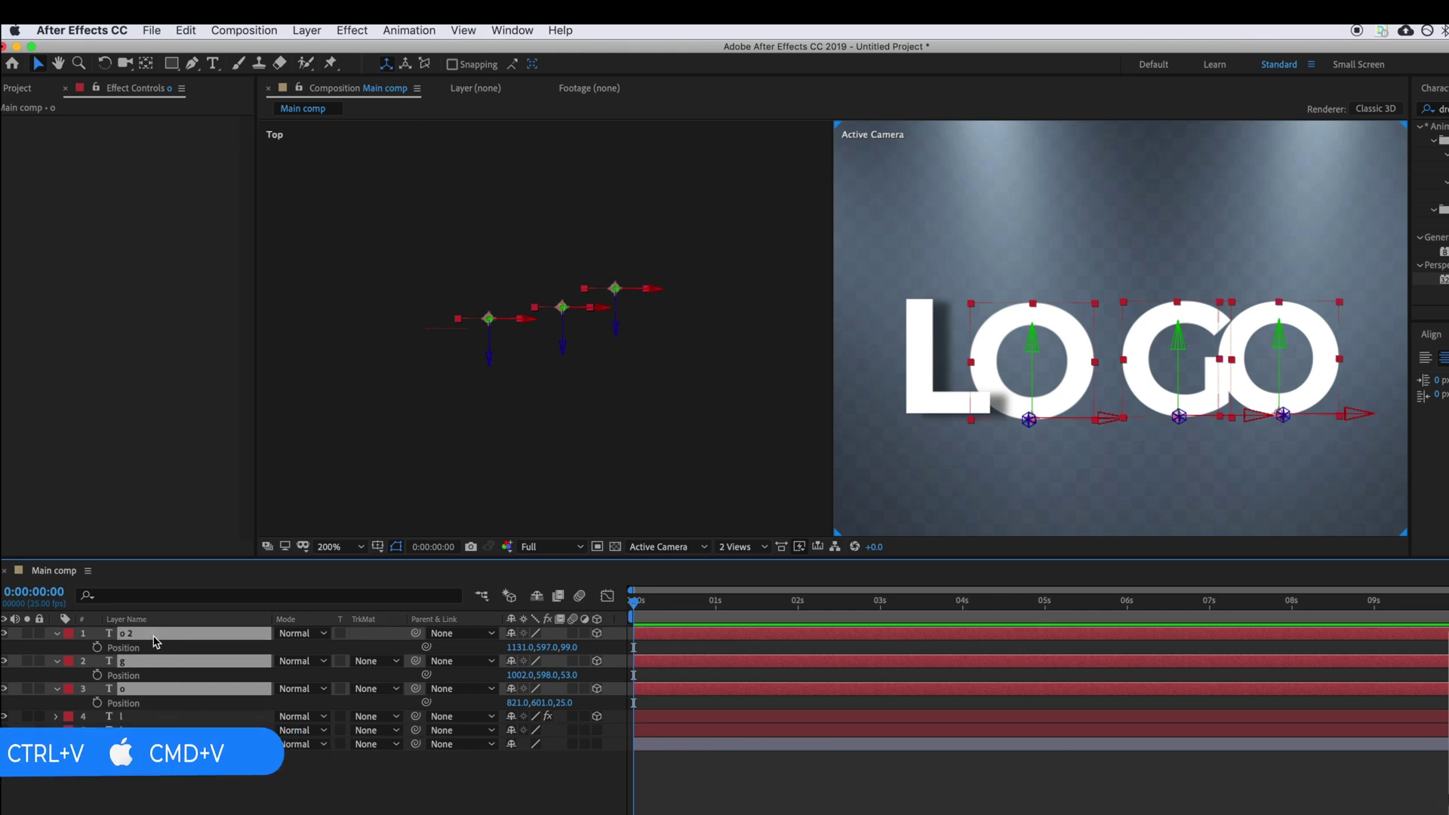
key("super+v")
key("super+shift+a")
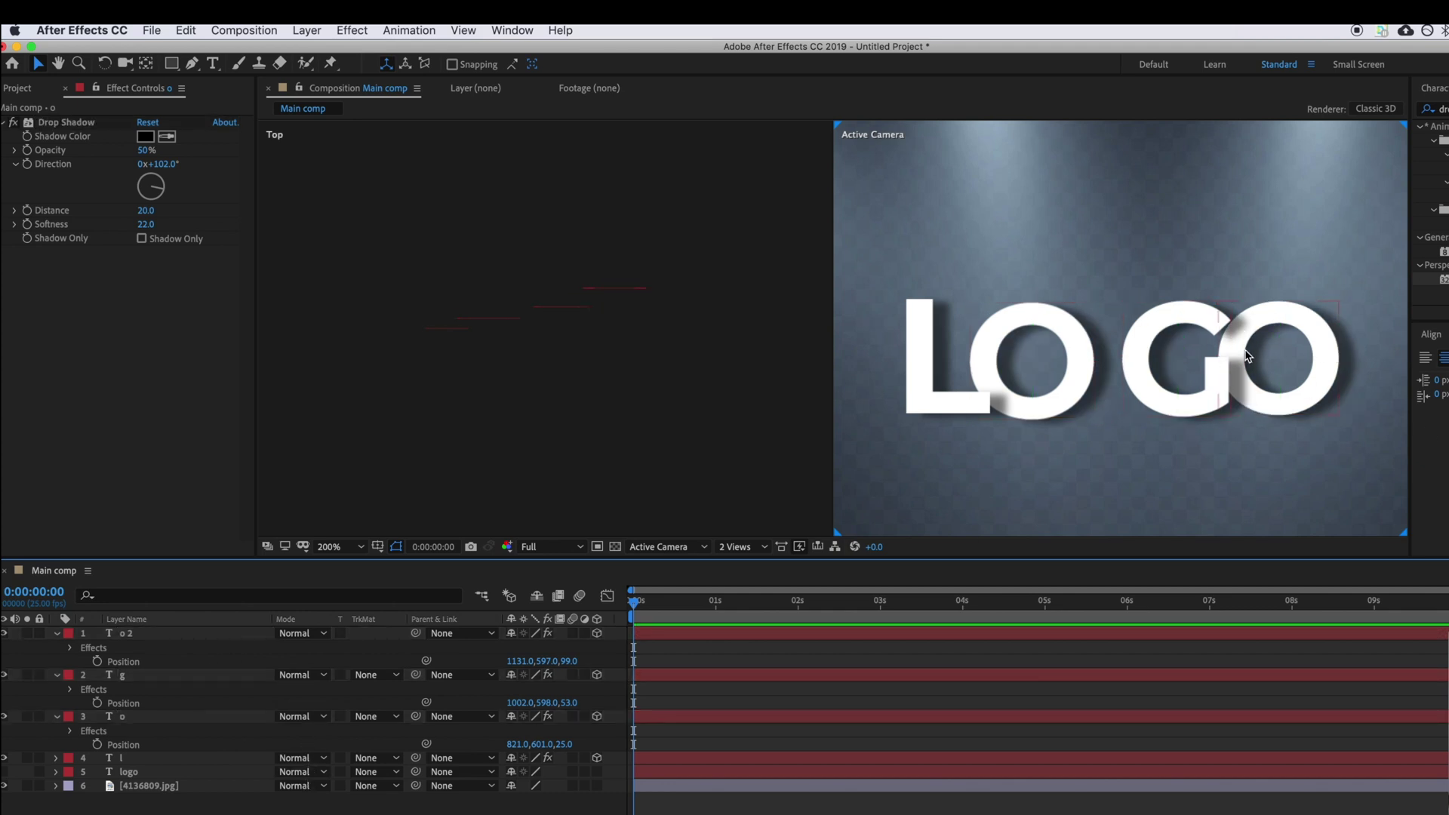
Shift the G and last O layers together toward the first O, to X 950 and X 1079
left_click(157, 672)
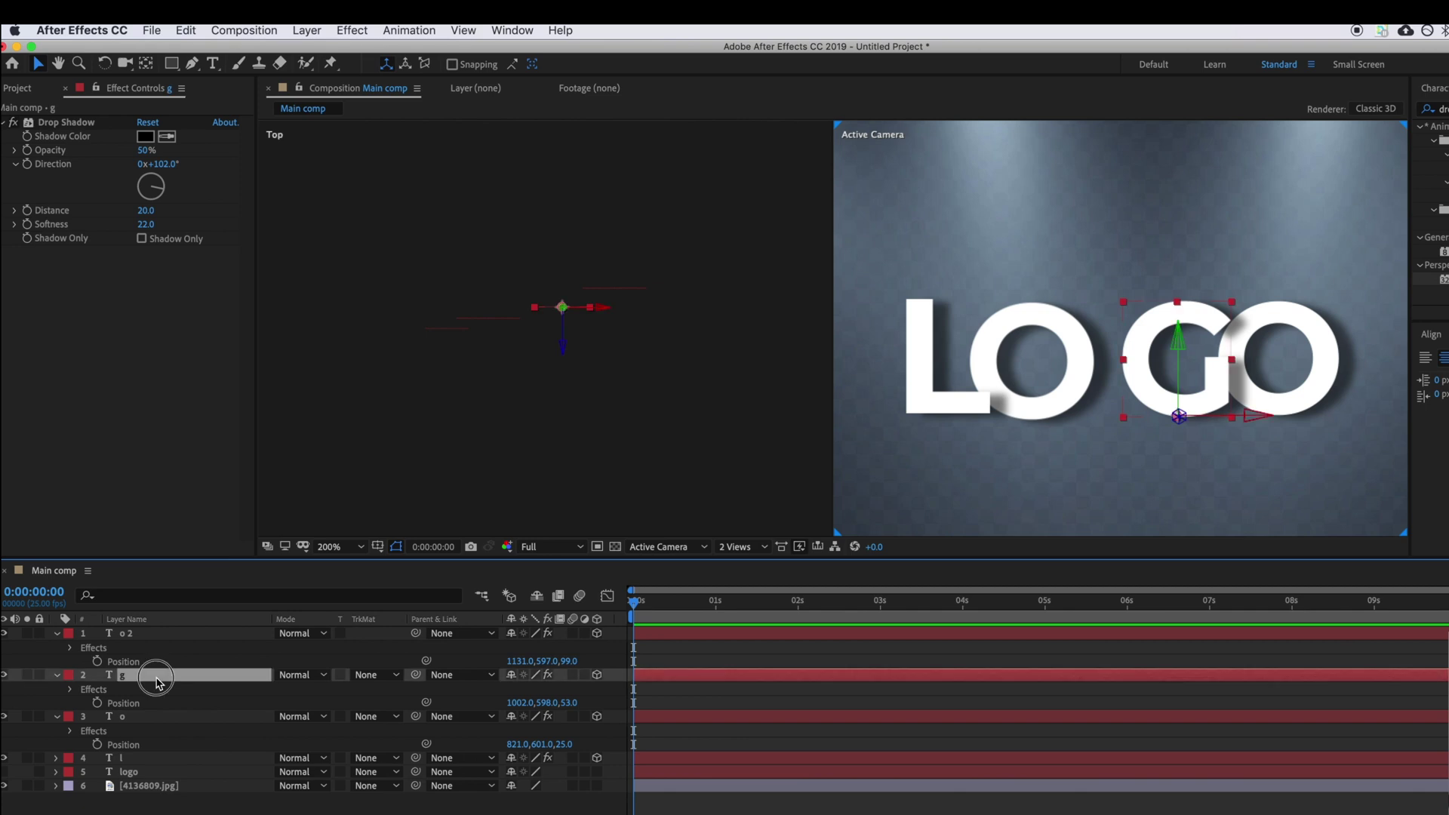
left_click(155, 635, "shift")
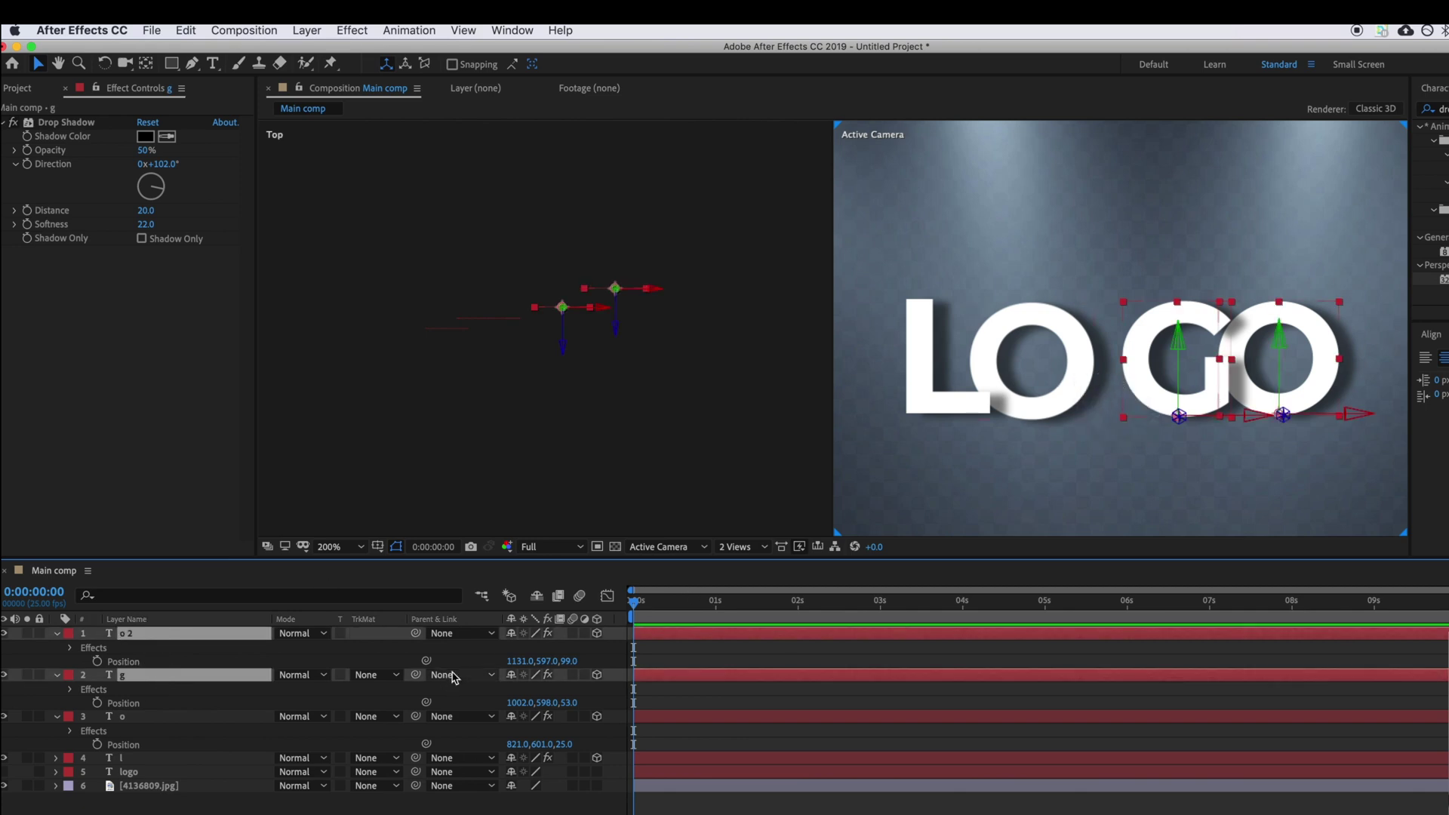
left_click_drag(520, 663, 470, 660)
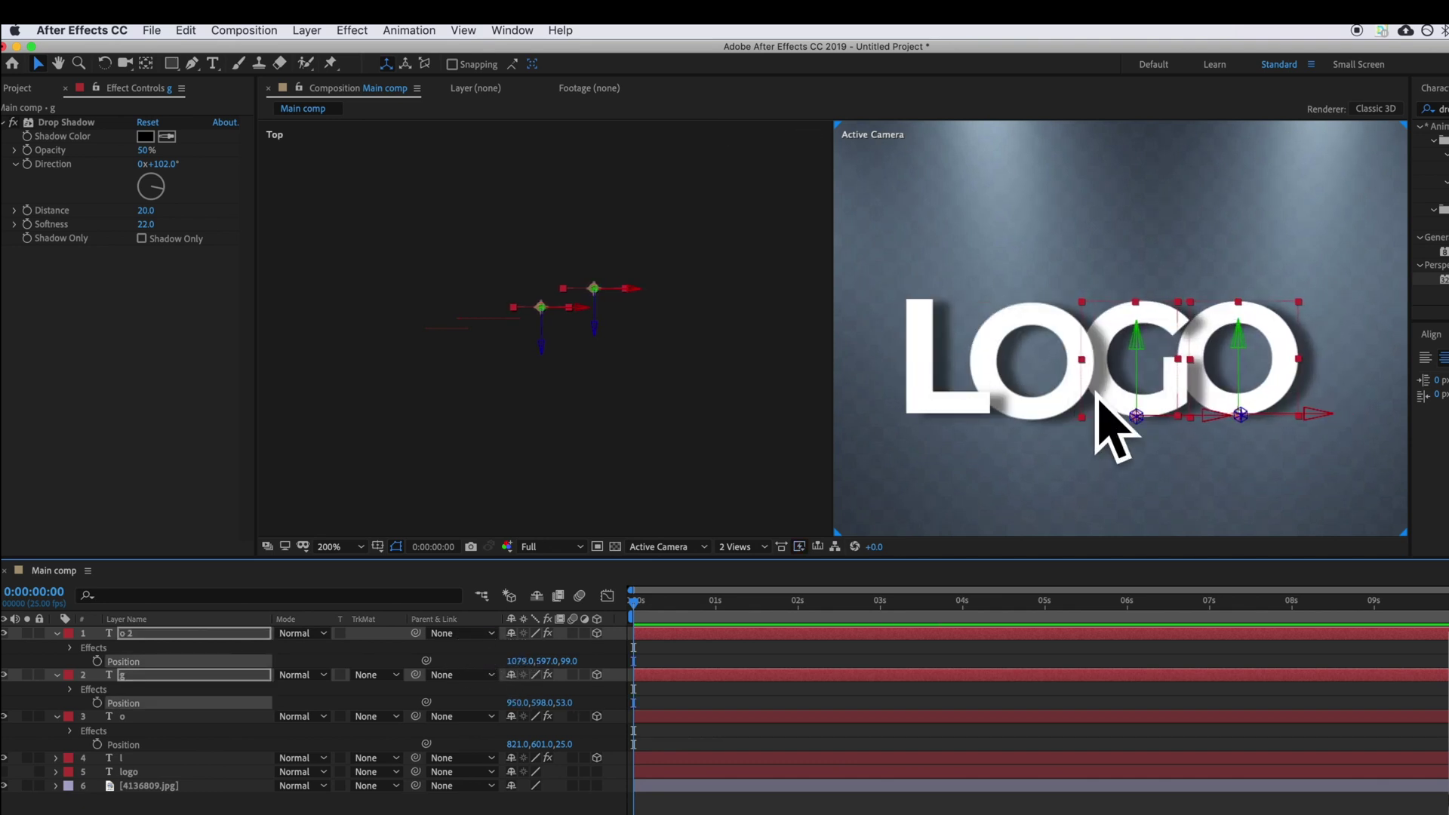
left_click(978, 802)
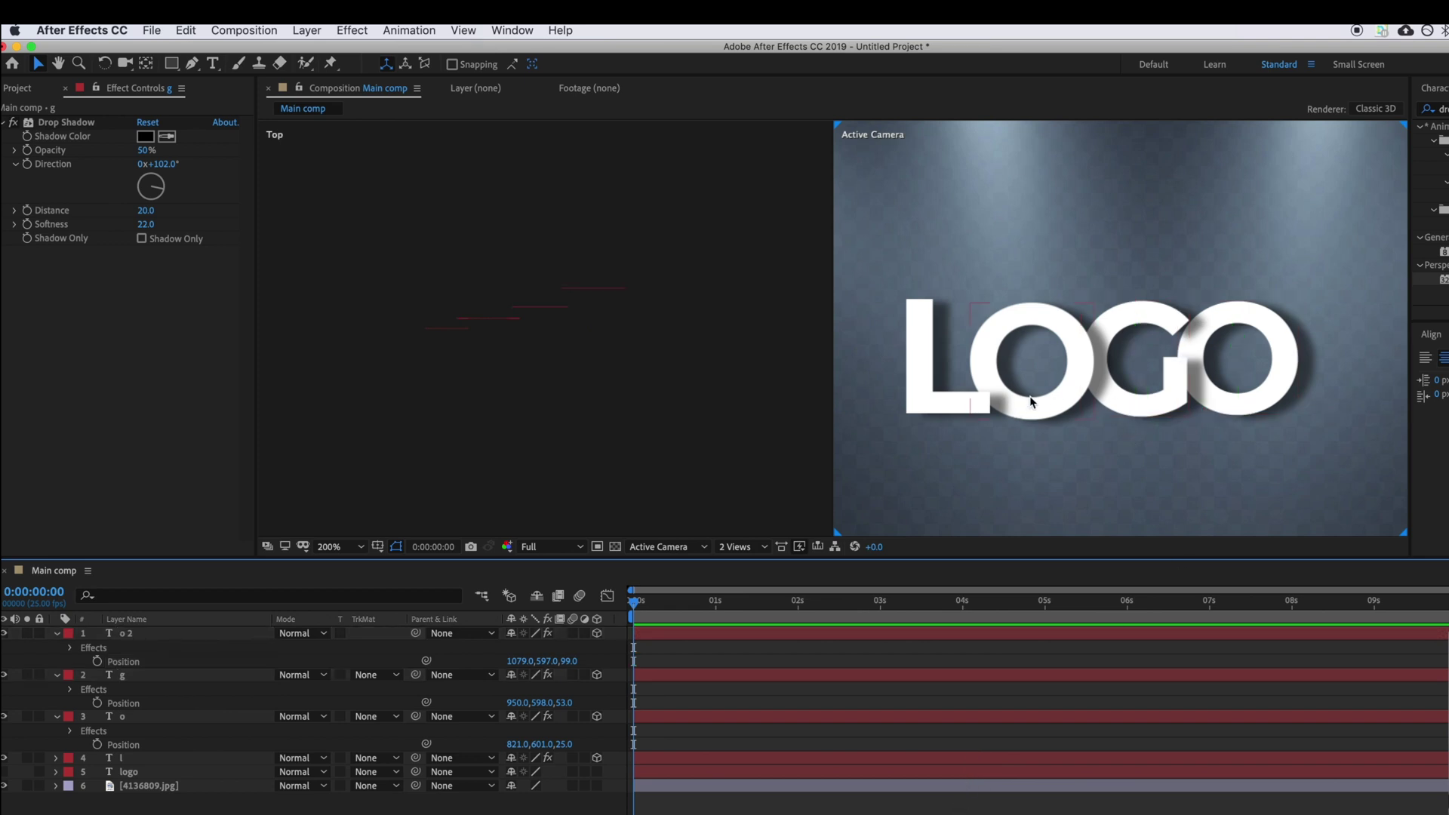
Set the L layer's position to X 718 and Y 595, slightly closer to the first O
left_click(237, 758)
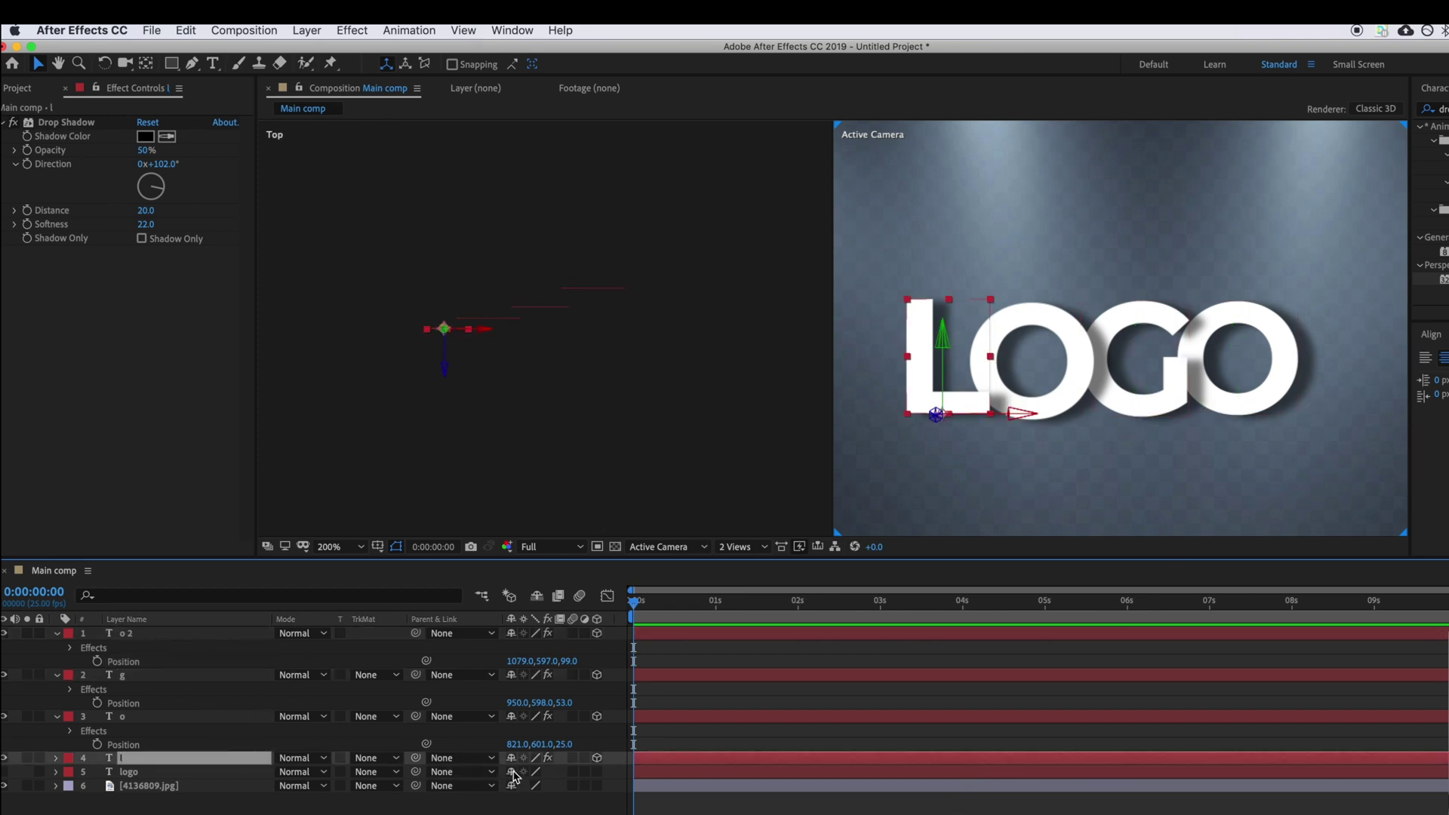
key("p")
left_click_drag(517, 775, 523, 775)
scroll(995, 392, "down", 1)
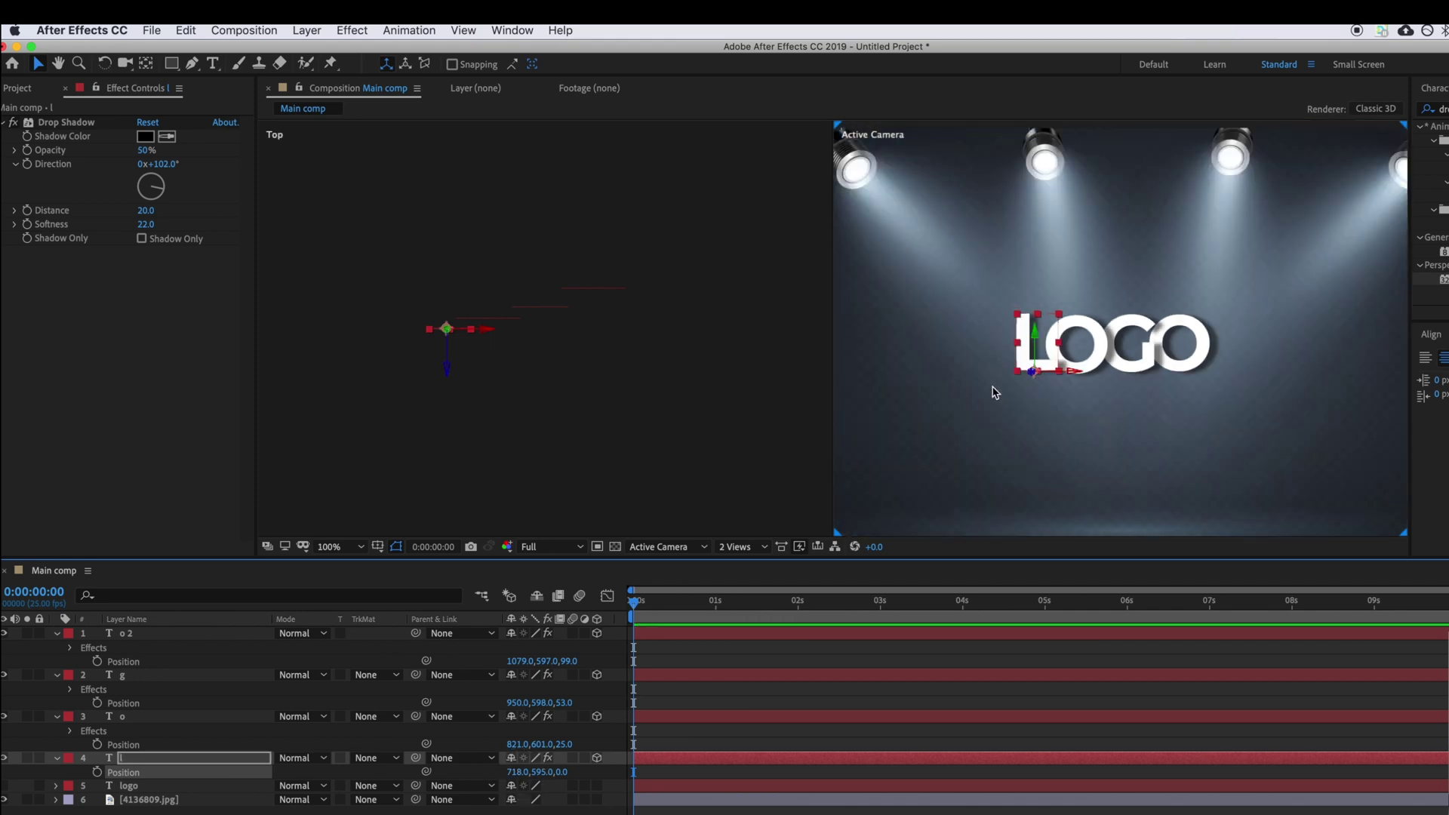
key("period")
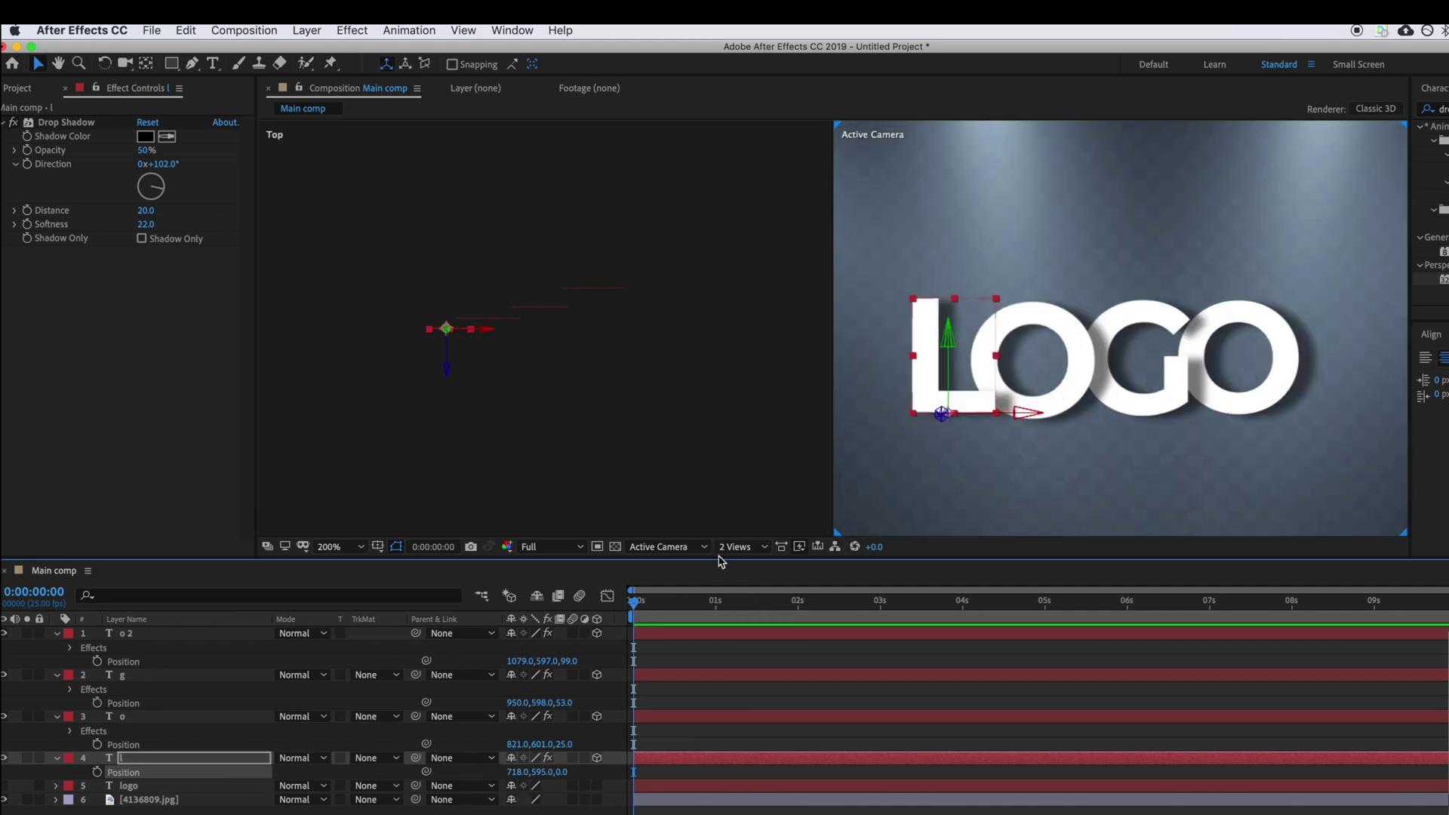
Switch the composition viewer to 1 View through the Active Camera and deselect the layers
left_click(749, 548)
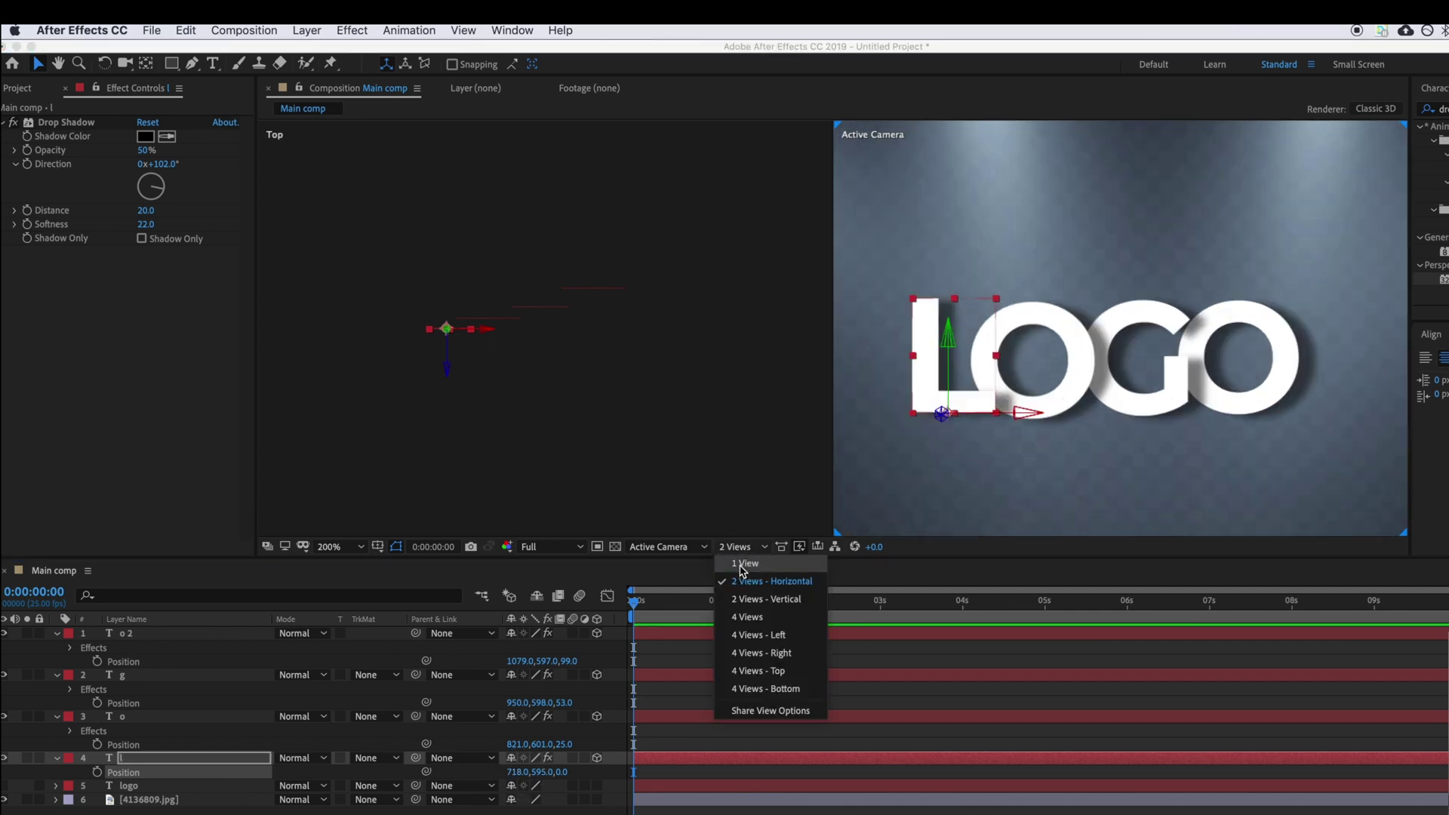
left_click(746, 564)
key("comma")
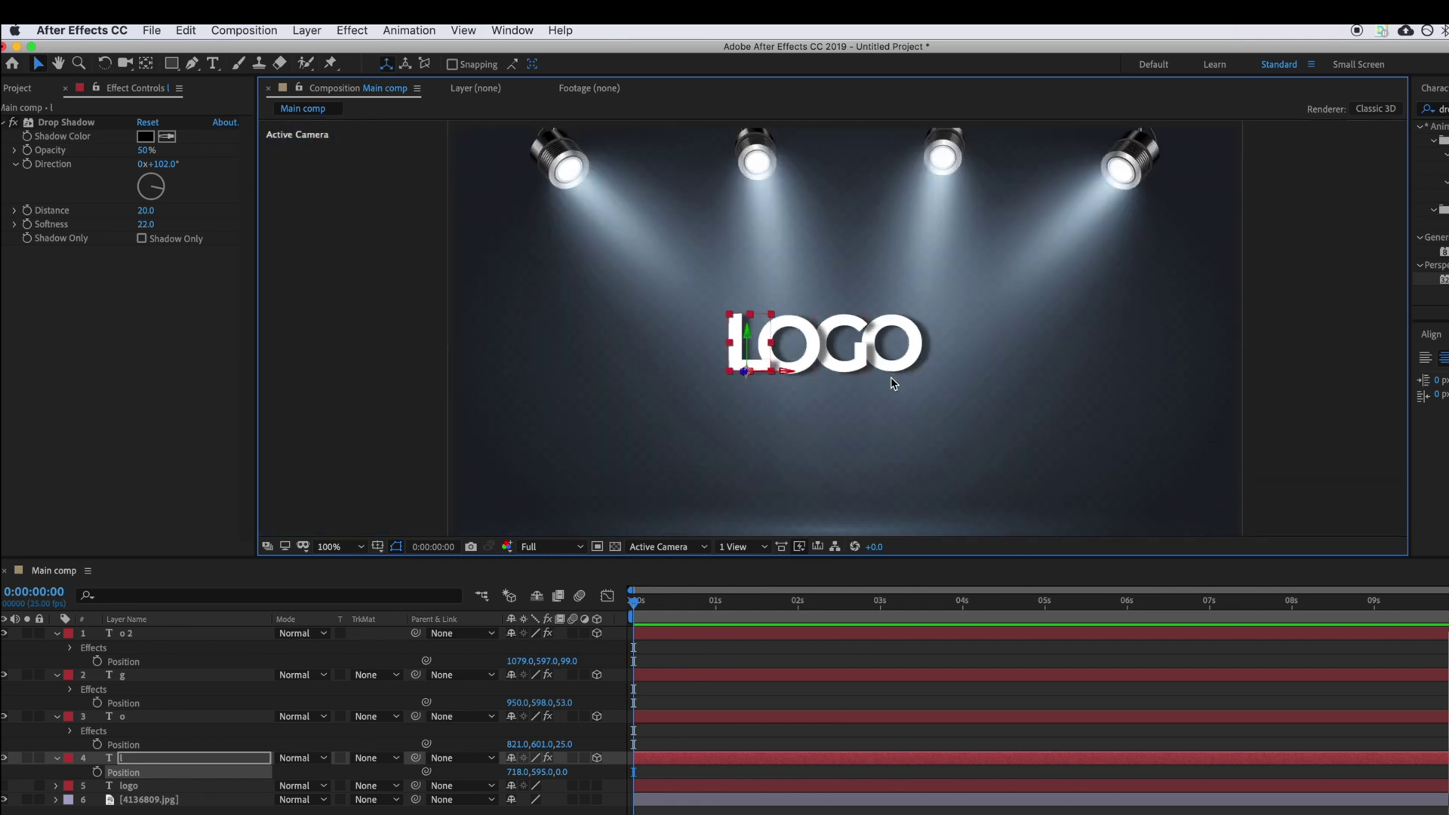
left_click(624, 629)
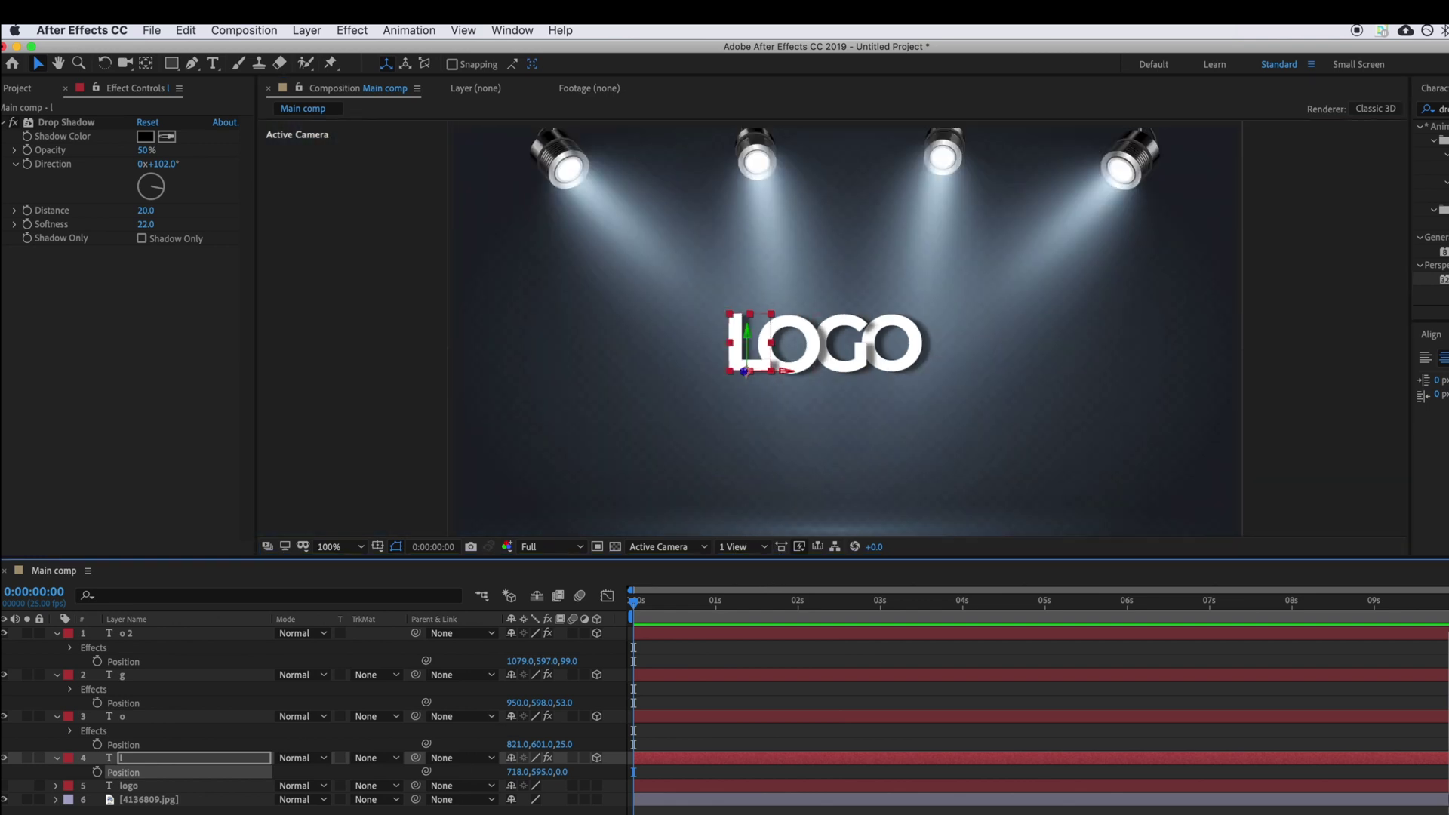
left_click(970, 372)
Move all four letter layers together 40 px right and 6 px down to center the logo under the spotlights
left_click(144, 758)
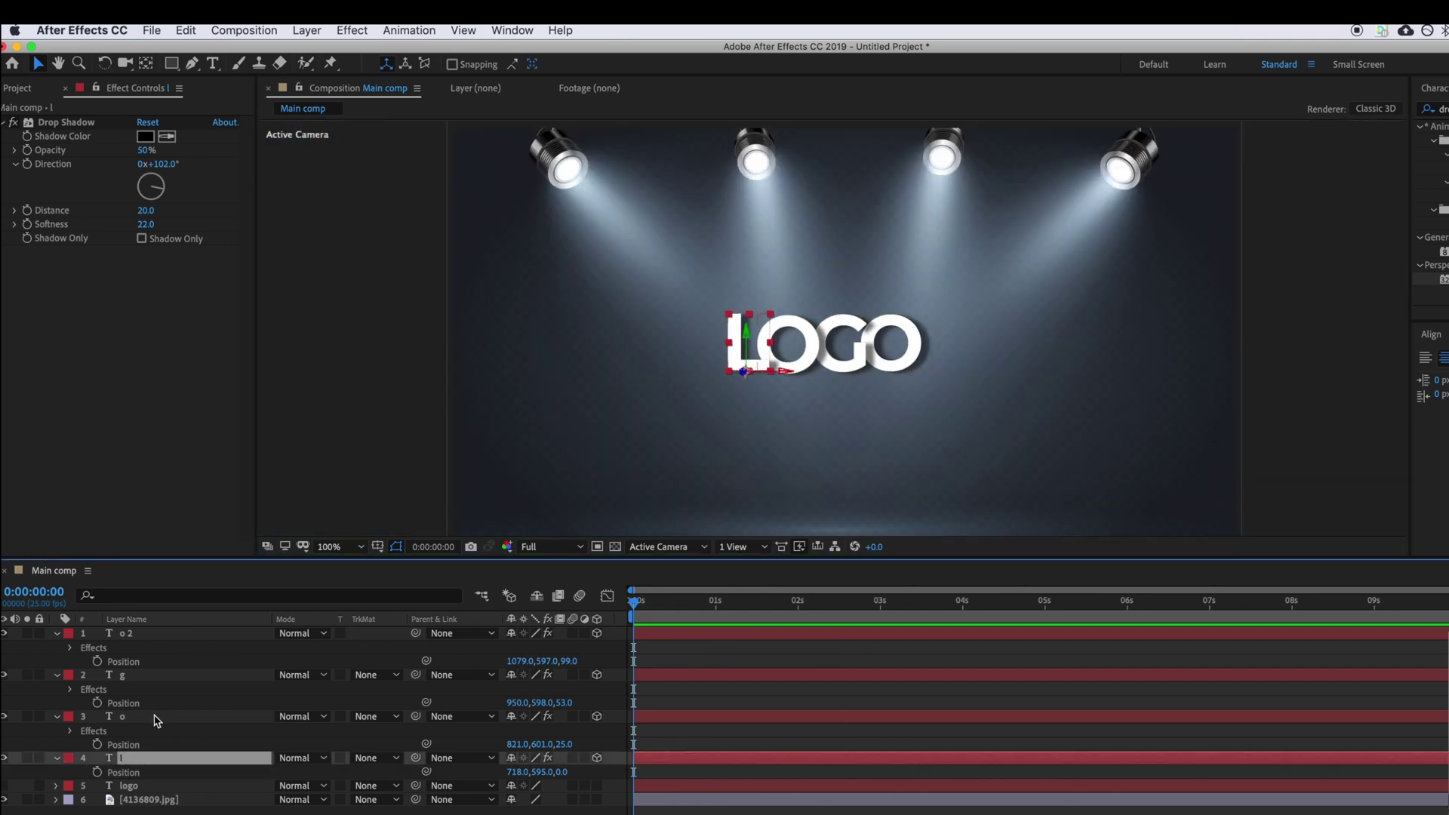
left_click(154, 634, "shift")
key("comma")
key("shift+Right")
key("shift+Right")
key("shift+Right")
key("shift+Right")
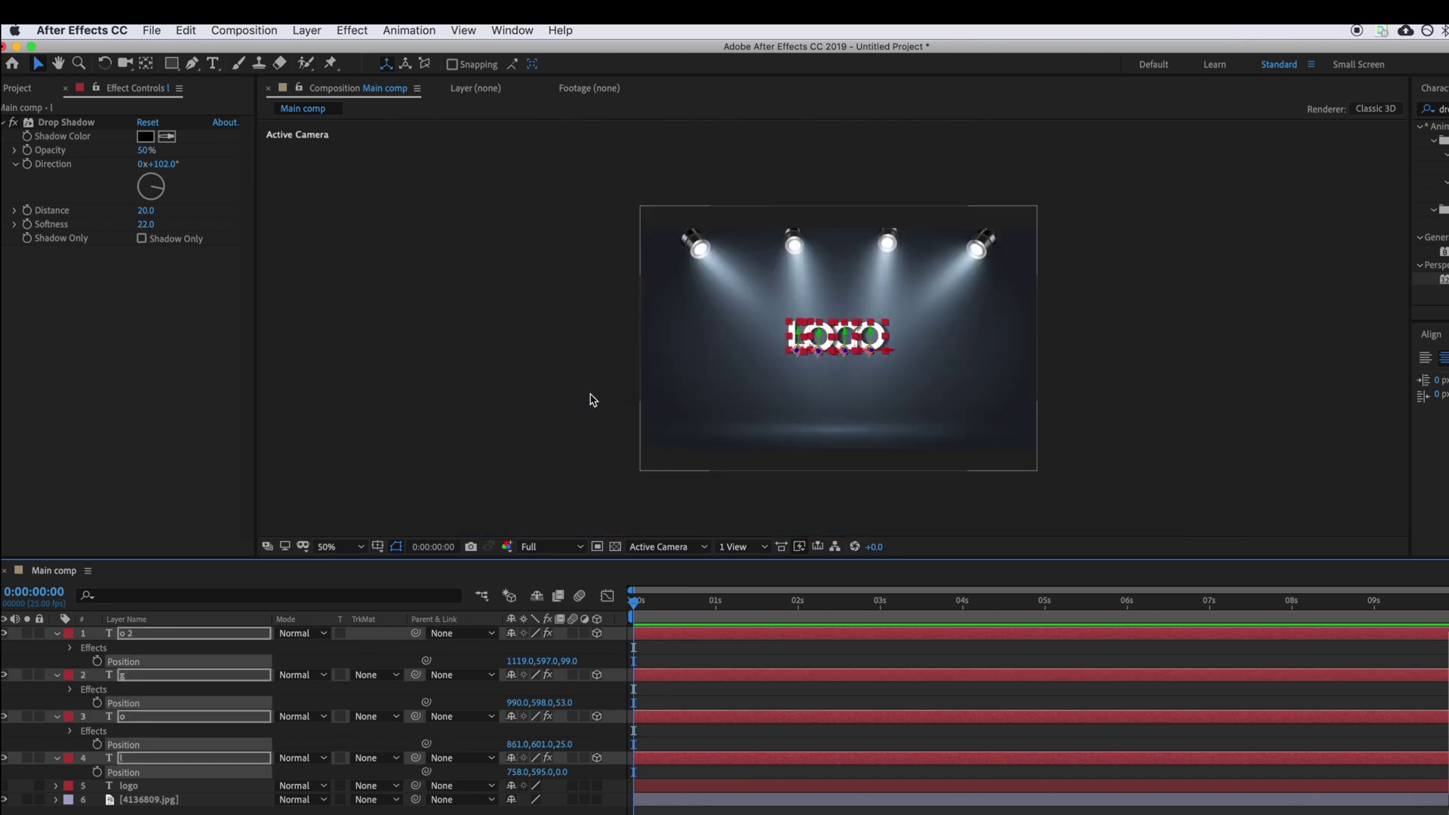
key("period")
key("Down")
key("Down")
key("Down")
key("Down")
key("Down")
key("Down")
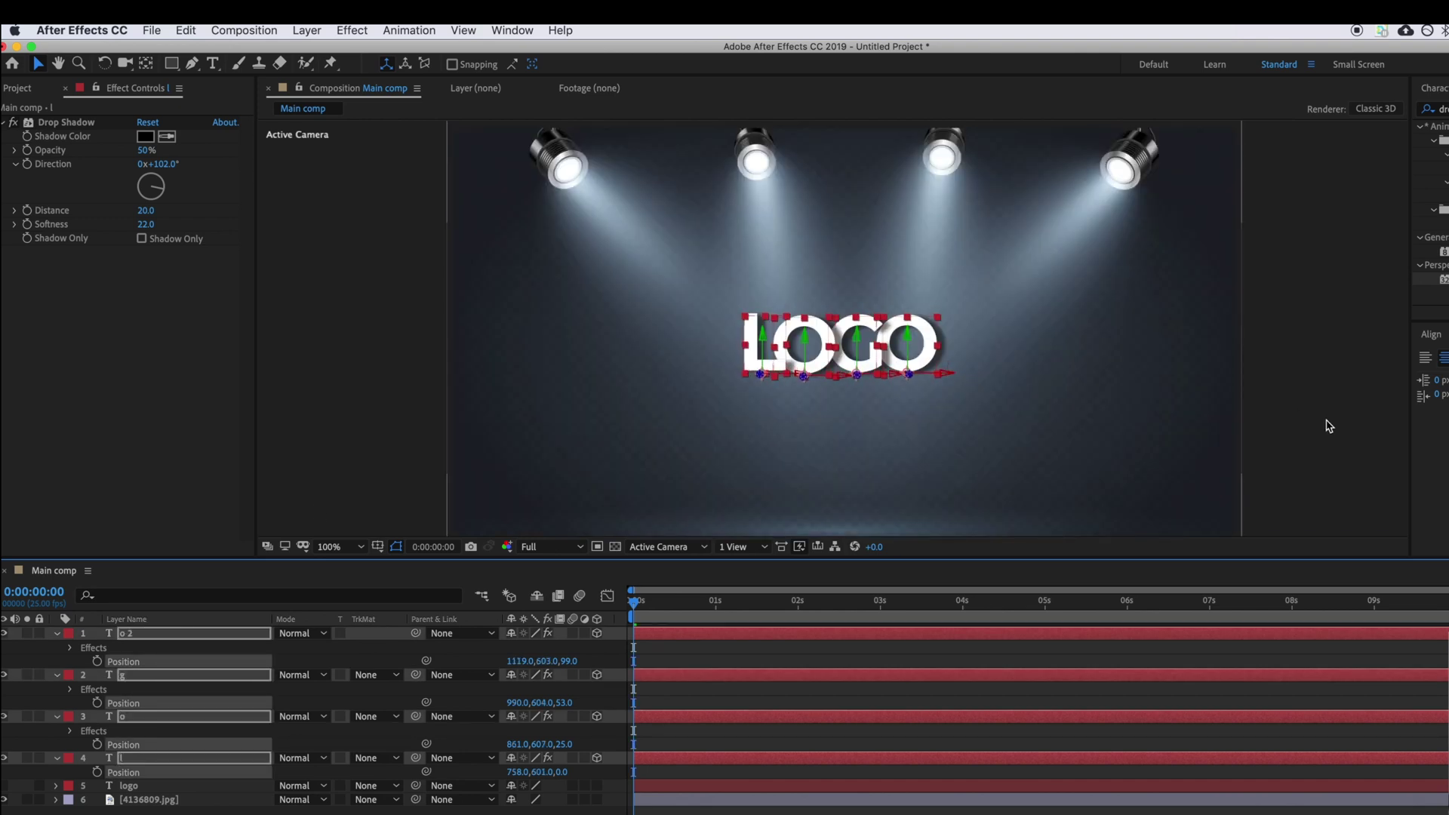
left_click(1327, 421)
Nudge only the L layer down 6 px to Y 607 so it lines up with the first O
left_click(774, 375)
key("Down")
key("Down")
key("Down")
key("Down")
key("Down")
key("Down")
key("comma")
key("period")
key("period")
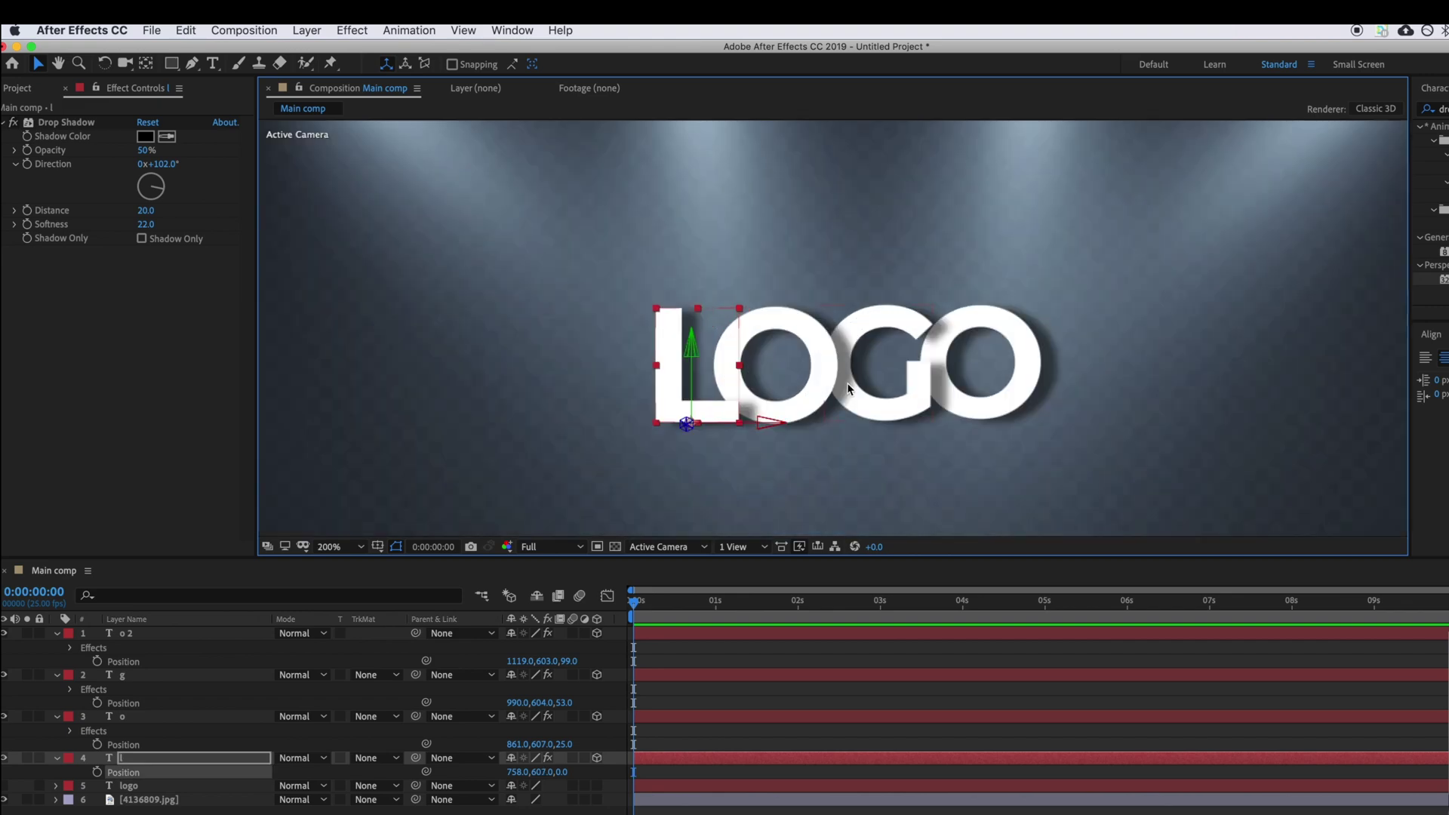
left_click(870, 447)
key("comma")
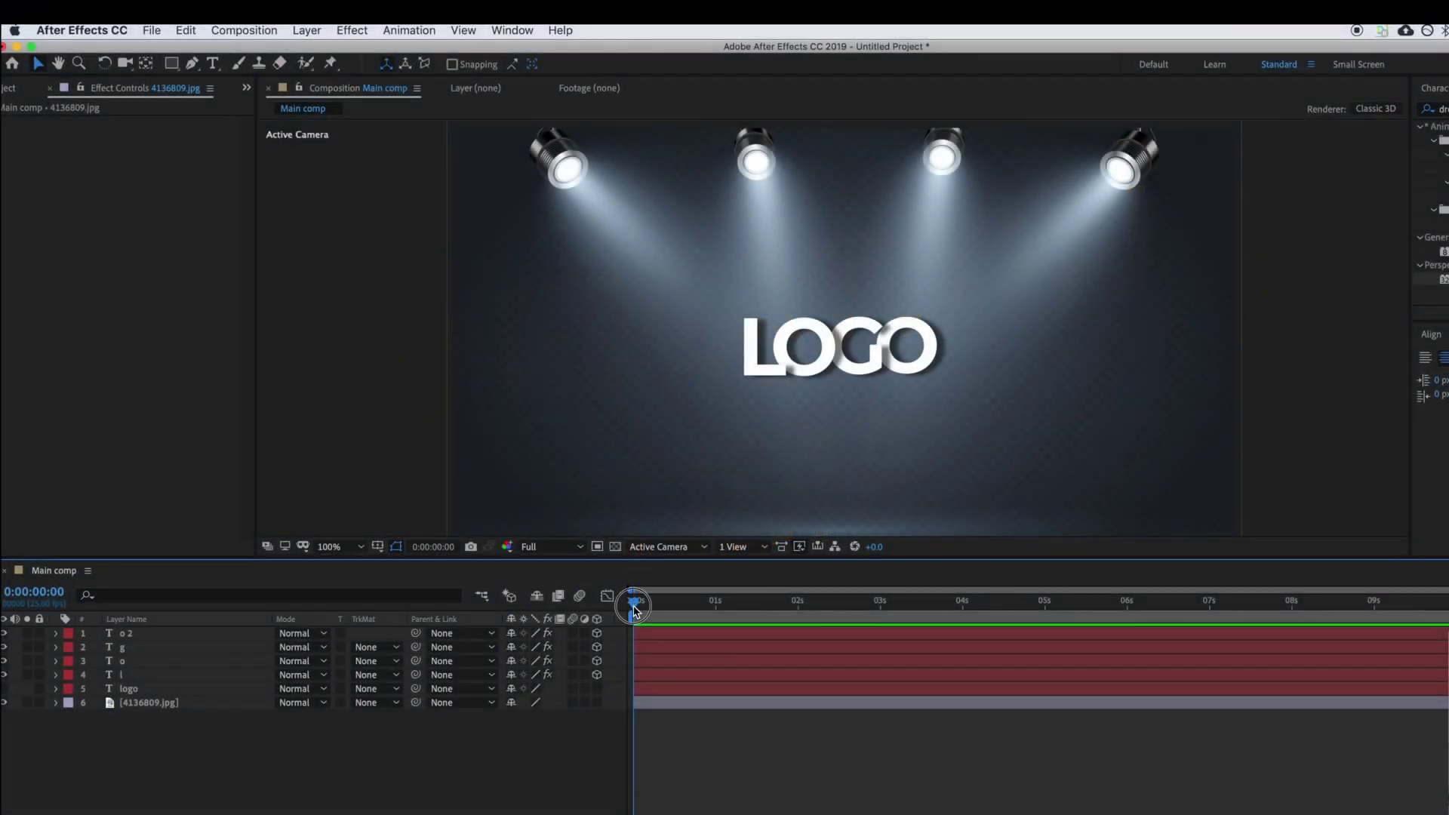
Enable Position keyframing on all four letter layers at 0:00:02:00
left_click(638, 604)
left_click_drag(638, 604, 798, 601)
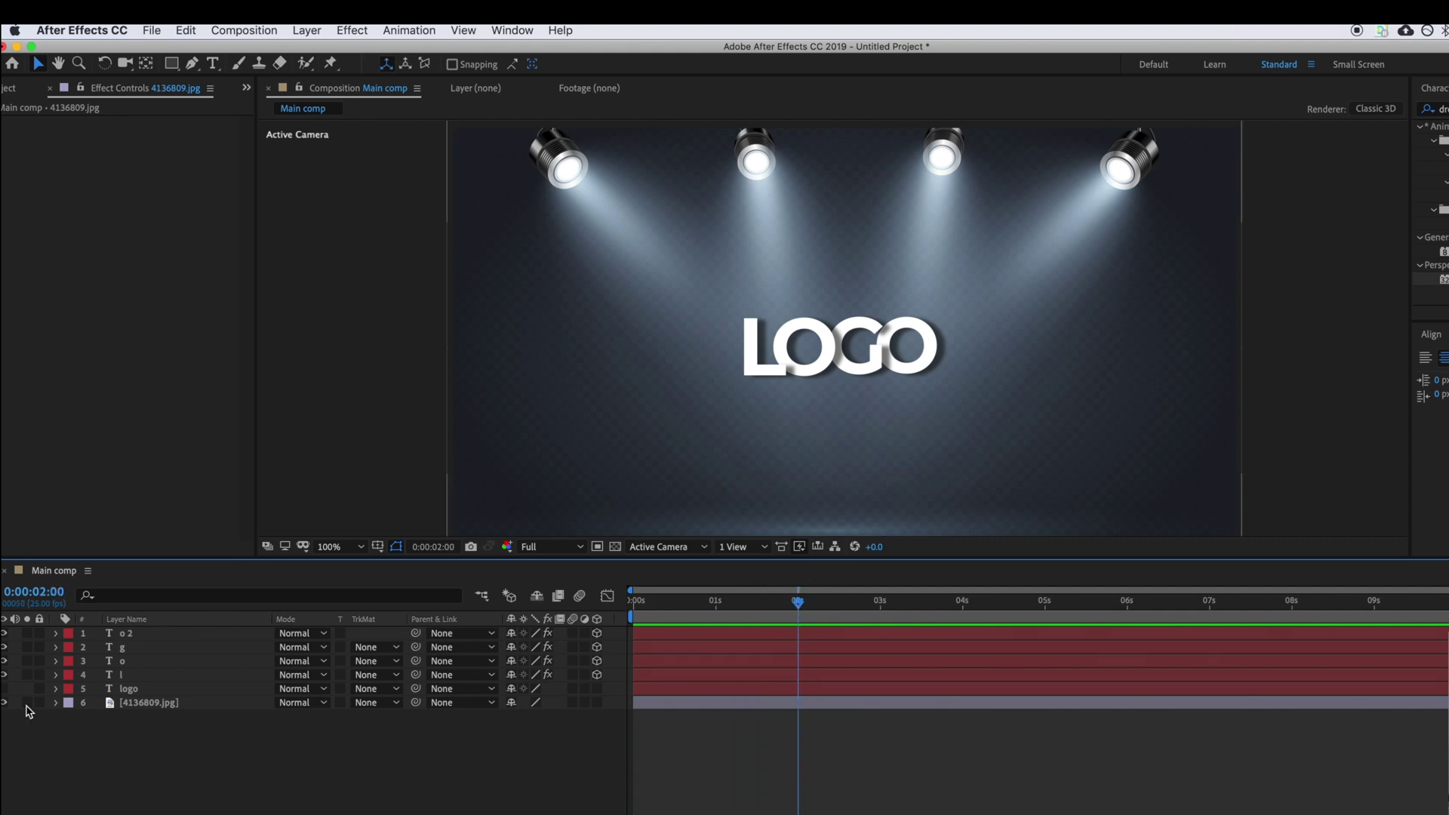
left_click(140, 637)
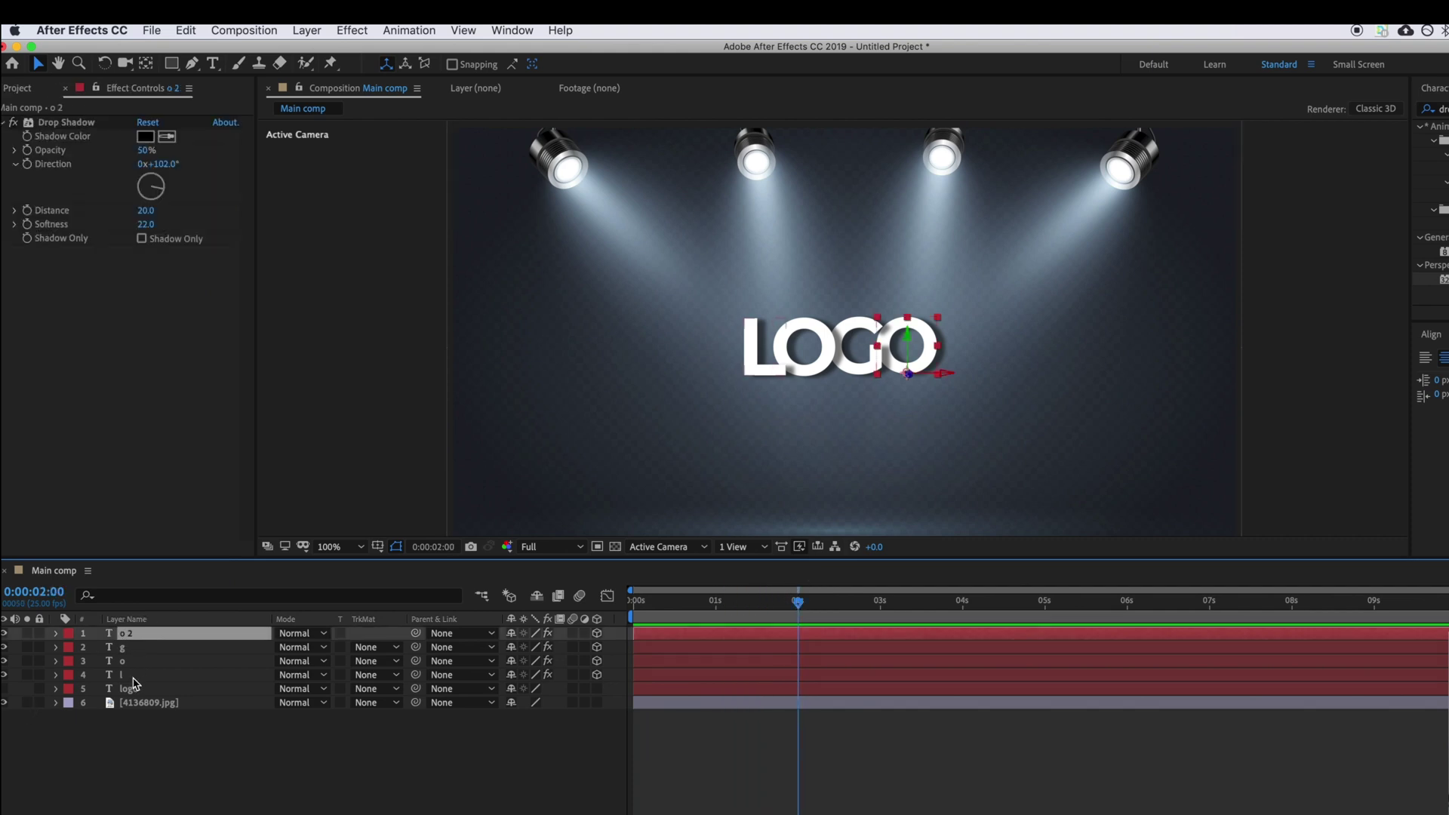
left_click(133, 676, "shift")
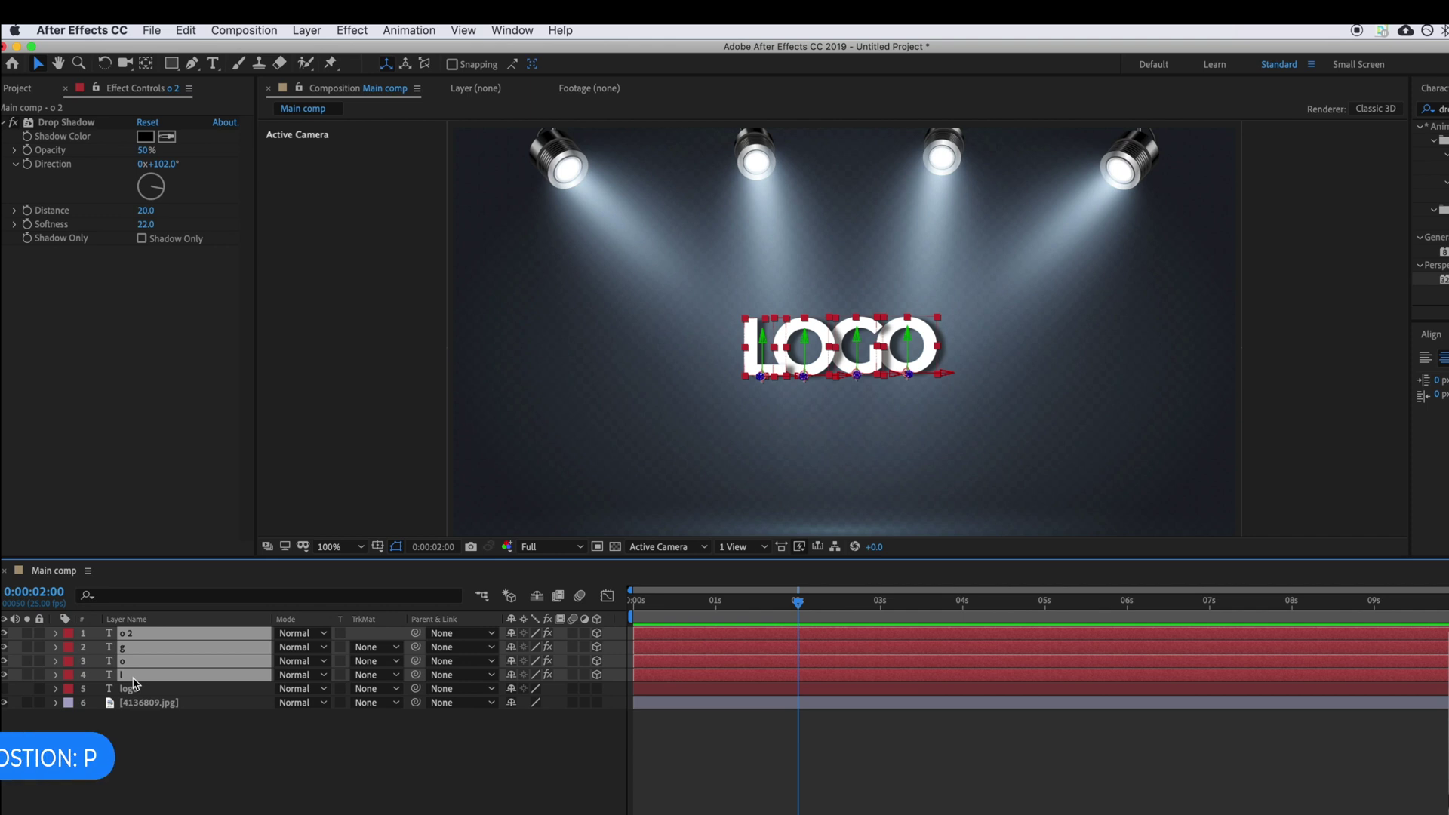
key("p")
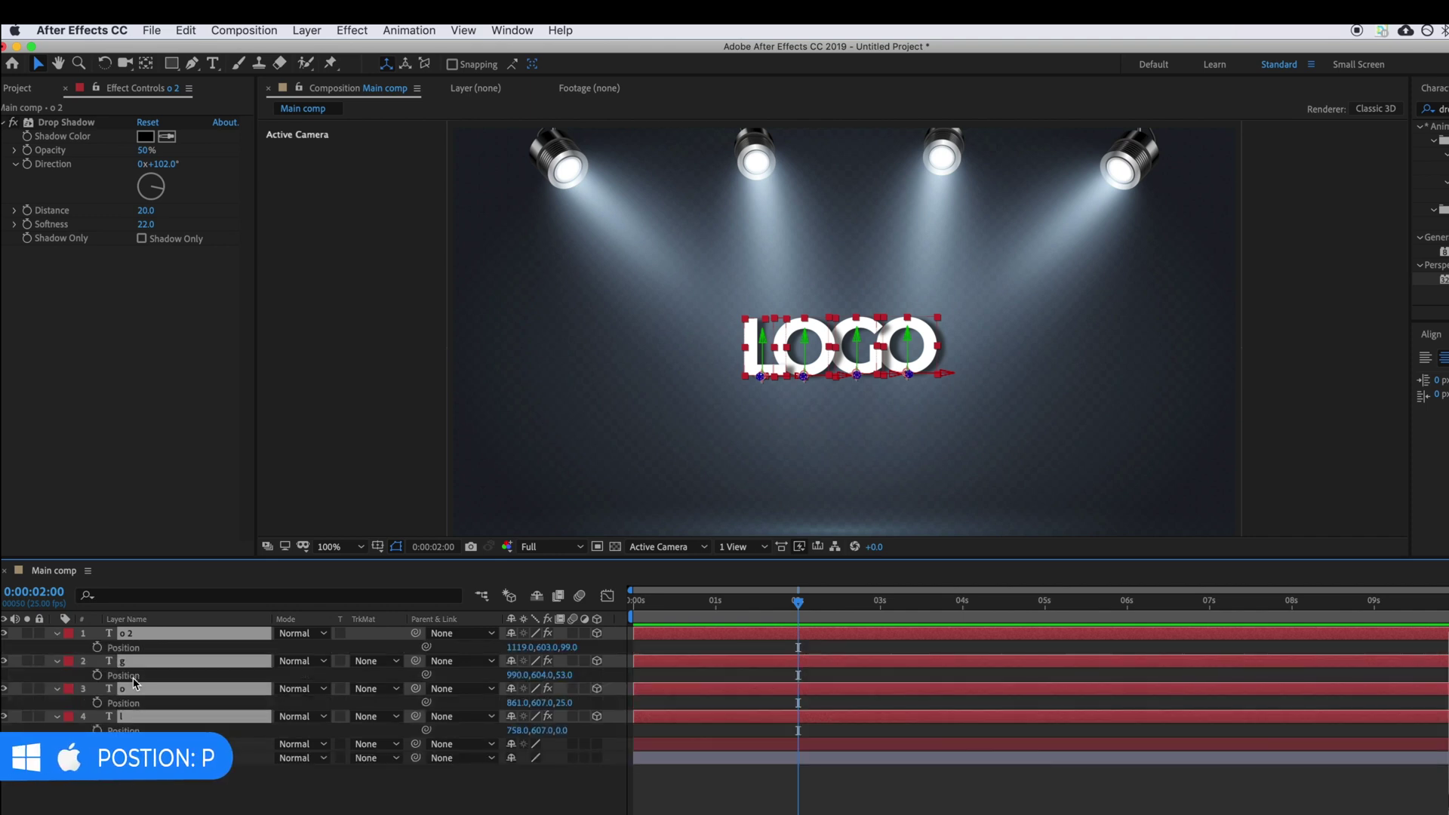
left_click(97, 648)
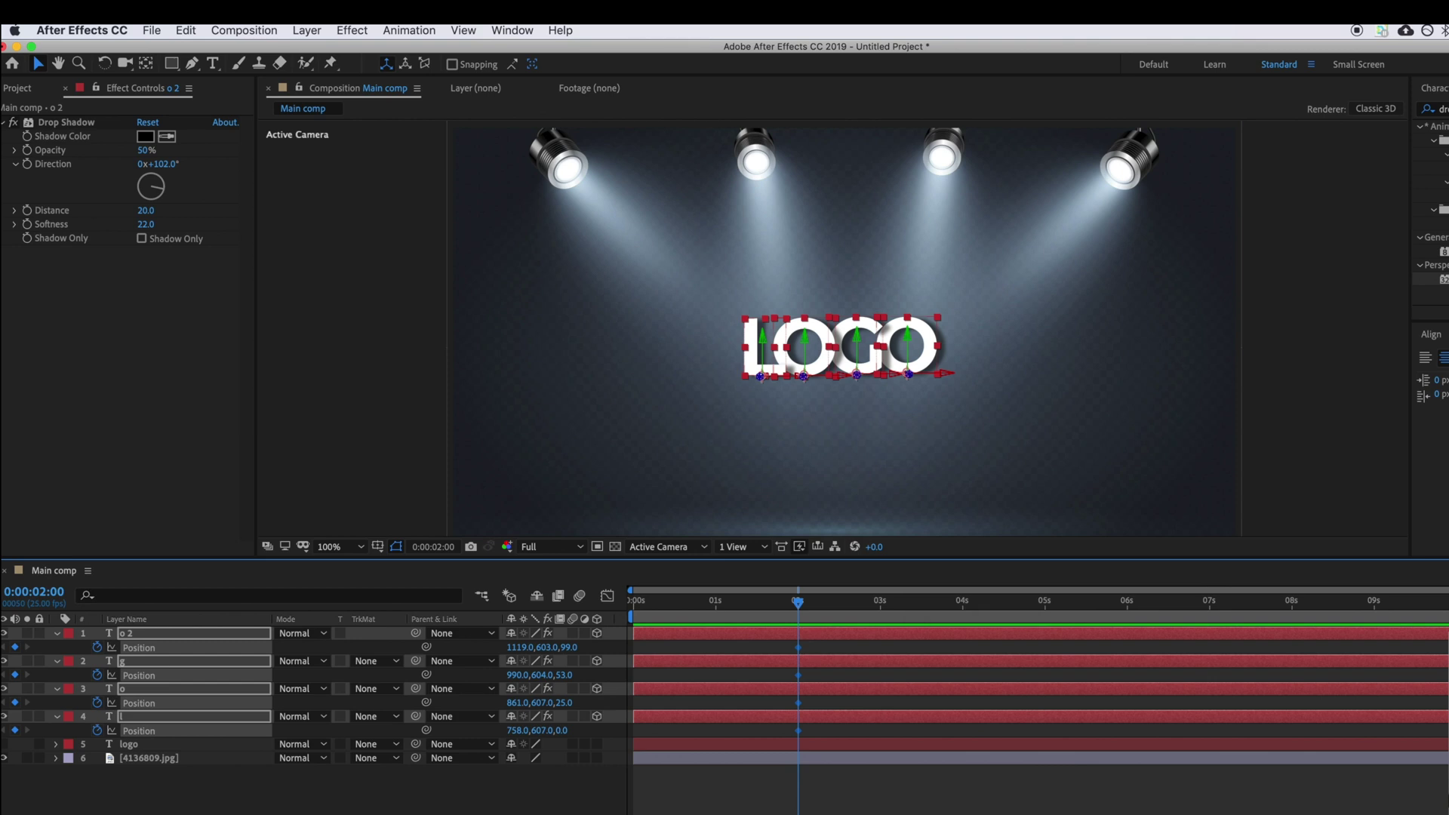
Add a Position keyframe at 0:00:01:19 on each of the four letter layers, keeping their current positions
key("equal")
key("equal")
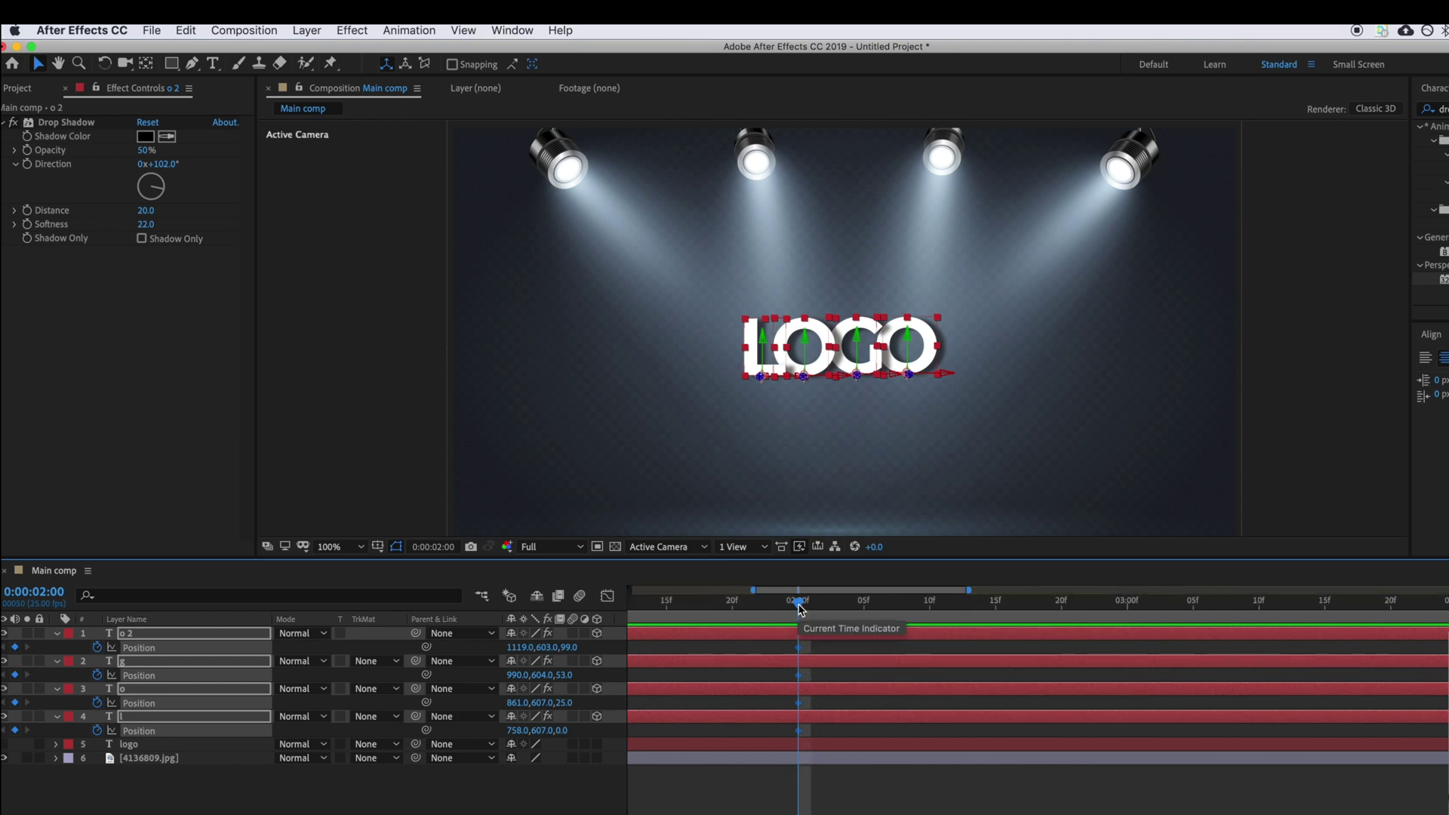
key("Page_Up")
key("Page_Up")
key("Page_Up")
key("Page_Up")
key("Page_Up")
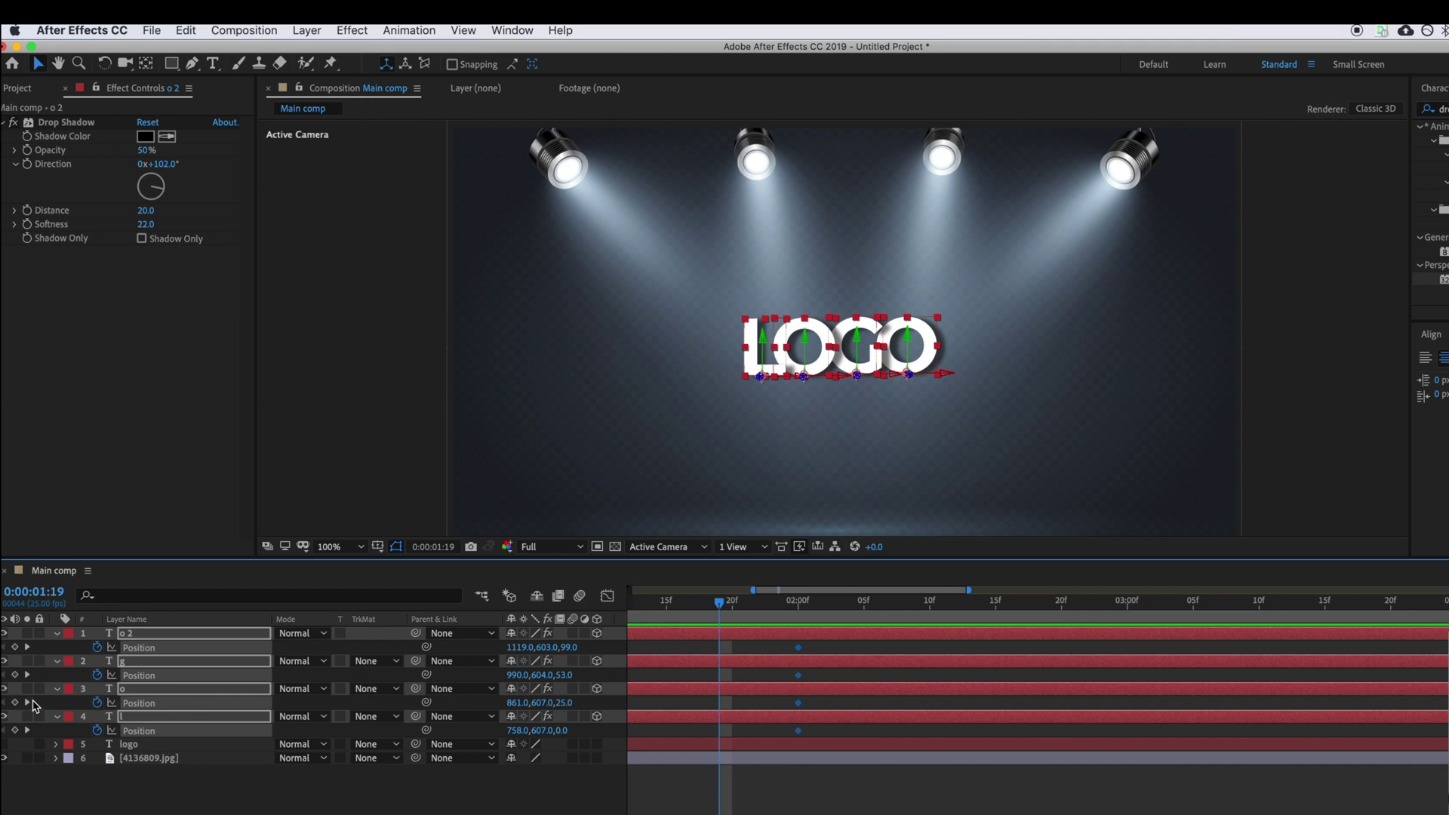
left_click(14, 675)
left_click(15, 702)
left_click(15, 730)
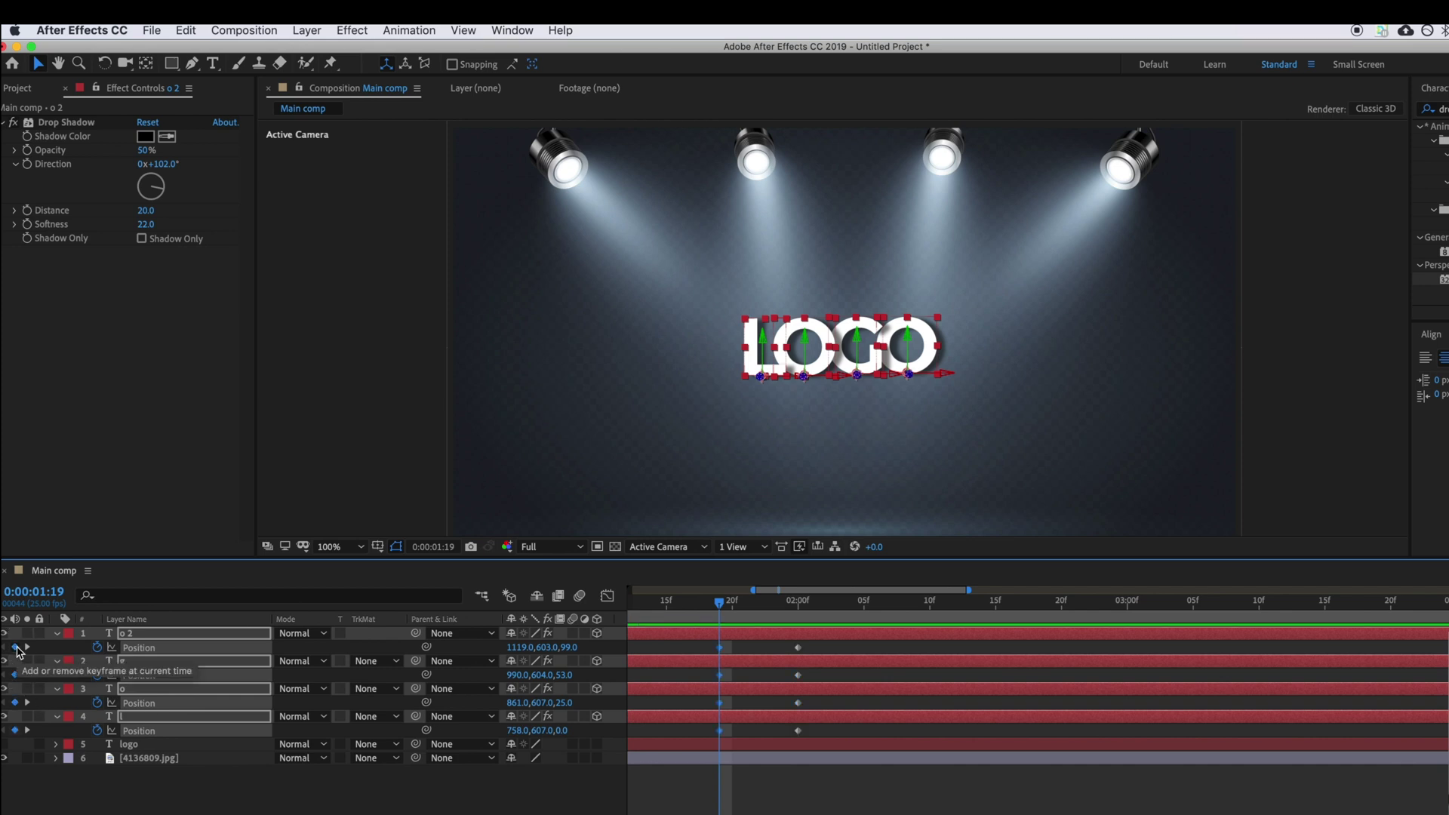
left_click(775, 760)
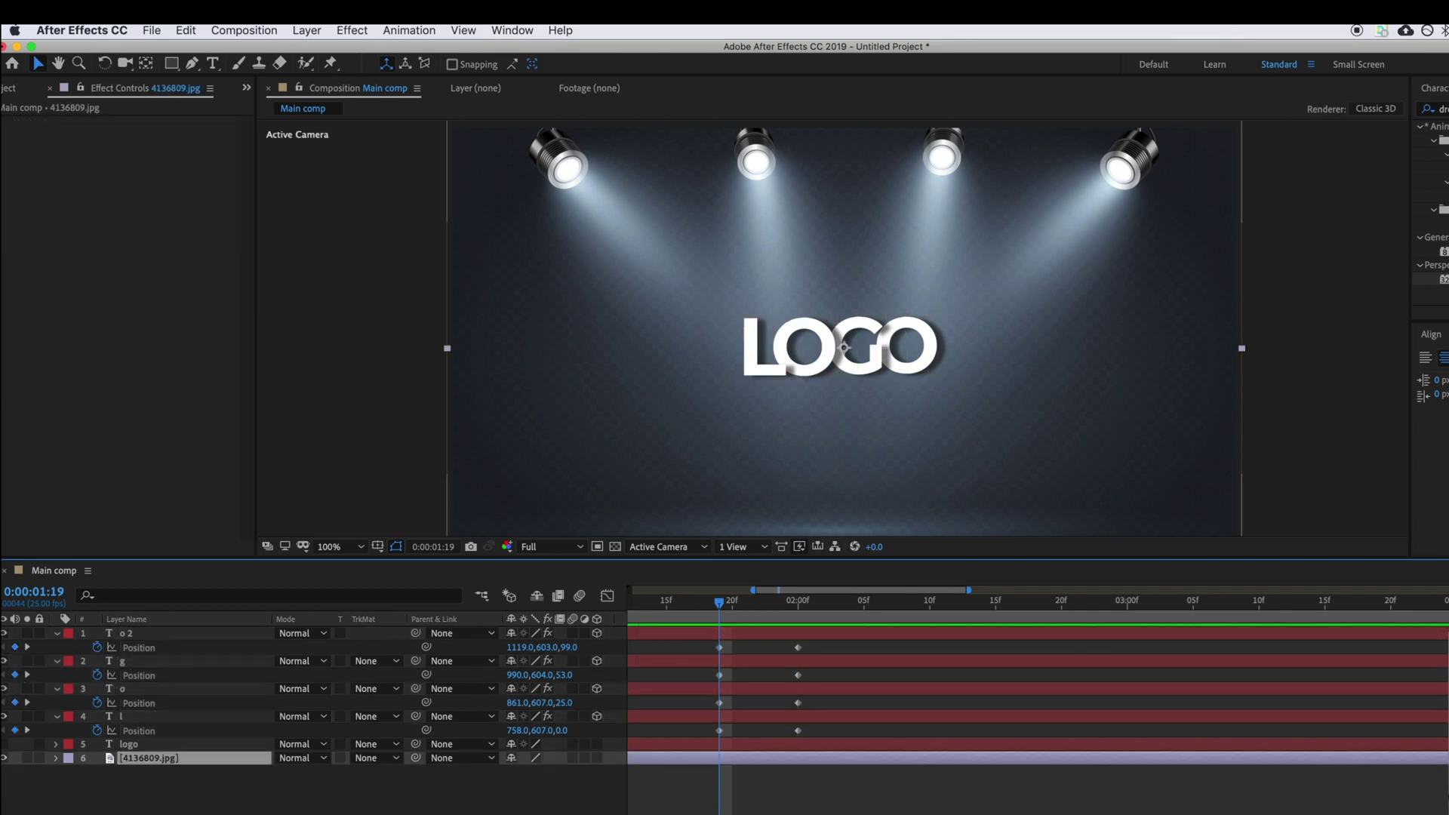
key("minus")
scroll(774, 760, "left", 1)
scroll(941, 694, "left", 4)
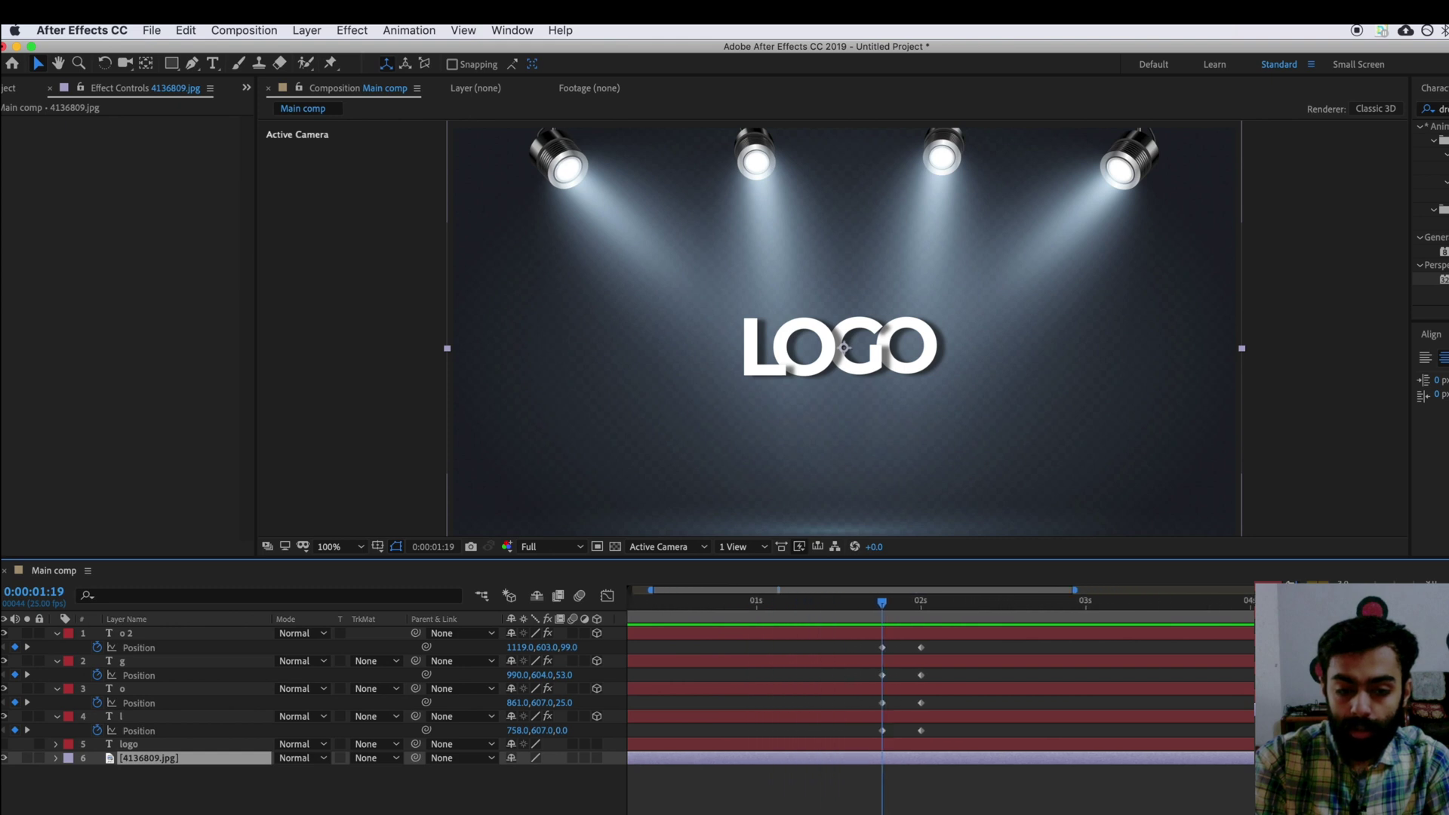
At 0:00:01:19, shift the o 2 layer 100 px left to X 1019
left_click_drag(931, 615, 964, 604)
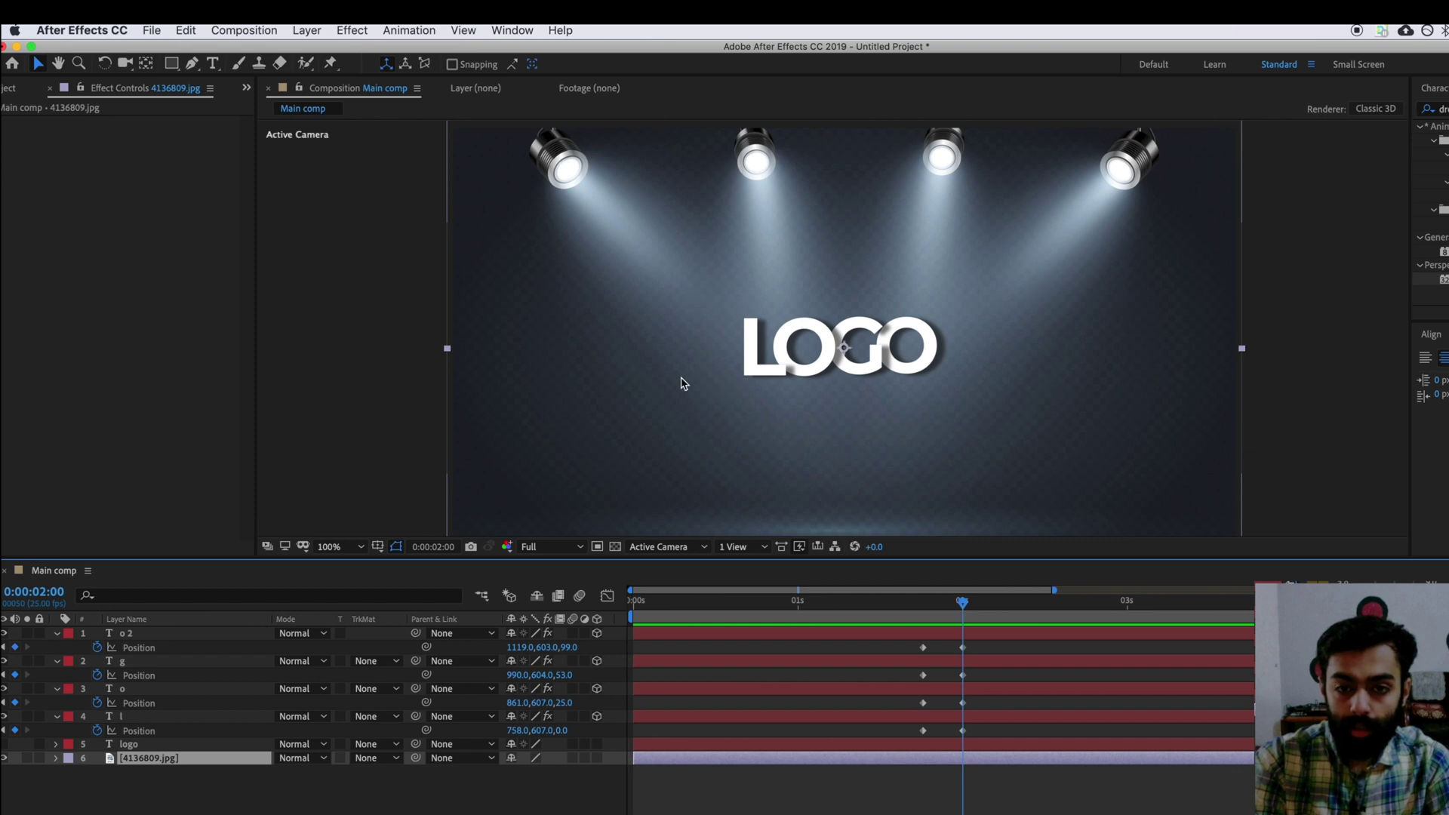
left_click_drag(970, 608, 923, 604)
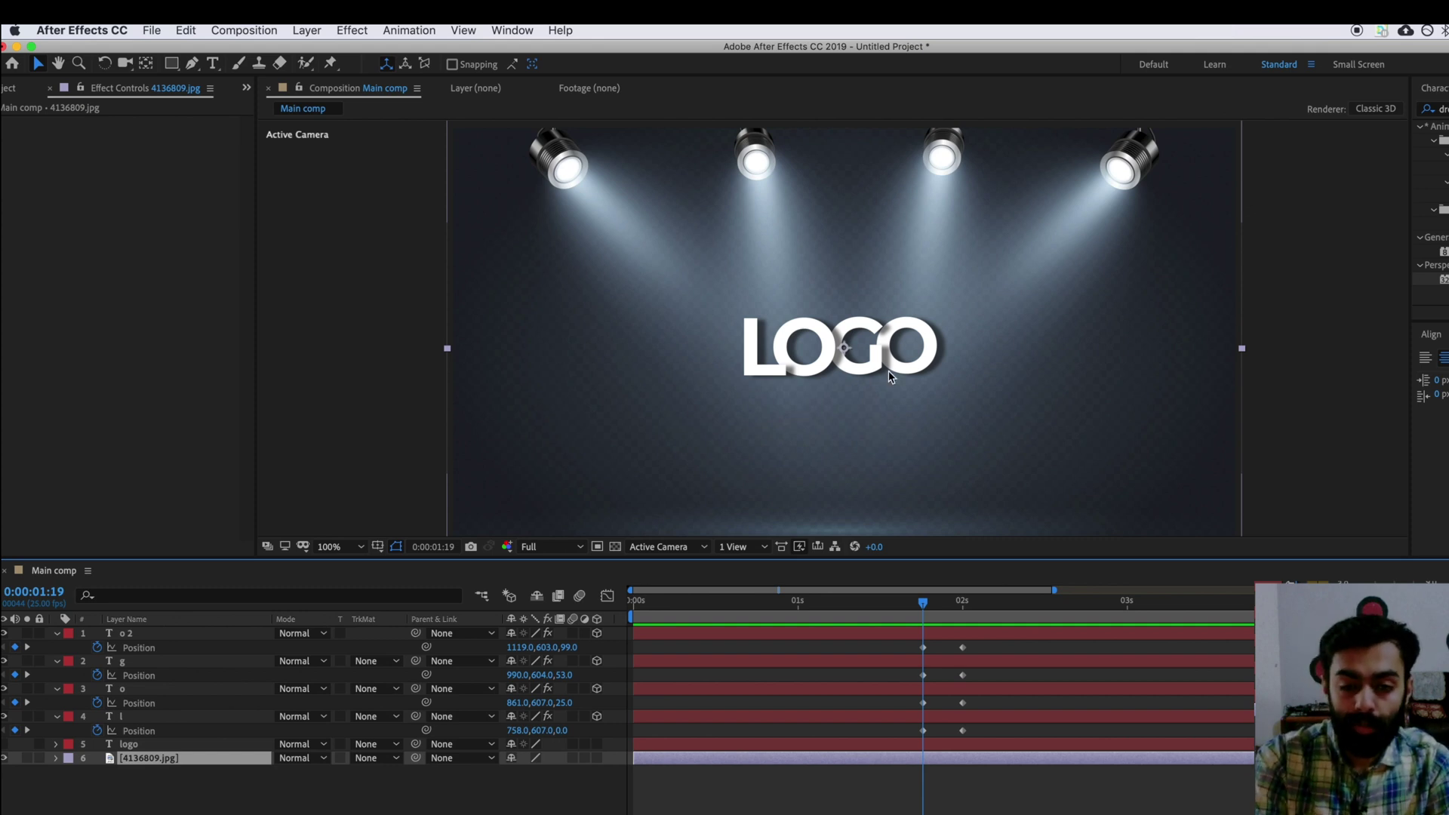
left_click(932, 635)
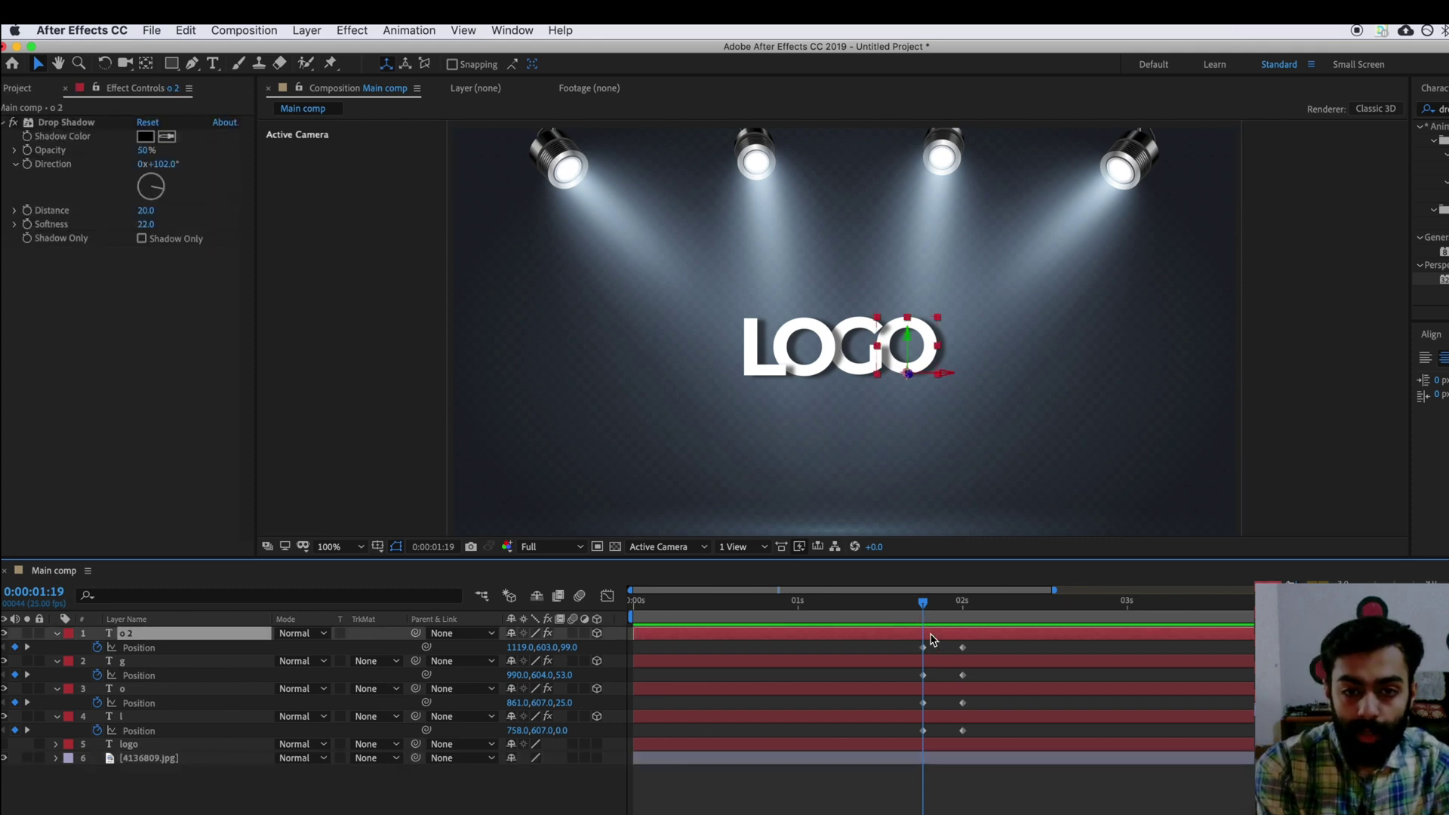
left_click(924, 647)
key("shift+Left")
key("shift+Left")
key("shift+Left")
key("shift+Left")
key("shift+Left")
key("shift+Left")
key("shift+Left")
key("shift+Left")
key("shift+Left")
key("shift+Left")
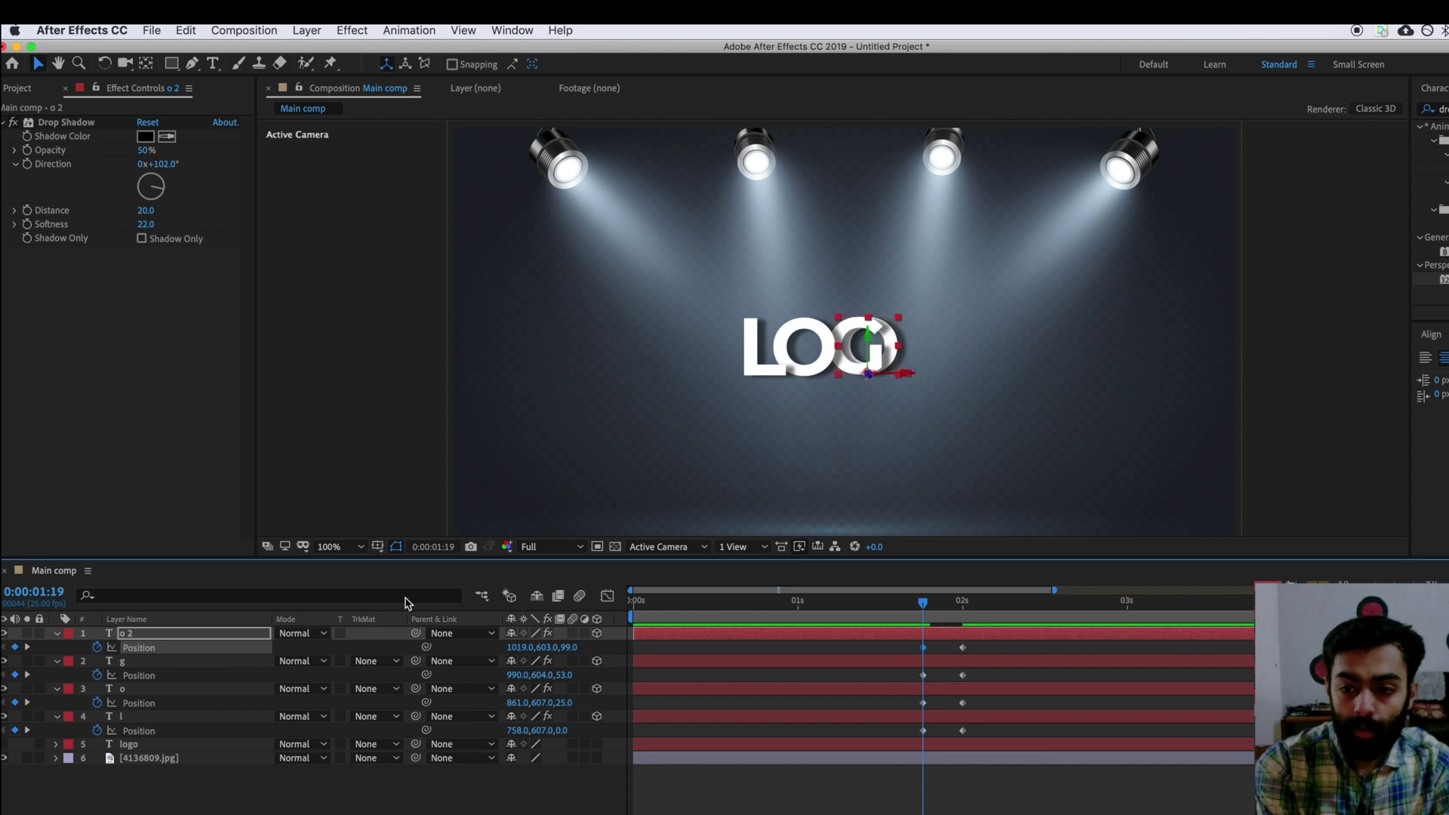
Show the proportional grid over the composition and nudge the o 2 layer left to X 975, near the vertical center line
left_click(378, 547)
left_click(427, 578)
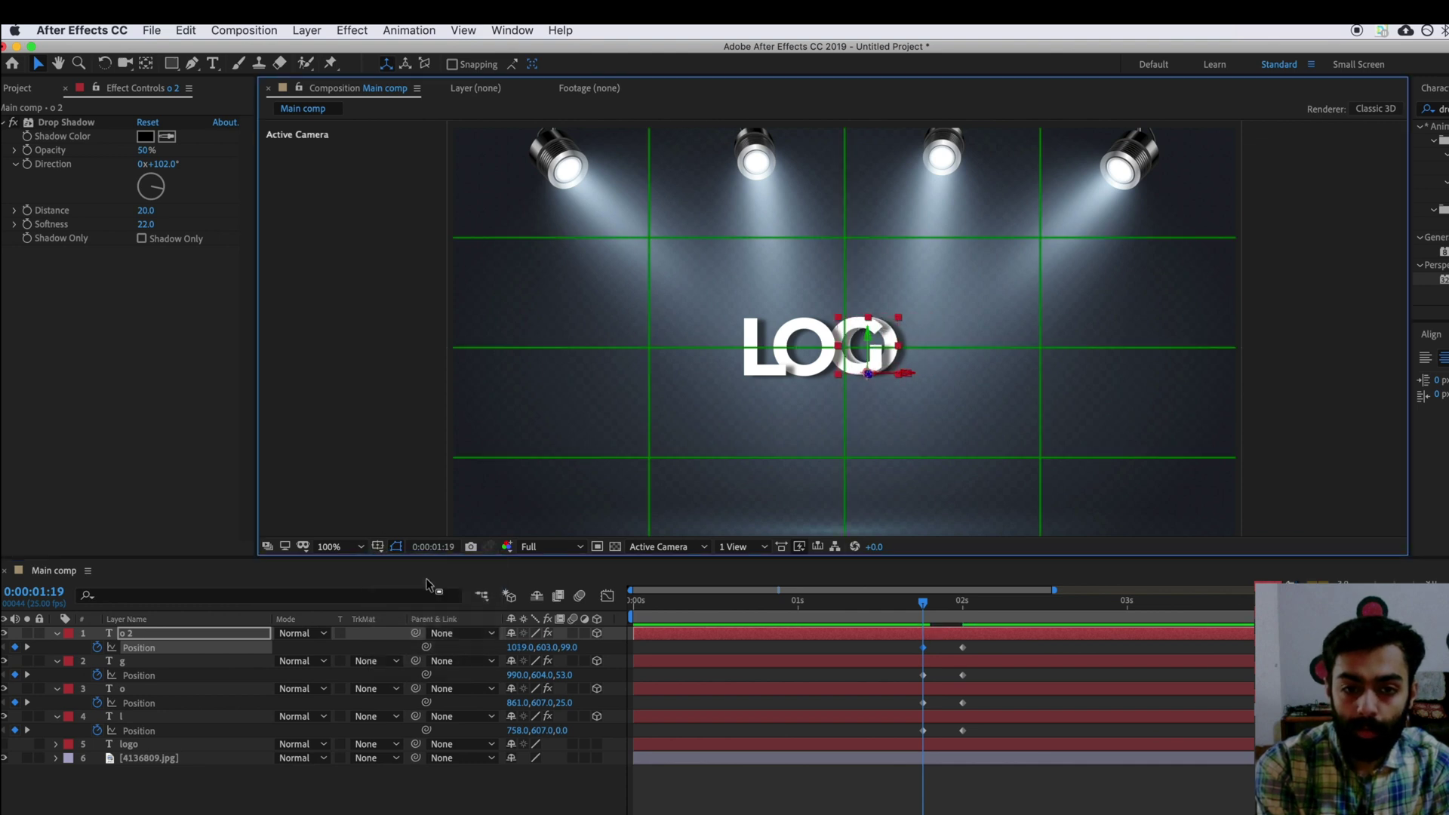
key("shift+Left")
key("shift+Left")
key("shift+Left")
key("shift+Left")
key("Left")
key("Left")
key("Left")
key("Left")
Shift the g layer 20 px left to X 970 at 0:00:01:19
left_click(186, 664)
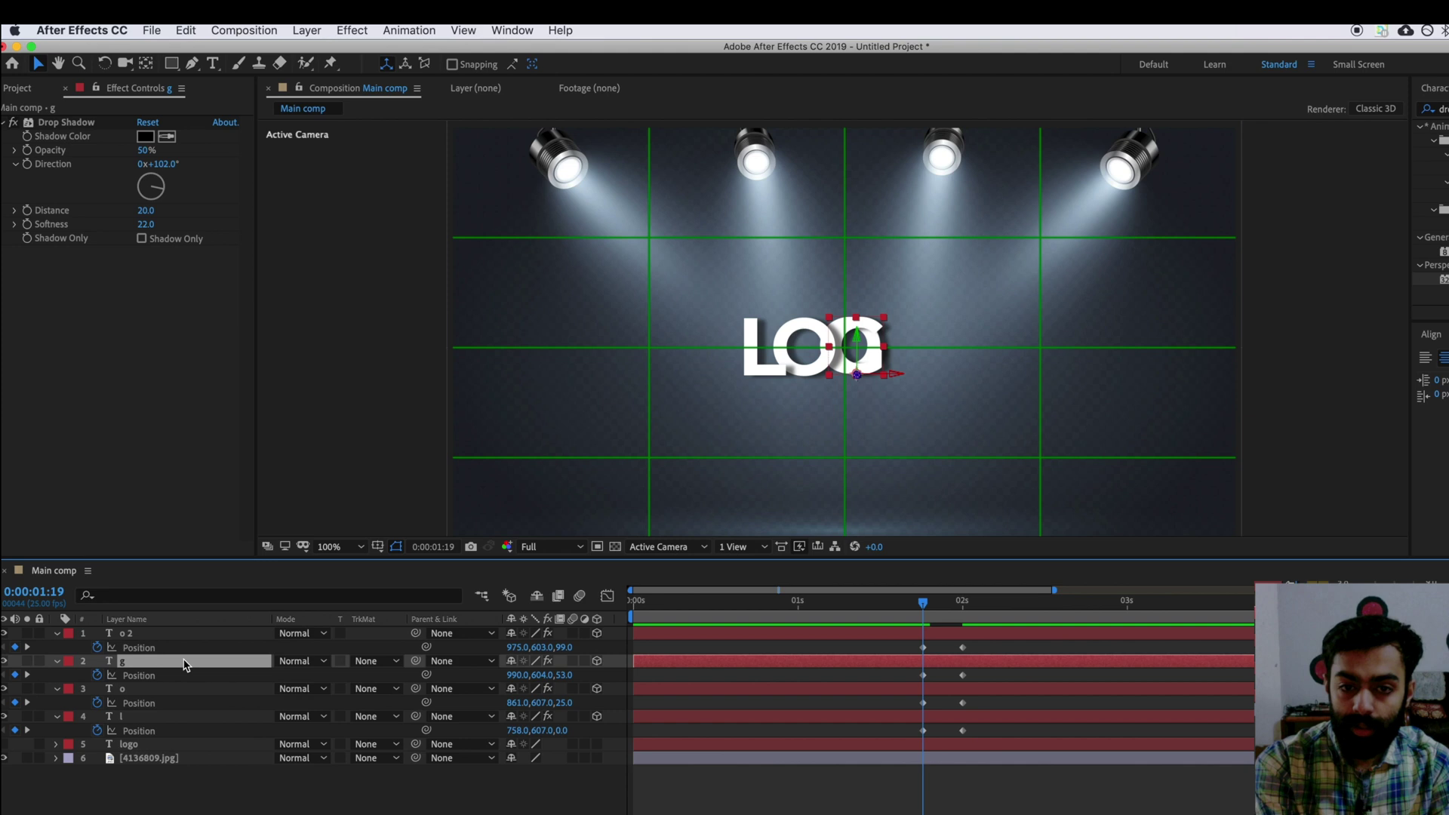
key("shift+Left")
key("shift+Left")
Shift the first o layer right to X 981 at 0:00:01:19 so it overlaps the other letters at the center
left_click(155, 689)
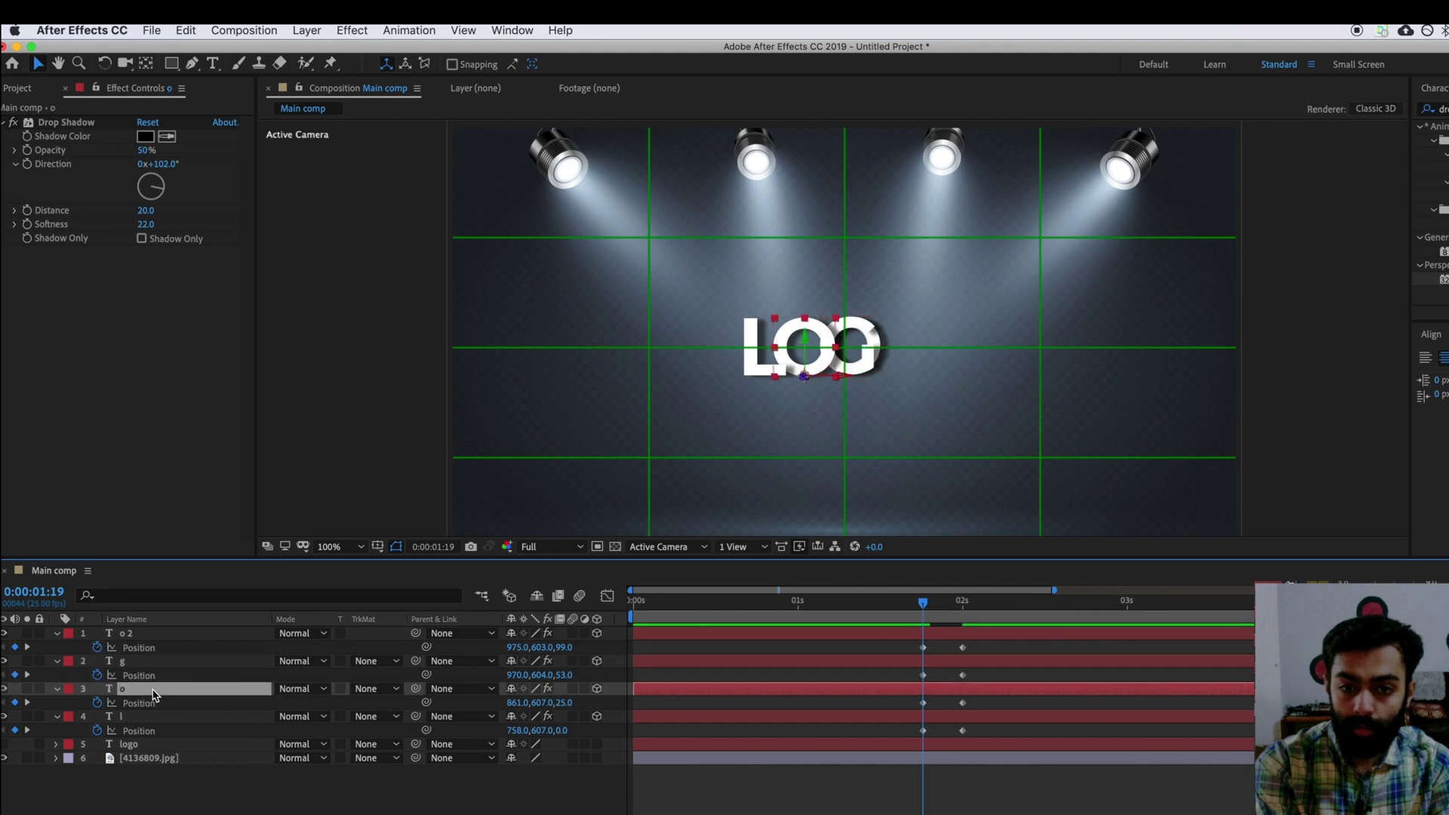
key("shift+Right")
key("shift+Right")
key("shift+Right")
key("shift+Right")
key("shift+Right")
key("shift+Right")
key("shift+Right")
key("shift+Right")
key("shift+Right")
key("shift+Right")
key("shift+Right")
key("shift+Right")
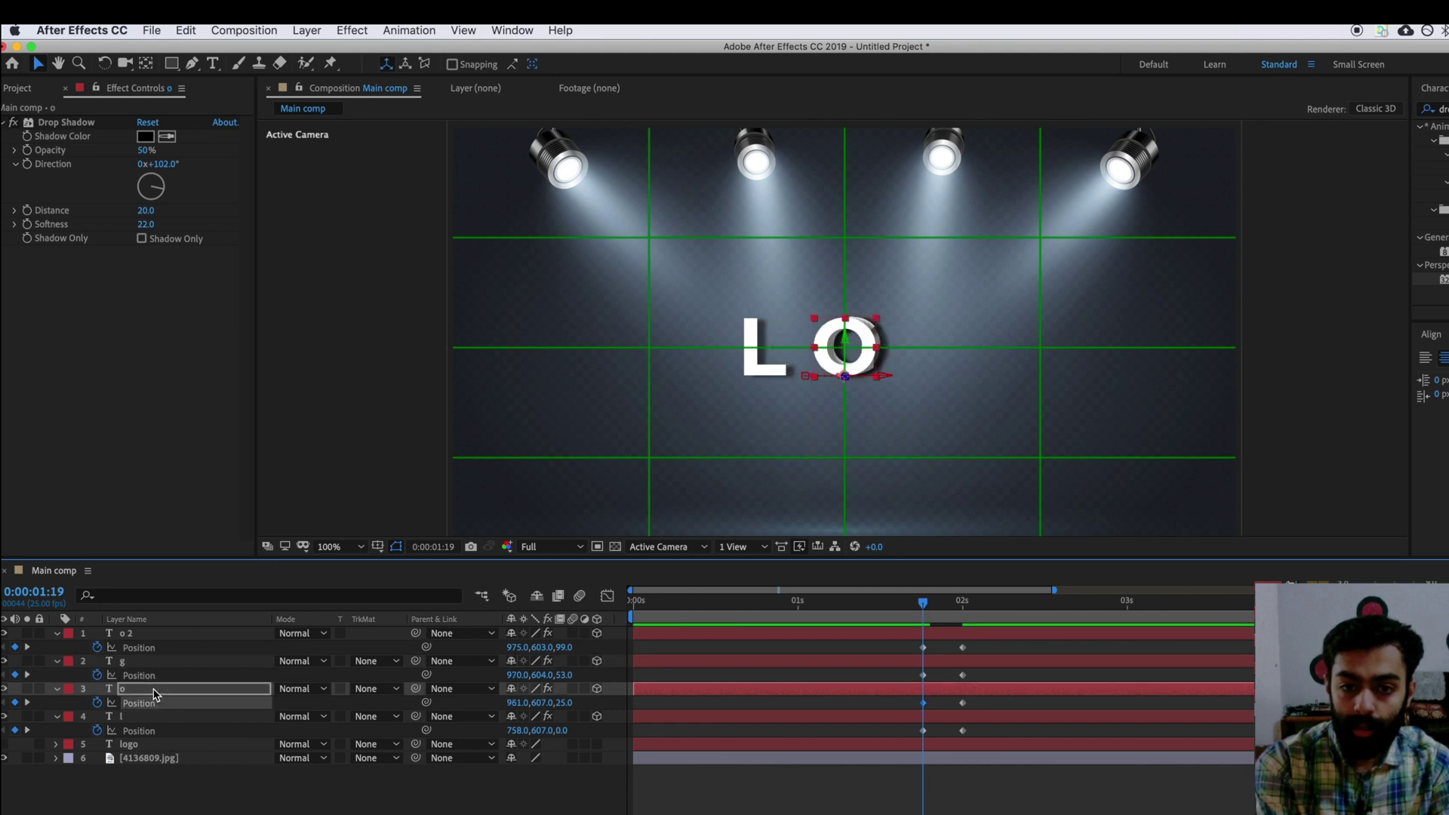
Shift the L layer 200 px right to X 958 at 0:00:01:19, onto the vertical center line
left_click(158, 717)
key("shift+Right")
key("shift+Right")
key("shift+Right")
key("shift+Right")
key("shift+Right")
key("shift+Right")
key("shift+Right")
key("shift+Right")
key("shift+Right")
key("shift+Right")
key("shift+Right")
key("shift+Right")
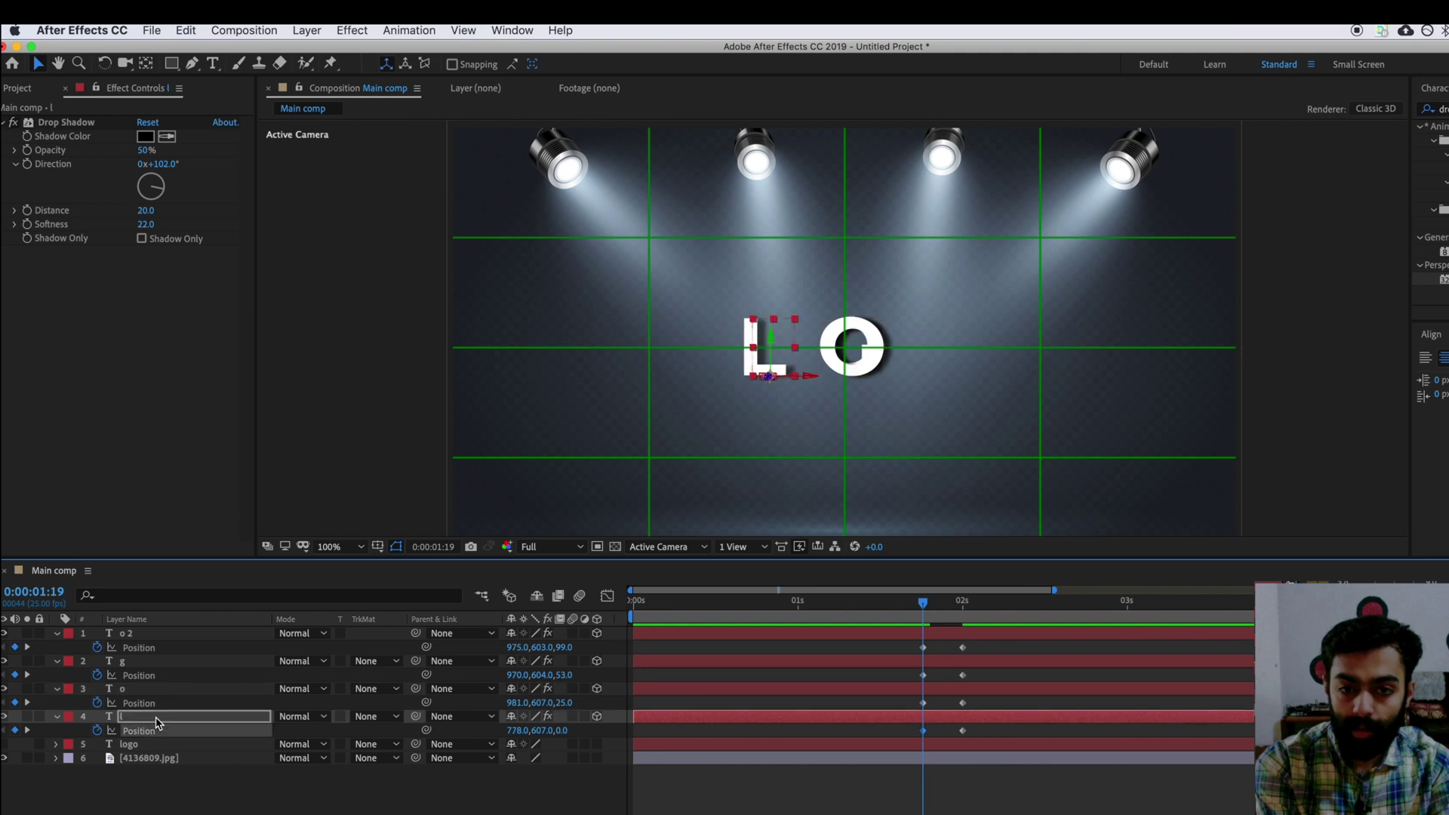
key("shift+Right")
key("shift+Right")
key("shift+Right")
key("shift+Right")
key("shift+Right")
key("shift+Right")
key("shift+Right")
key("shift+Right")
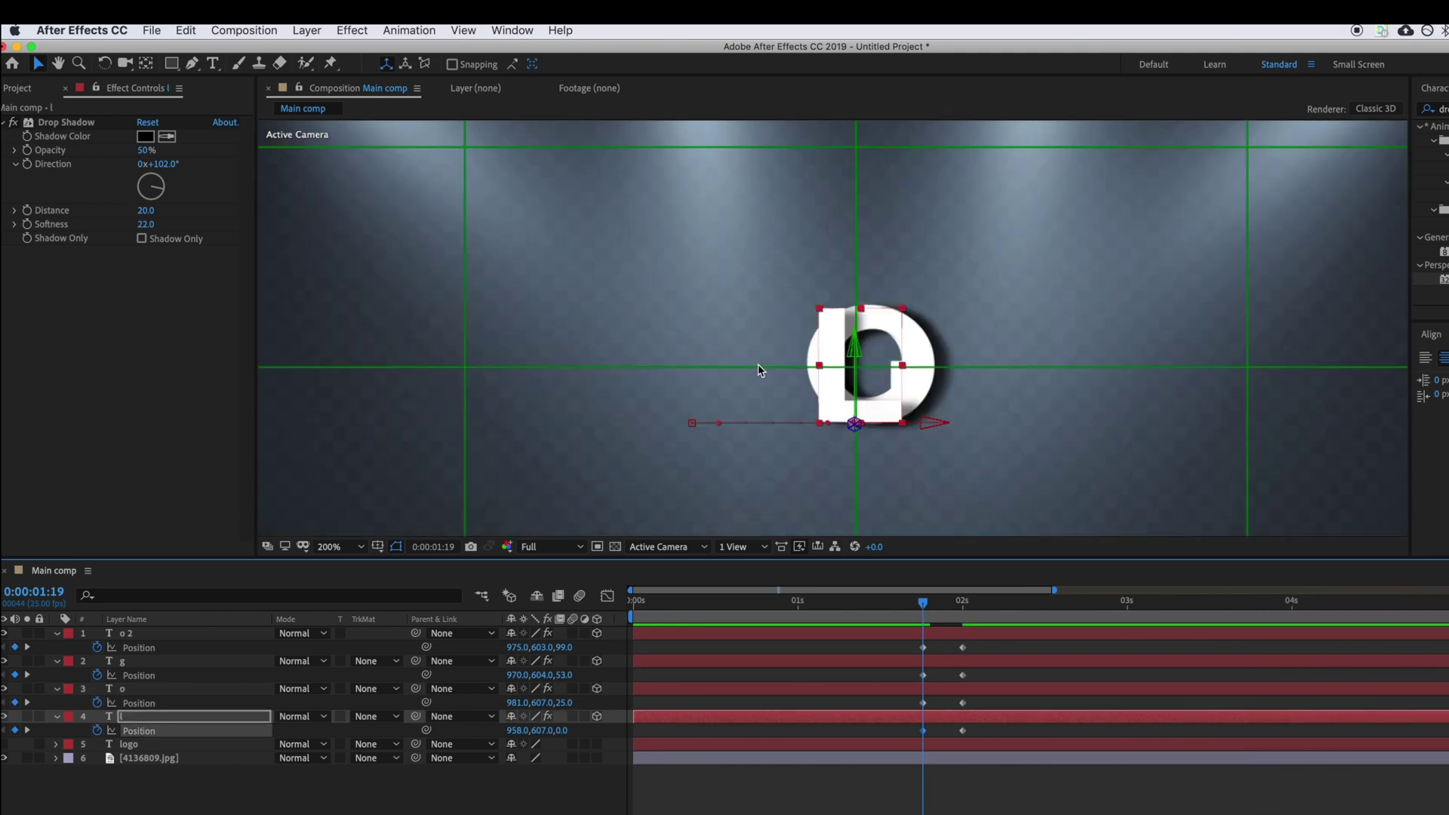
Hide the proportional grid over the composition
key("period")
key("comma")
key("comma")
key("period")
left_click(380, 549)
left_click(427, 578)
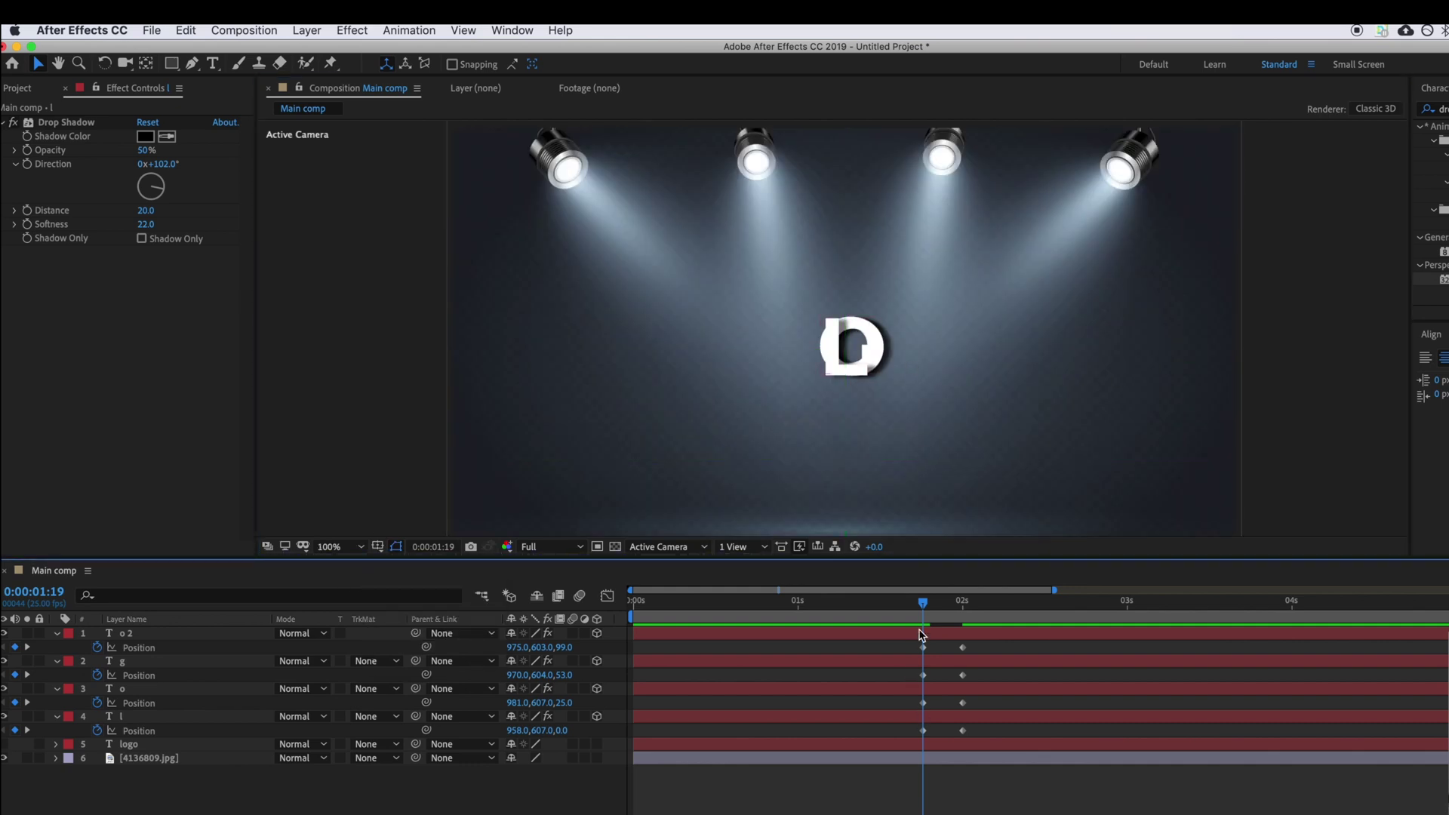
mouse_move(927, 611)
left_mouse_down()
mouse_move(967, 608)
mouse_move(927, 600)
left_mouse_up()
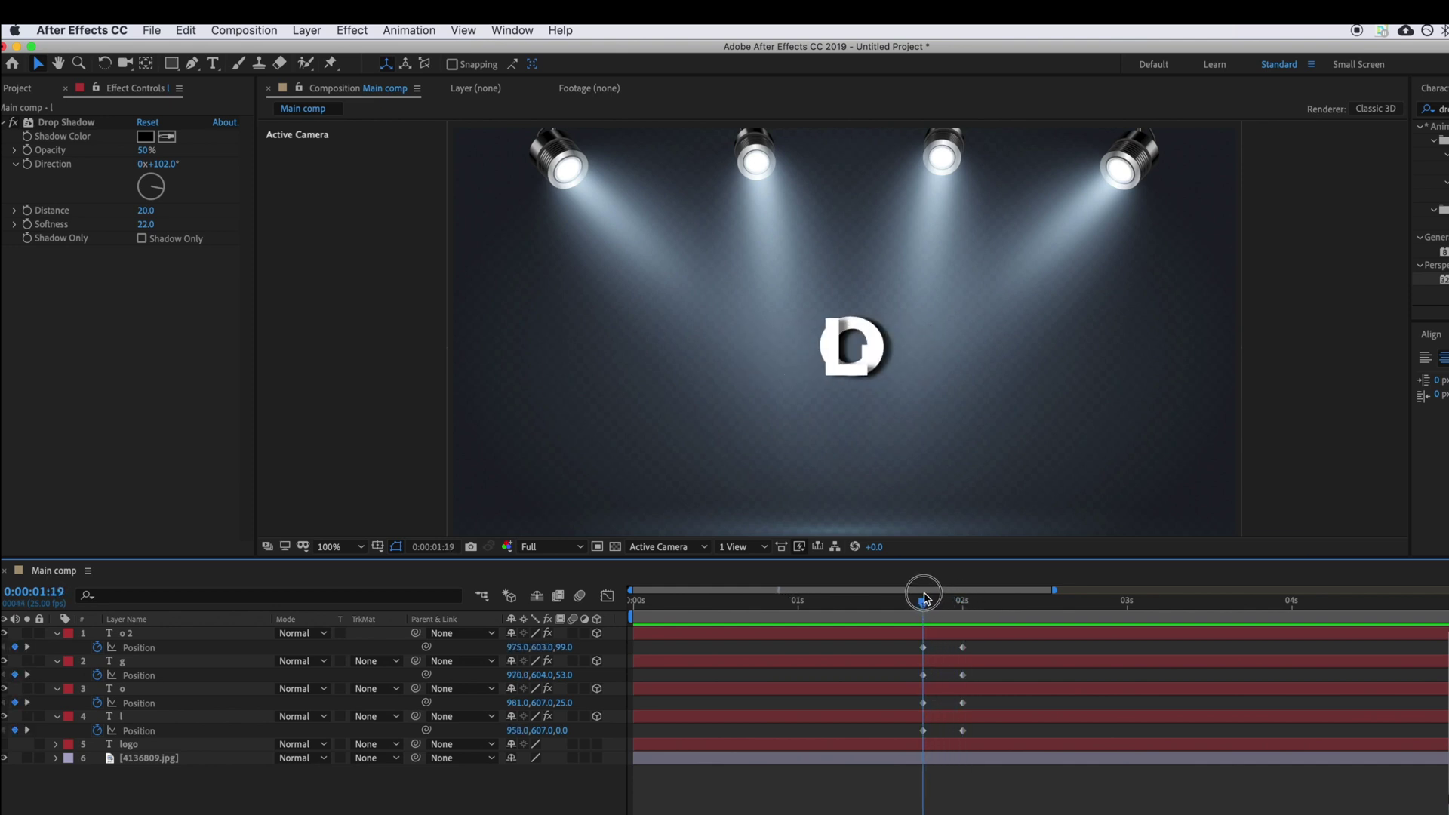
Create a one-node camera named Camera 1 with the 28mm preset and depth of field enabled
right_click(181, 803)
mouse_move(281, 699)
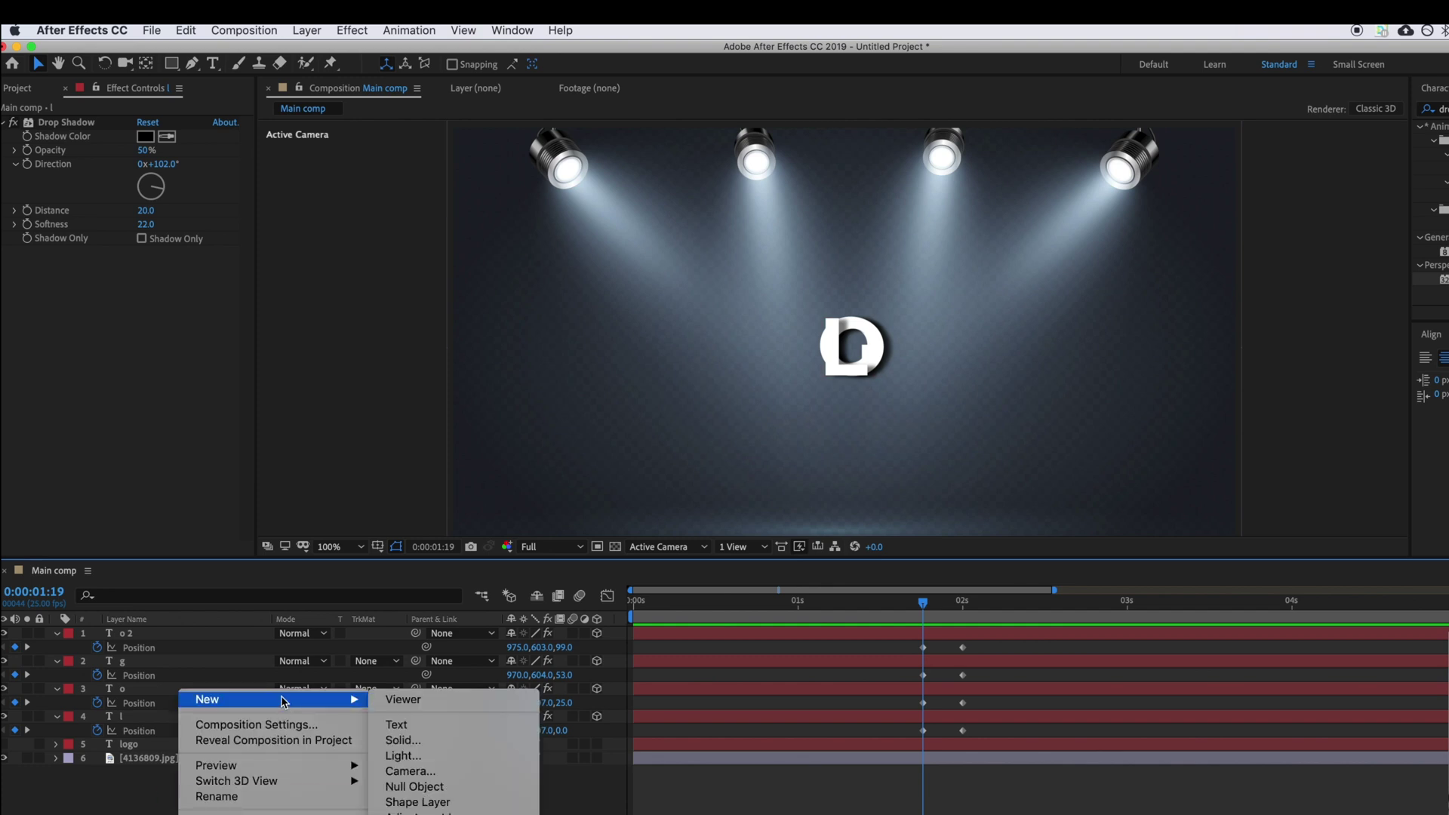
left_click(450, 772)
left_click(769, 313)
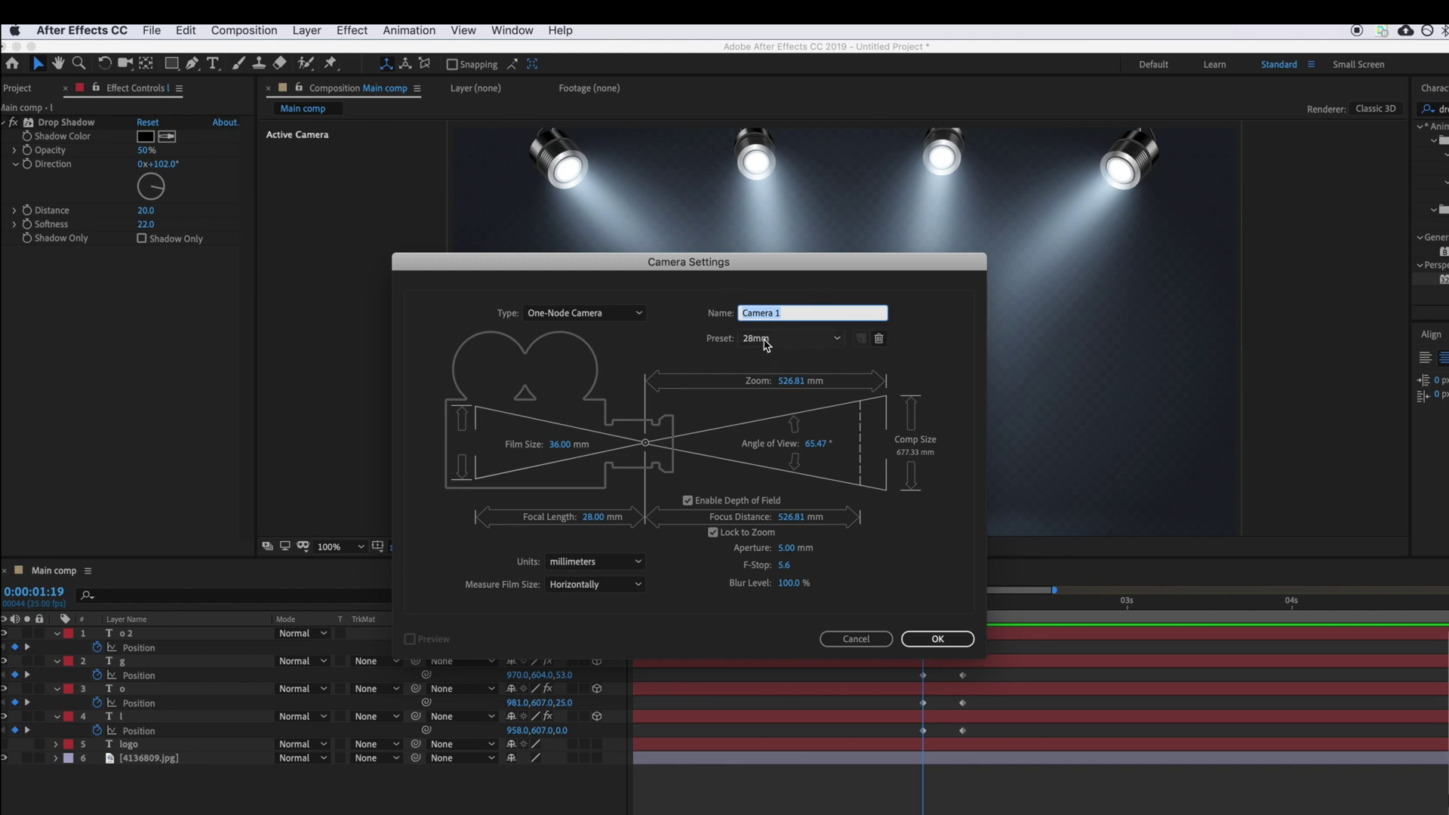
left_click(767, 341)
left_click(766, 341)
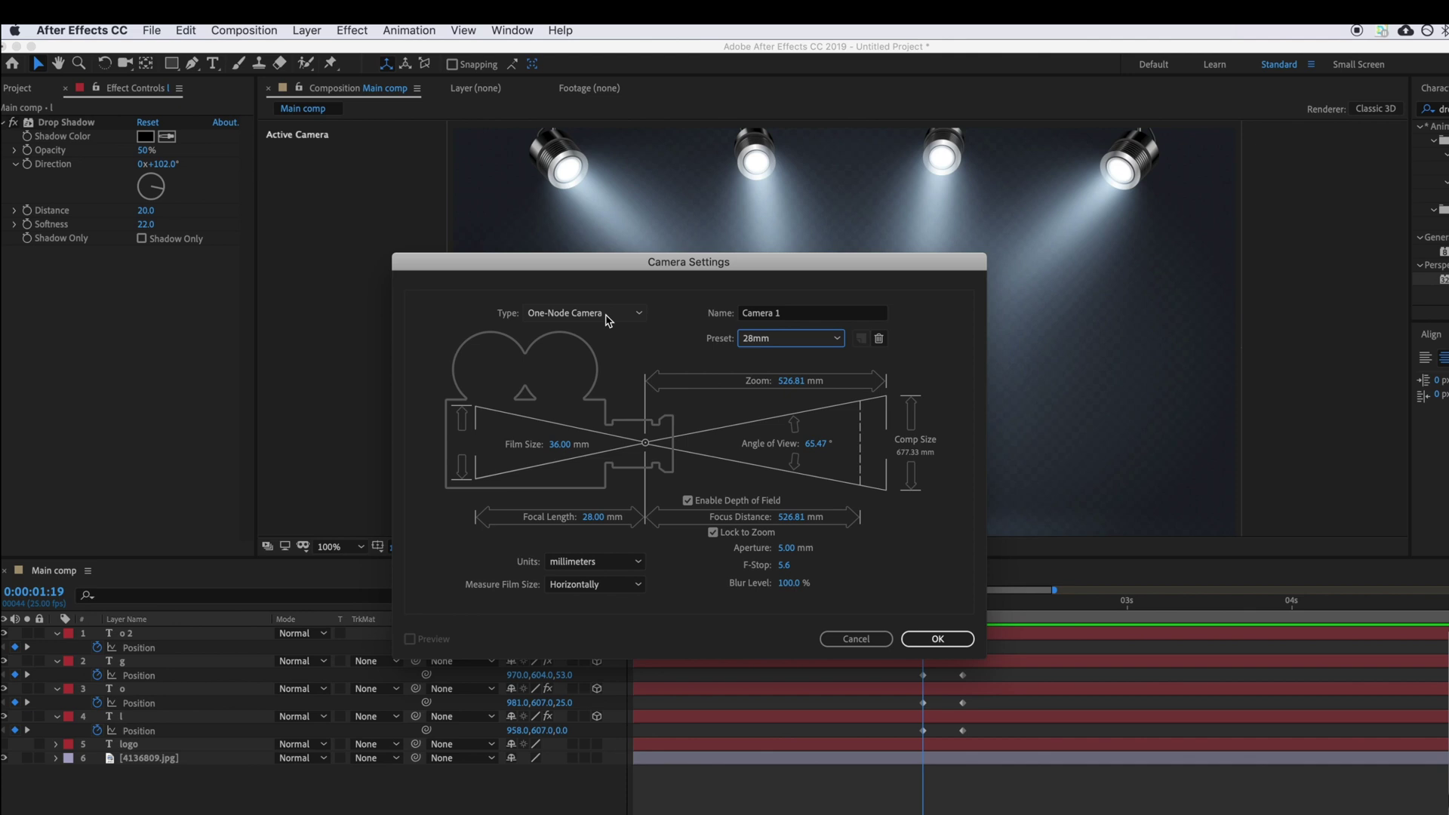
left_click(785, 566)
left_click(787, 585)
left_click(840, 598)
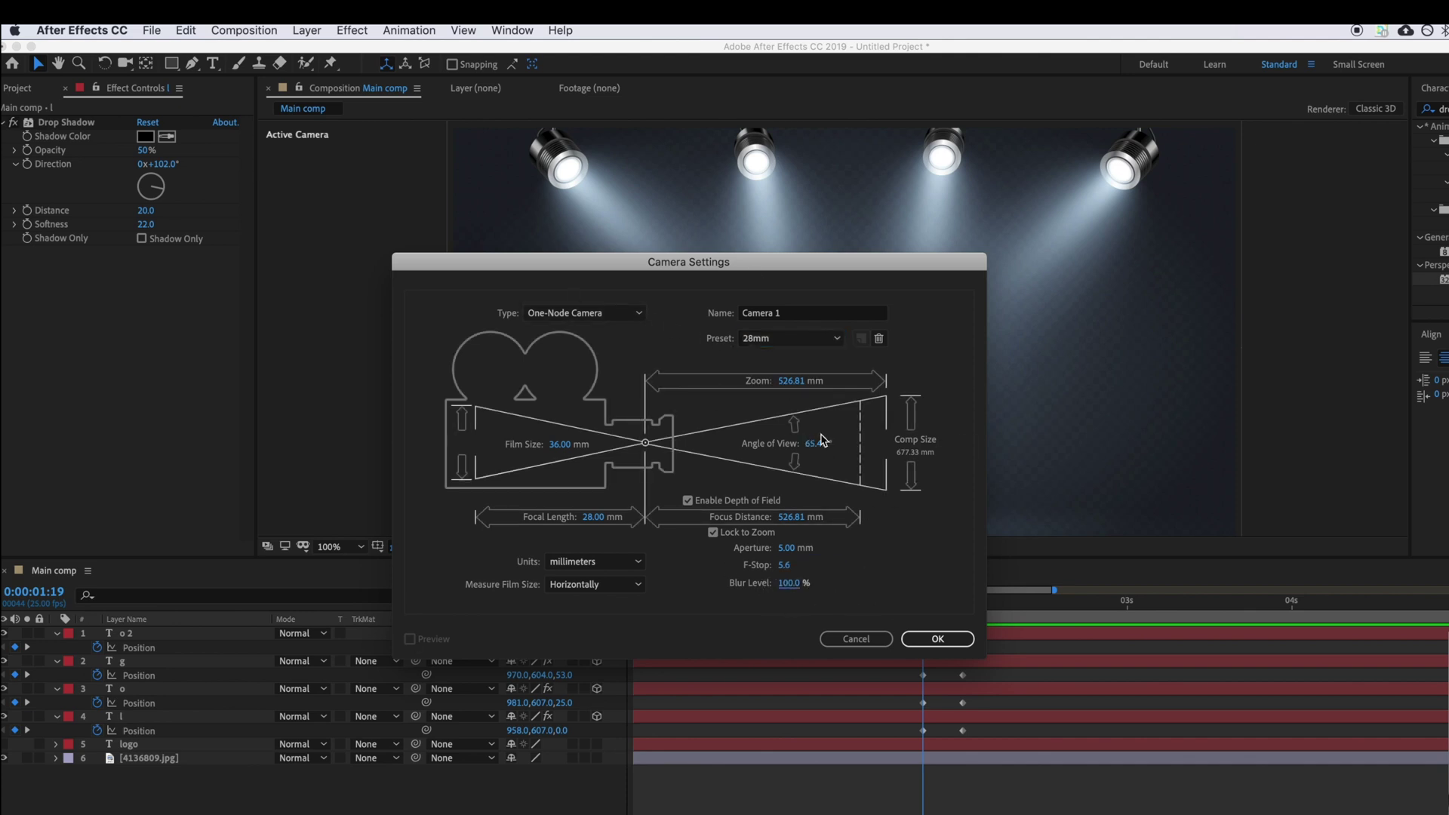
left_click(938, 639)
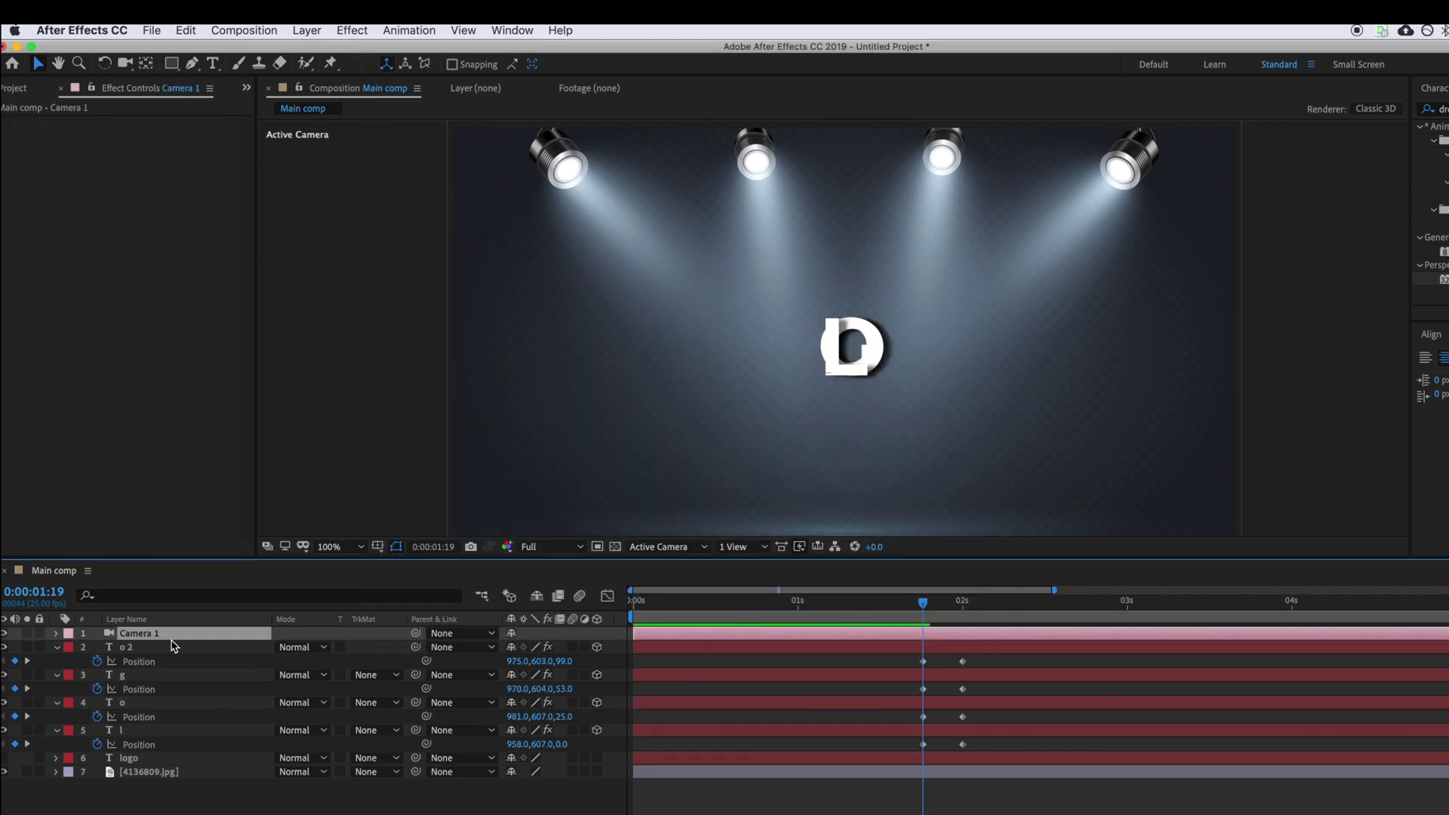
Split the composition viewer into two side-by-side views, Top and Active Camera, with the whole camera cone visible in the Top view
key("comma")
key("comma")
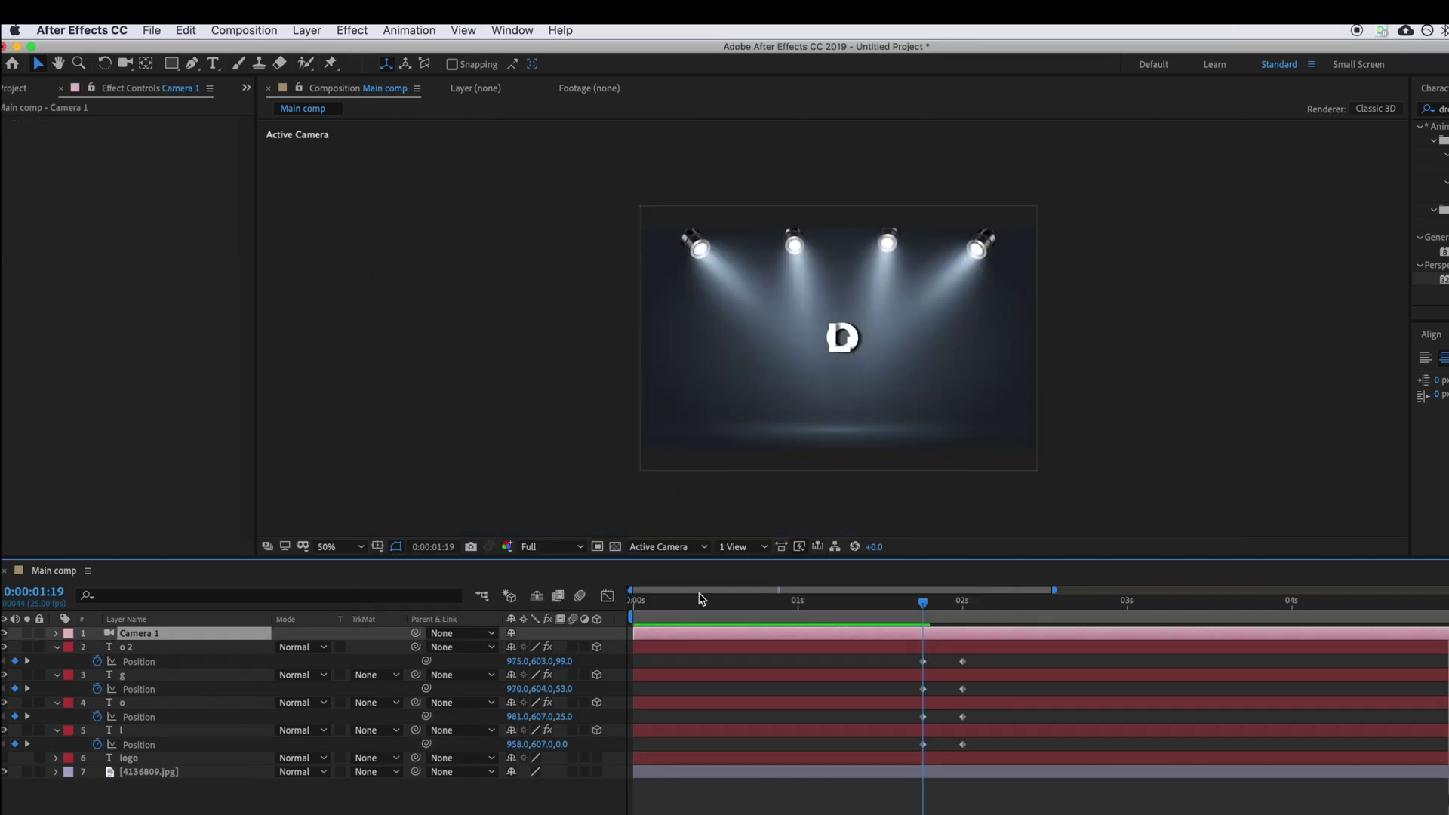
left_click(739, 547)
left_click(763, 580)
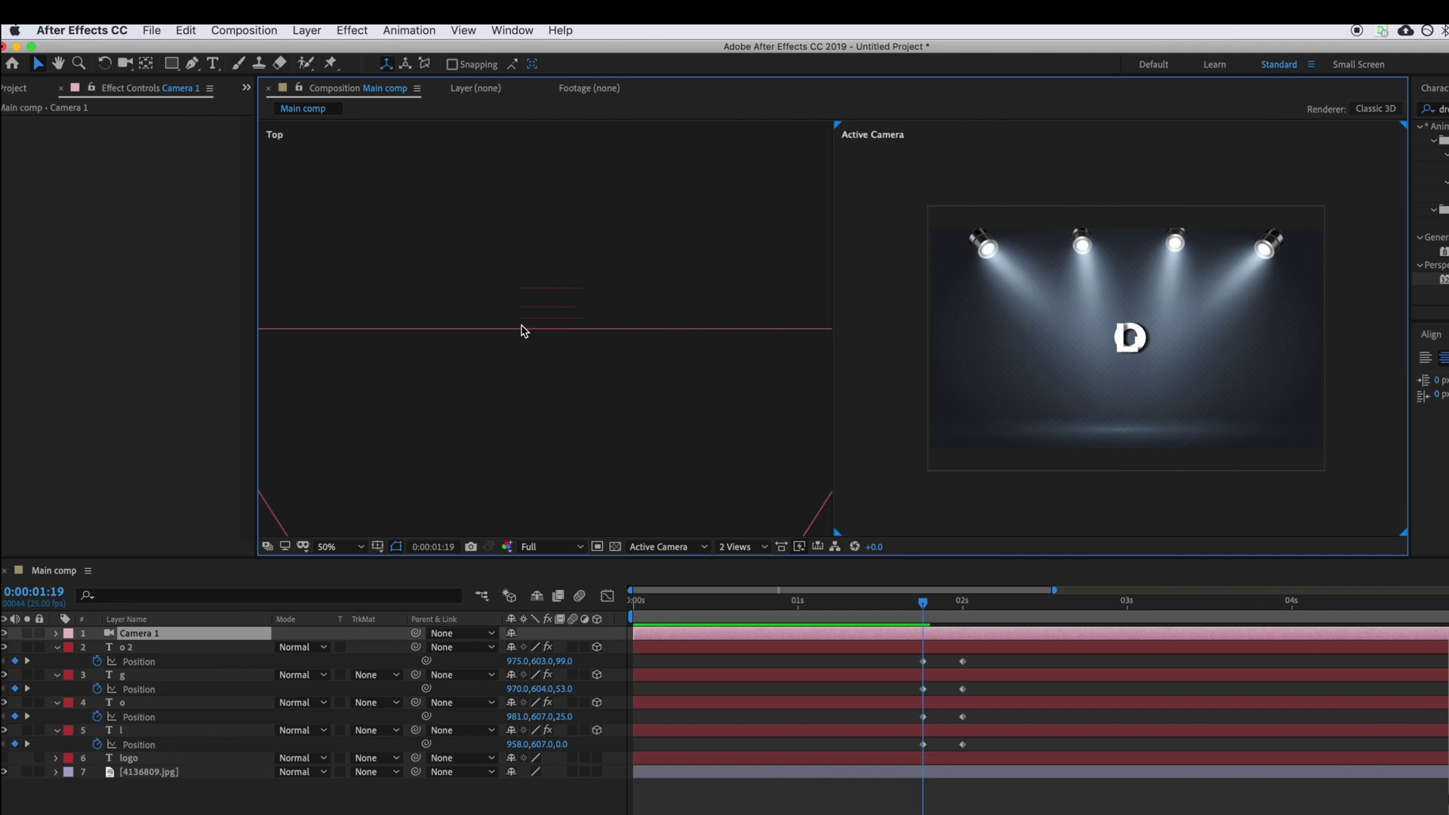
scroll(571, 338, "down", 3)
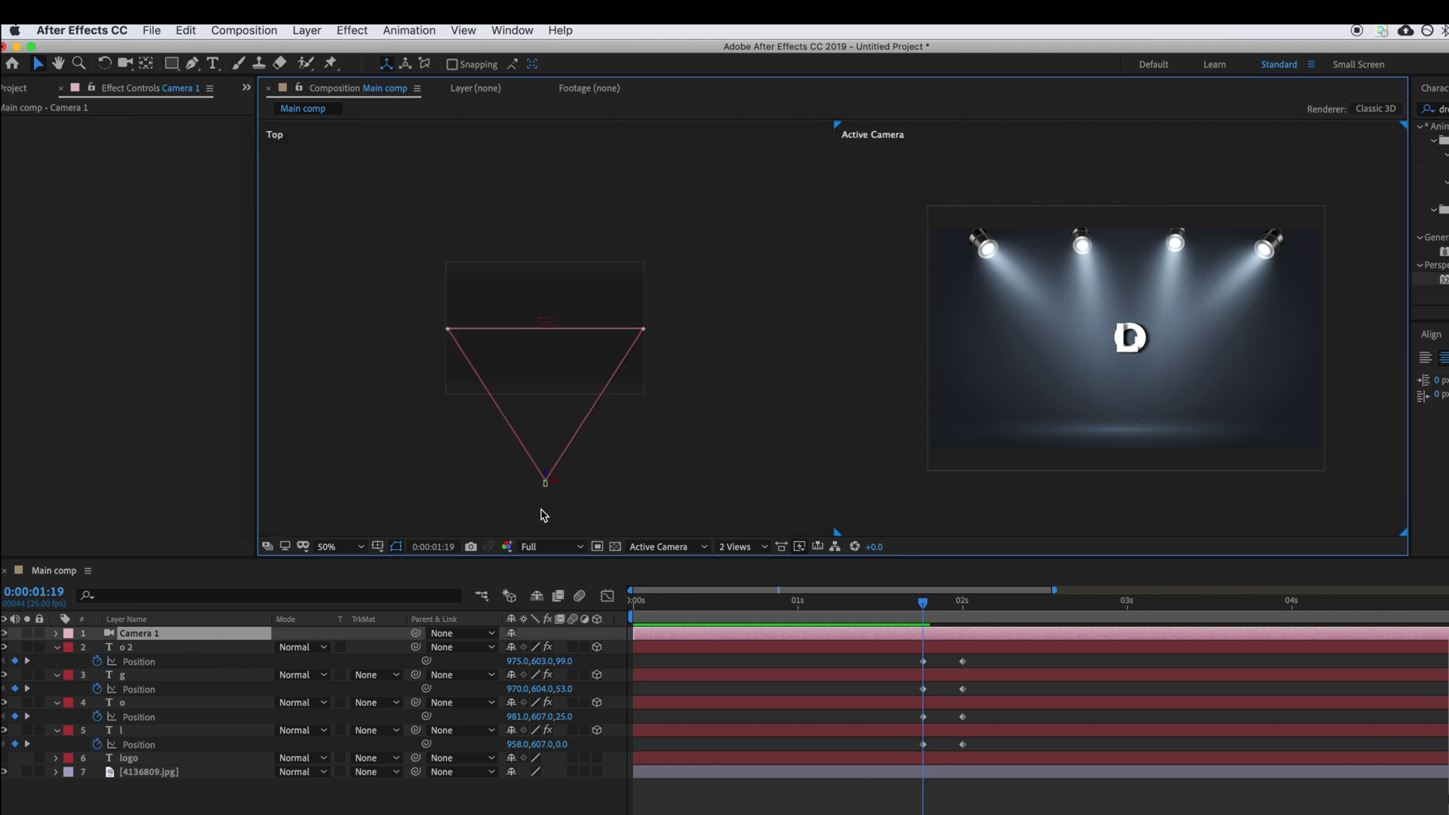
Enable Position keyframing on Camera 1 at 0:00:00:00
left_click(925, 605)
left_click_drag(925, 604, 614, 606)
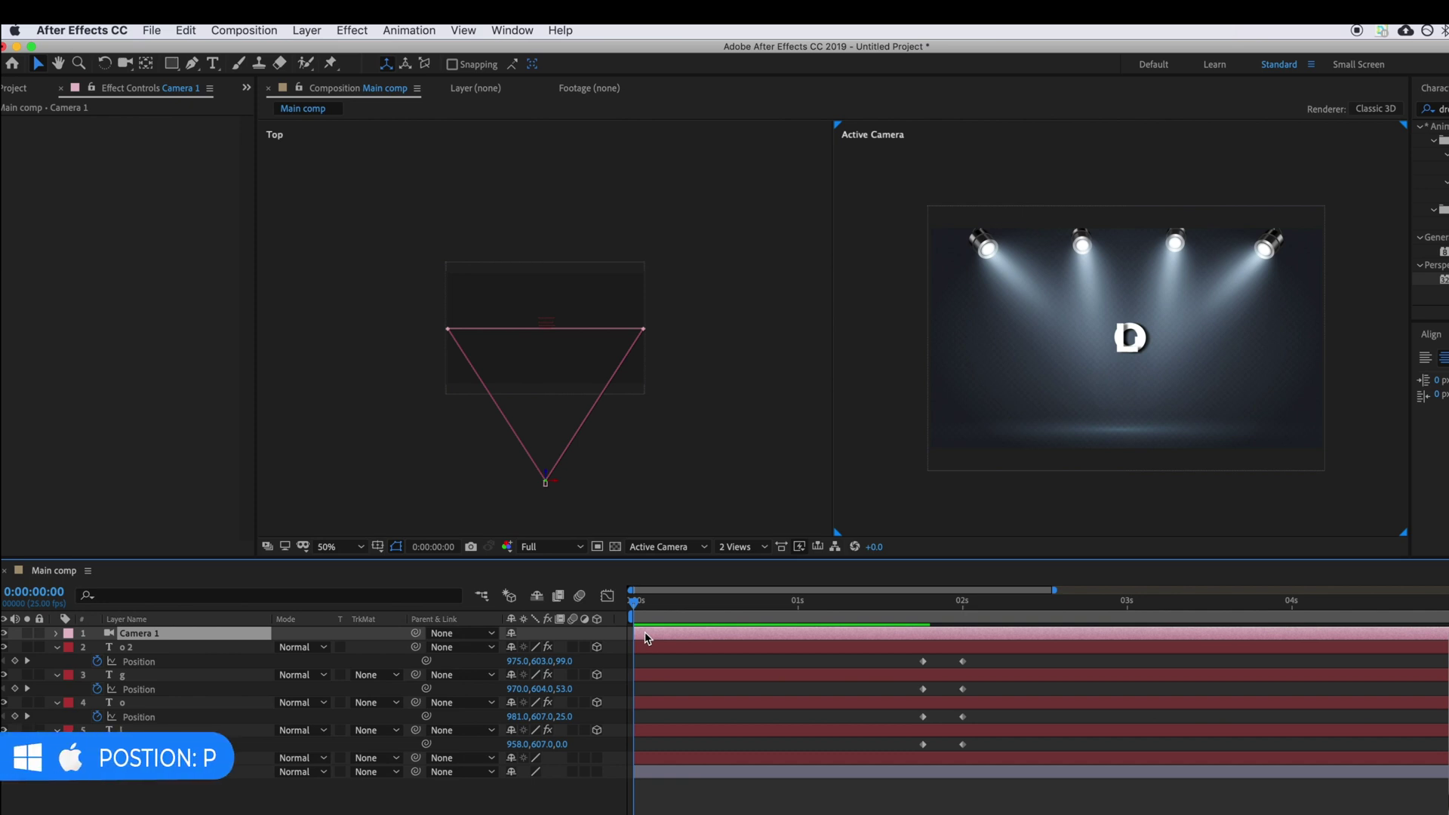
key("p")
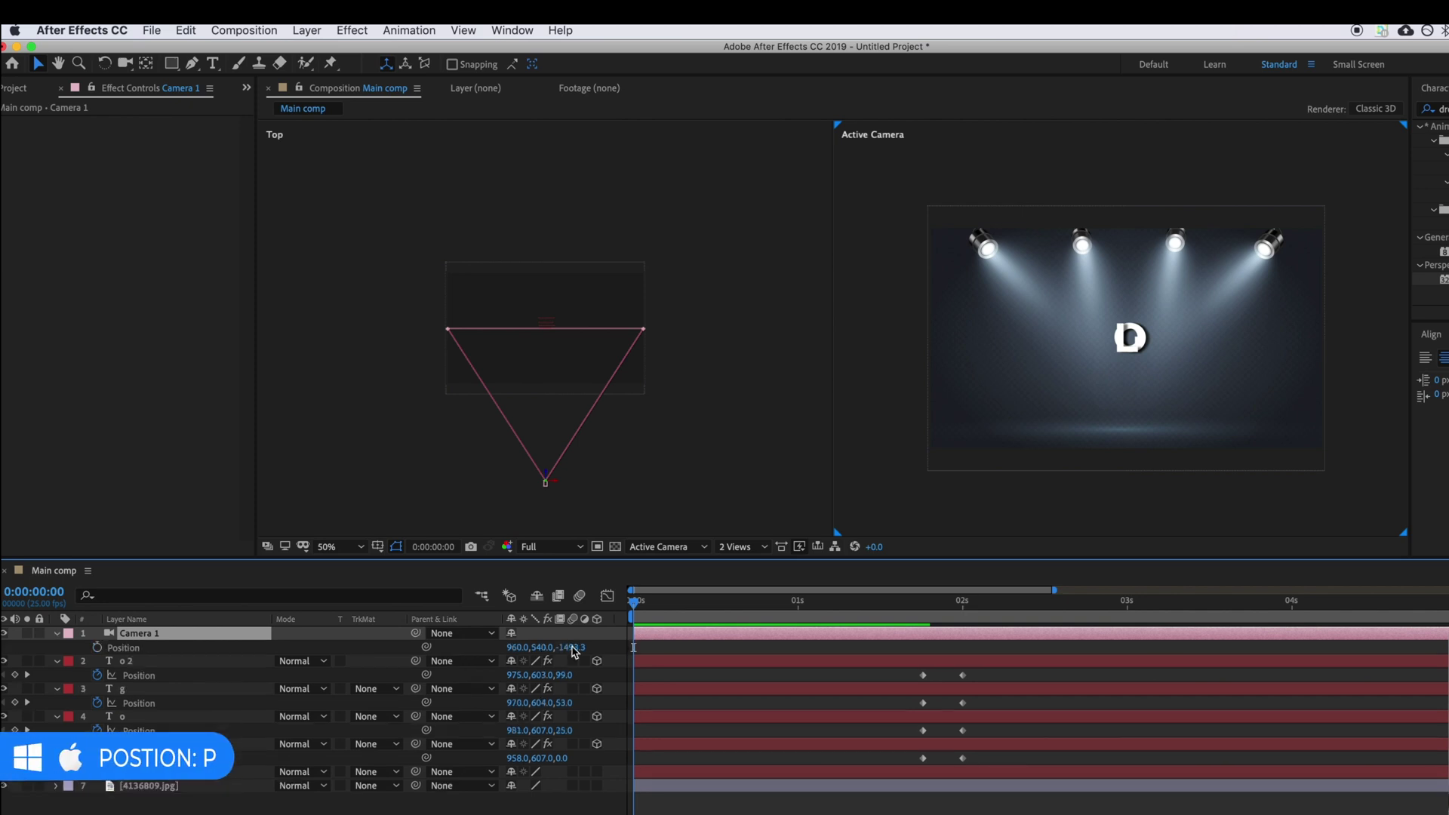
left_click(98, 648)
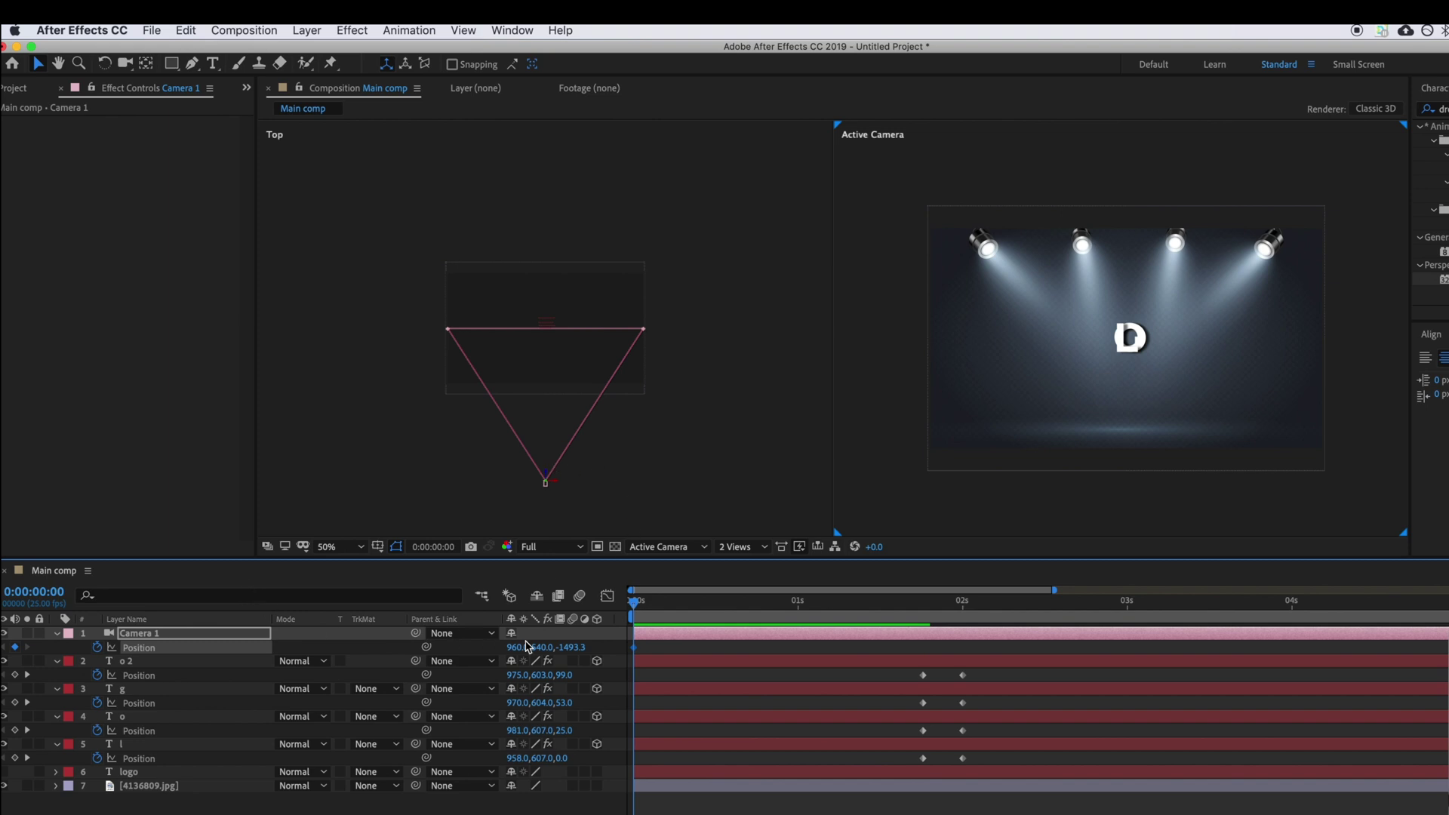
At 0:00:01:19, move Camera 1 forward toward the letters to Z -144.3
left_click_drag(649, 618, 922, 623)
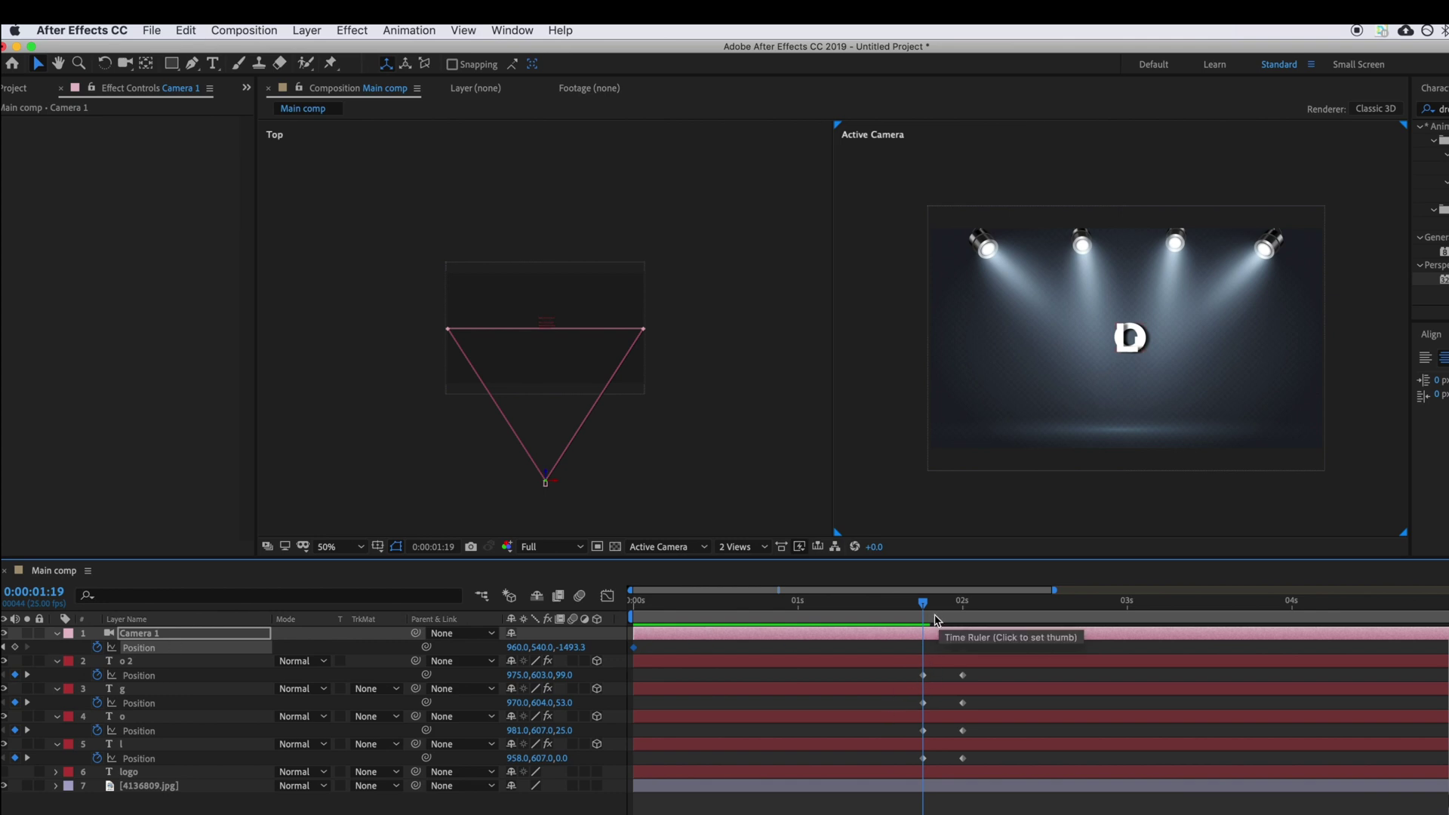
key("period")
left_click_drag(567, 647, 1027, 642)
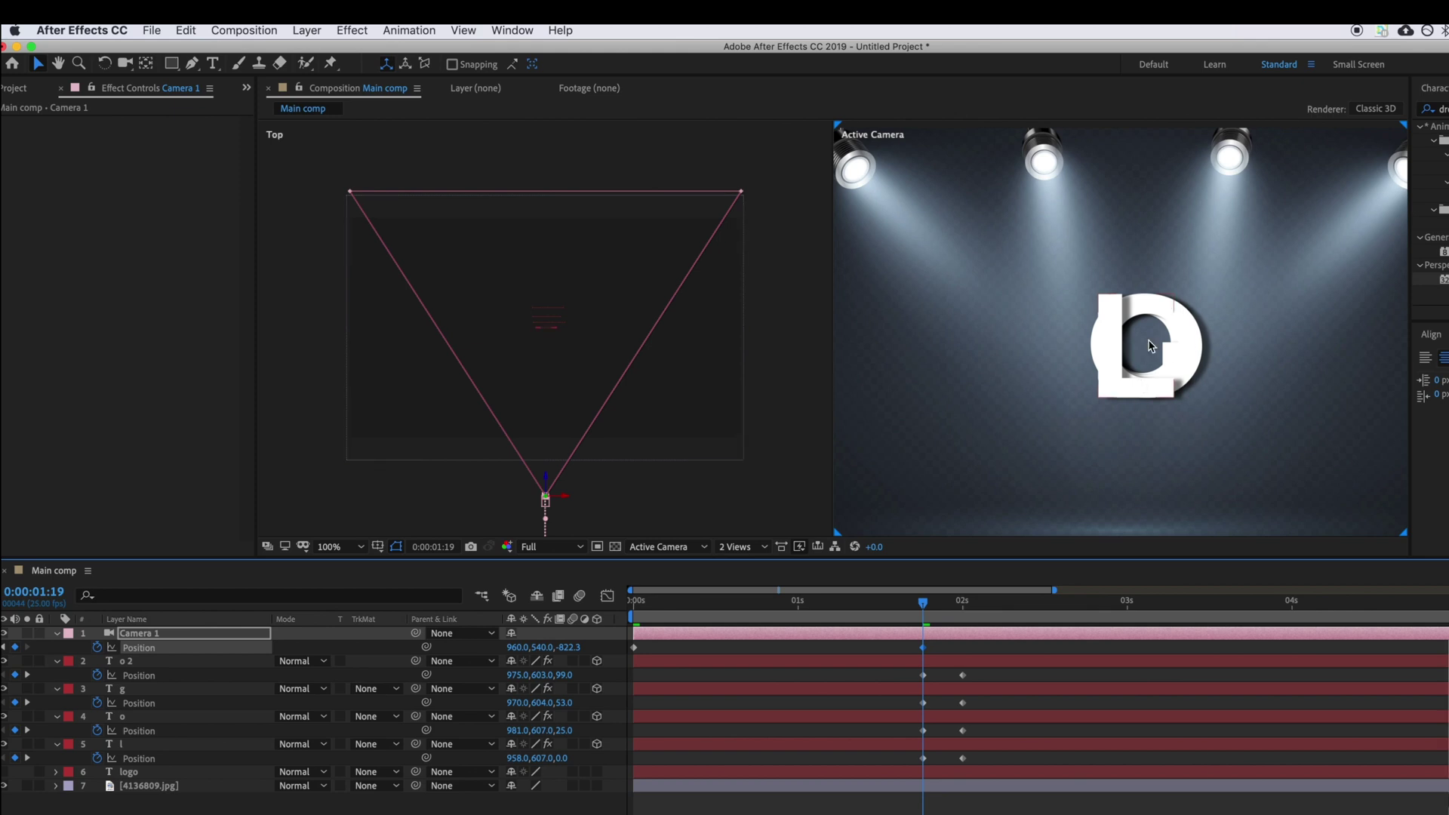
left_click_drag(569, 655, 1041, 597)
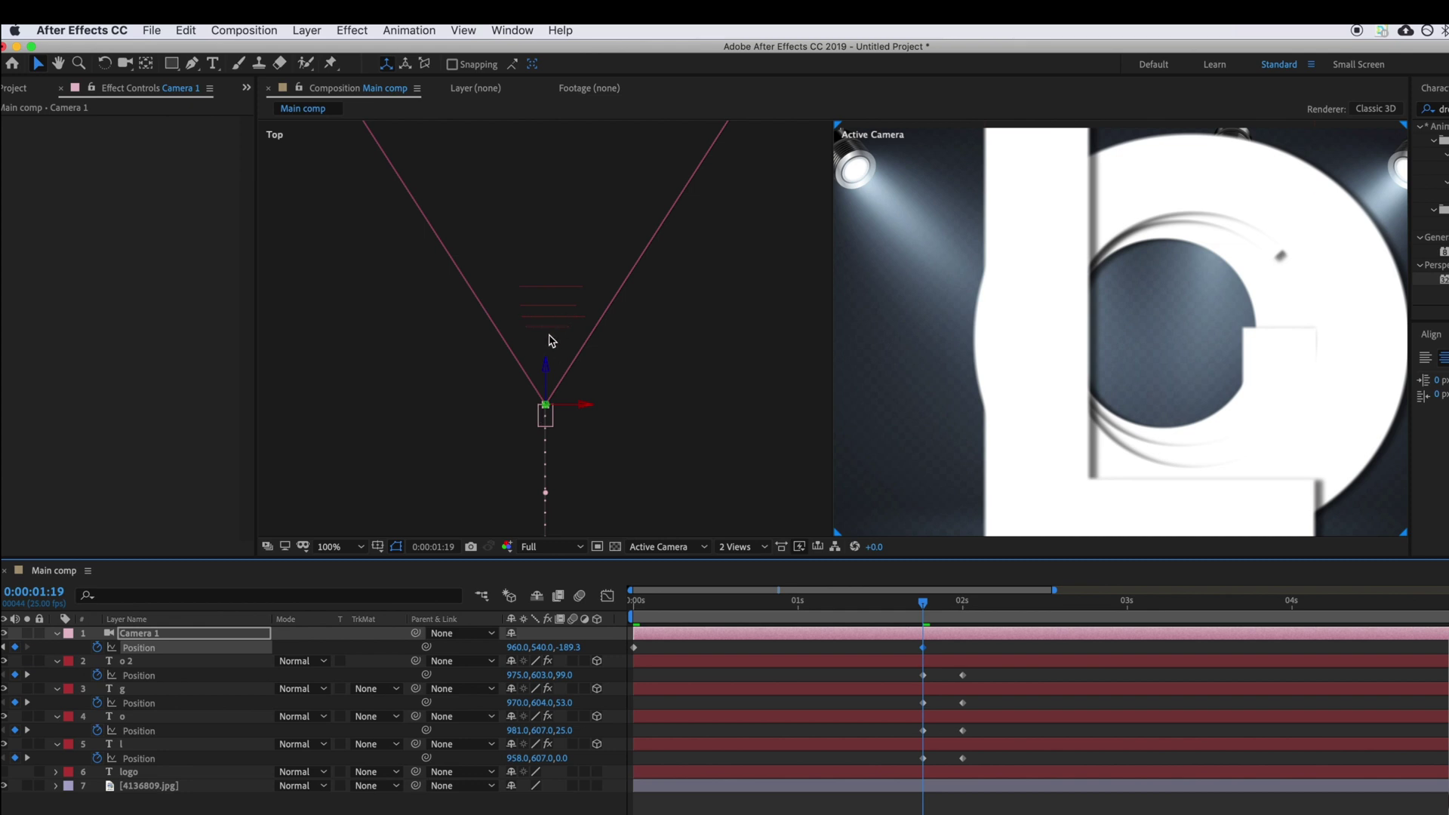
scroll(953, 352, "down", 3)
scroll(953, 352, "up", 3)
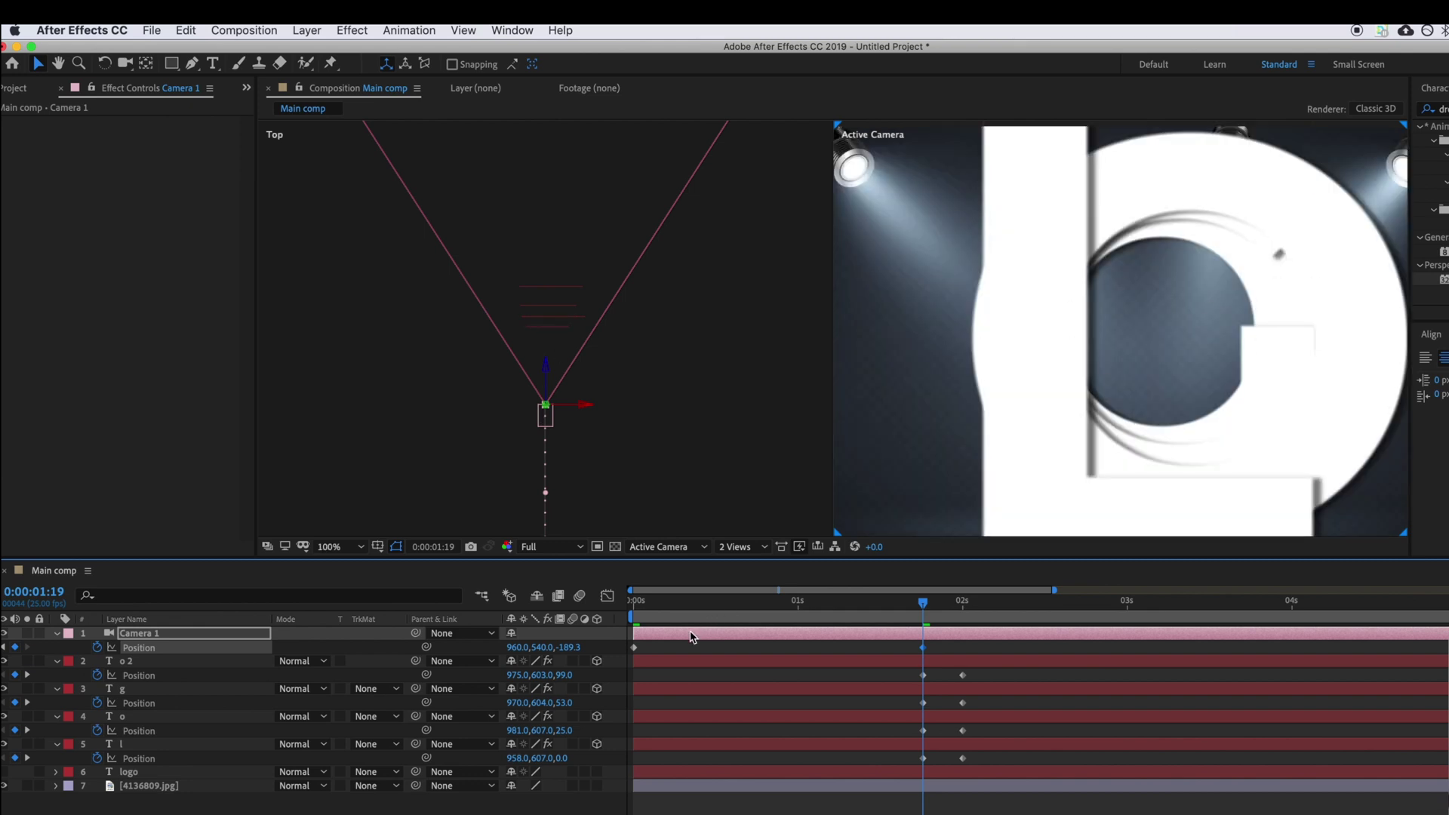
left_click_drag(569, 649, 604, 649)
scroll(561, 314, "up", 1)
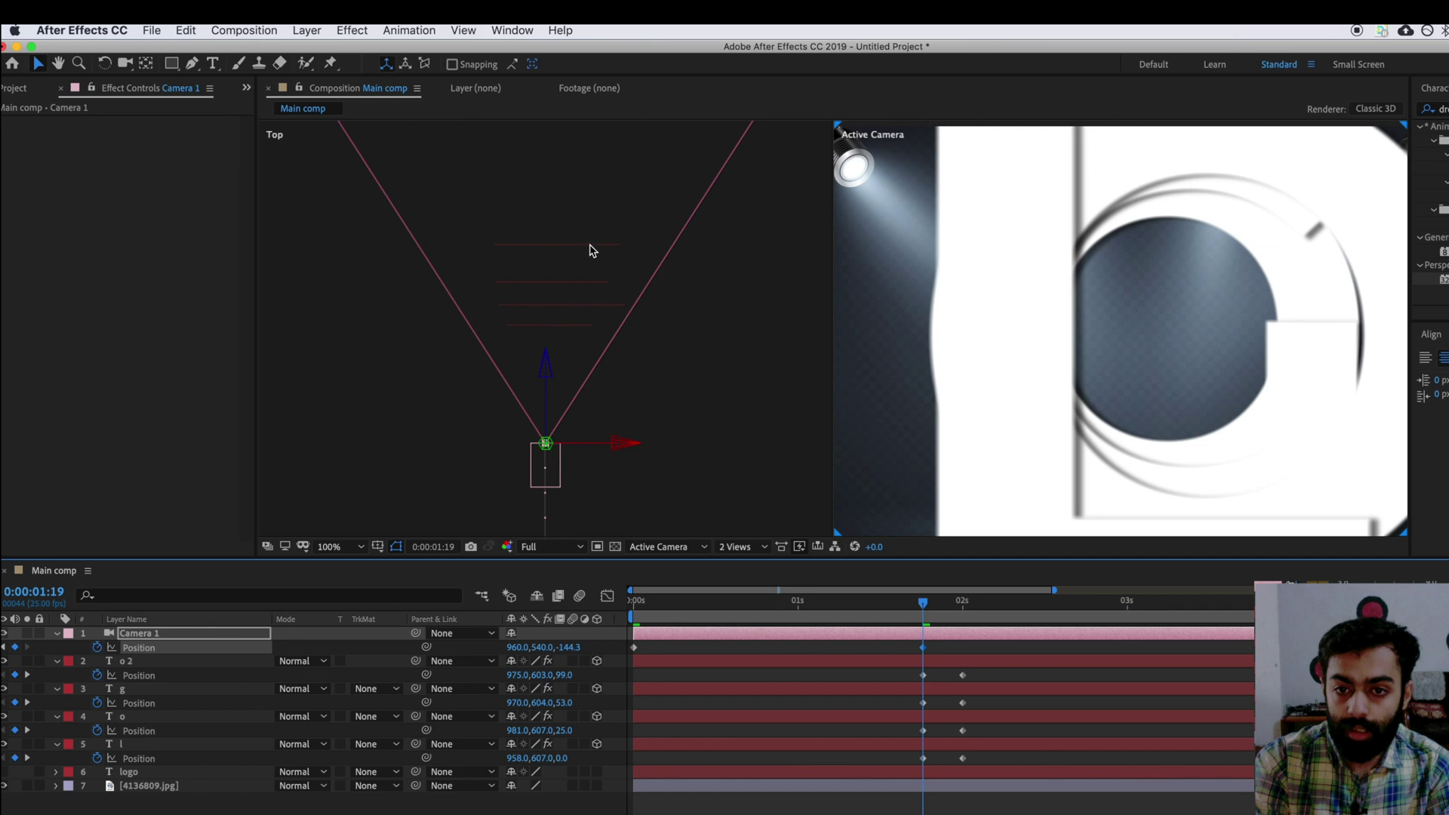
scroll(585, 347, "down", 3)
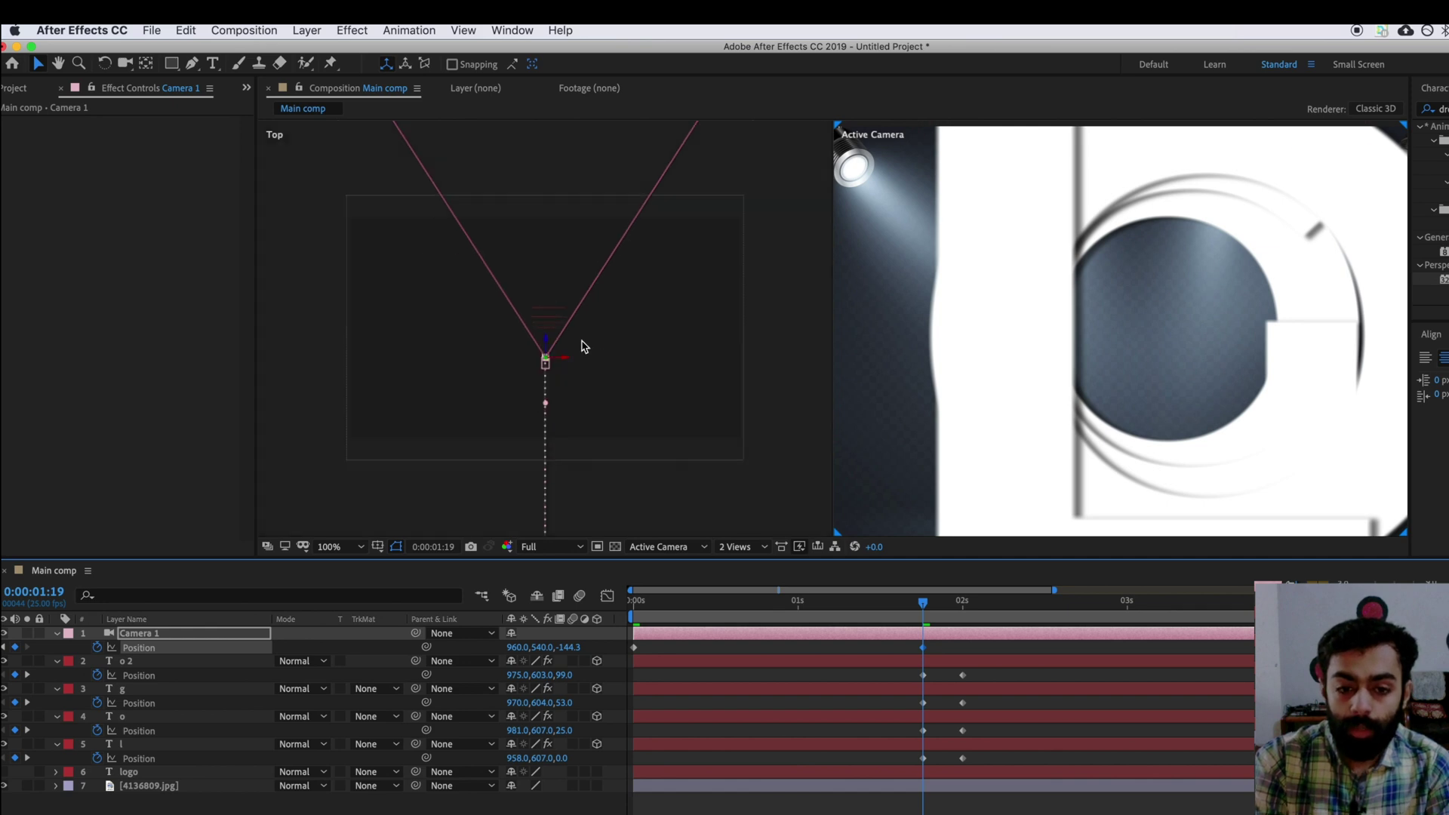
Push the o 2 layer back in depth to Z 456 at 0:00:01:19
left_click(926, 607)
left_click_drag(926, 606, 927, 606)
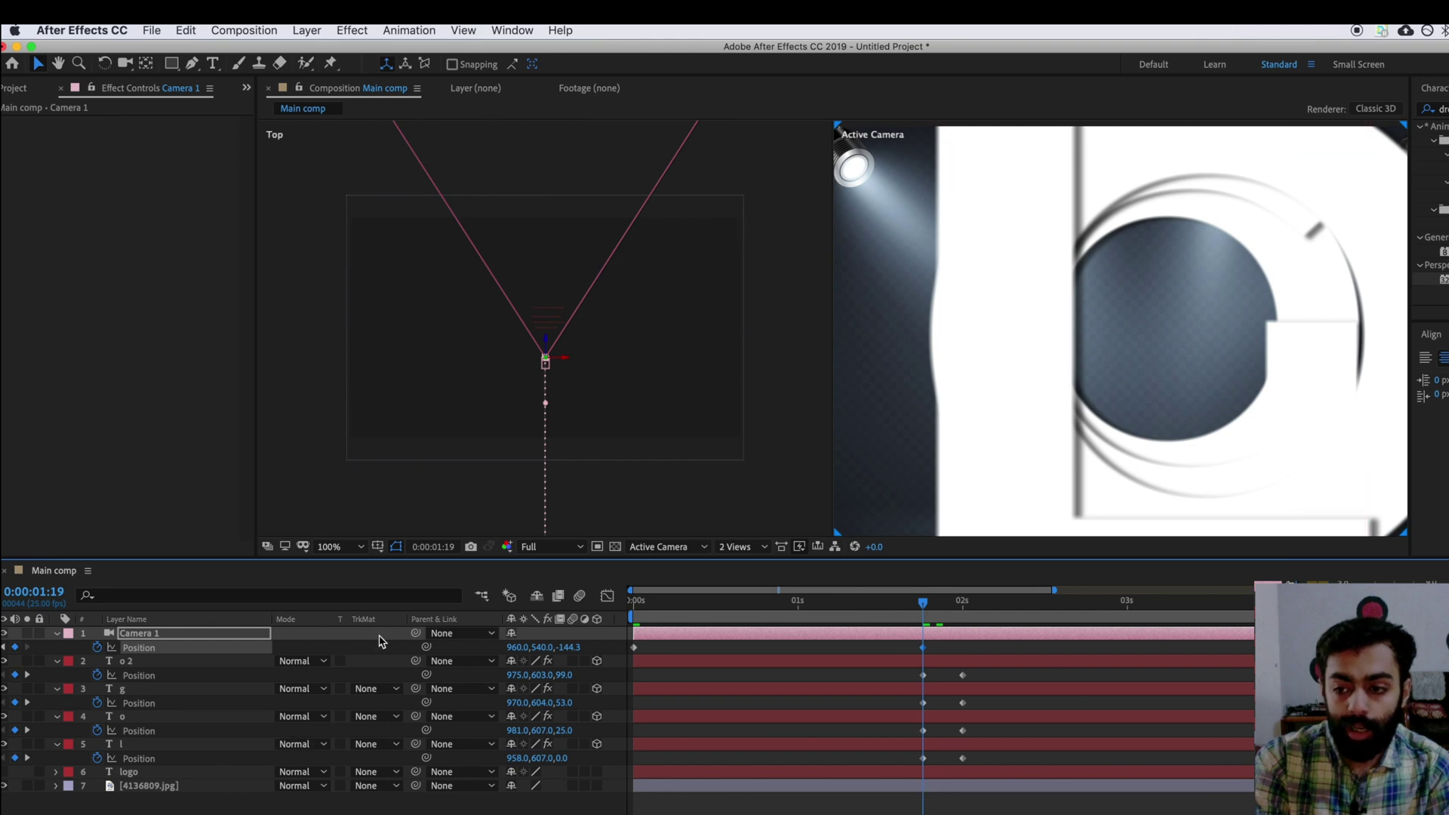
left_click(167, 662)
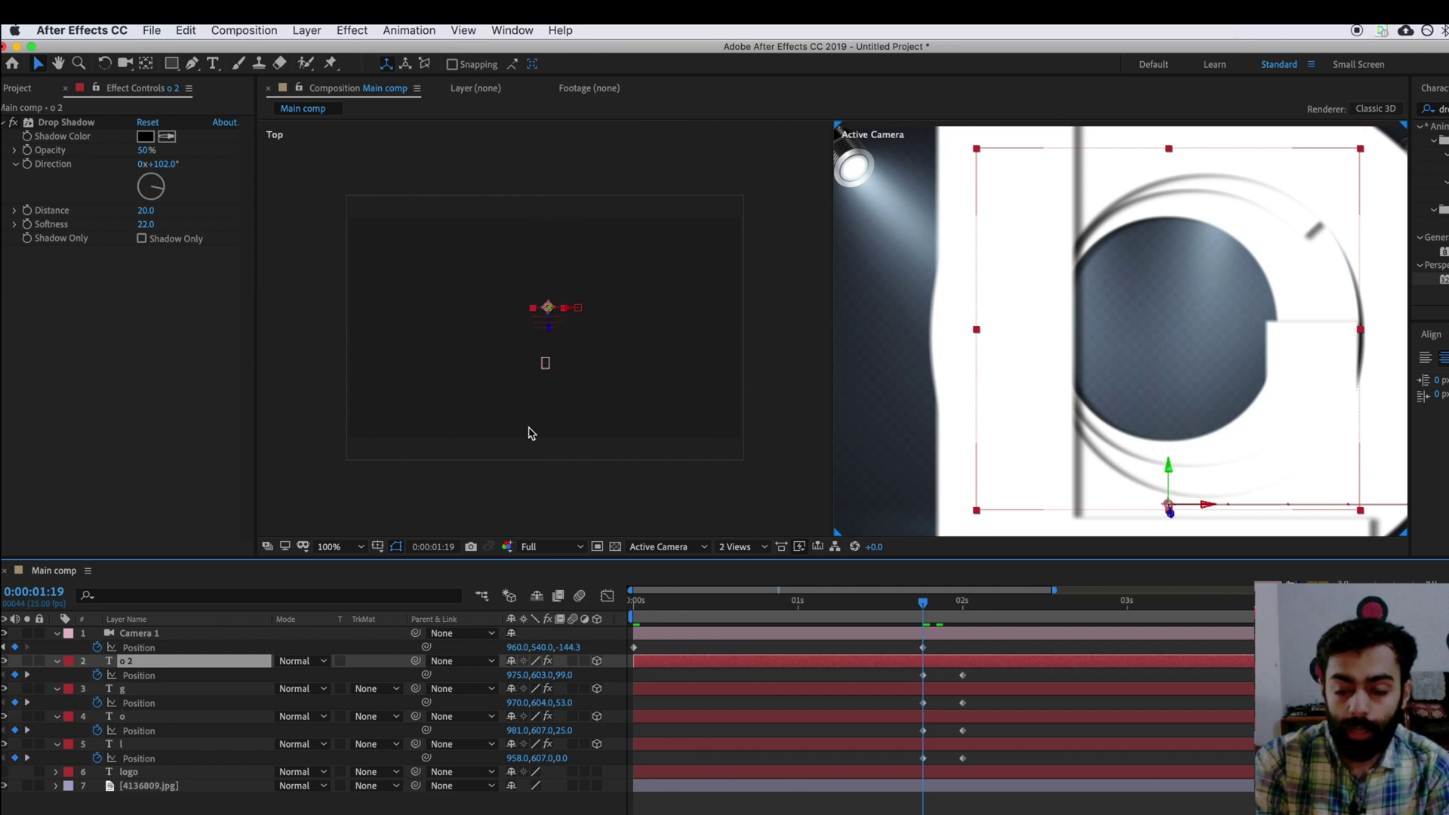
left_click_drag(563, 675, 835, 657)
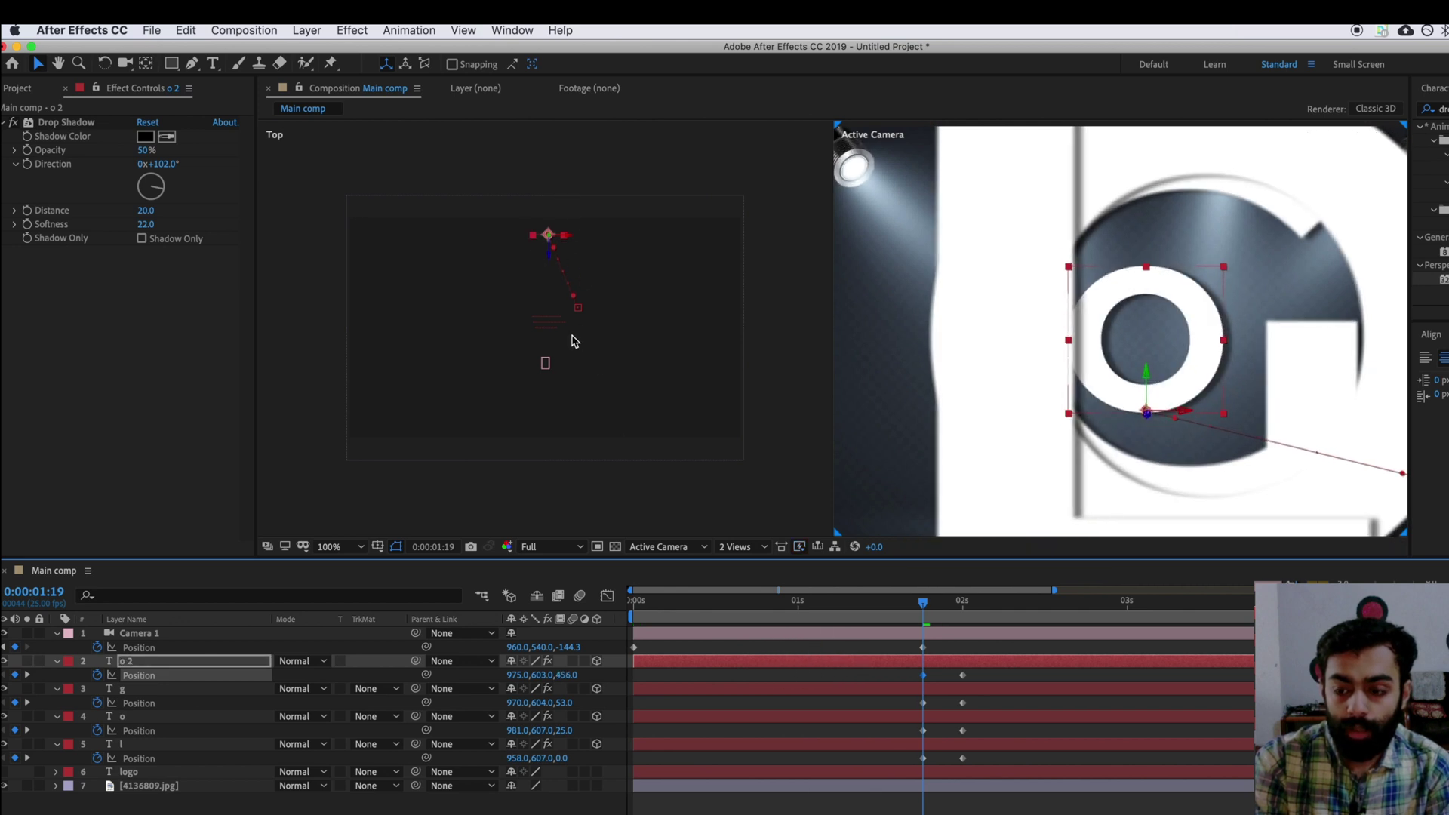
At 0:00:01:19, push the g layer back to Z 294 and the first o layer to Z 142
left_click(194, 688)
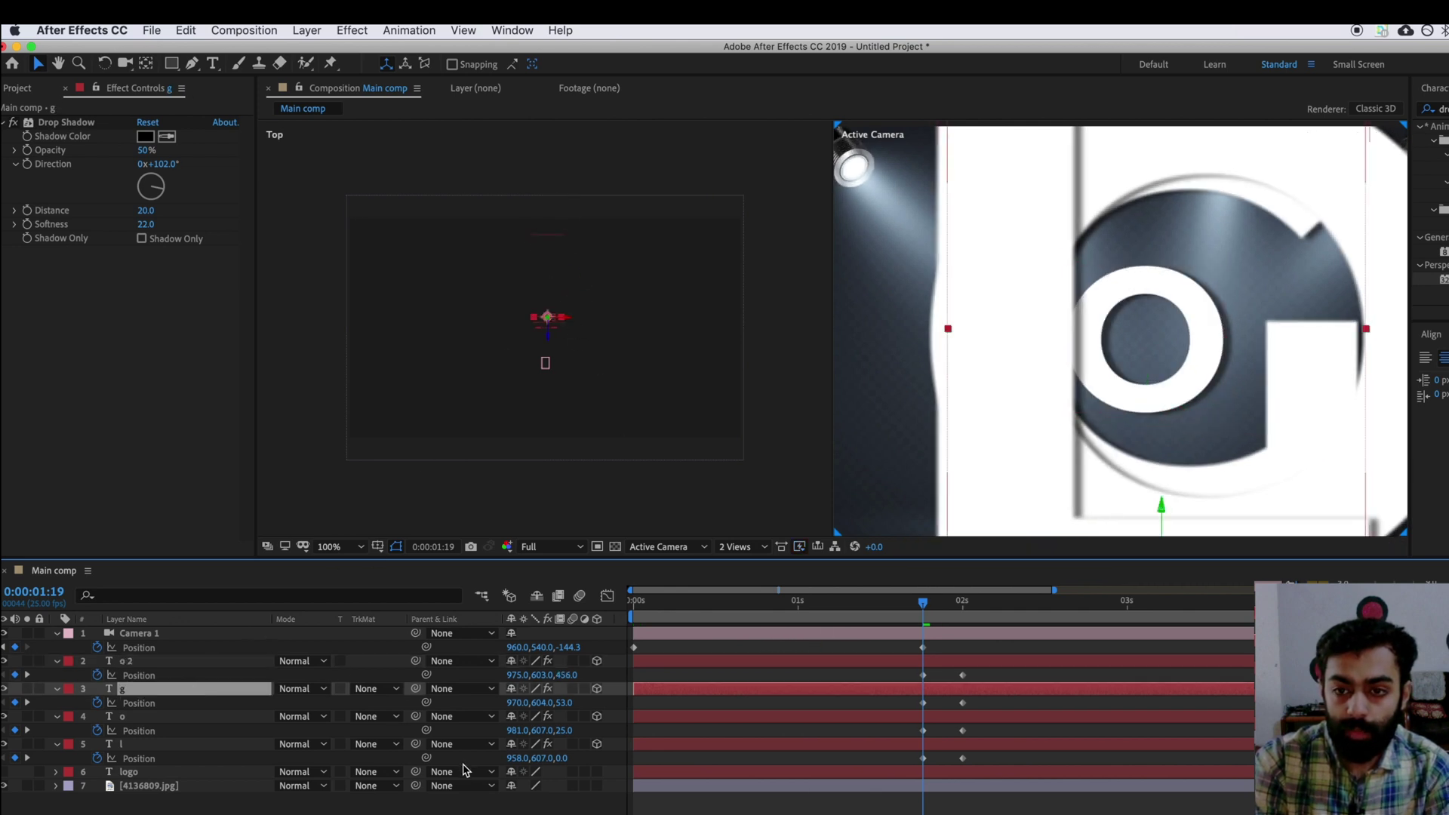
left_click_drag(564, 703, 730, 672)
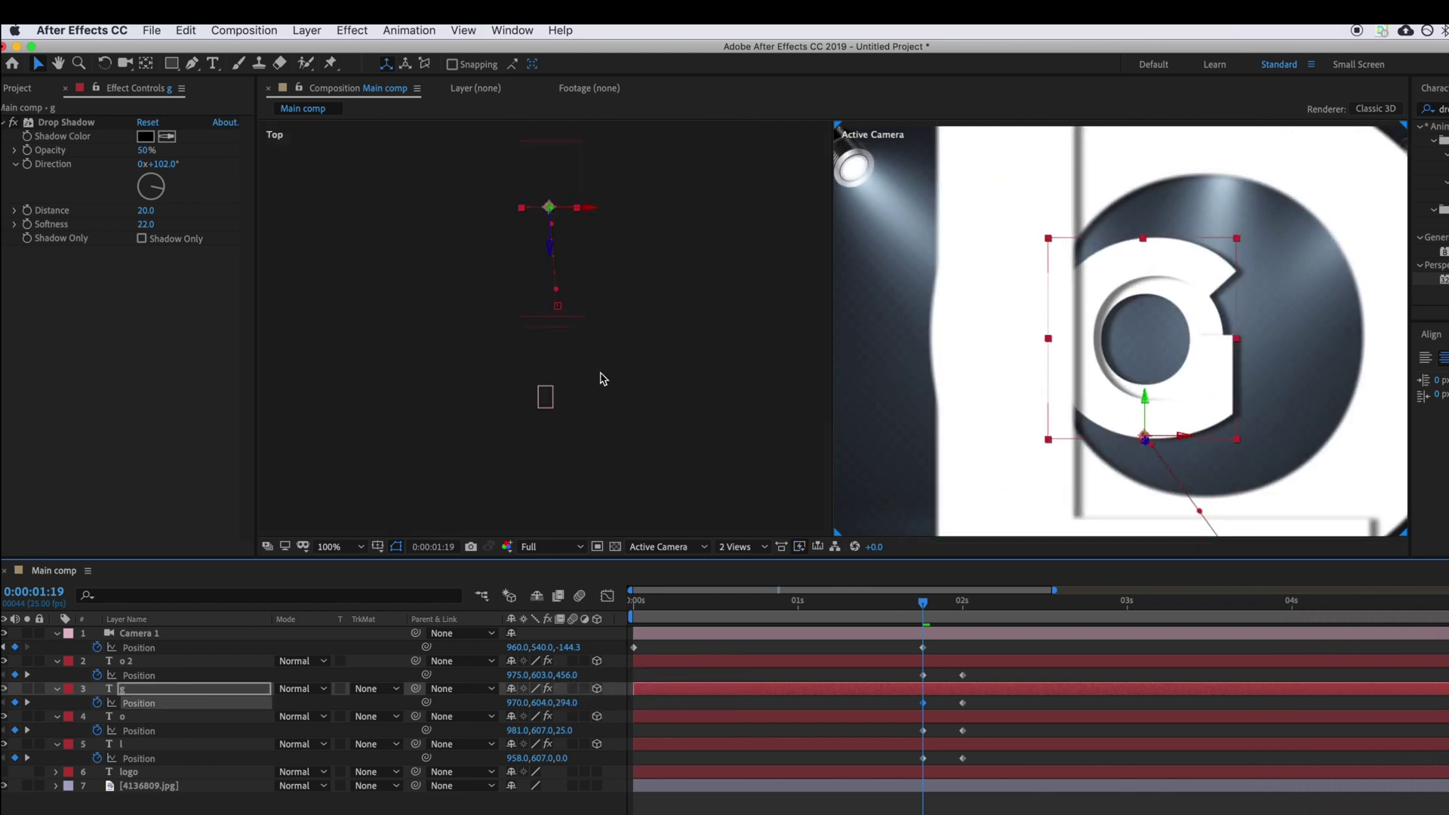
left_click(181, 719)
left_click_drag(568, 731, 651, 719)
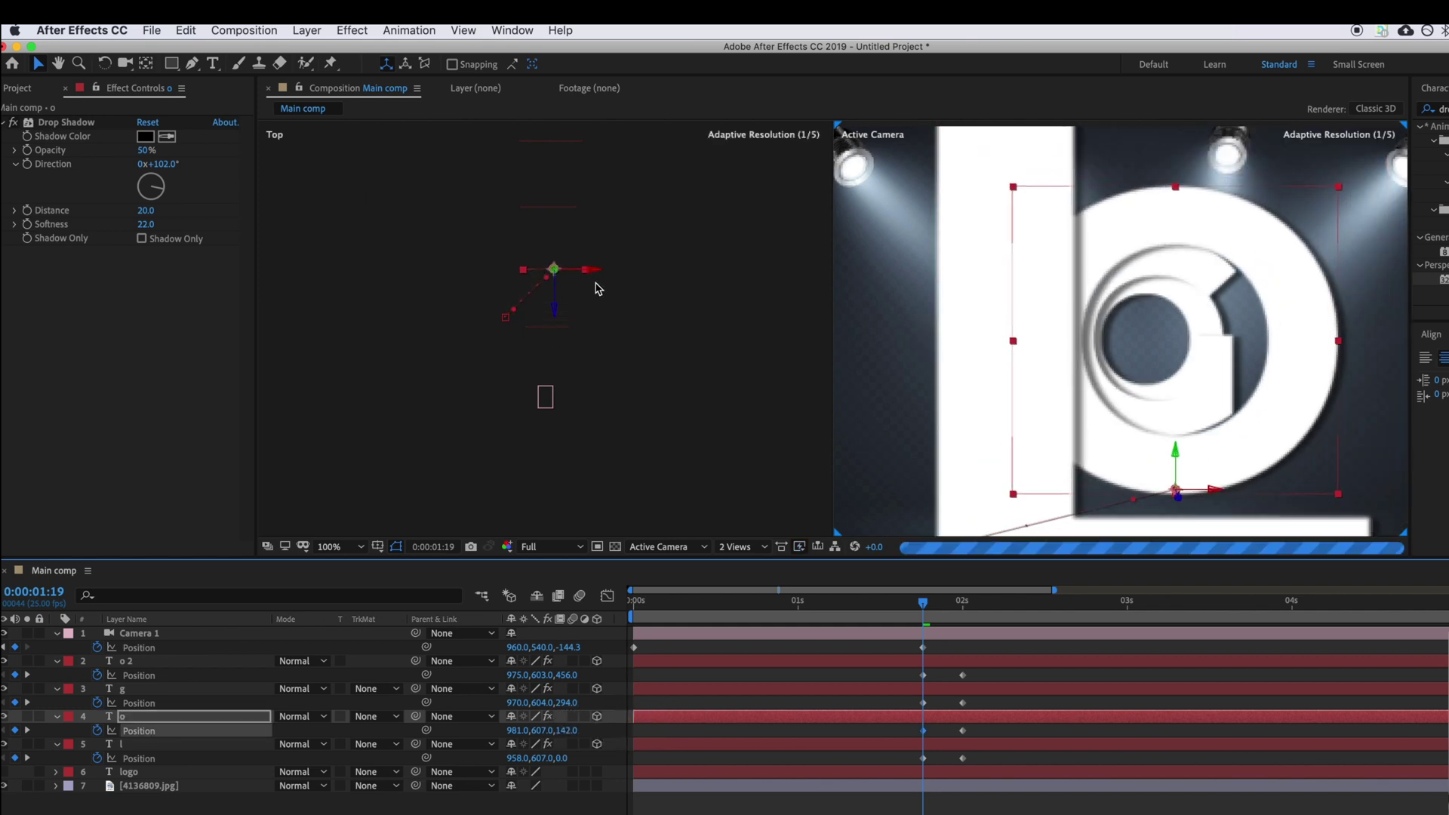
left_click(548, 451)
scroll(576, 161, "down", 1)
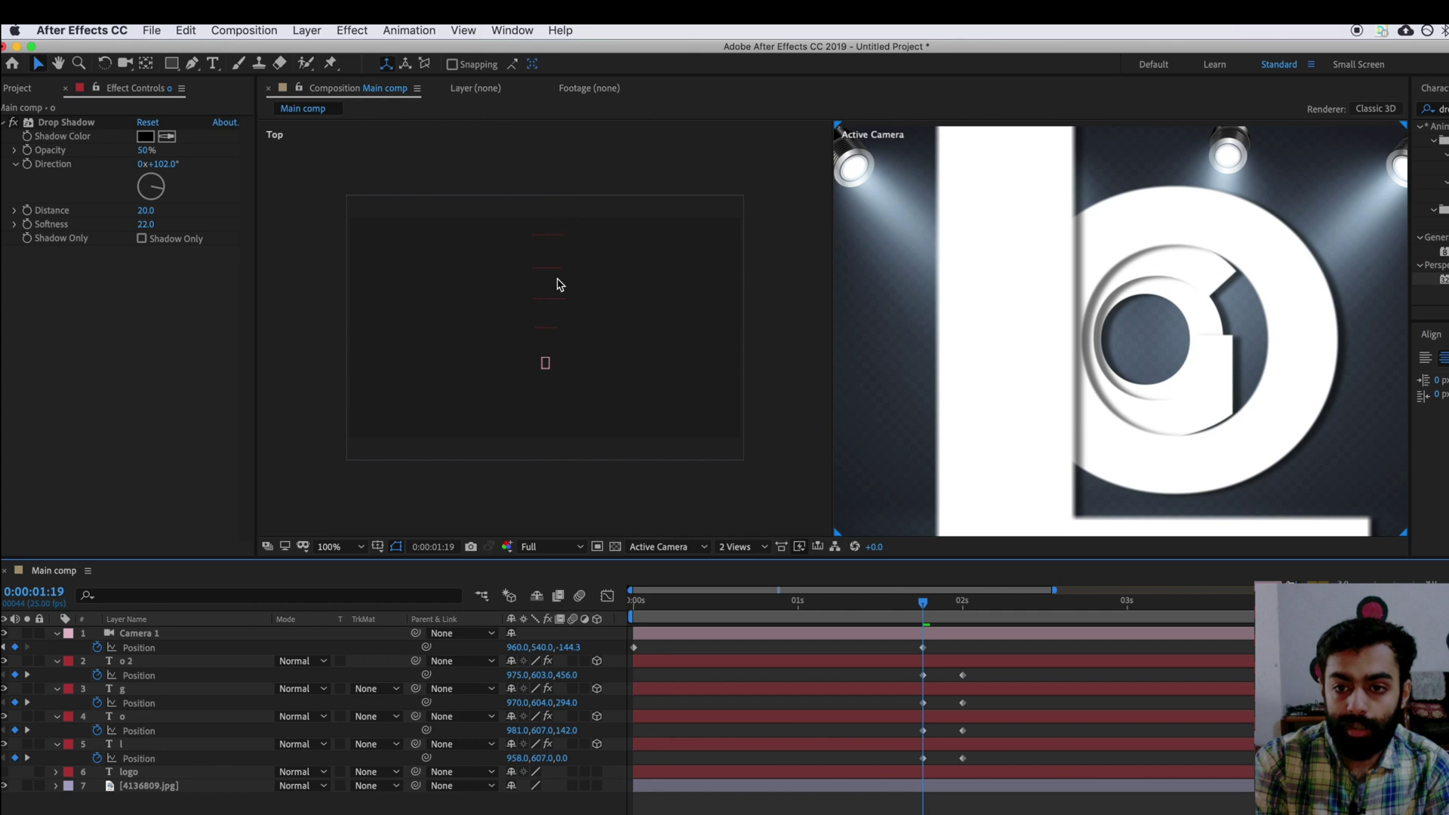
At 0:00:01:19, move Camera 1 forward through all the letters to Z 428.7
scroll(1003, 271, "down", 3)
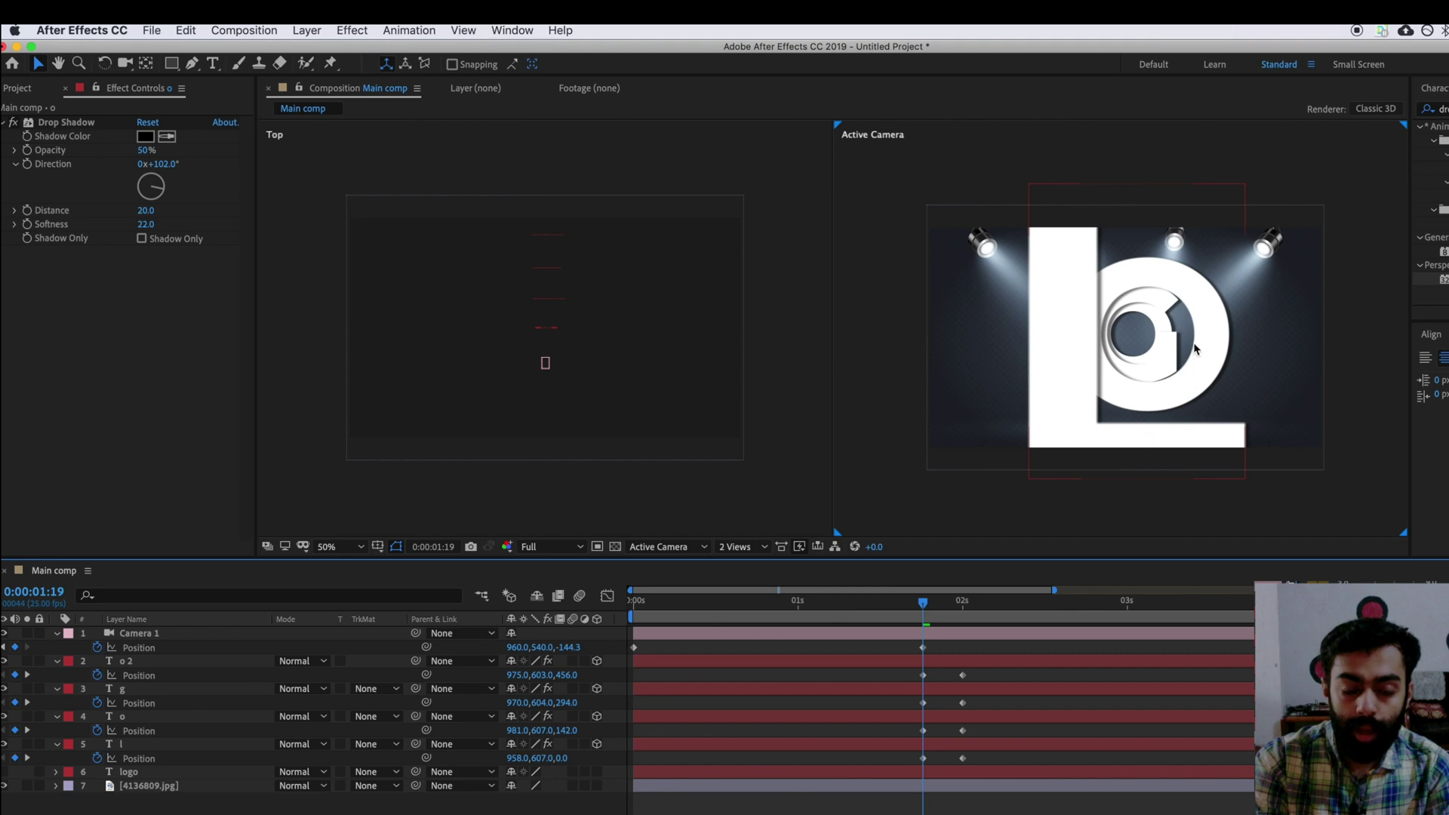
scroll(1195, 349, "up", 1)
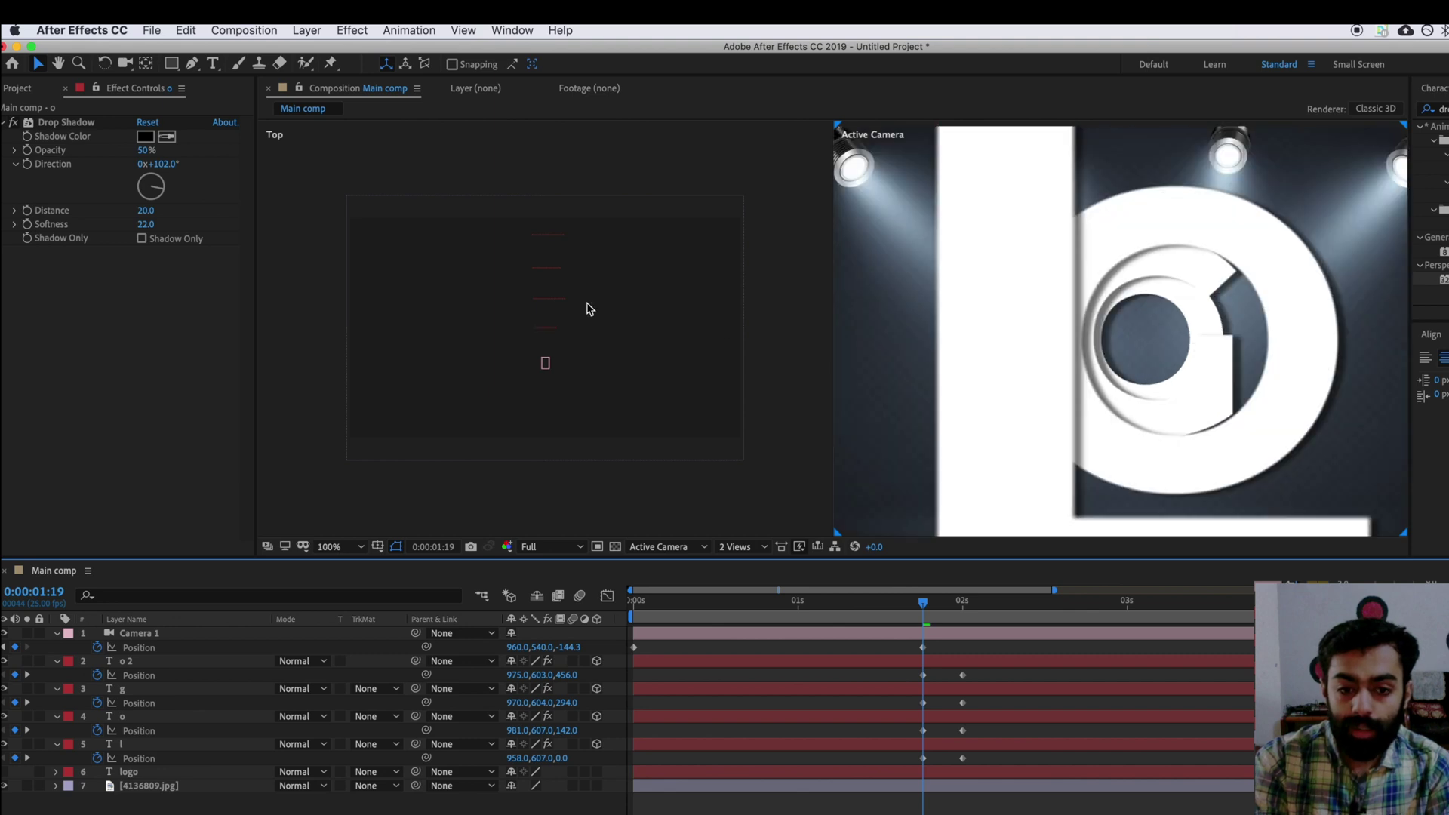
scroll(589, 309, "up", 2)
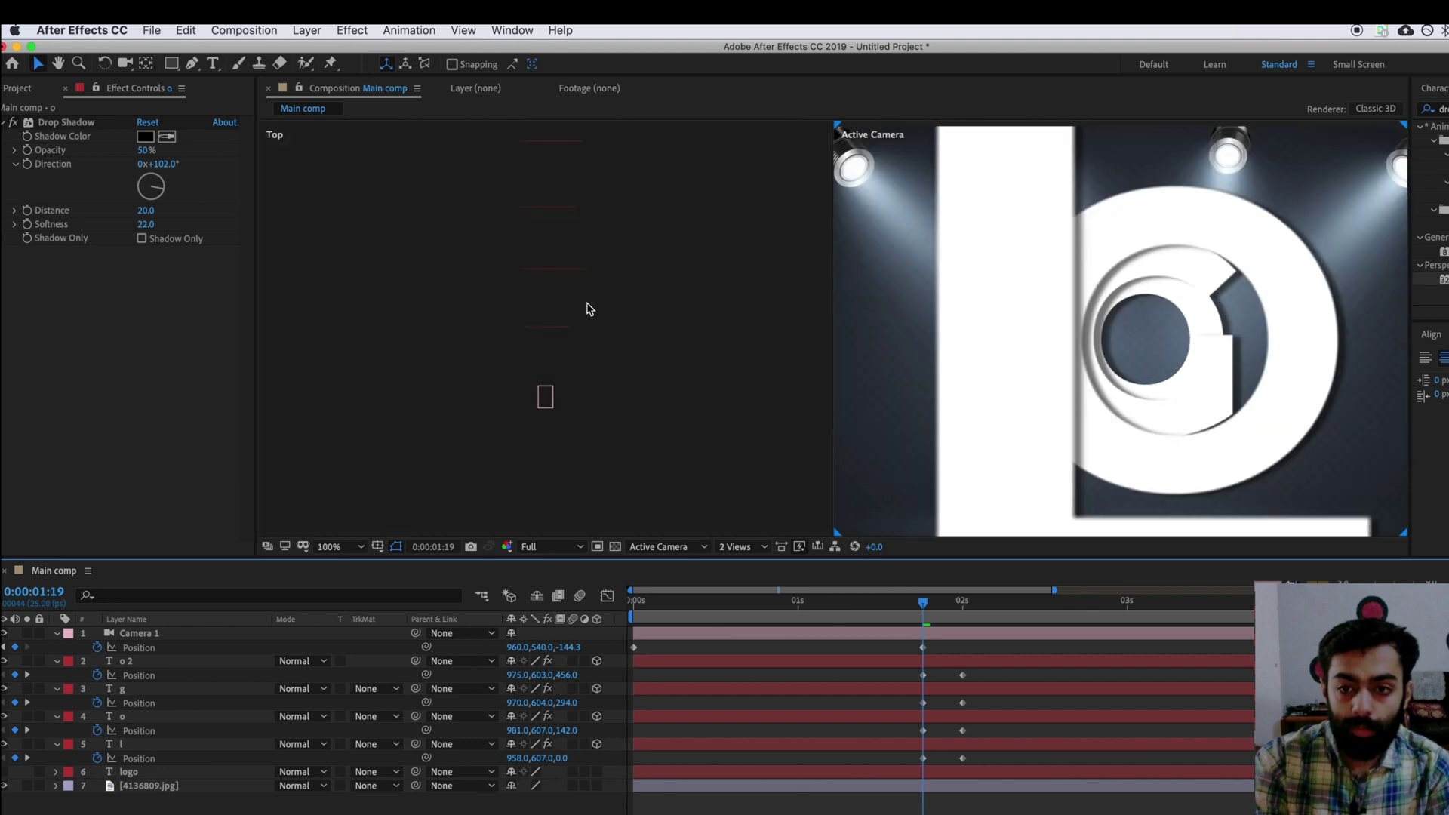
left_click_drag(569, 650, 820, 618)
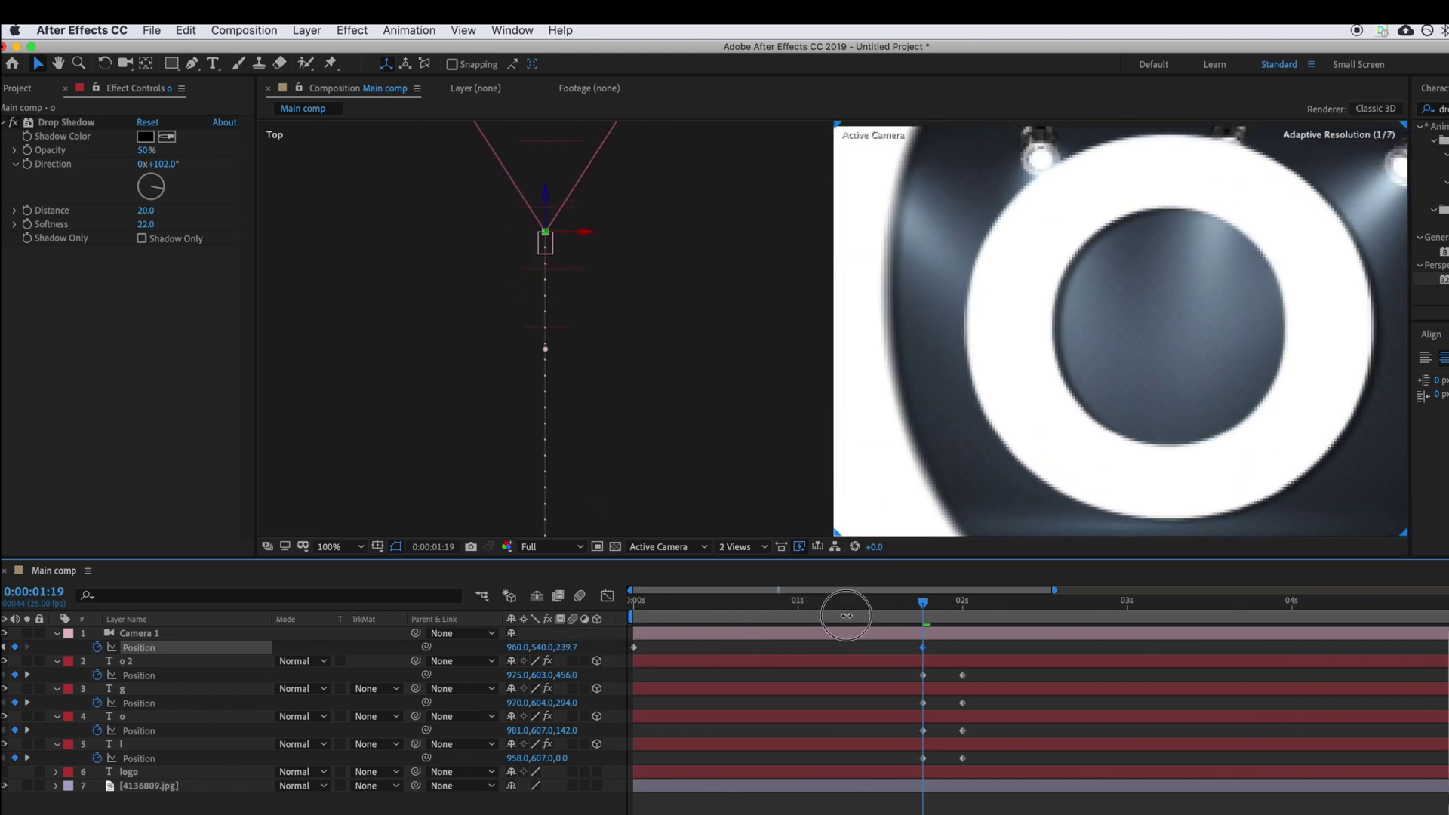
left_click_drag(847, 616, 915, 609)
scroll(588, 231, "down", 1)
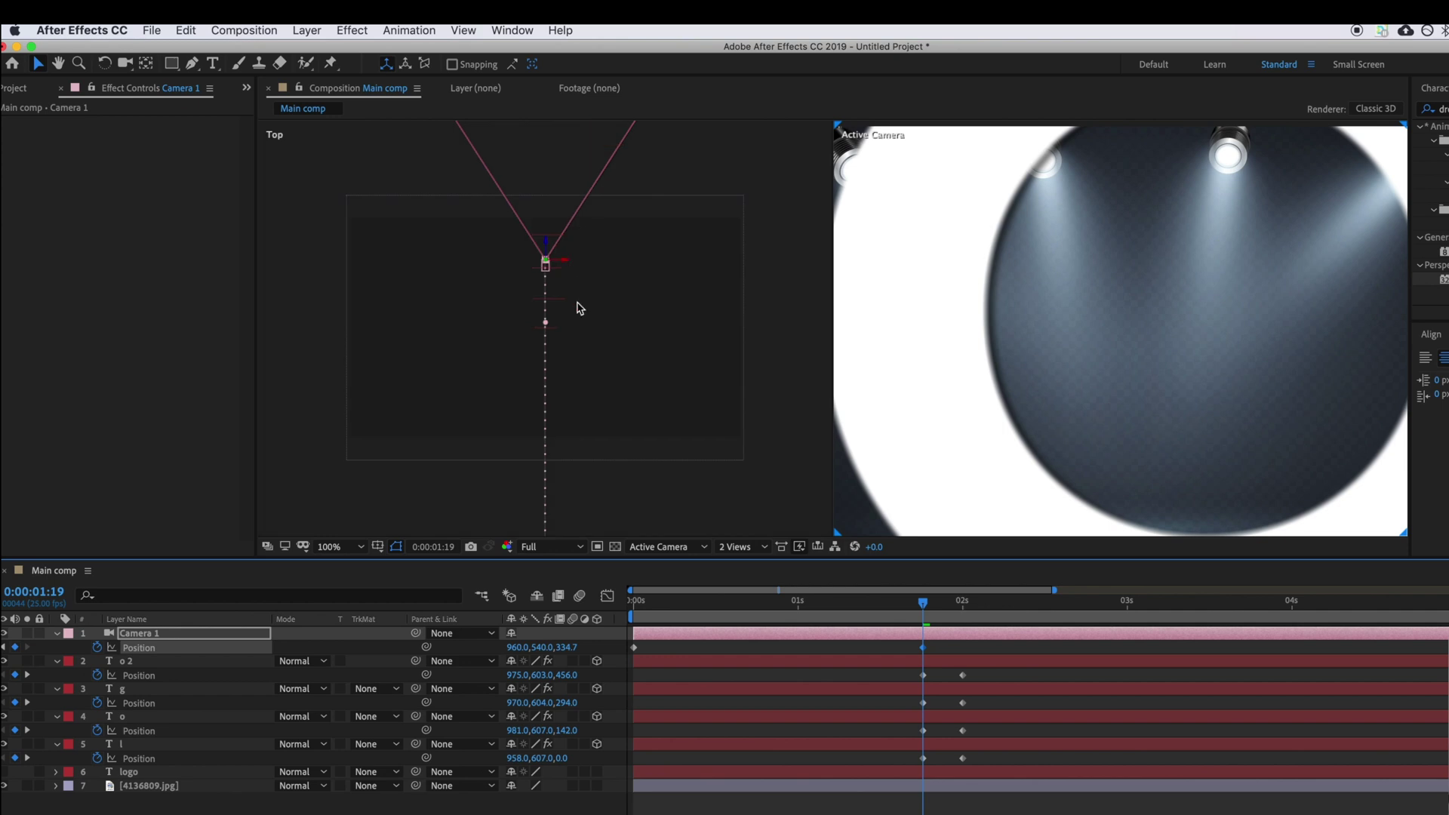
left_click_drag(561, 648, 640, 647)
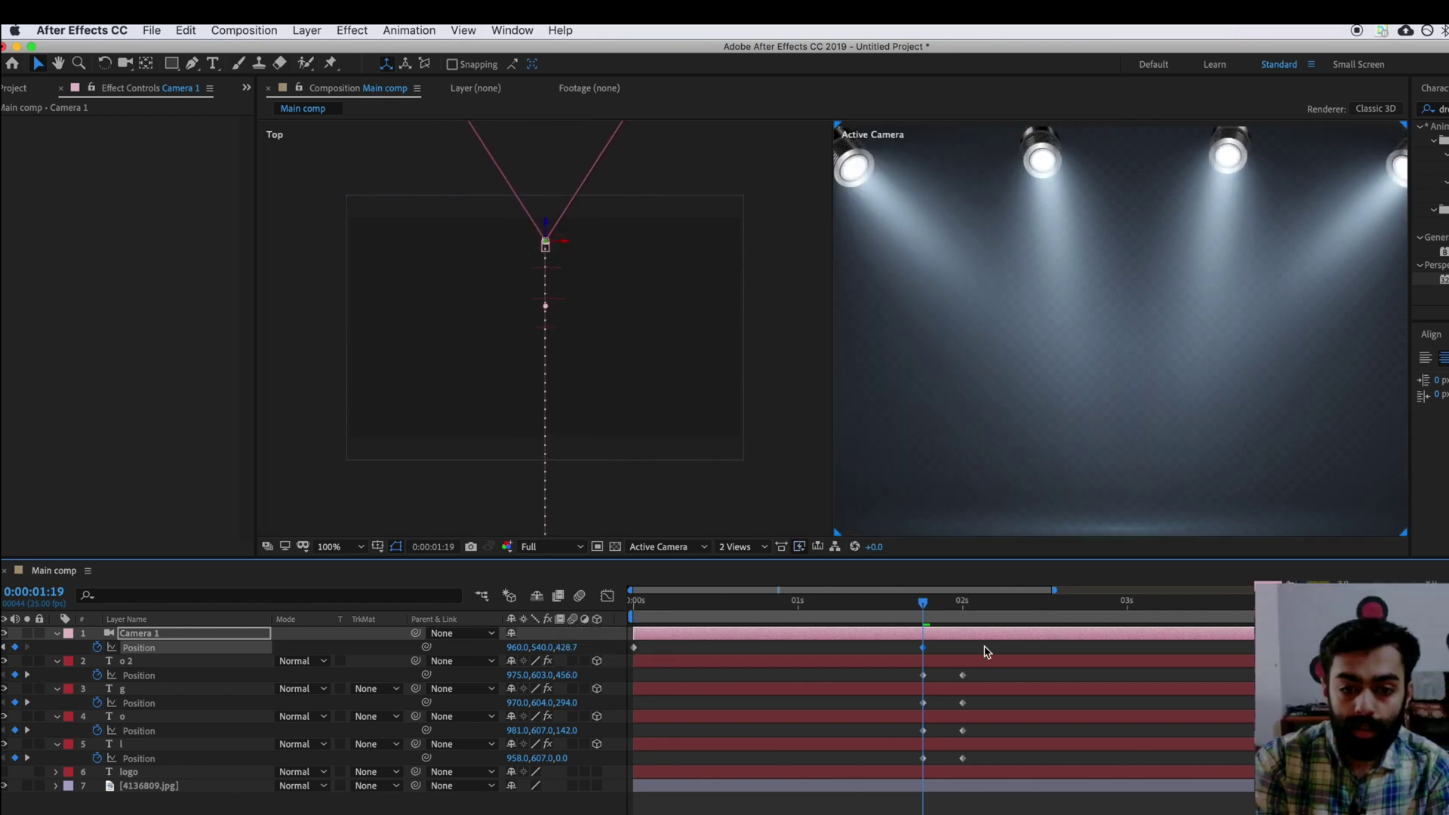
left_click(692, 655)
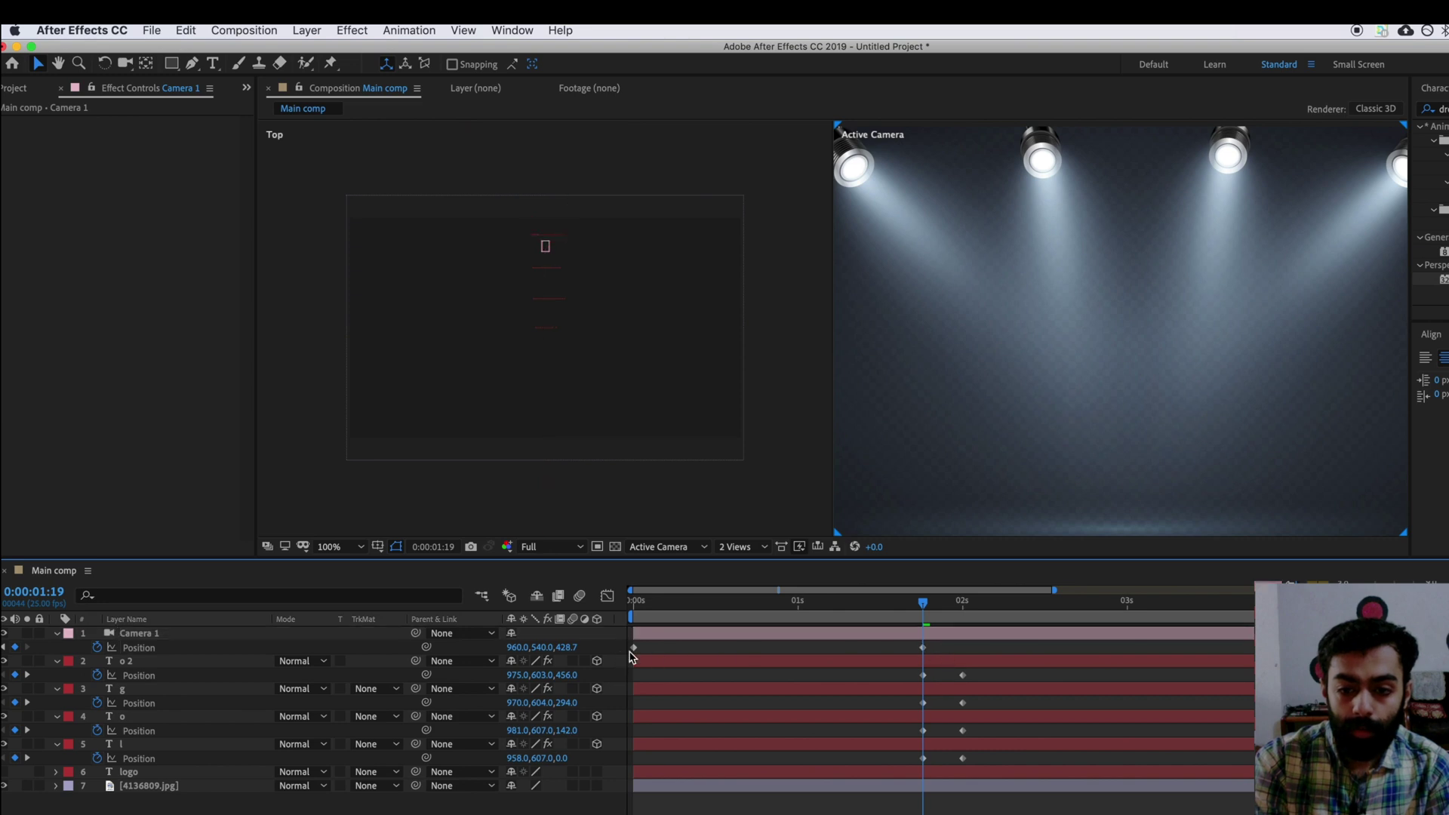
Scrub from 0:00:00:00 to 0:00:01:19 and examine Camera 1's movement through the letters between its Position keyframes
left_click(634, 648)
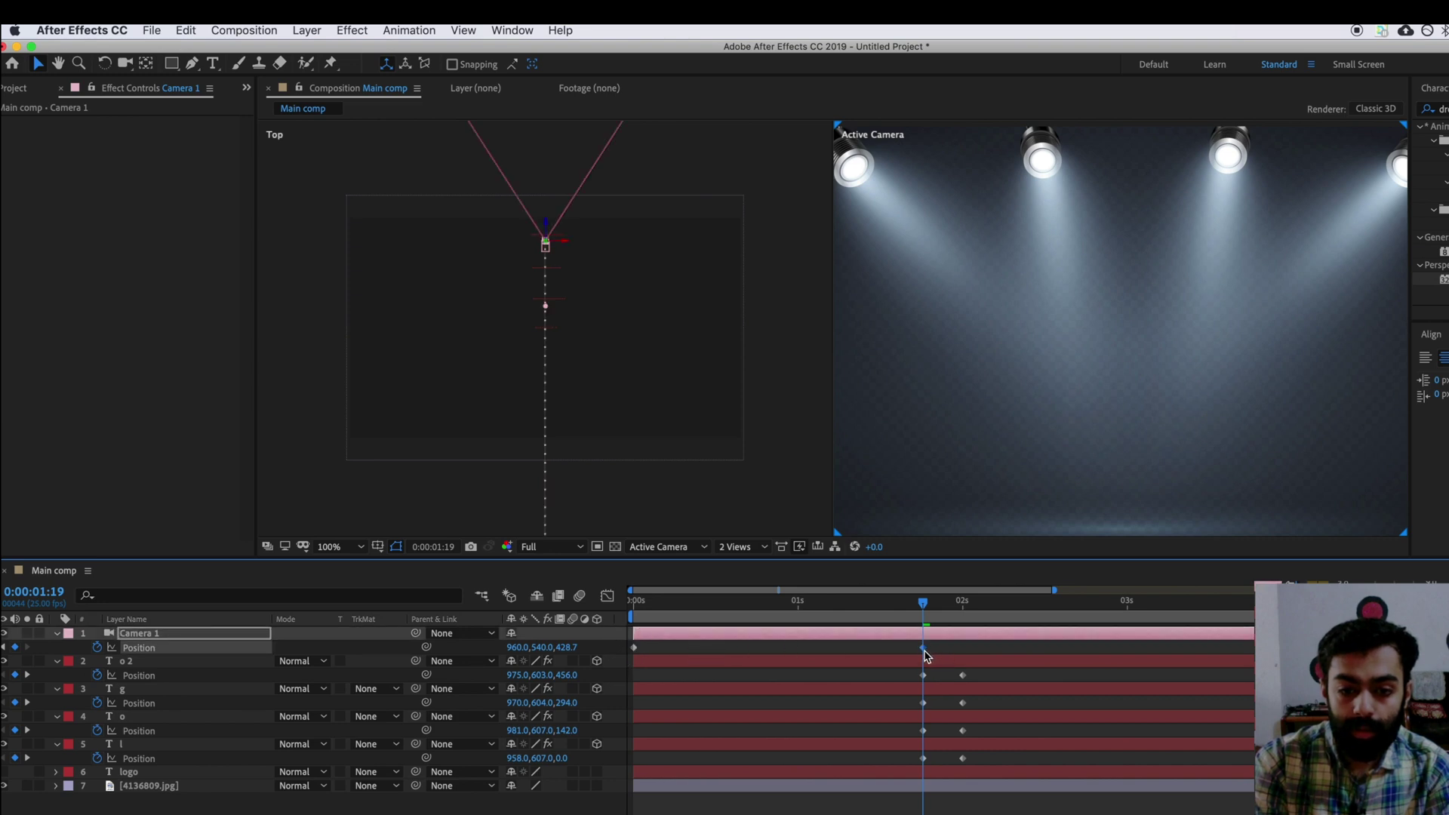
scroll(953, 453, "down", 2)
left_click_drag(923, 603, 632, 634)
left_click(658, 646)
scroll(605, 470, "down", 1)
left_click(636, 648)
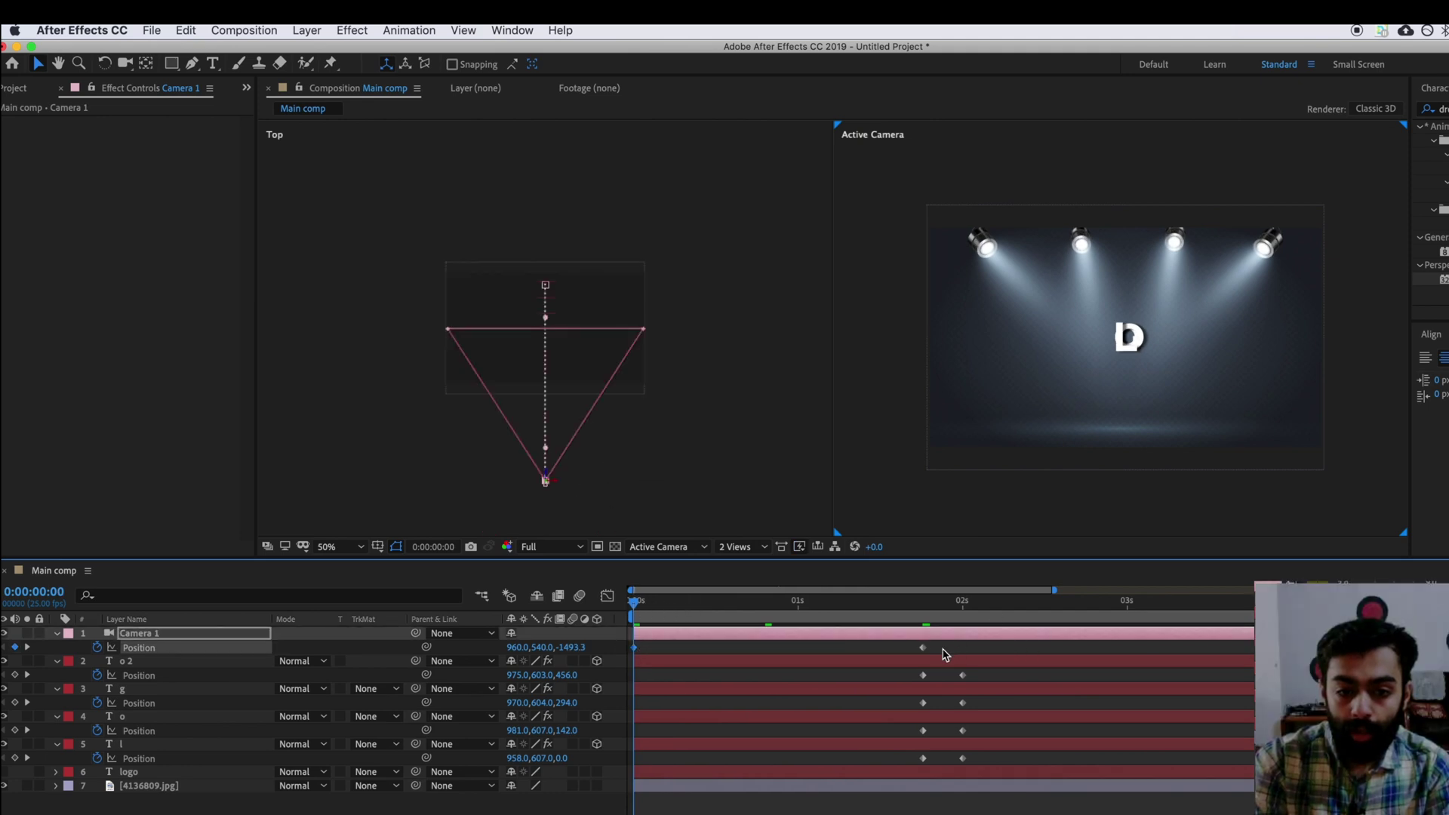
scroll(1026, 406, "up", 1)
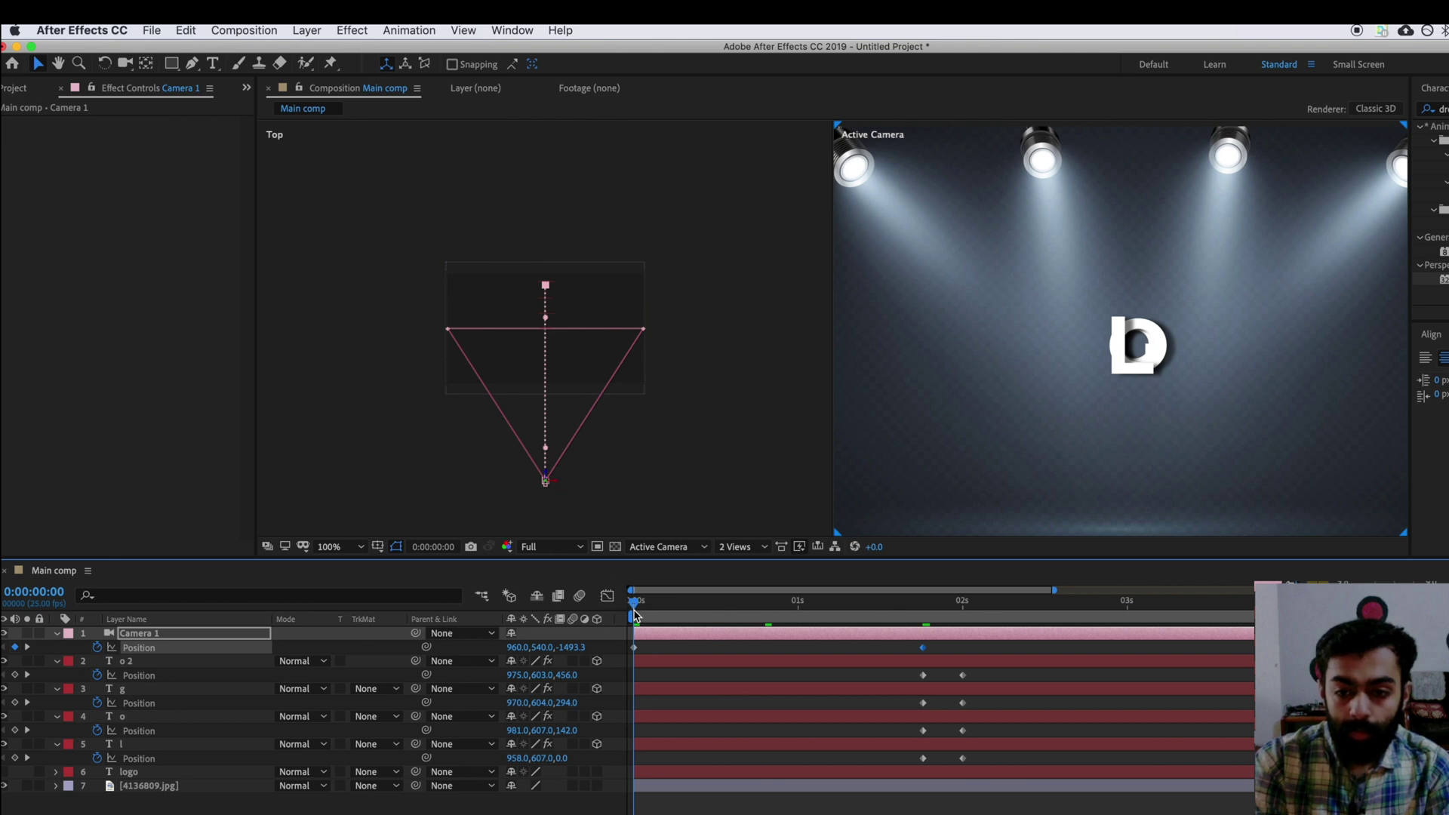
left_click_drag(634, 615, 772, 608)
scroll(553, 348, "up", 2)
left_click(551, 237)
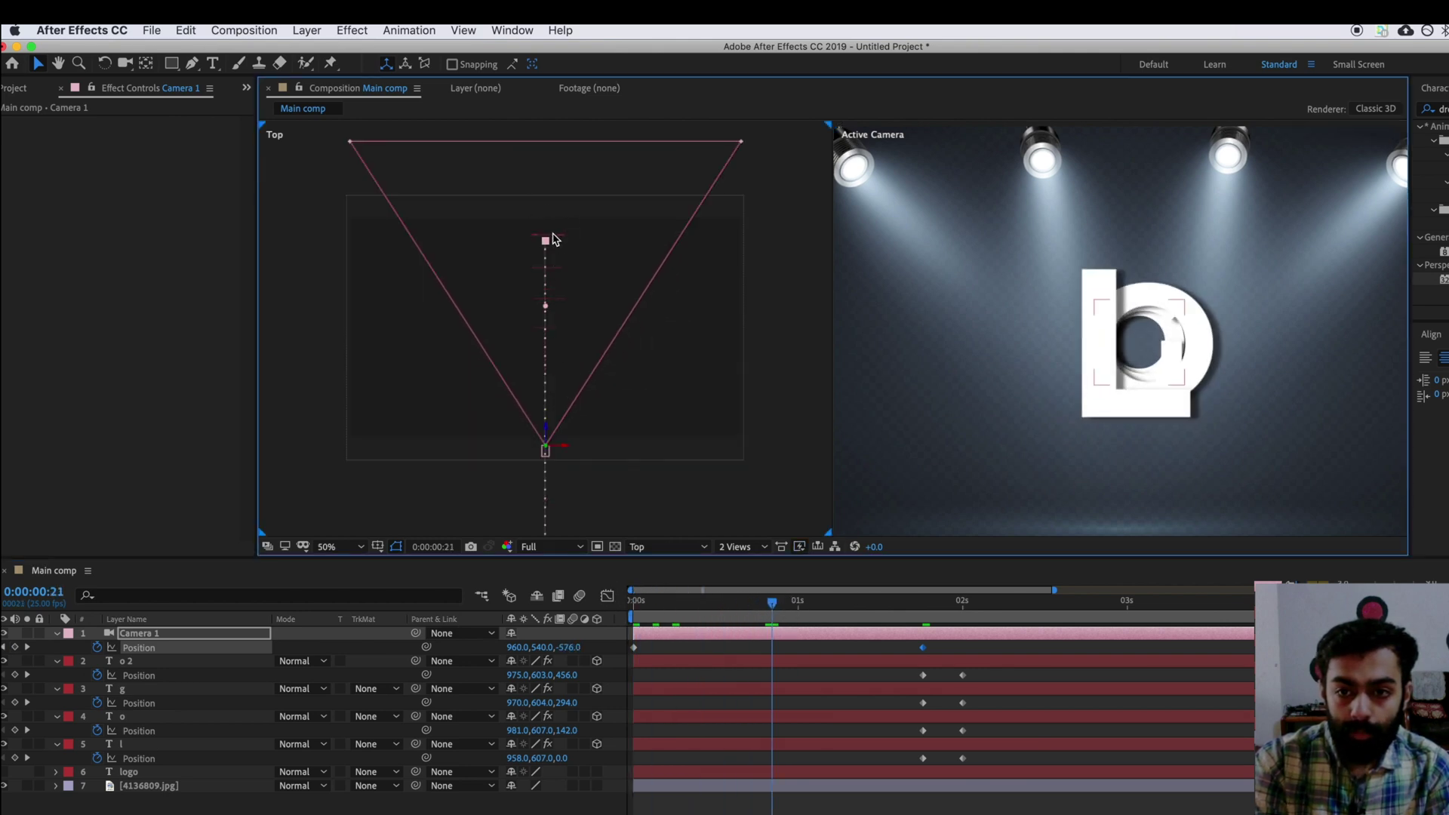
left_click_drag(772, 603, 912, 613)
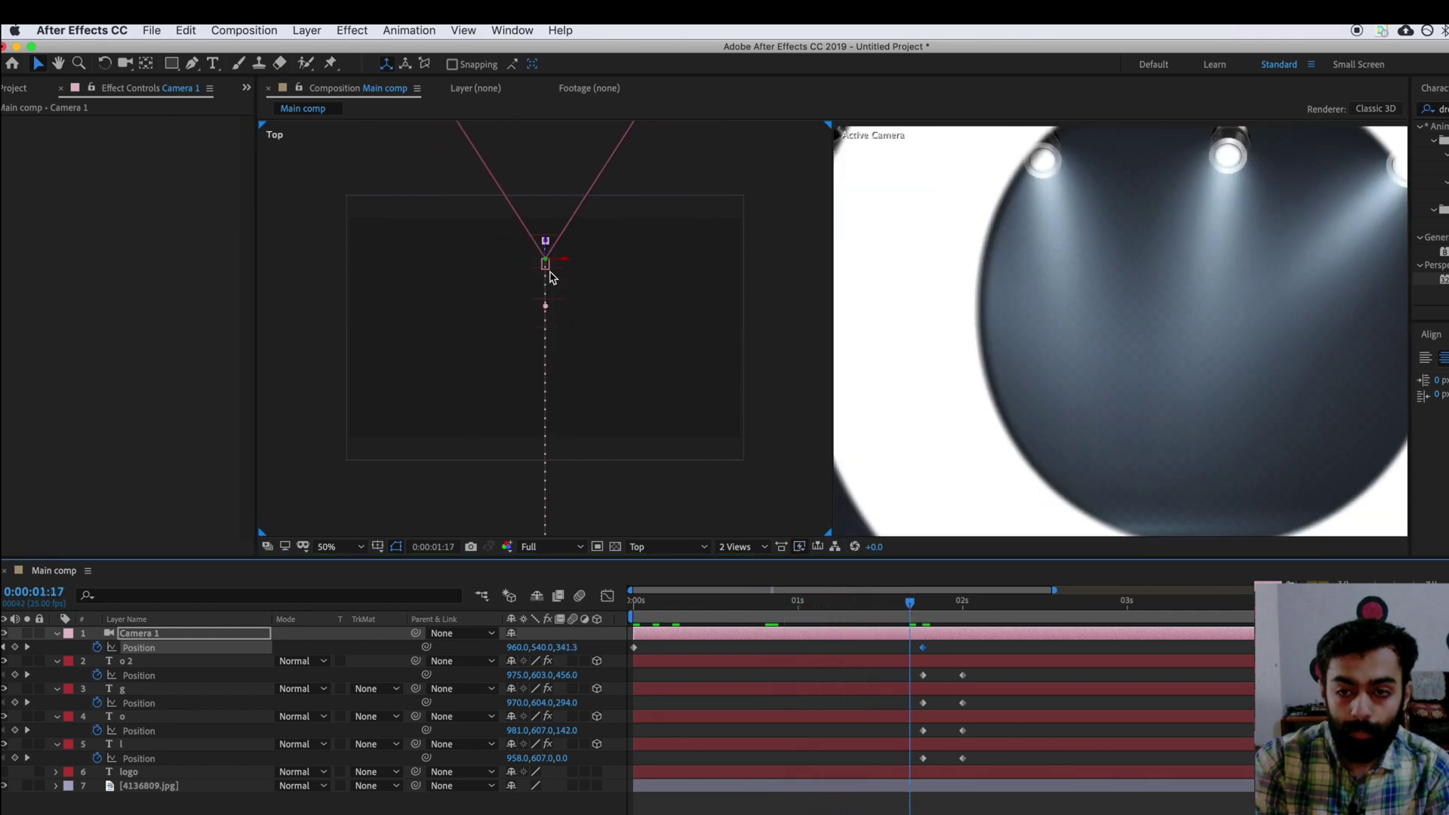
left_click_drag(912, 604, 923, 604)
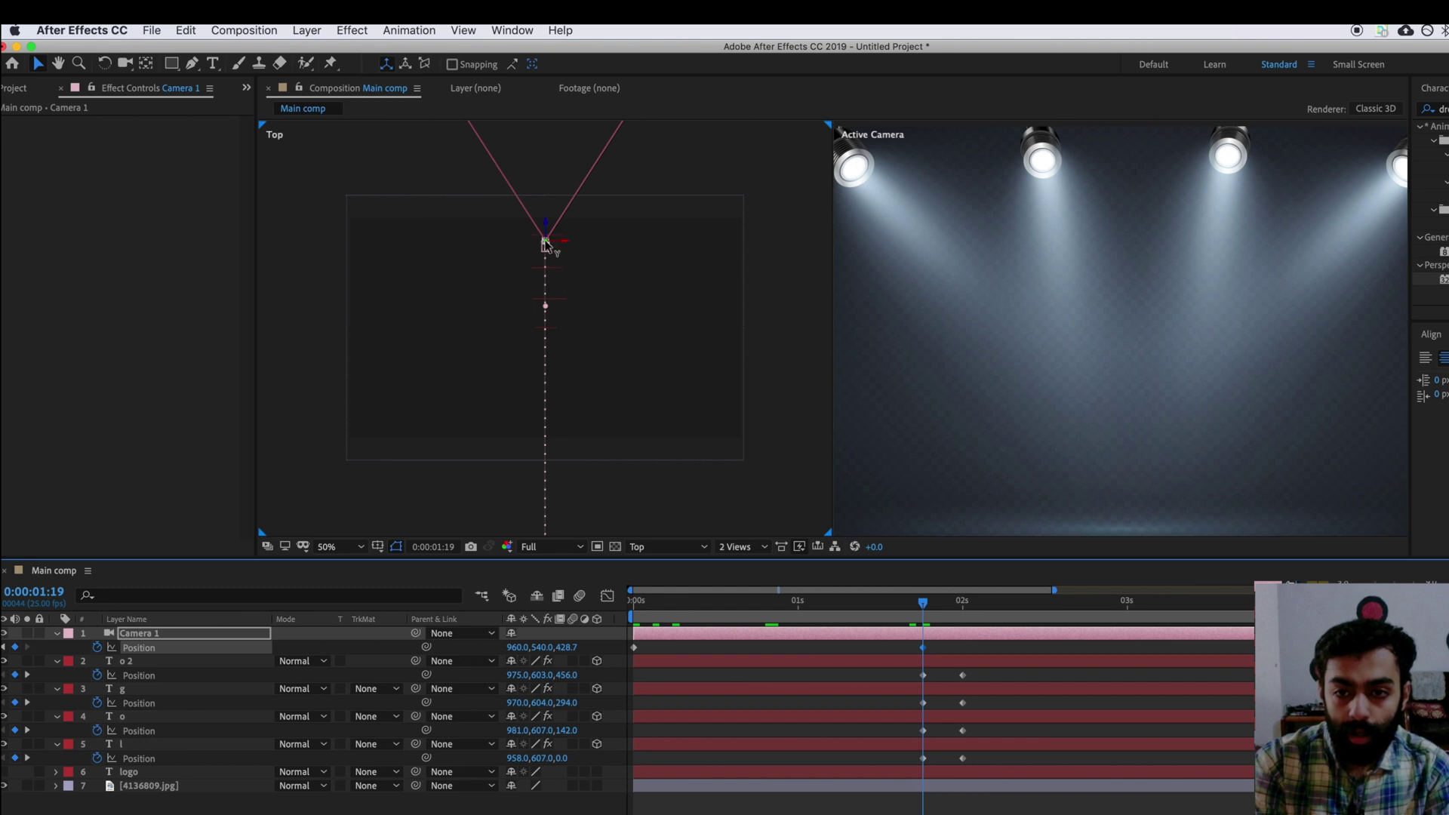
left_click(938, 650)
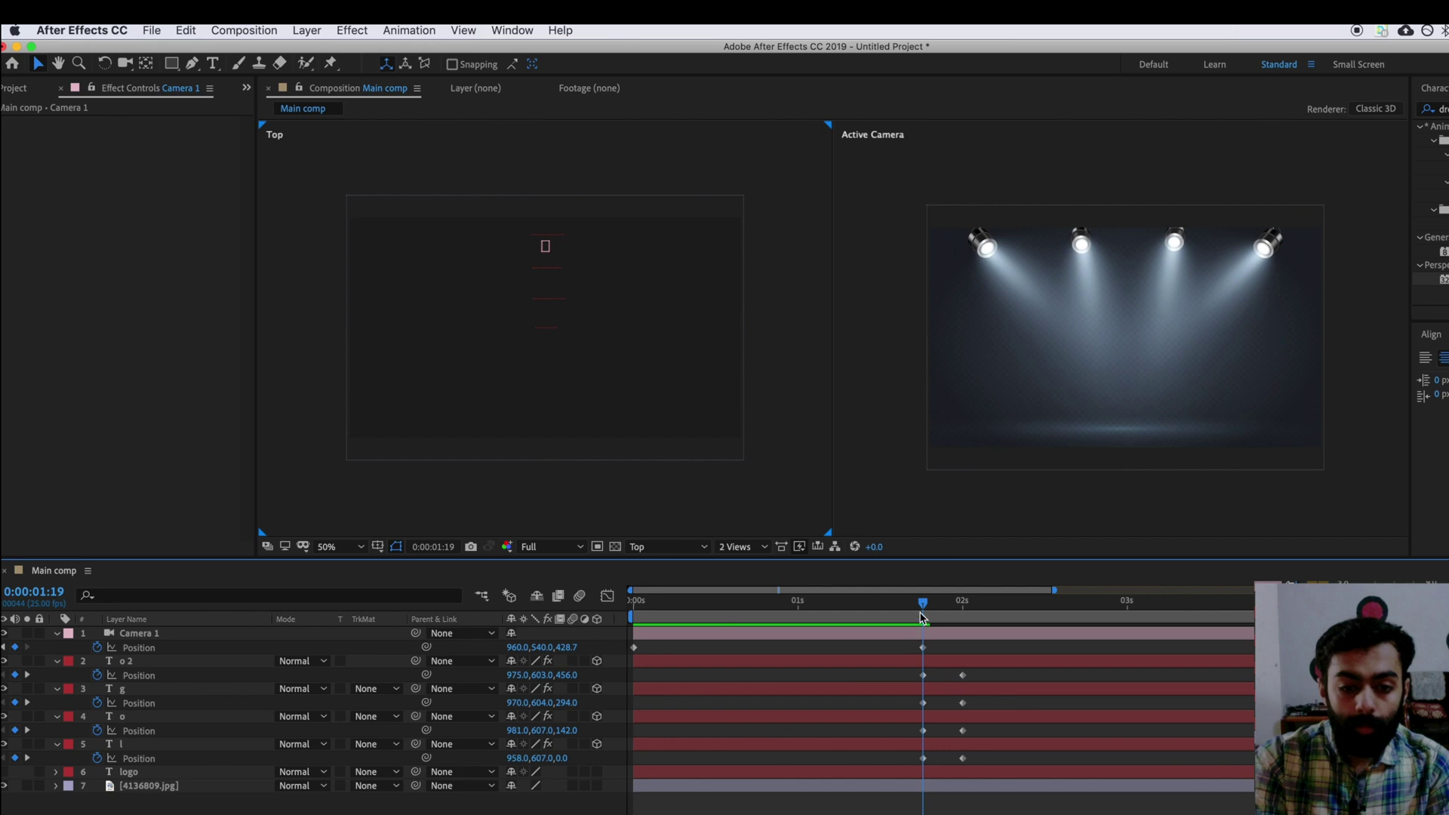
Add a Camera 1 Position keyframe at 0:00:02:00 using the starting keyframe's value, Z -1493.3, and return to 0:00:01:19
left_click_drag(922, 604, 963, 609)
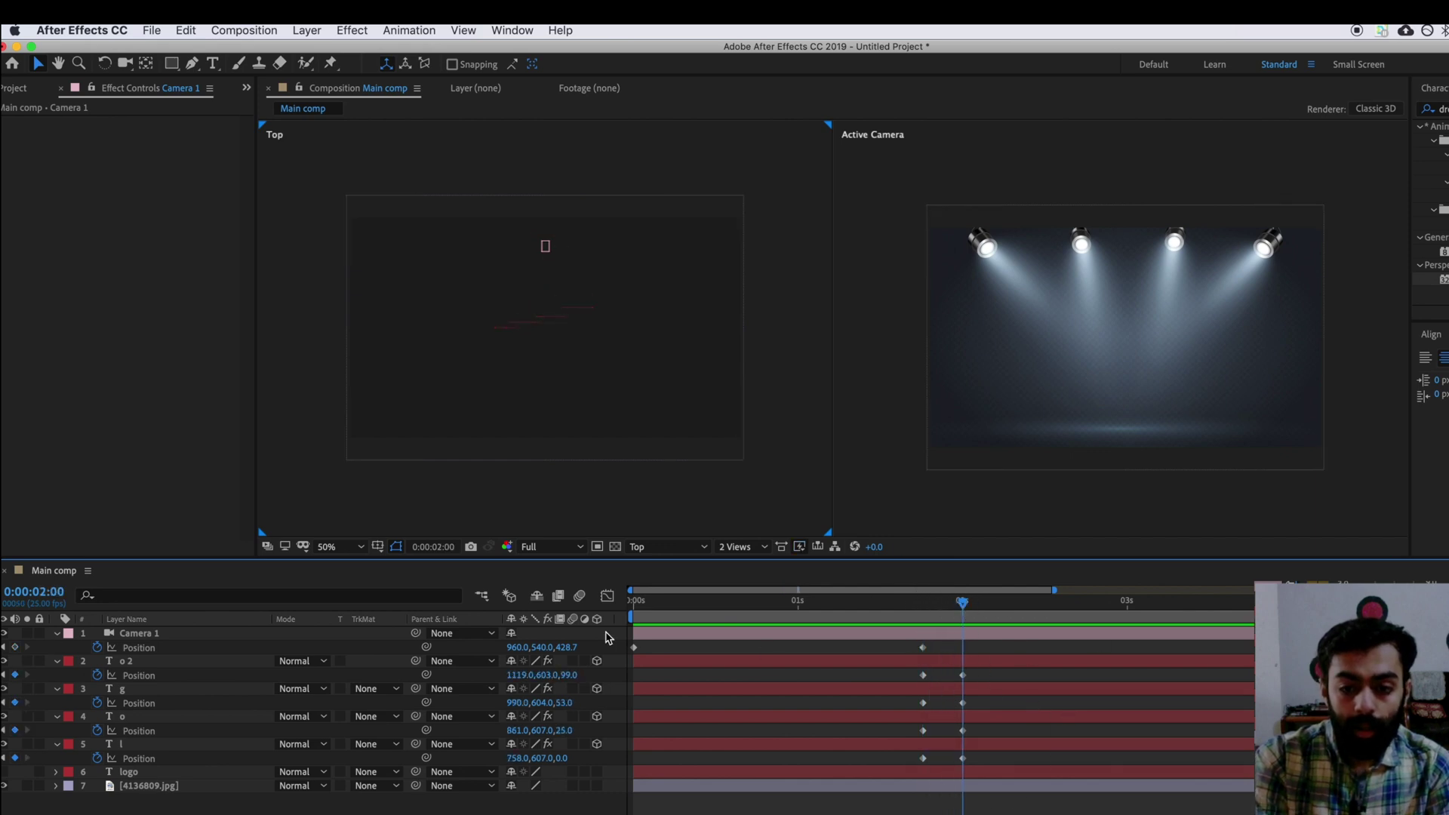
left_click(637, 648)
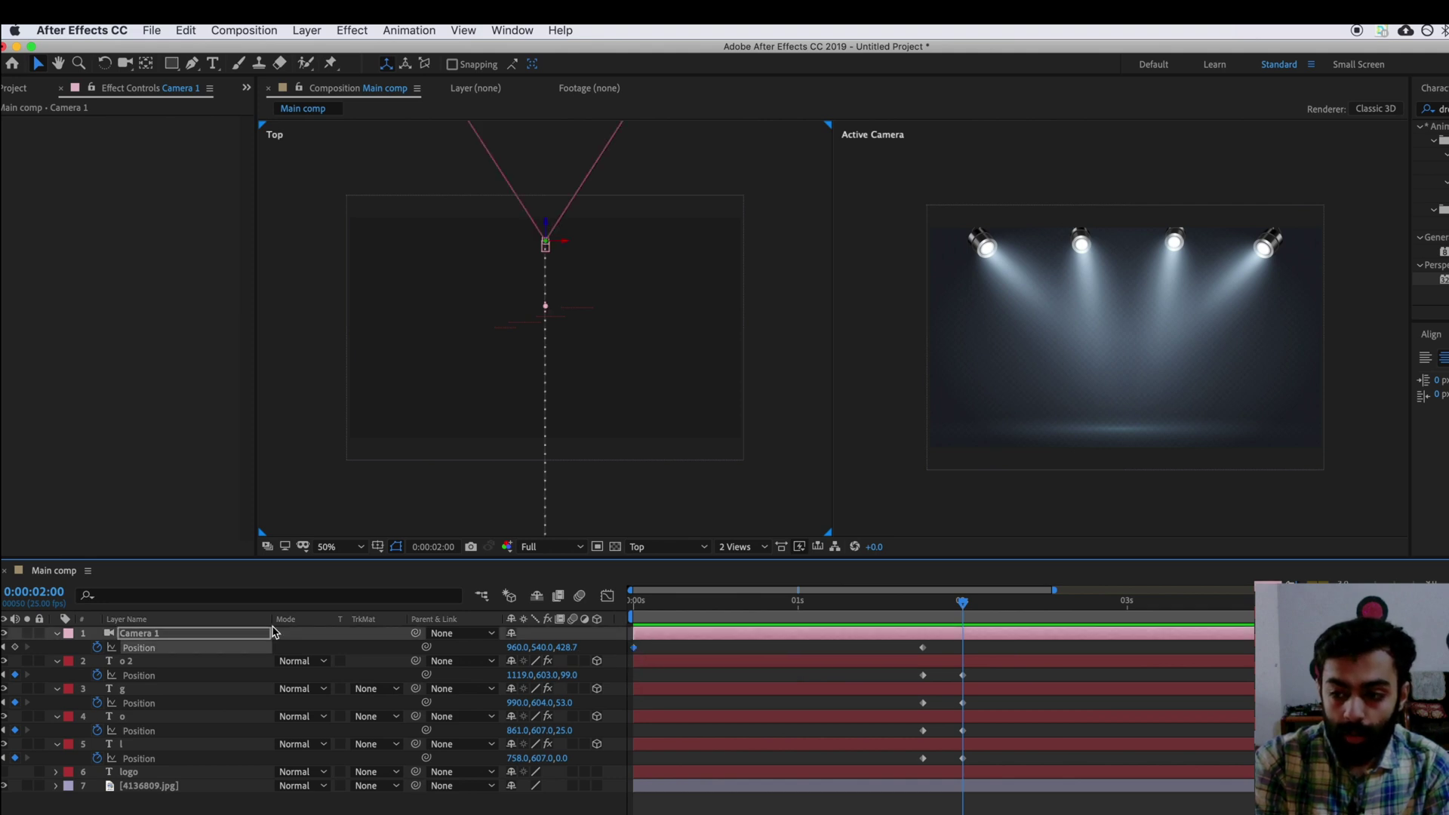
left_click(15, 648)
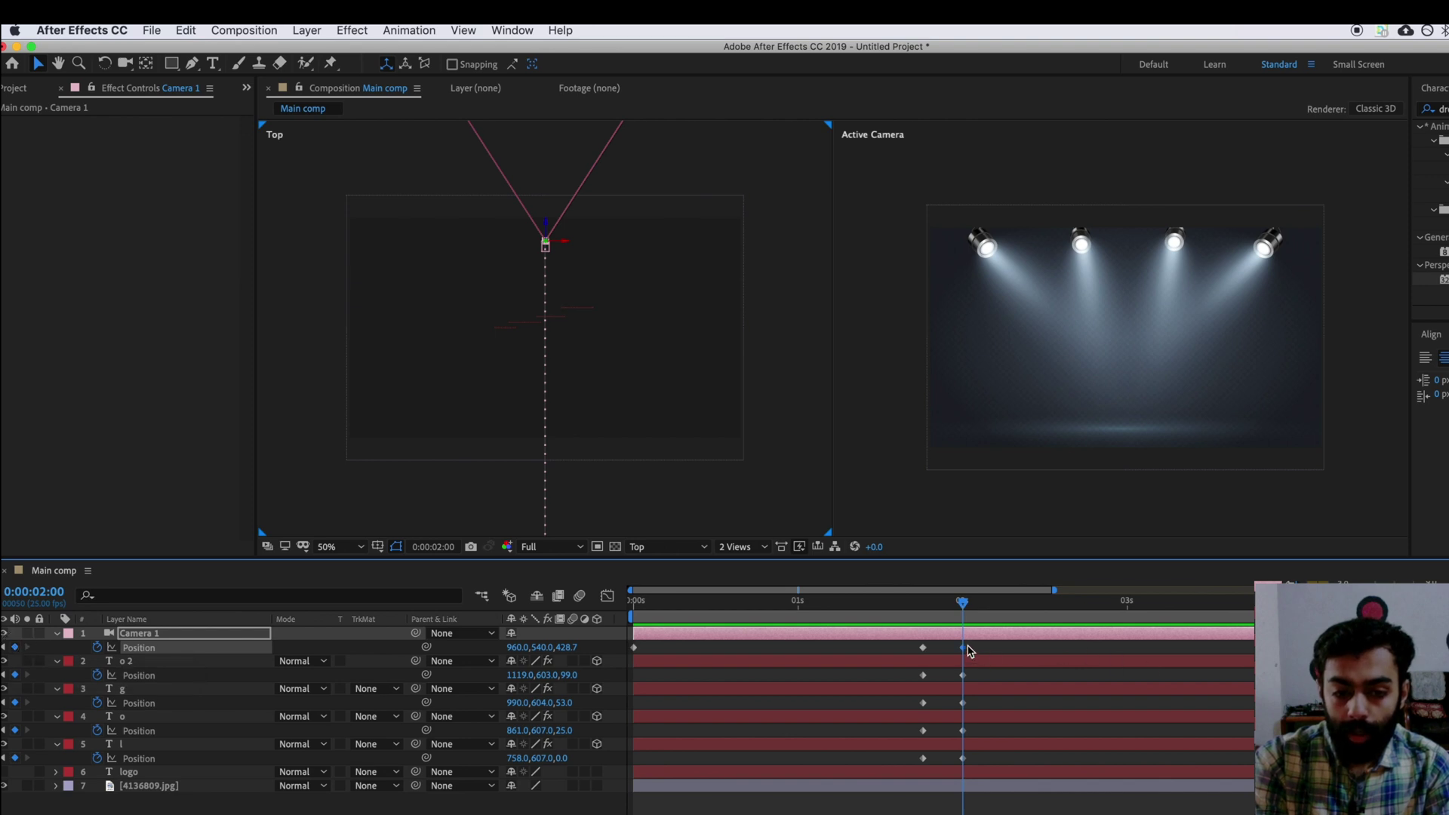
key("super+v")
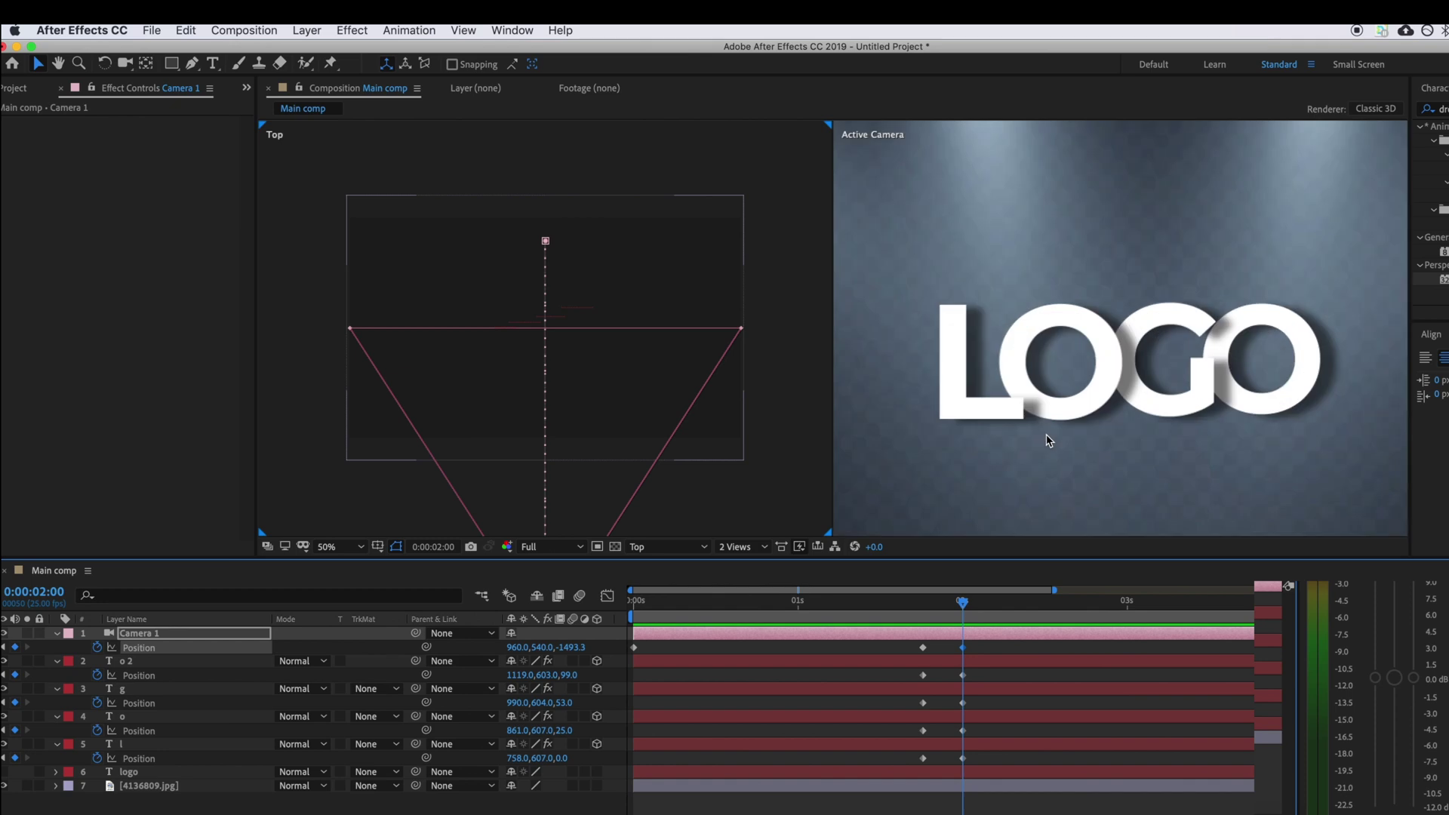
scroll(549, 408, "down", 2)
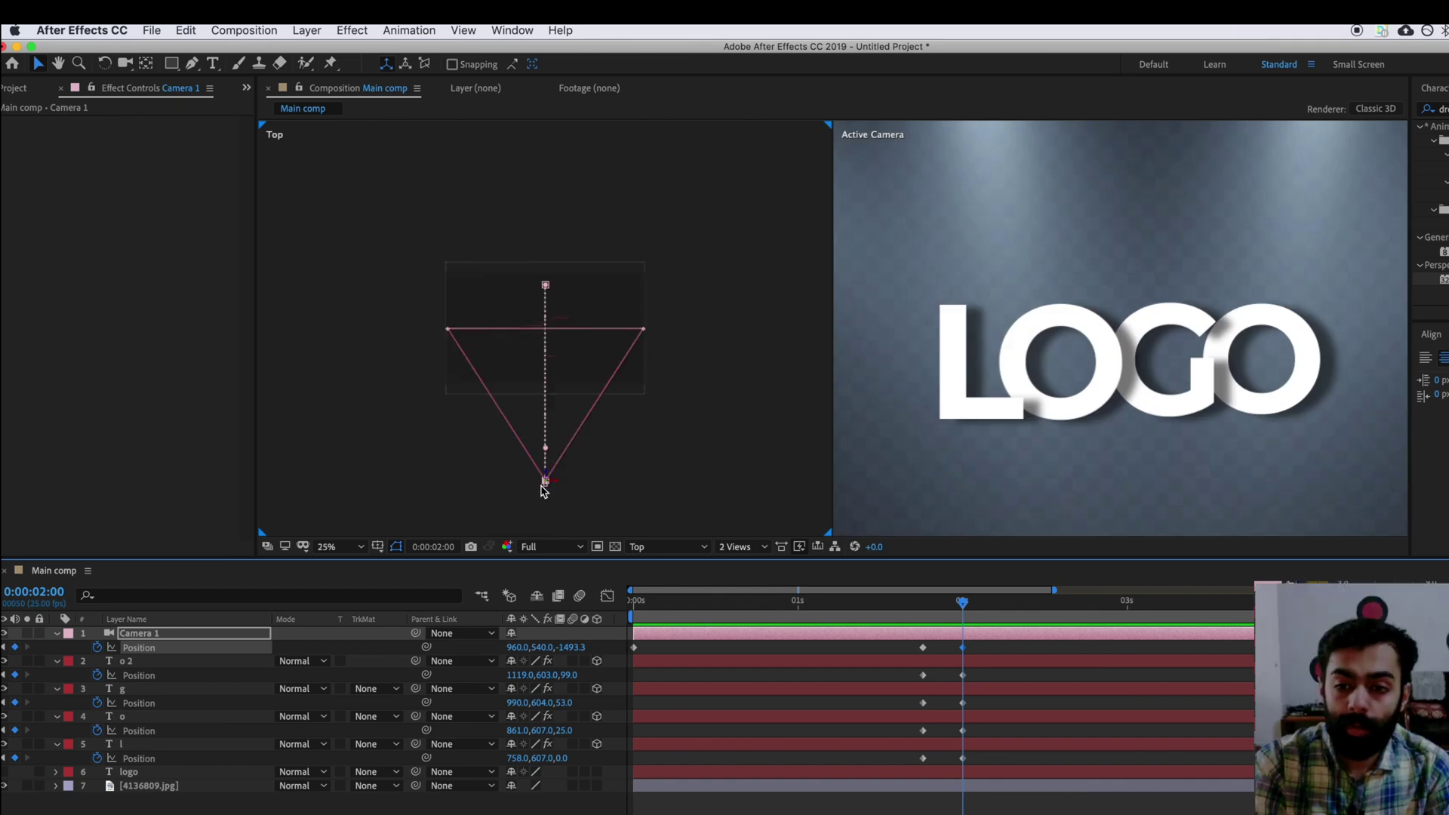
key("period")
left_click_drag(962, 603, 923, 602)
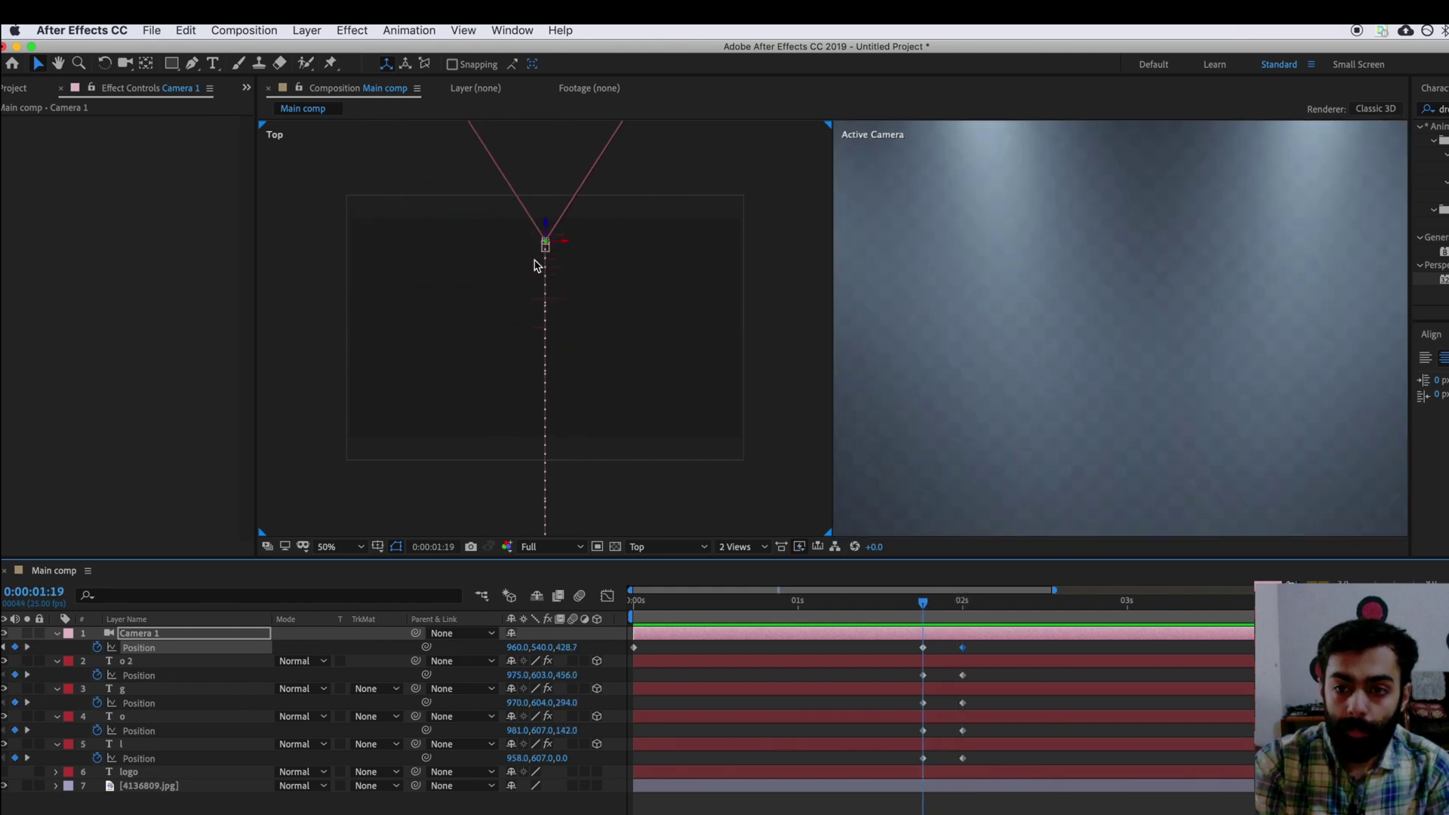
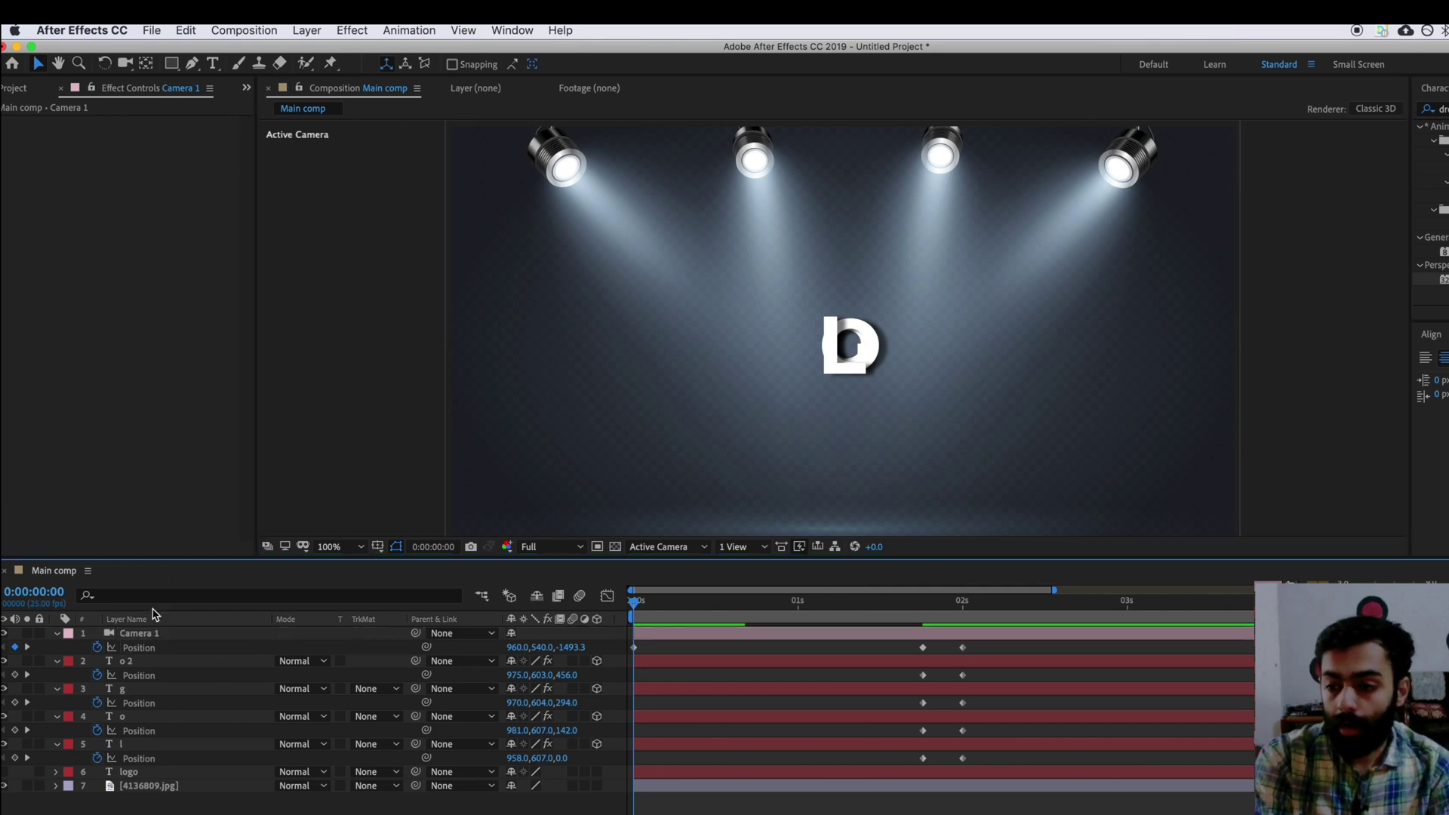
Reveal Camera 1's Camera Options and examine the Depth of Field, Focus Distance and Aperture properties
left_click(136, 638)
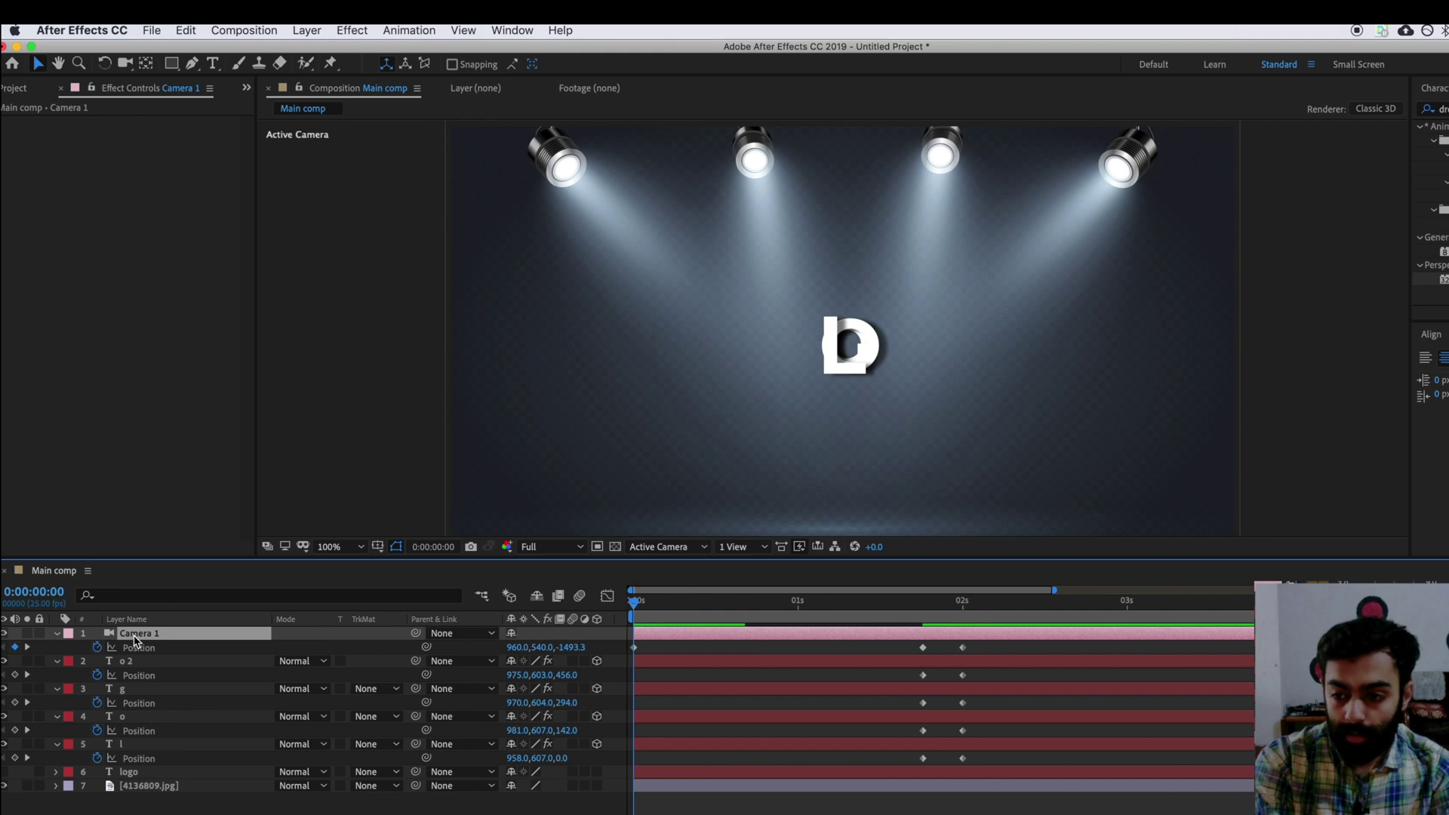
key("u")
key("u")
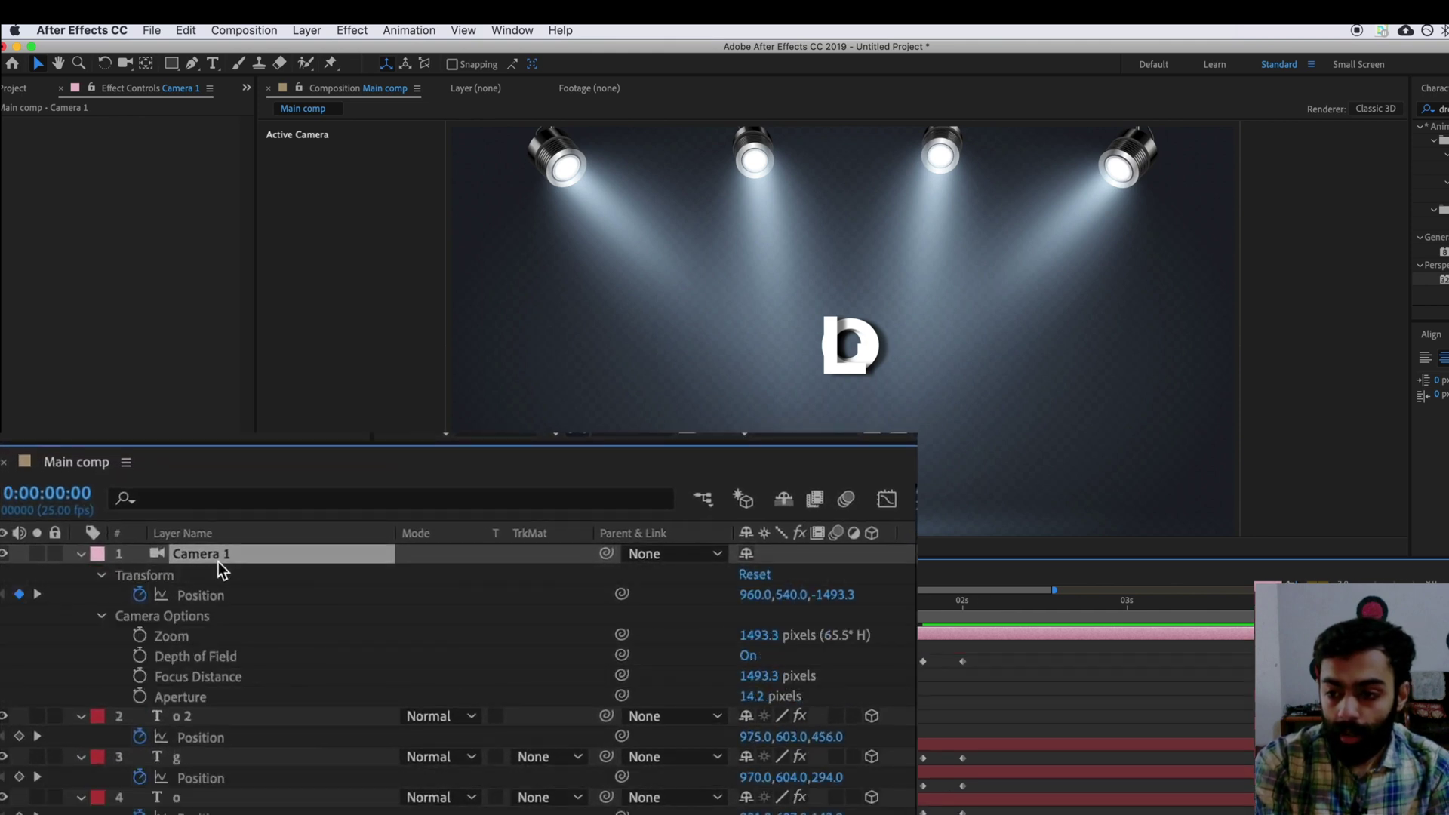
left_click(190, 660)
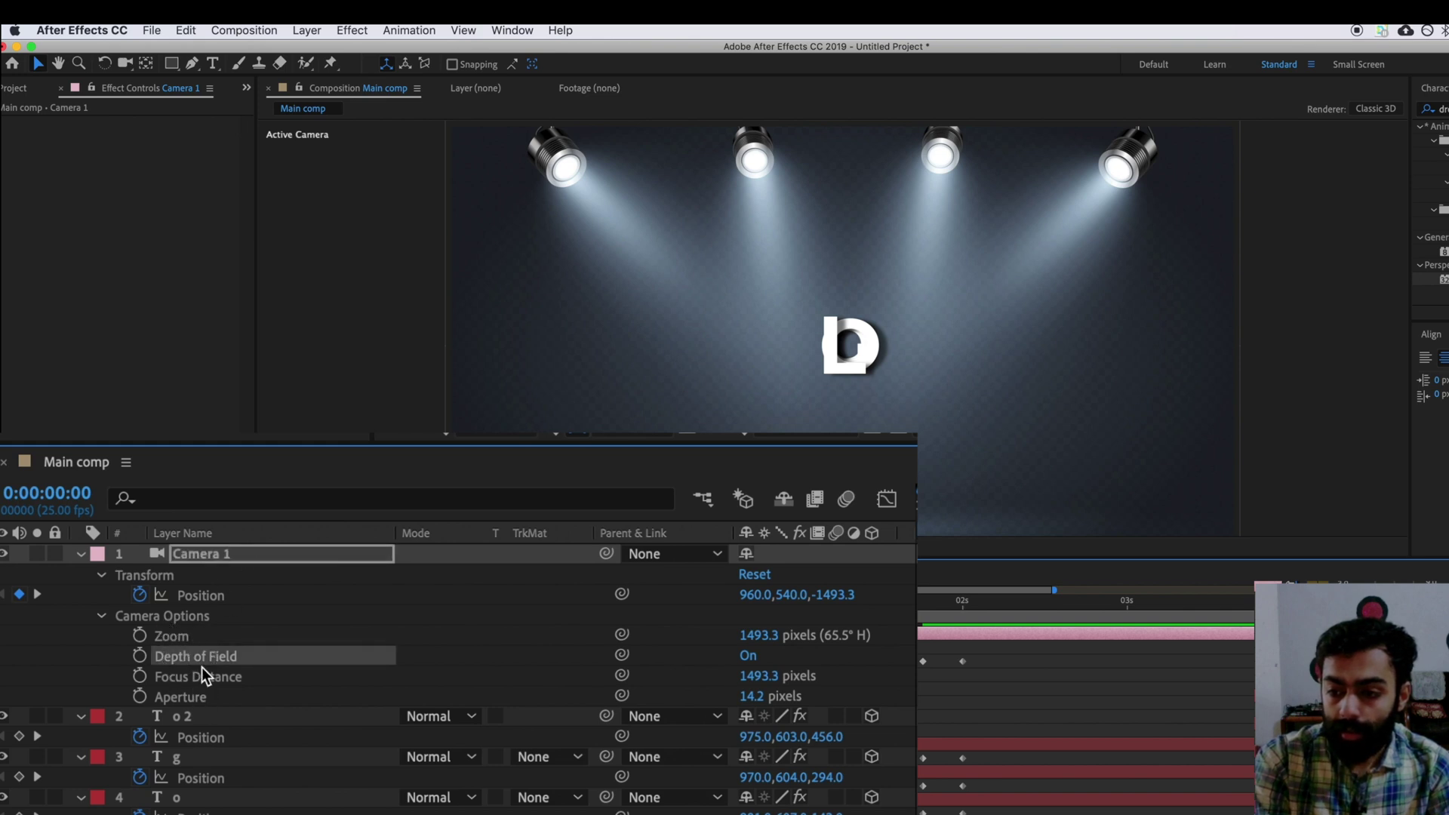
left_click(222, 681)
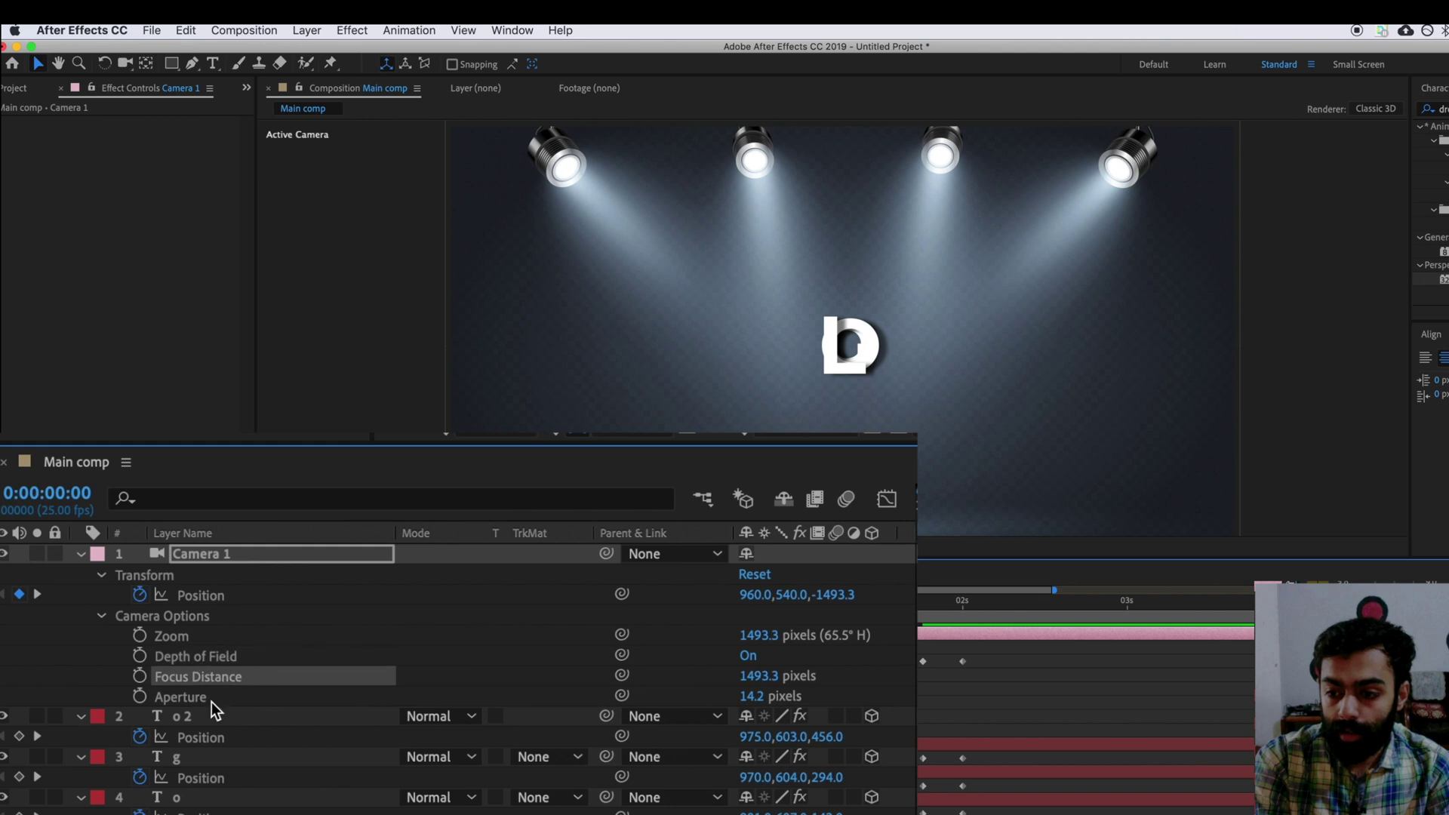
left_click(207, 701)
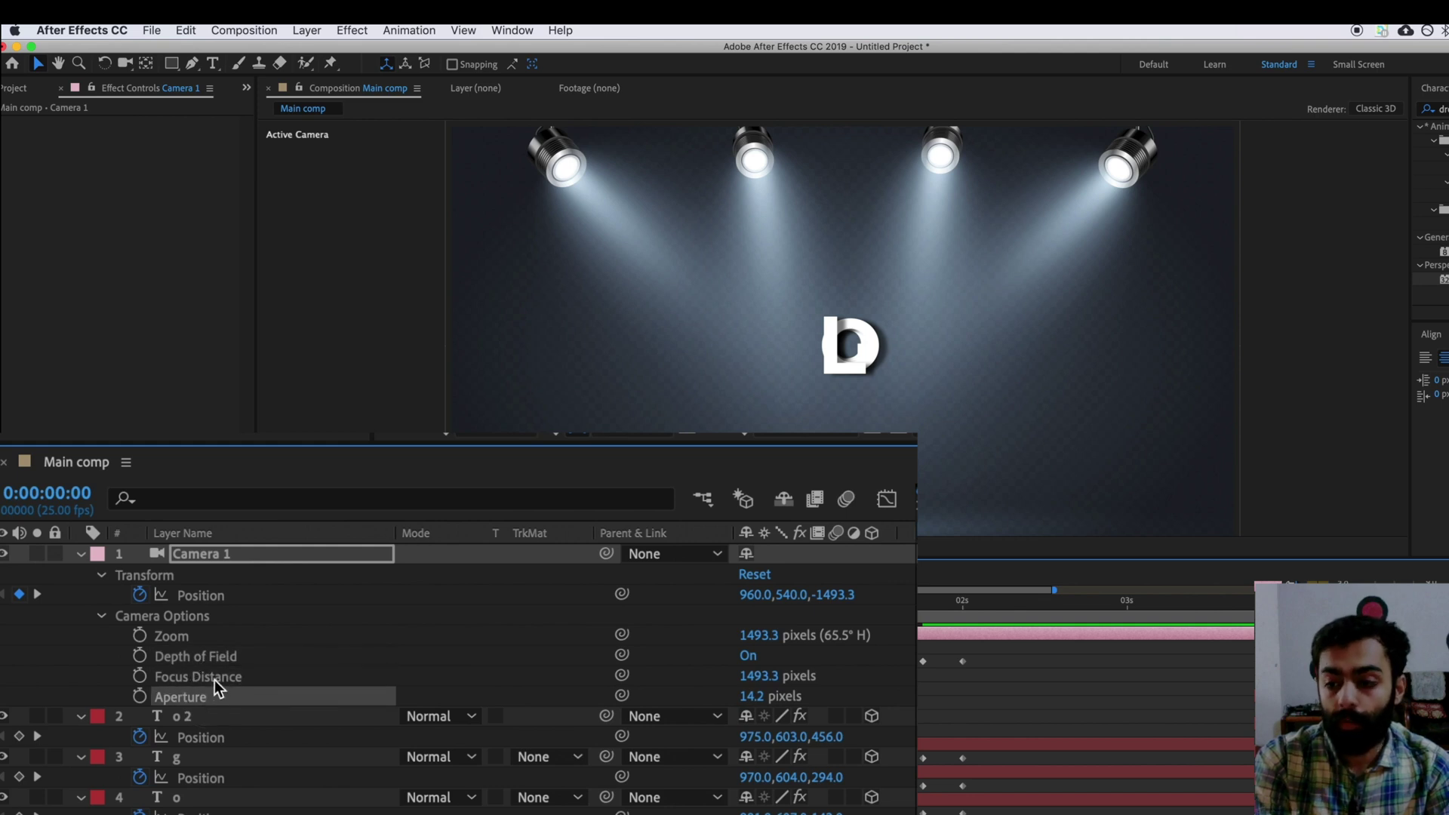
left_click(214, 681)
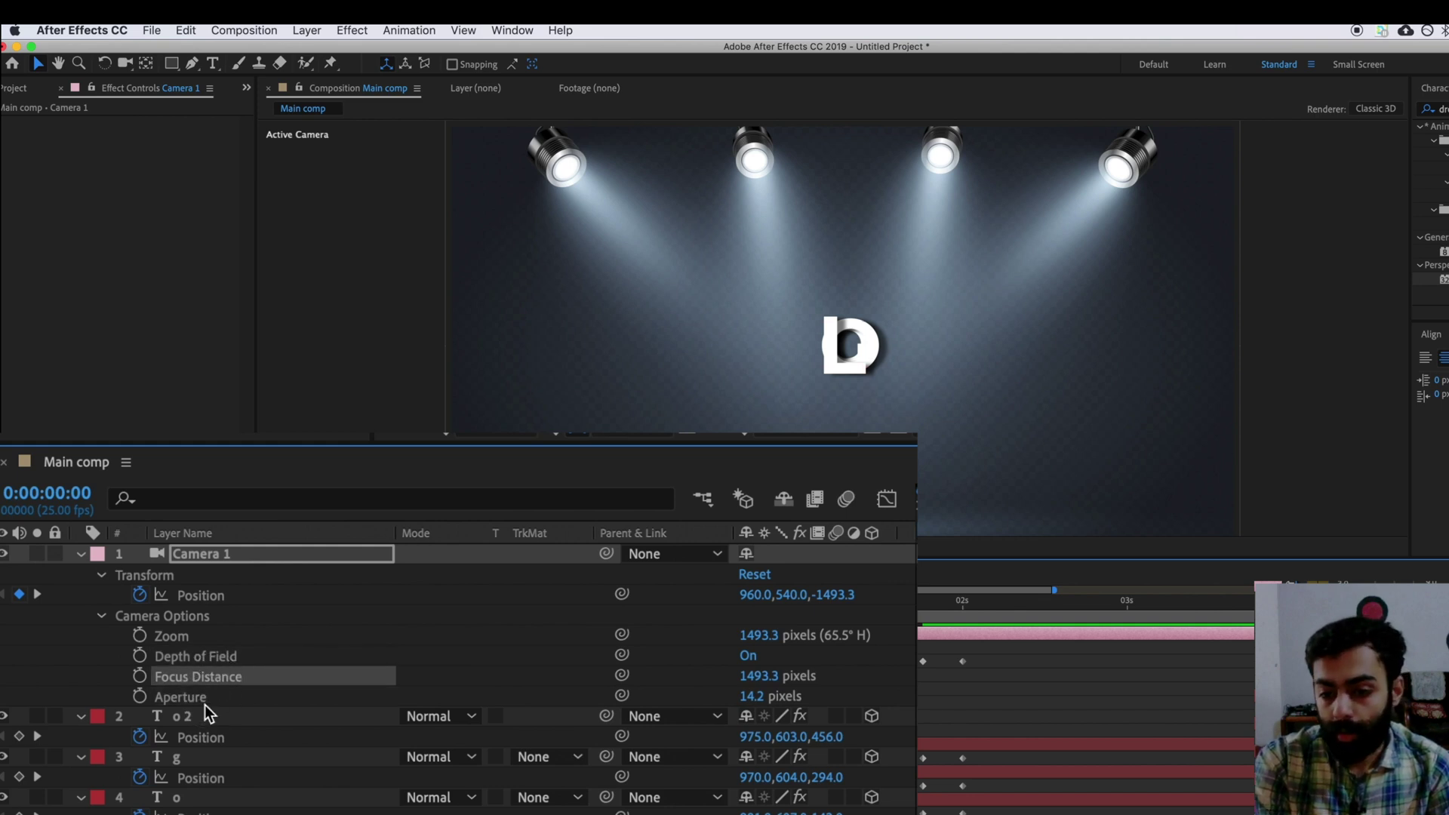
left_click(206, 706)
left_click(264, 676)
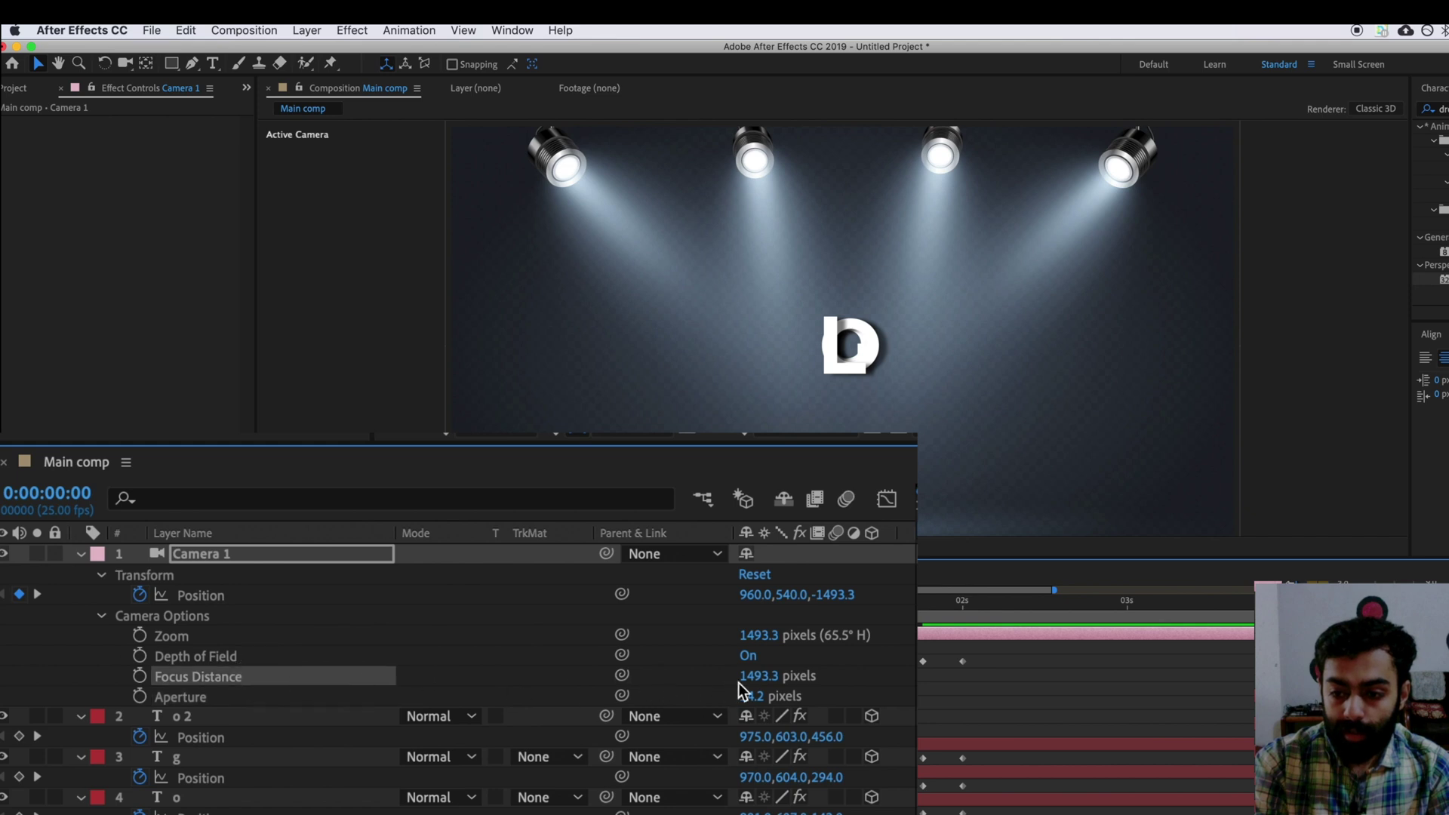
At 0:00:00:00, set Camera 1's Focus Distance to 250 pixels and its Aperture to 120 pixels
left_click_drag(753, 677, 379, 672)
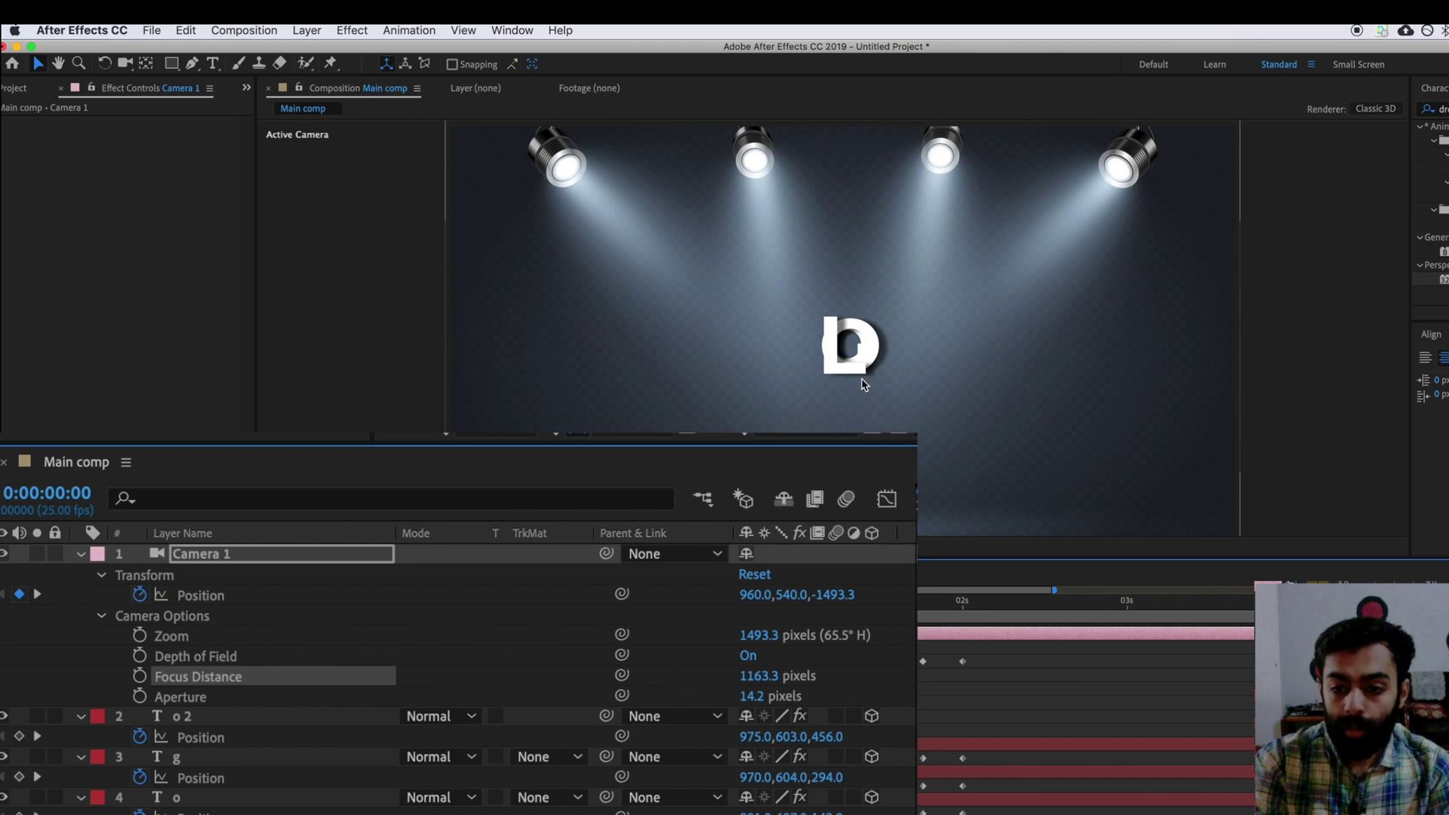
left_click(765, 680)
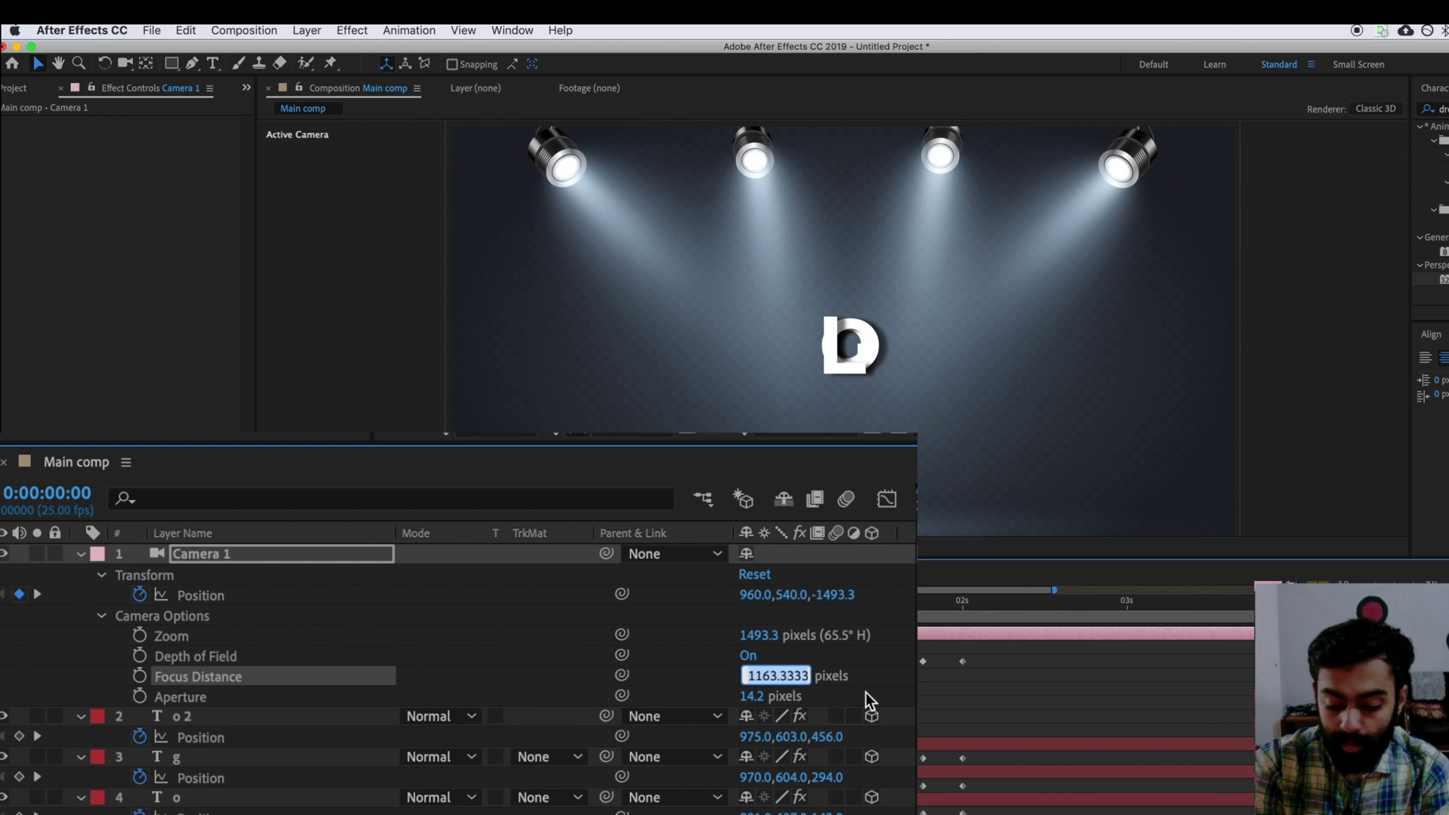
type("250")
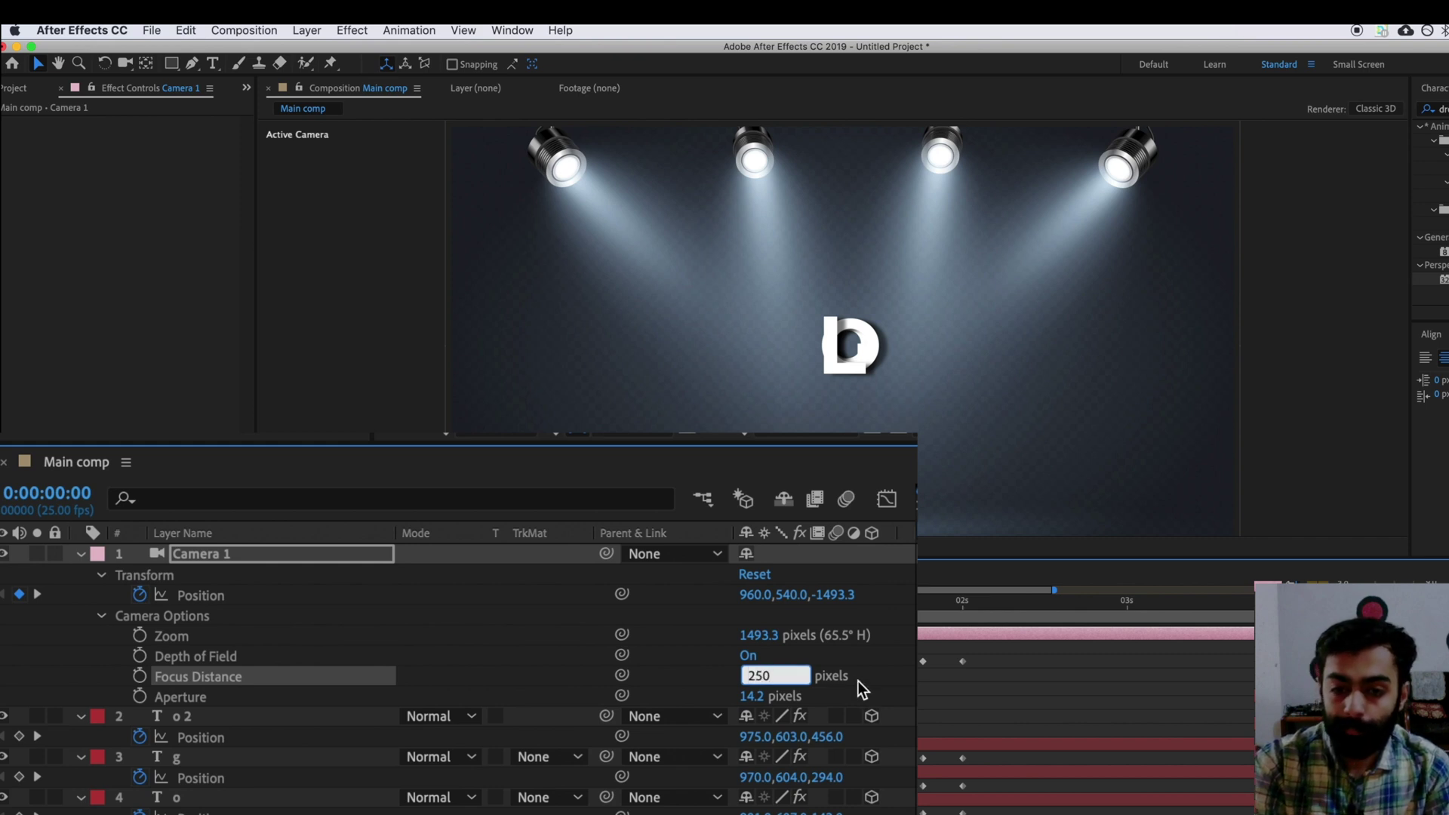
left_click(894, 682)
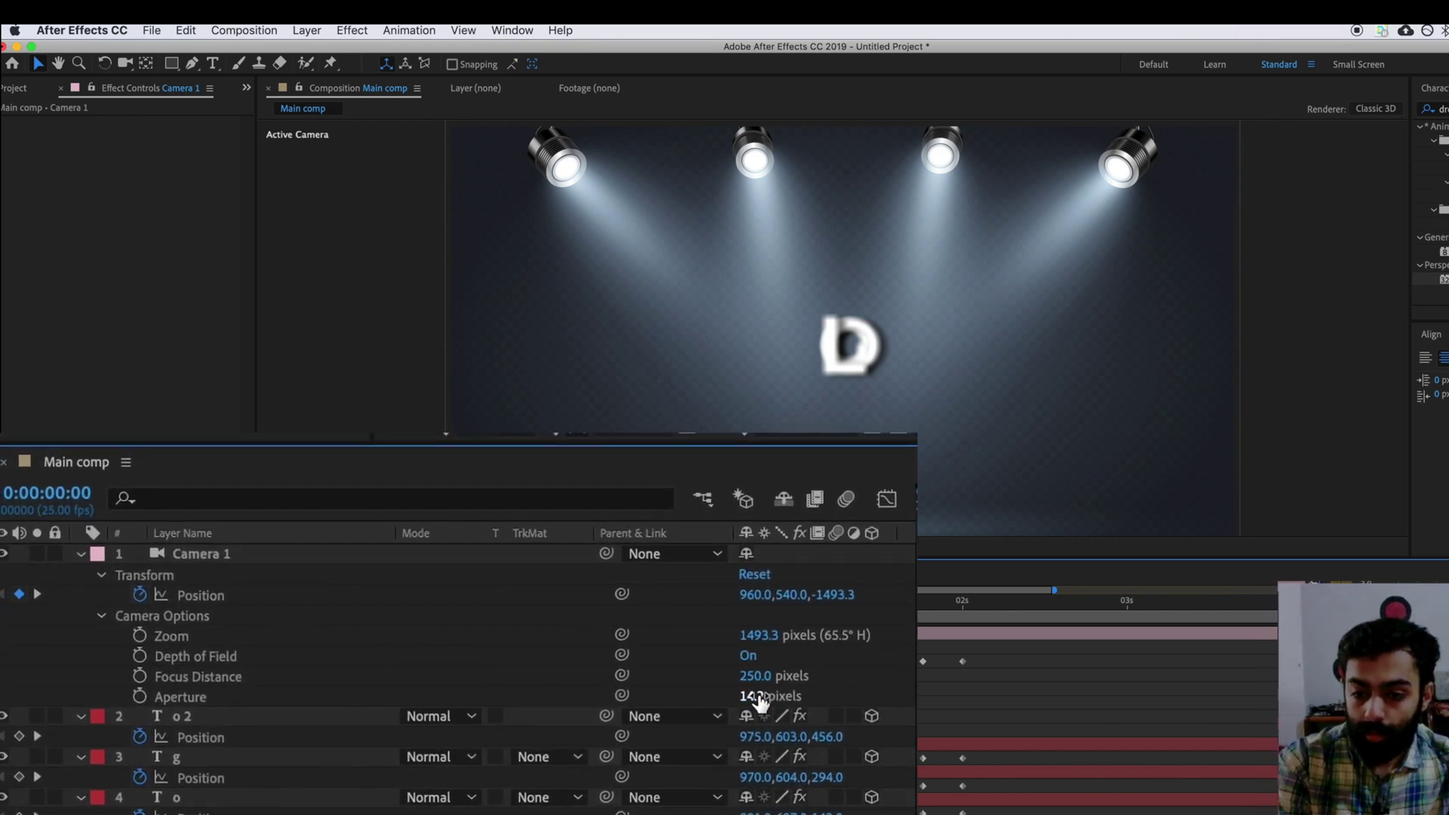
left_click(761, 696)
type("120")
key("Return")
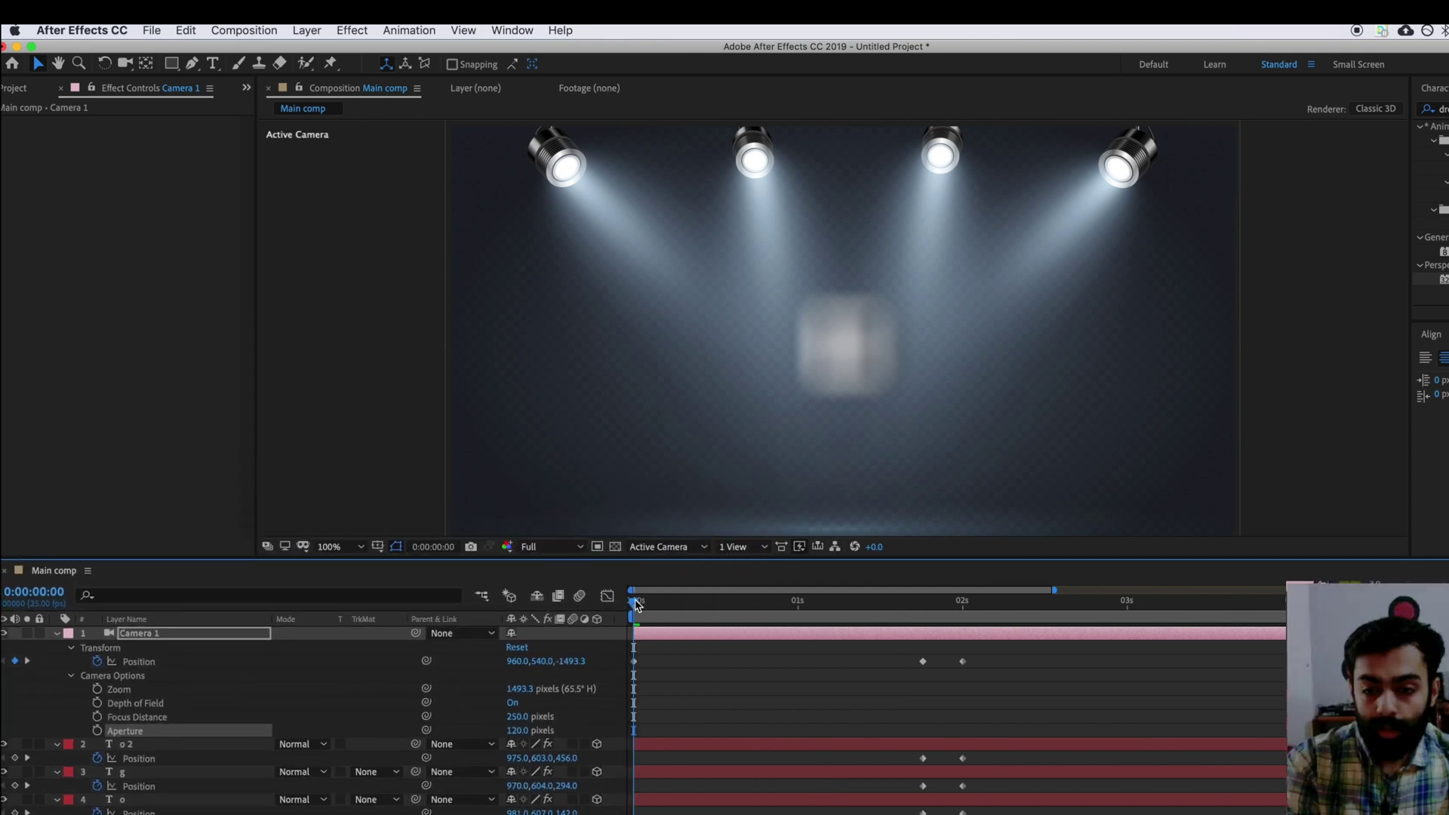
Preview the blurred camera move and add Camera 1 Focus Distance and Aperture keyframes at 0:00:01:19
mouse_move(636, 604)
left_mouse_down()
mouse_move(925, 602)
mouse_move(636, 595)
left_mouse_up()
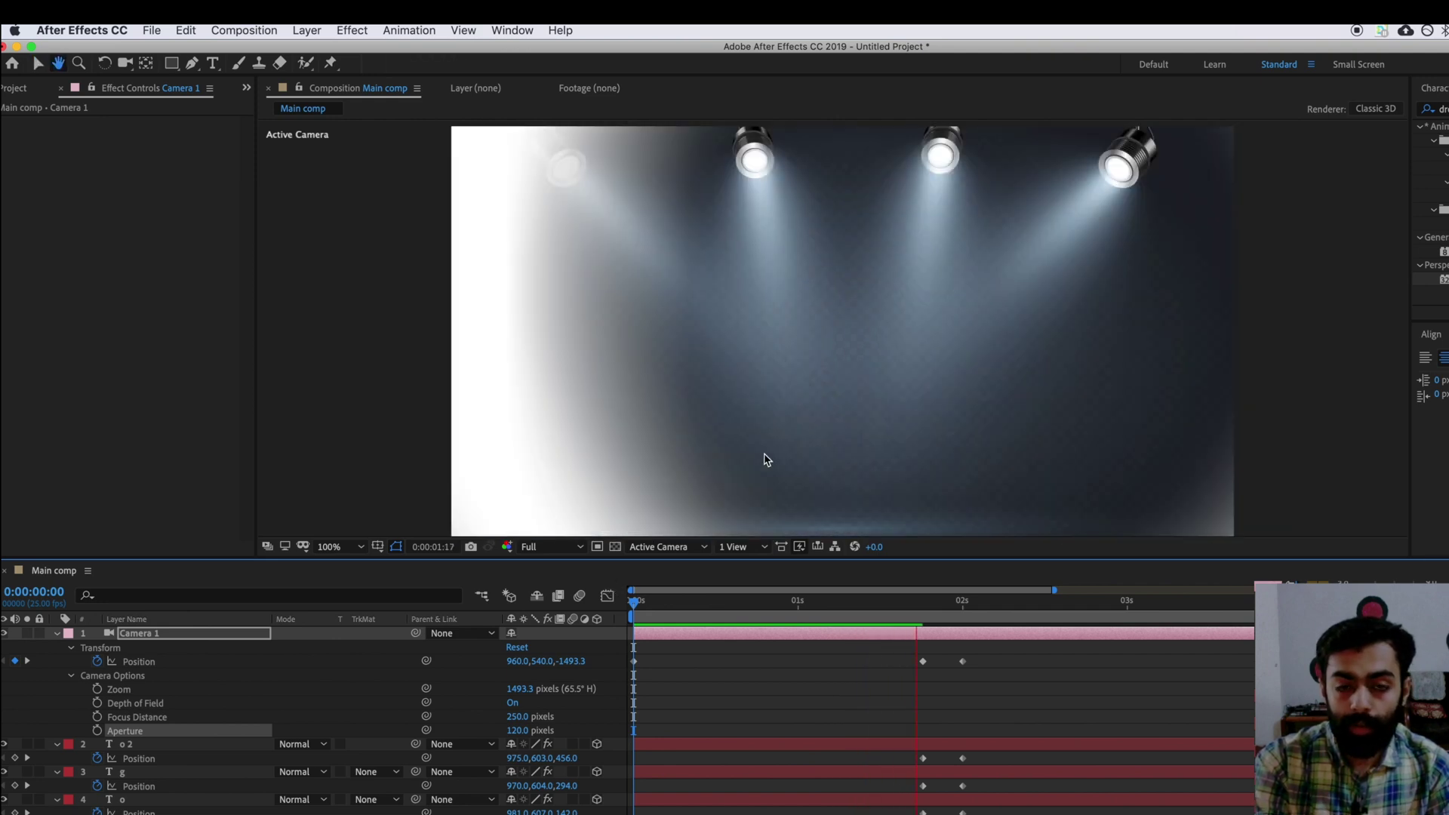
key("space")
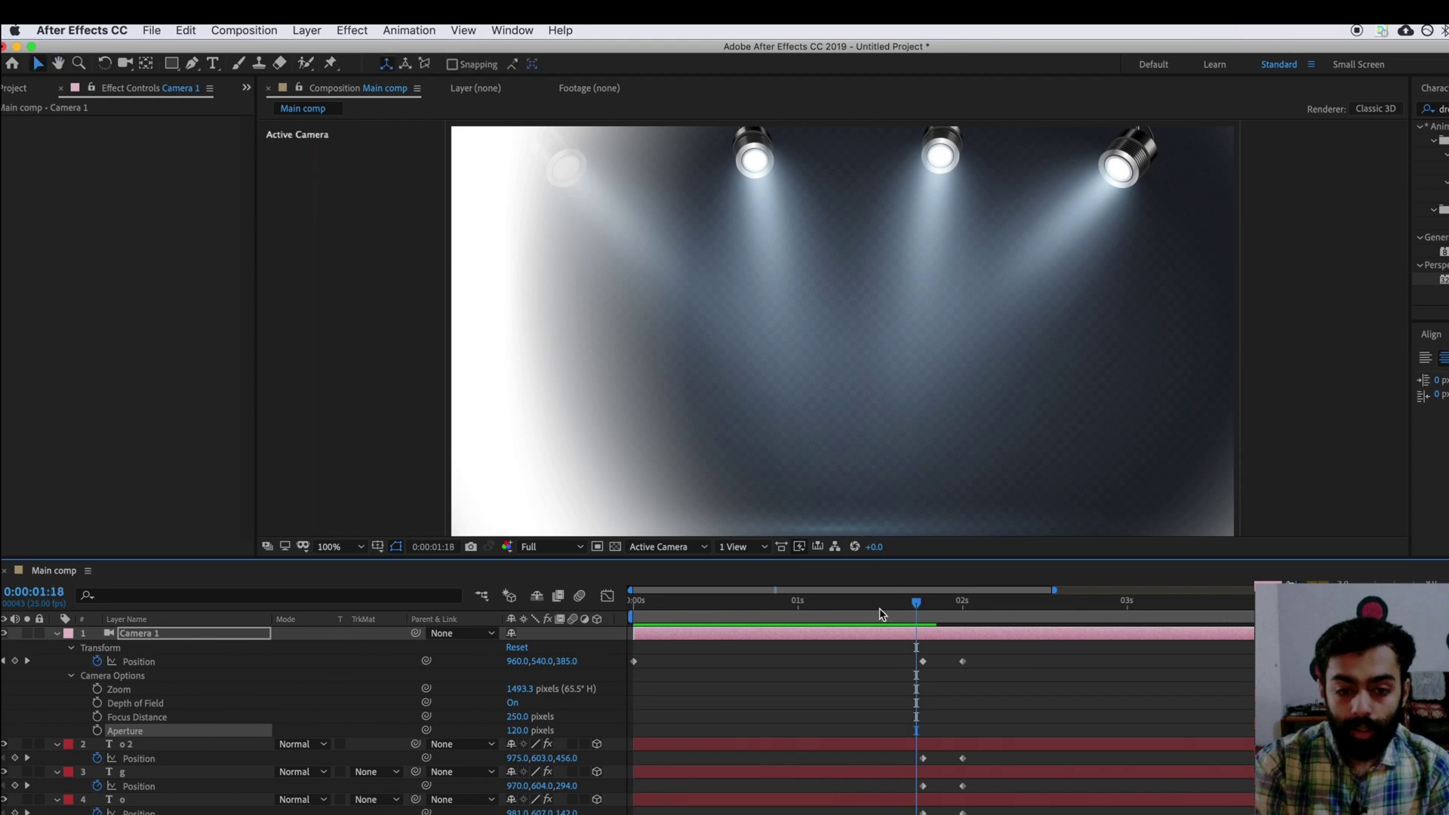
left_click_drag(918, 610, 922, 610)
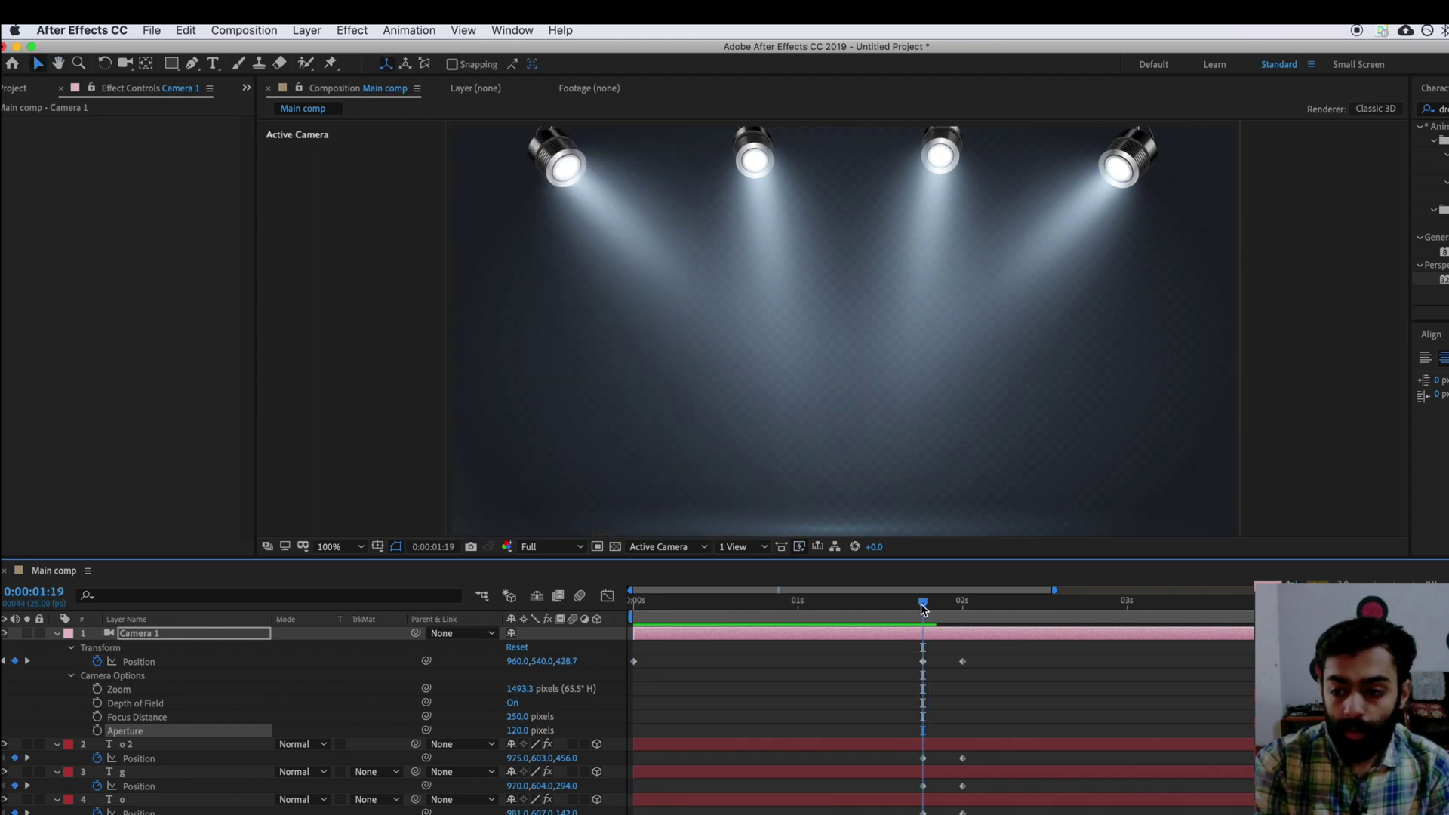
left_click(98, 718)
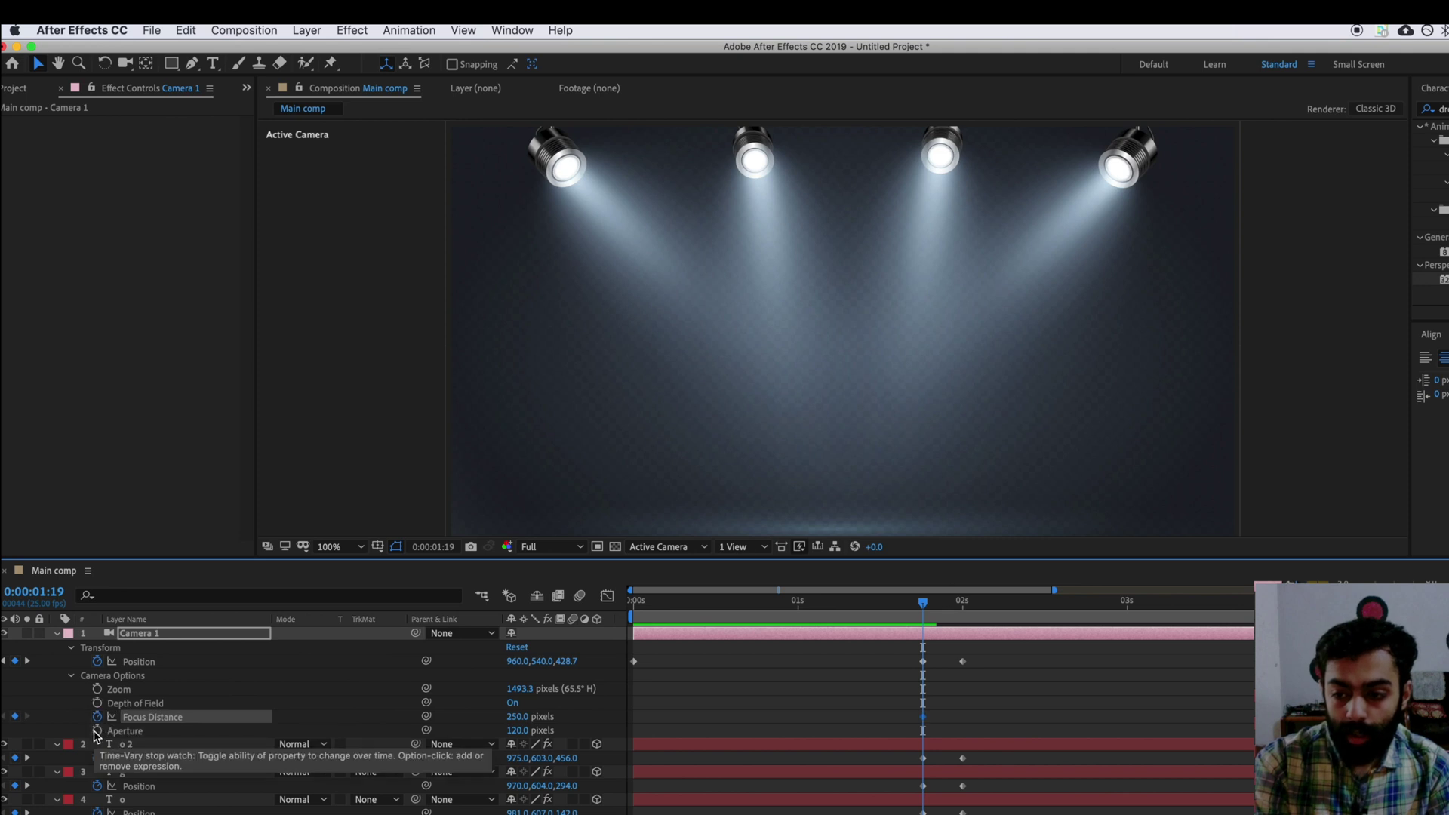
left_click(97, 731)
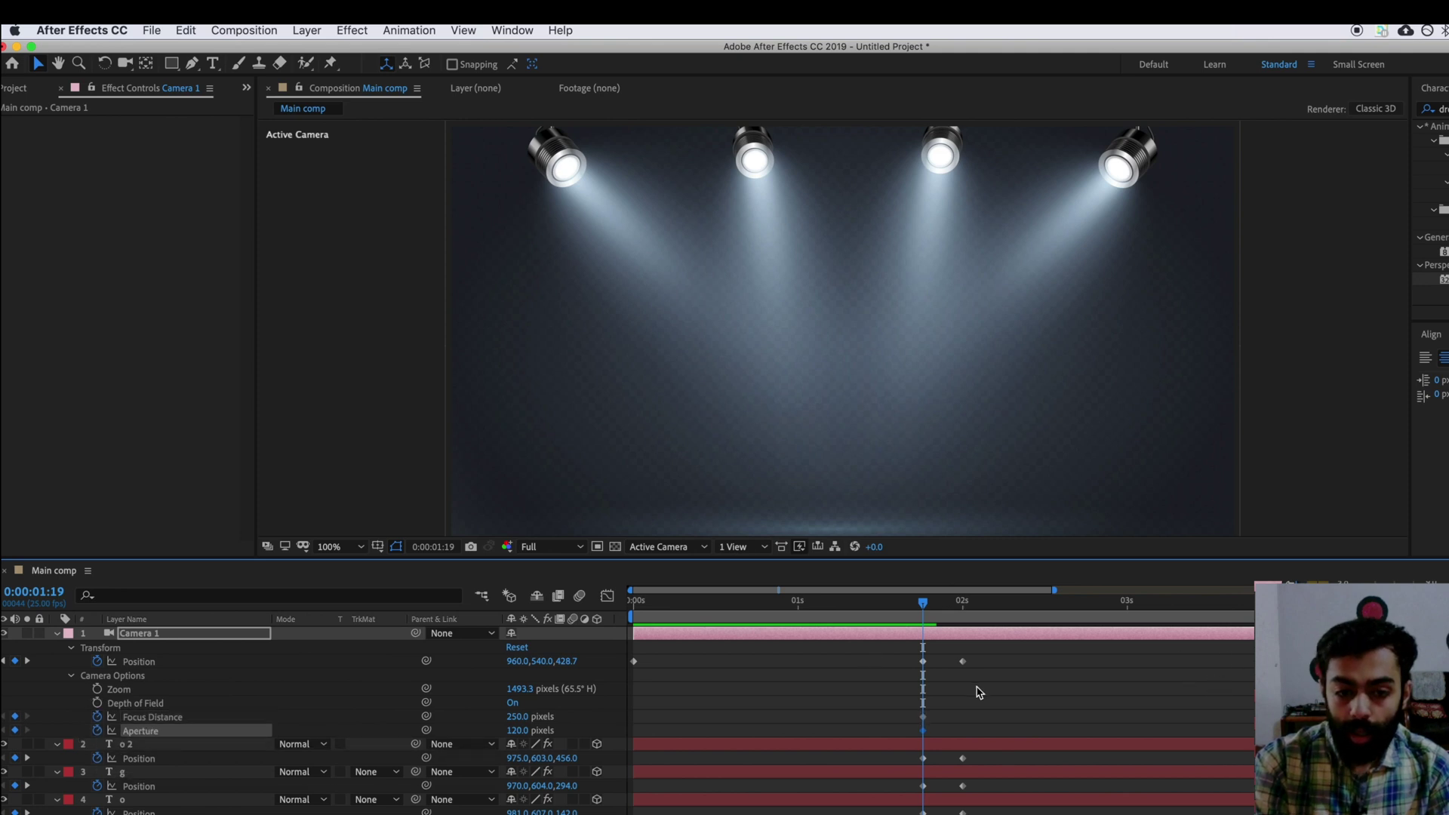
At 0:00:02:00, set Camera 1's Focus Distance to 1400 pixels and its Aperture to 27 pixels
scroll(959, 664, "down", 1)
left_click_drag(926, 609, 963, 604)
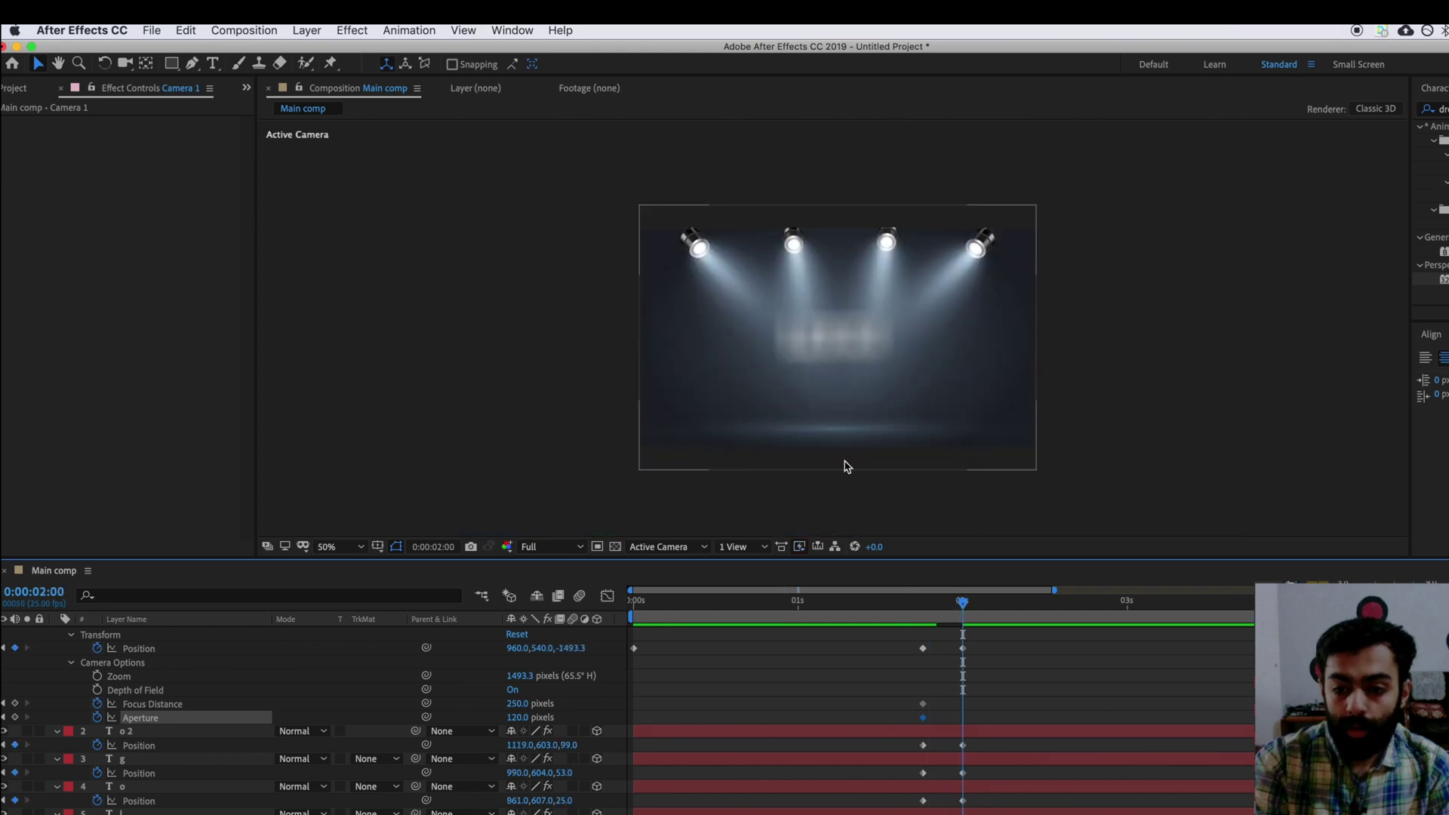
left_click(514, 703)
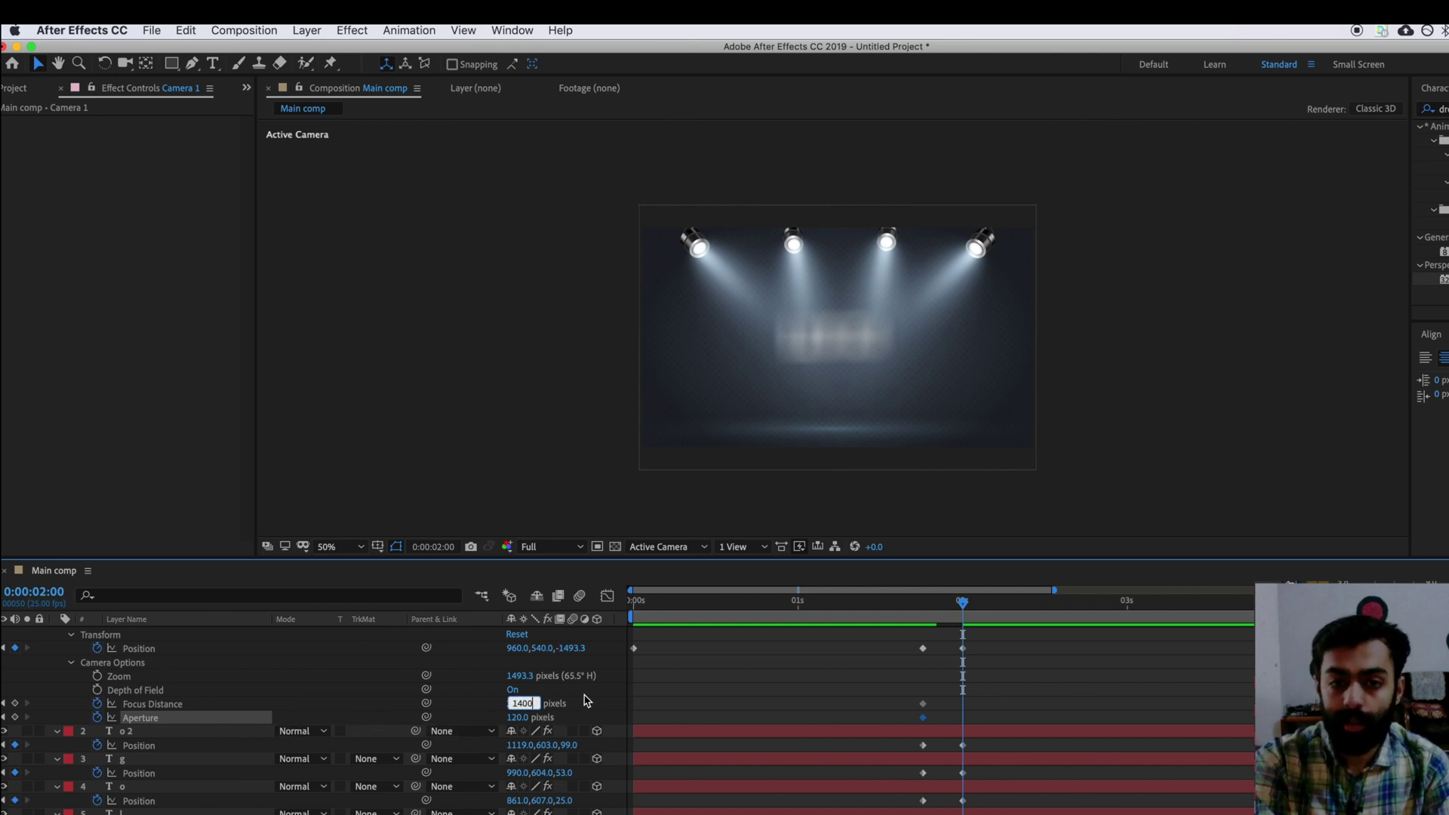
left_click(589, 703)
left_click(521, 721)
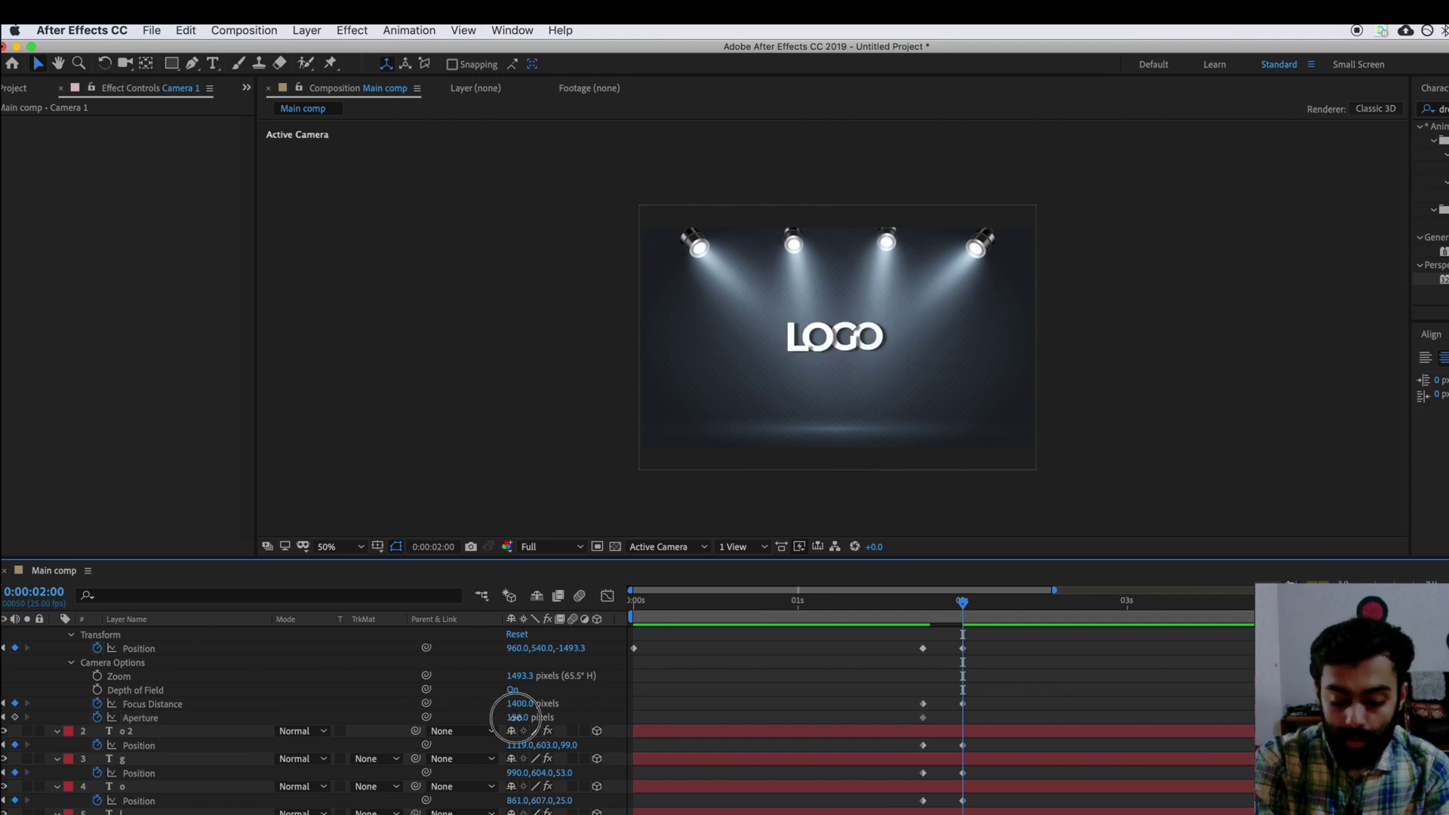
type("27")
key("Return")
left_click(547, 401)
key("period")
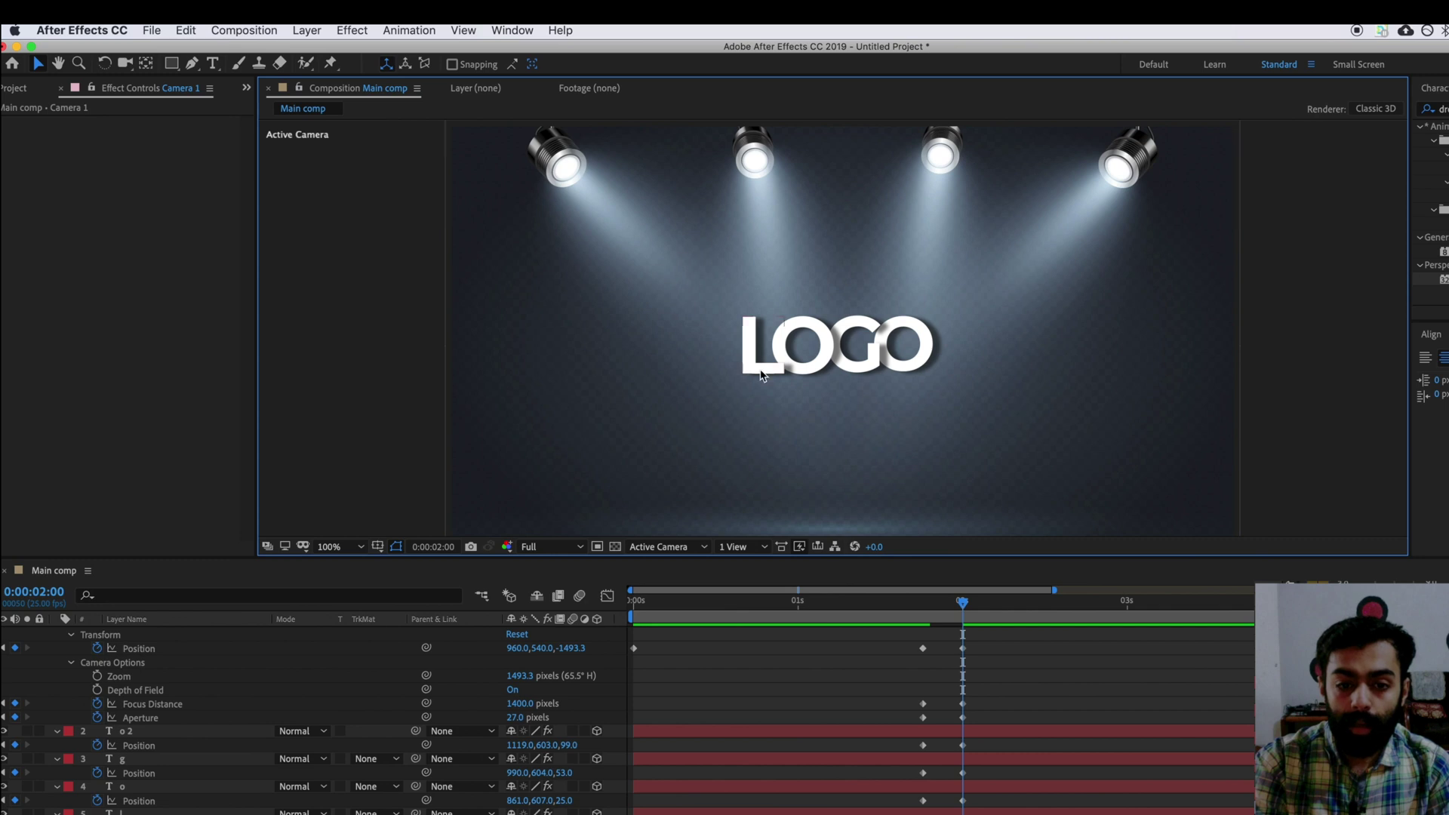
End the work area at 0:00:02:00 and preview the animation from 0:00:00:00
left_click(963, 610)
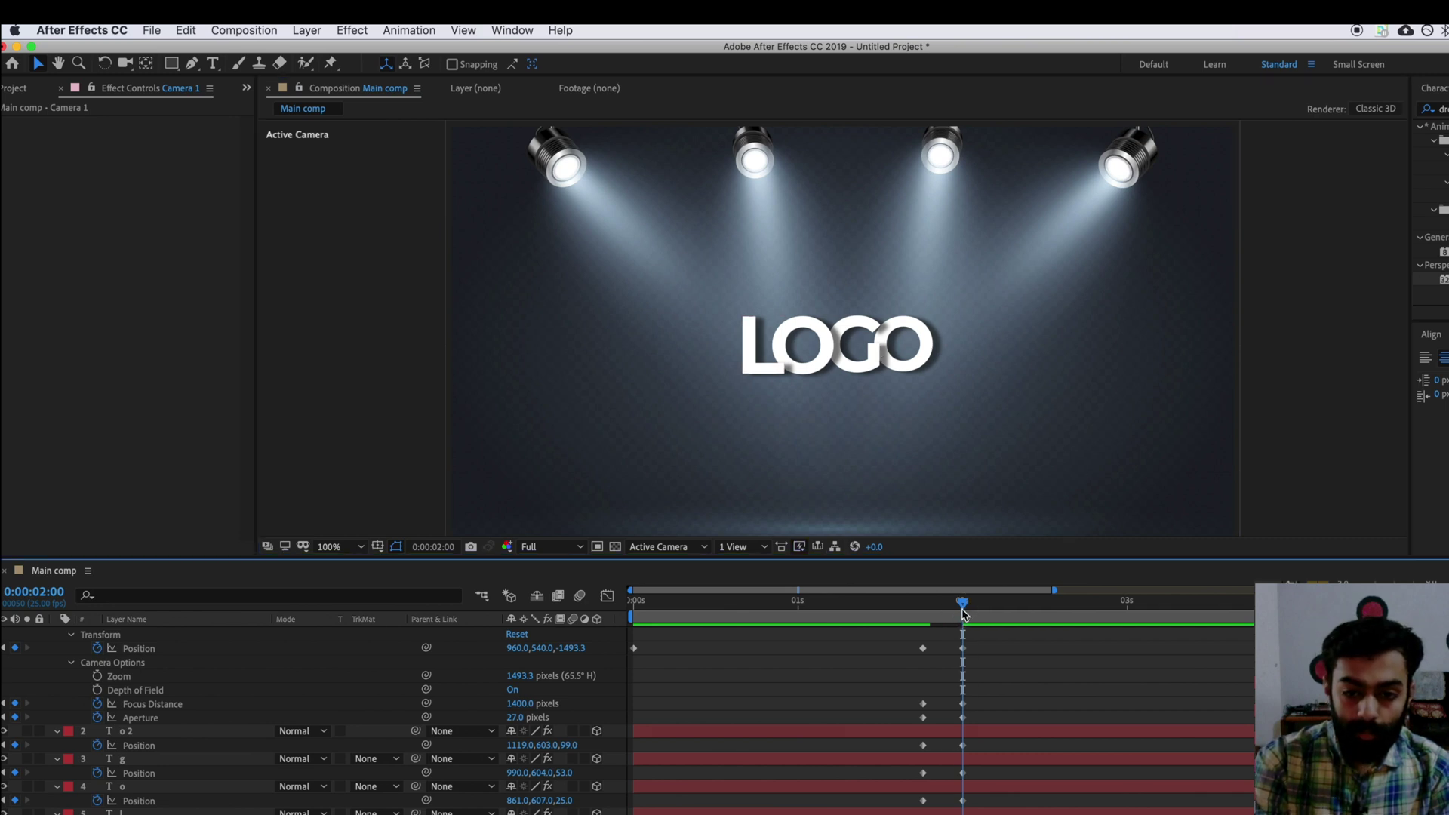
key("n")
left_click_drag(965, 611, 502, 597)
key("comma")
key("space")
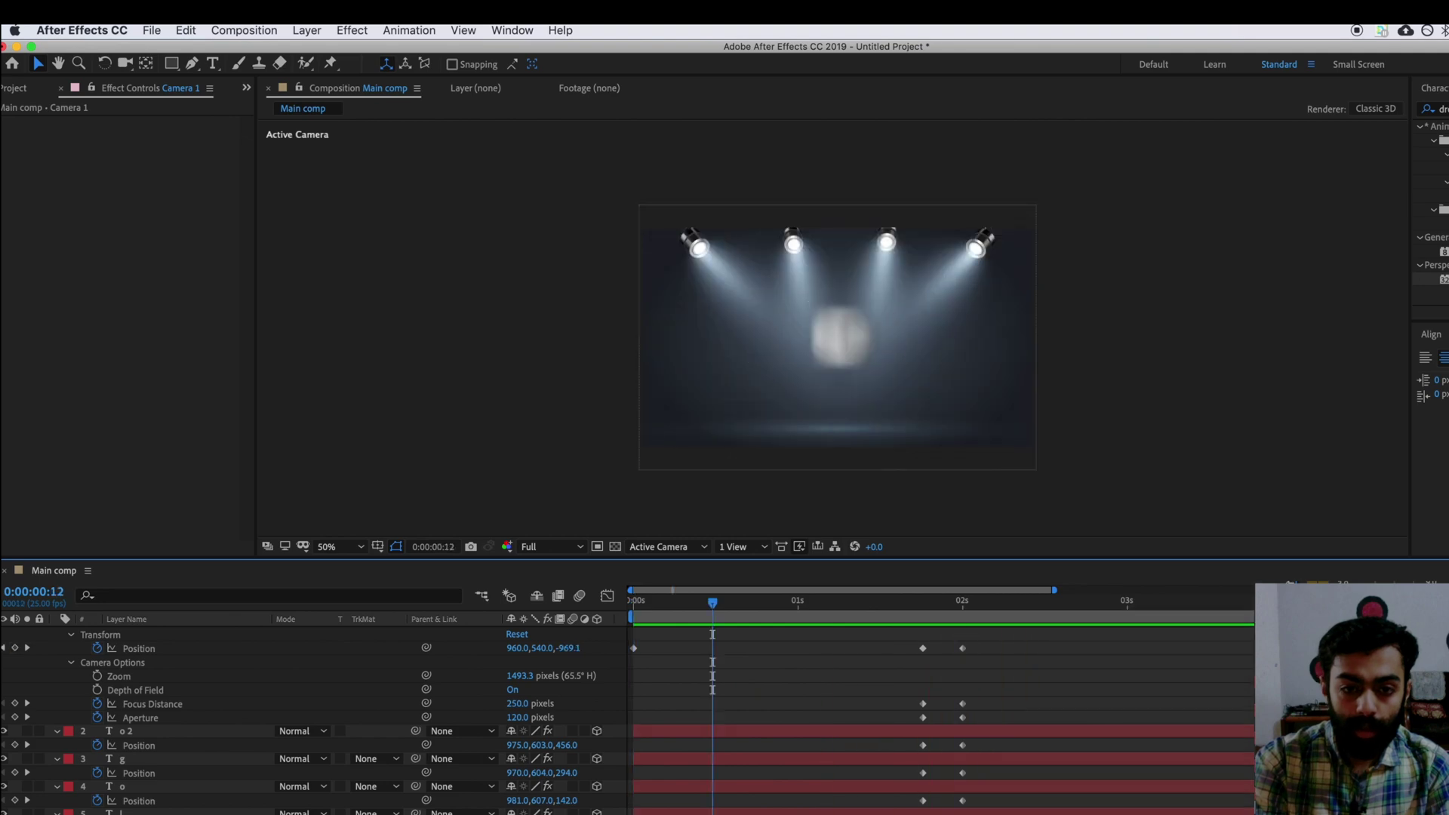
key("space")
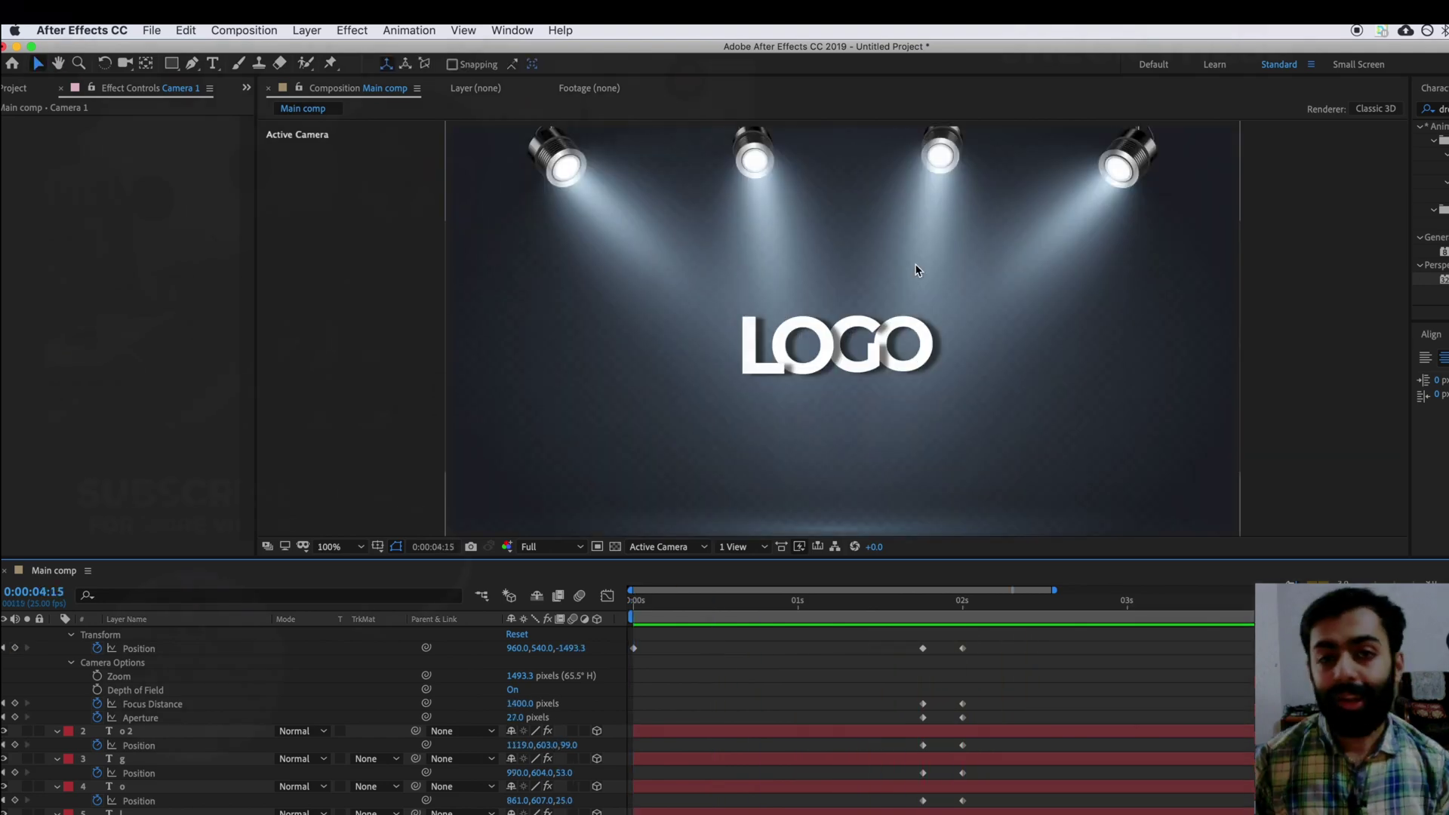